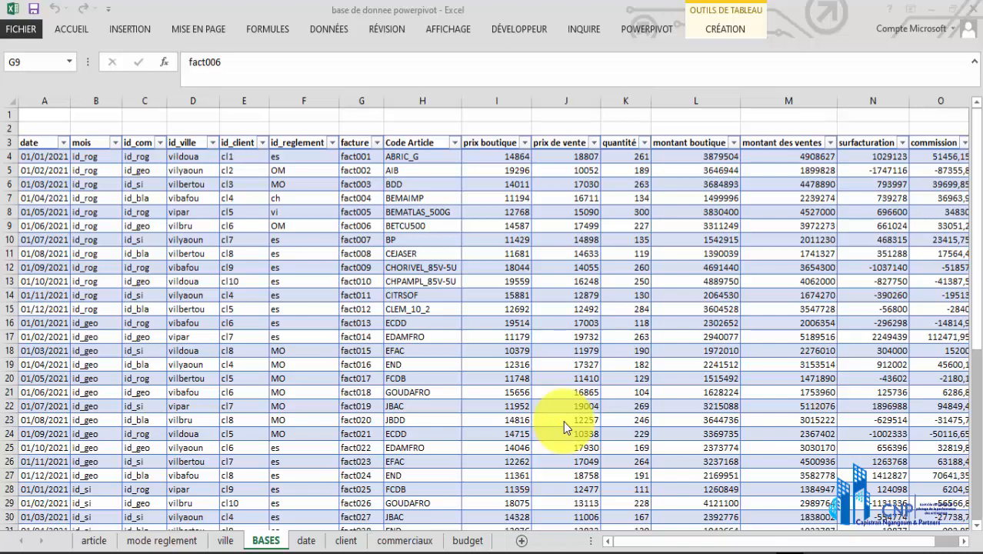
Examine the sales records on the BASES sheet, including the quantité values and the dates in the date column
click(515, 364)
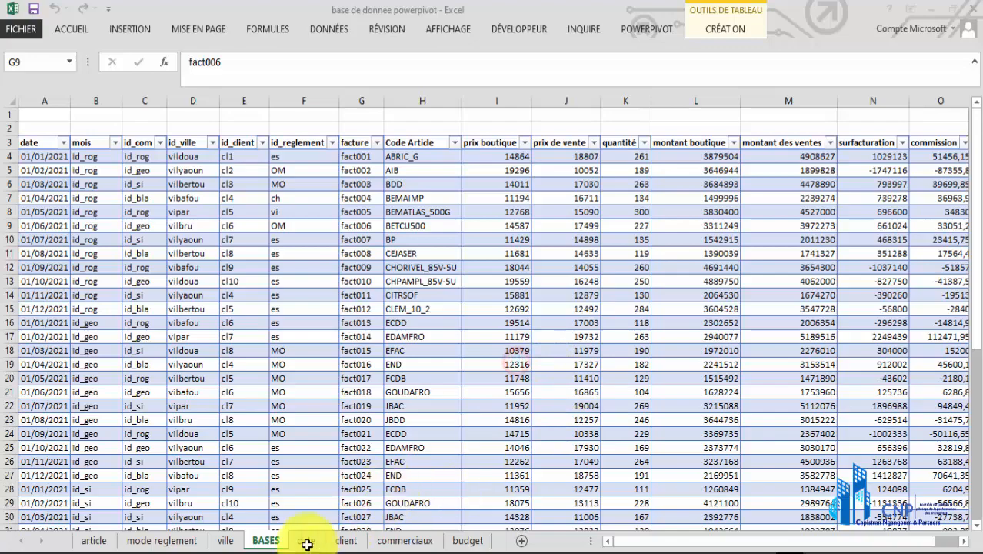
click(238, 279)
scroll(139, 218, down, 5)
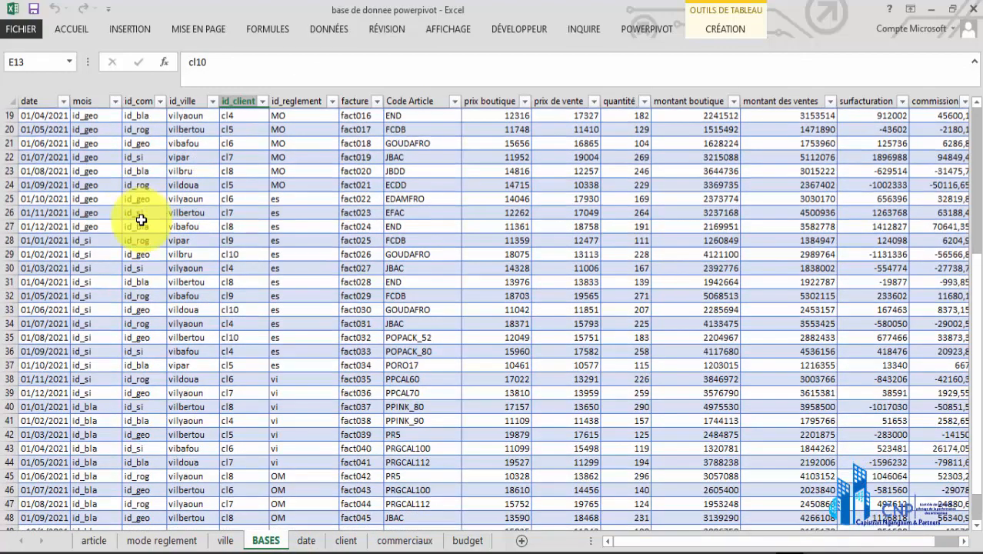
scroll(142, 221, up, 6)
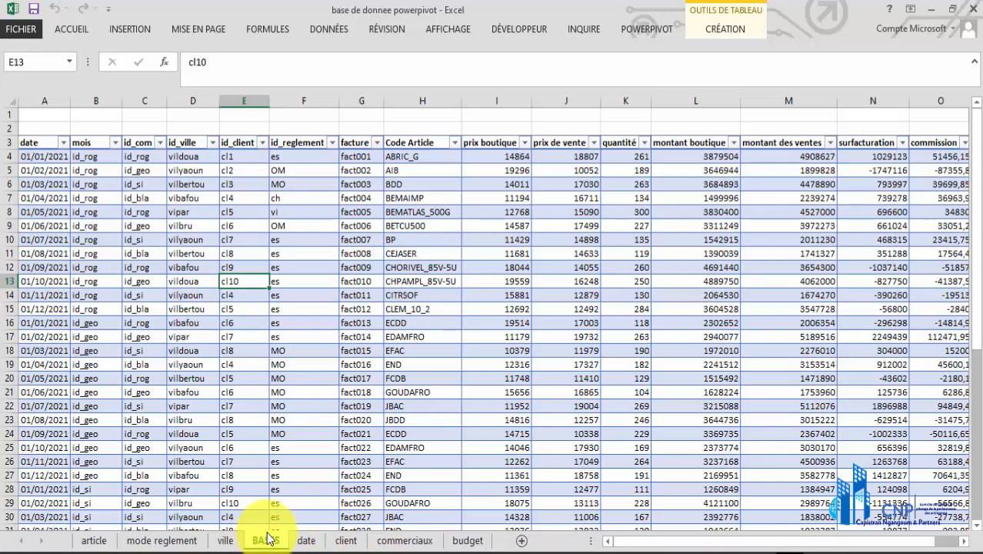
click(54, 160)
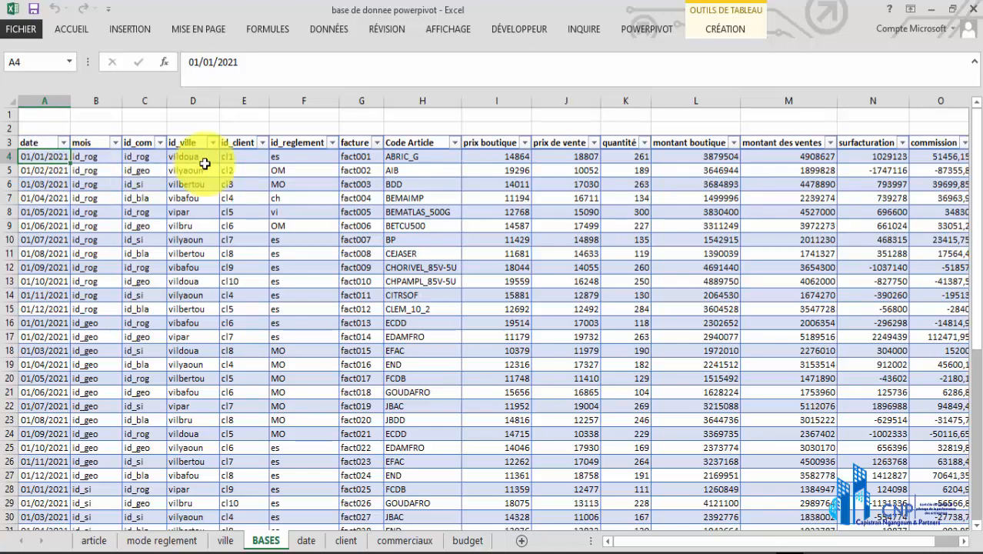
click(628, 171)
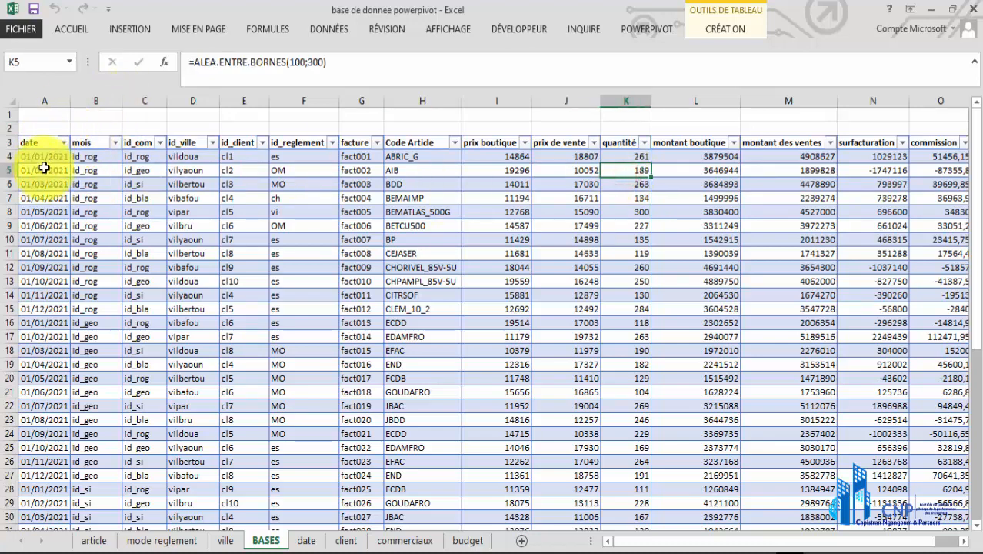
drag(44, 157, 52, 435)
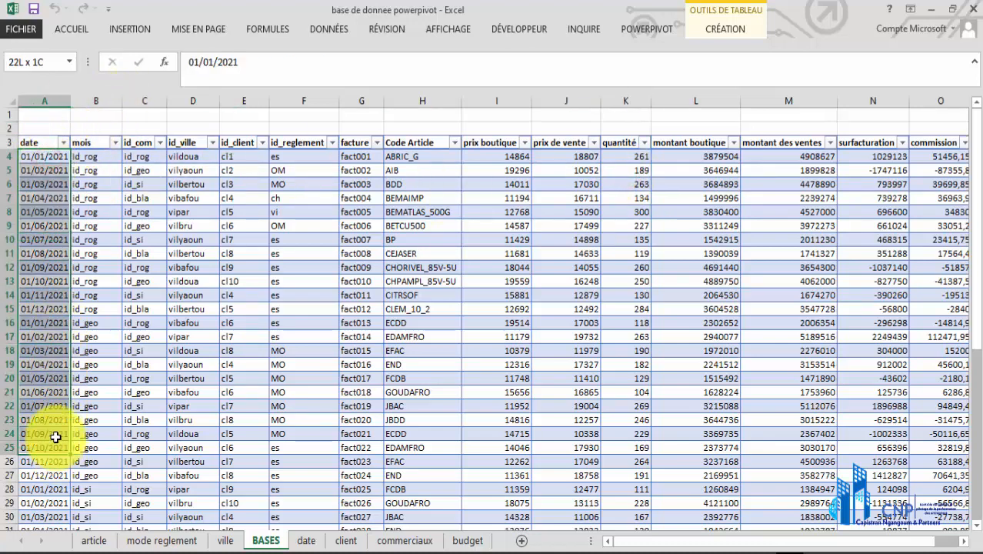
click(44, 157)
drag(44, 226, 31, 405)
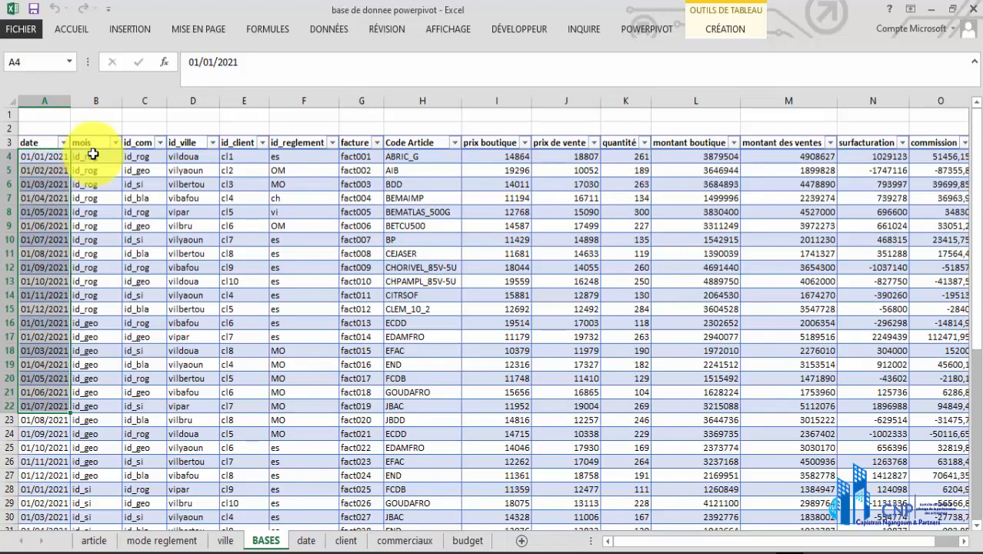
Compare the mois and id_com columns of the BASES table and delete the entire mois column
click(93, 154)
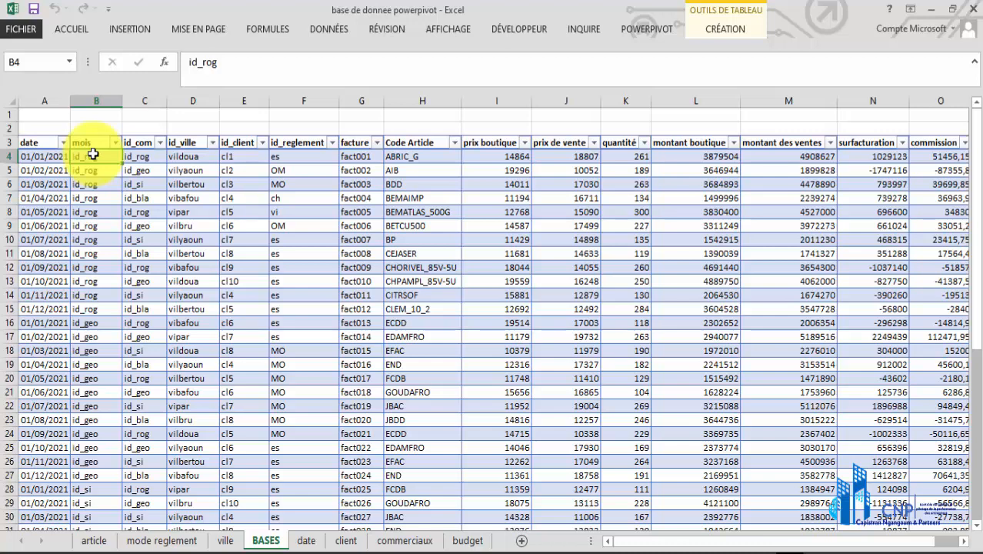
drag(93, 154, 95, 197)
click(146, 154)
drag(147, 154, 135, 466)
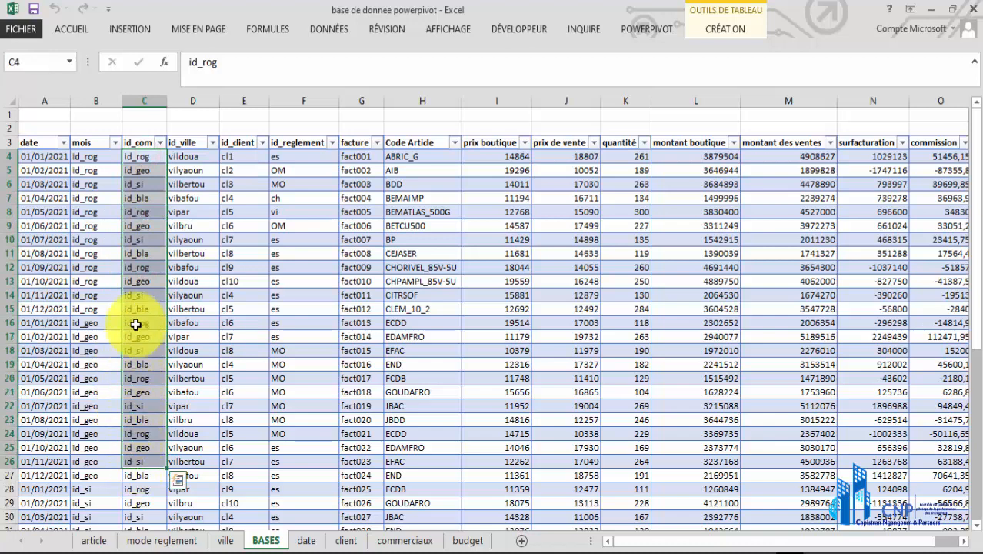
click(98, 101)
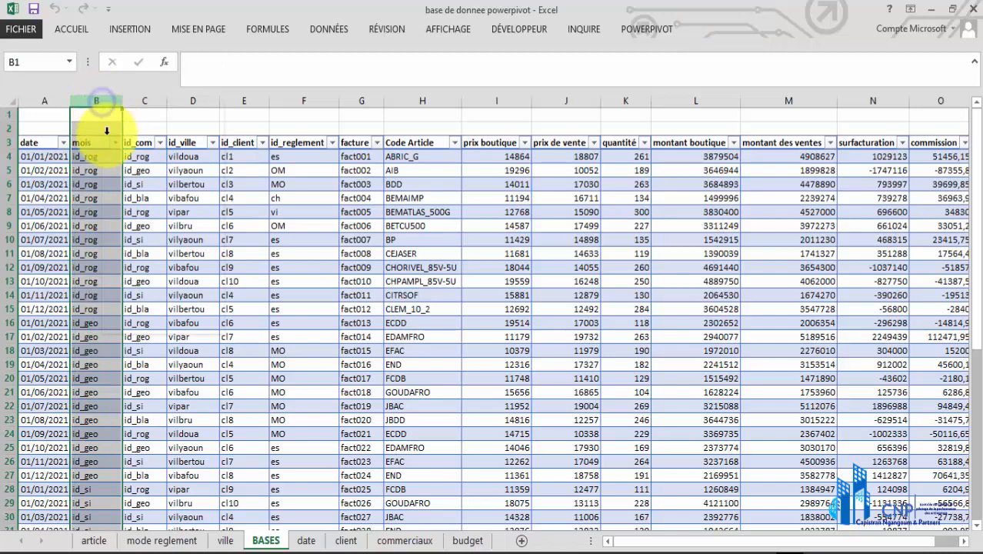
right_click(107, 129)
click(150, 228)
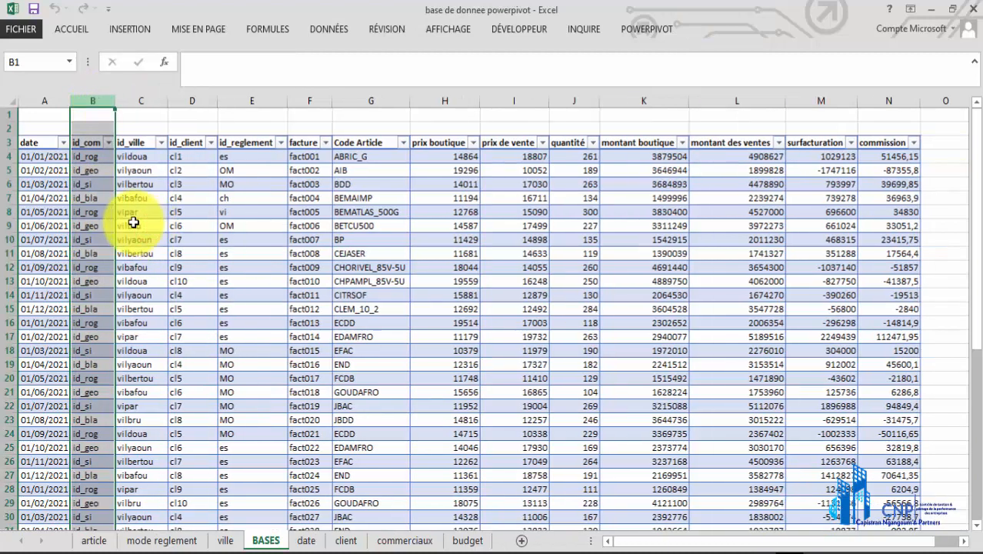
click(84, 184)
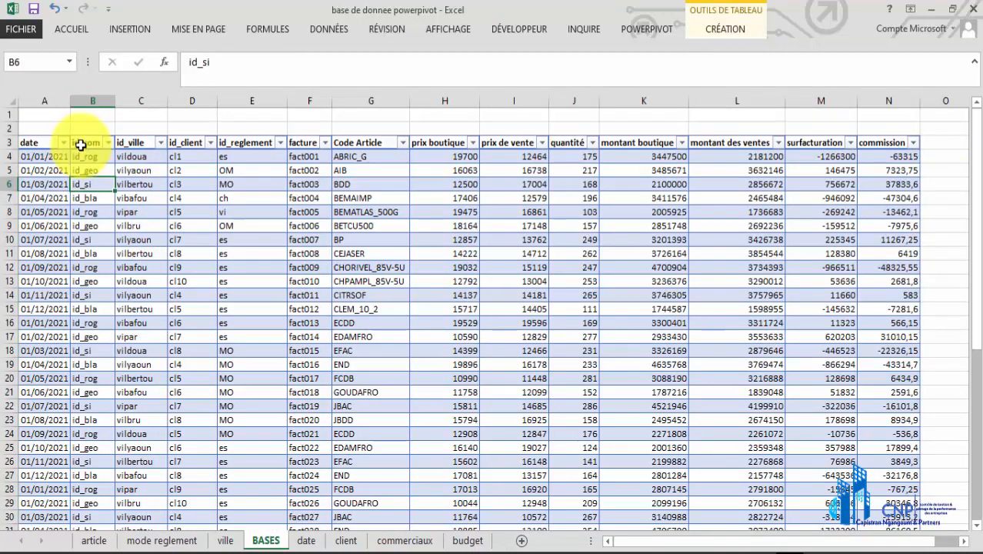
Review the BASES columns from id_com through prix de vente, and the date and id_com of the first record
click(81, 144)
click(91, 157)
click(136, 142)
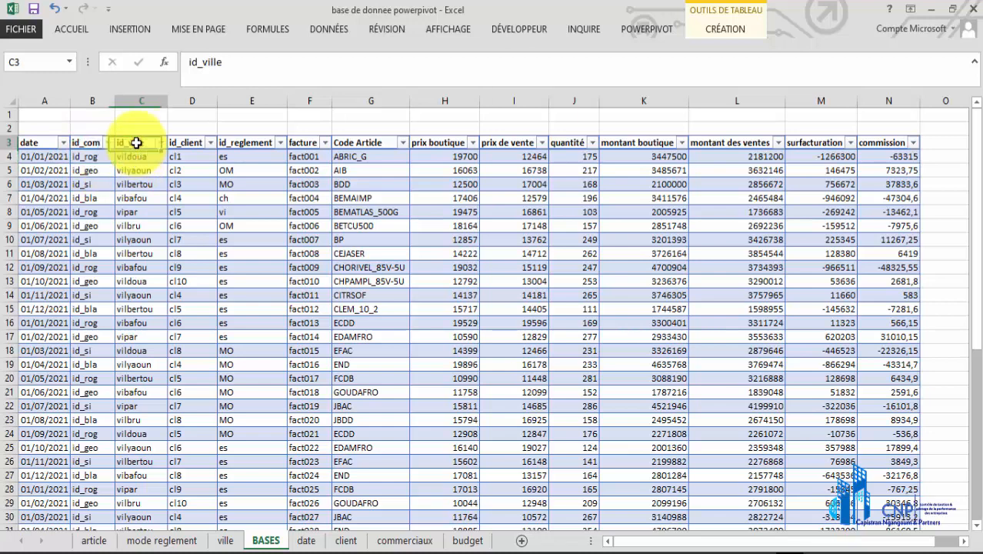
click(185, 145)
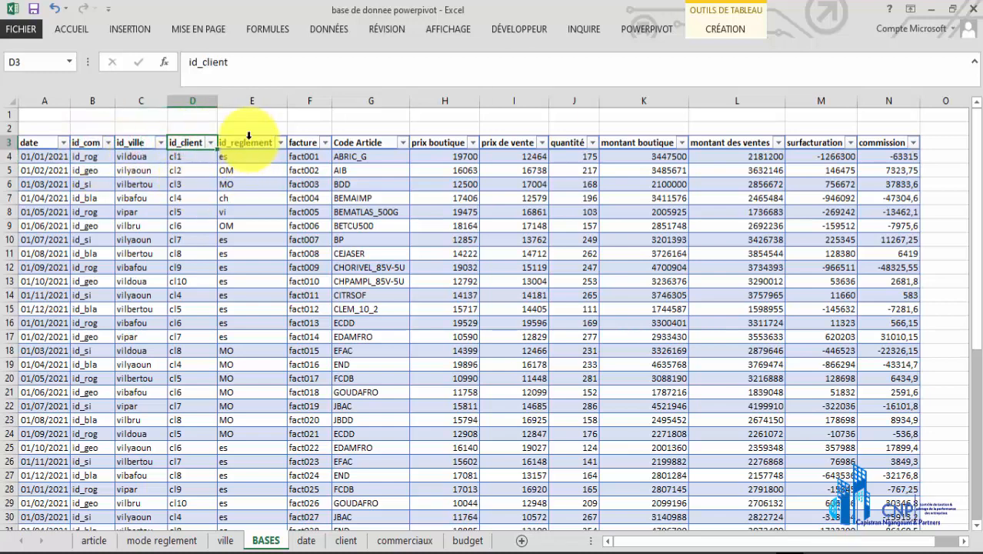
click(247, 138)
click(310, 142)
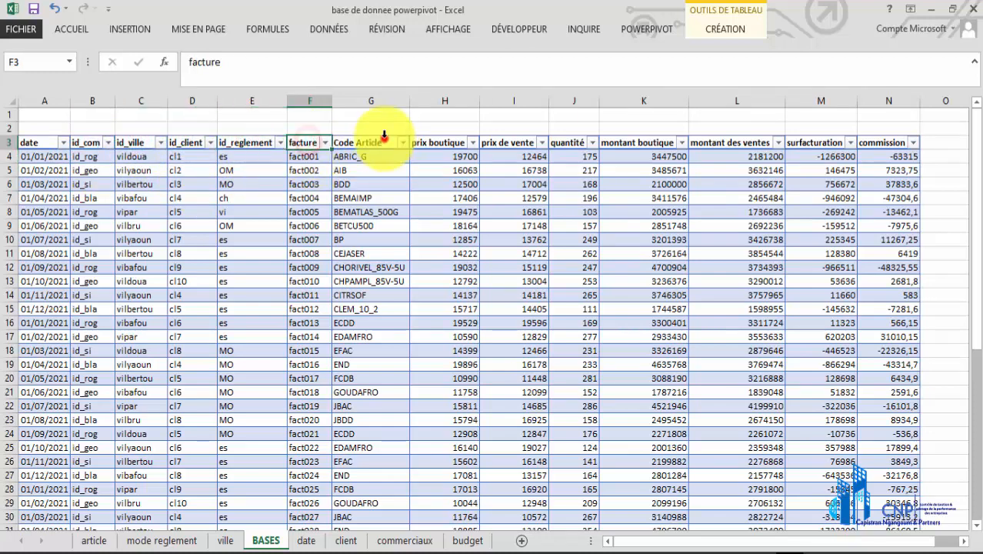
click(381, 154)
click(462, 154)
click(523, 154)
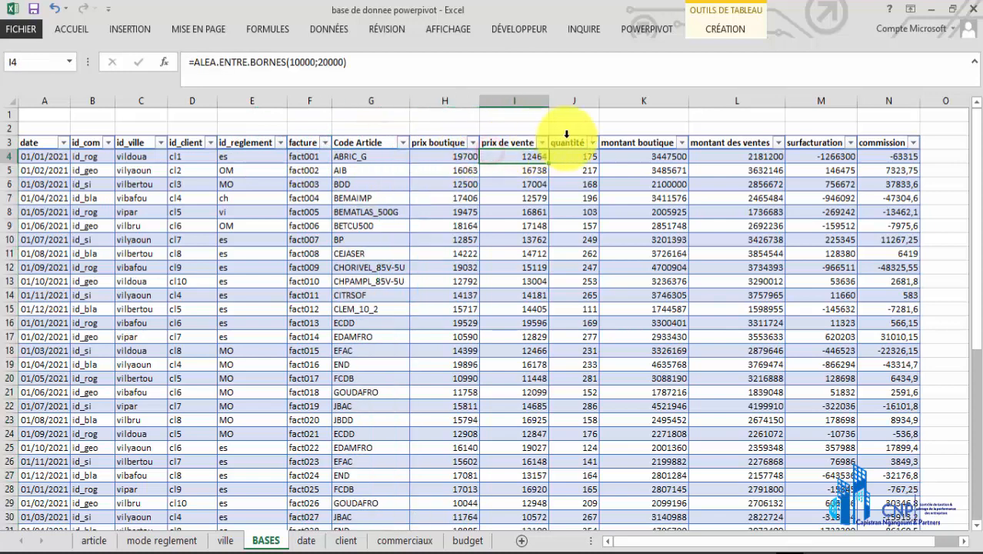
click(39, 156)
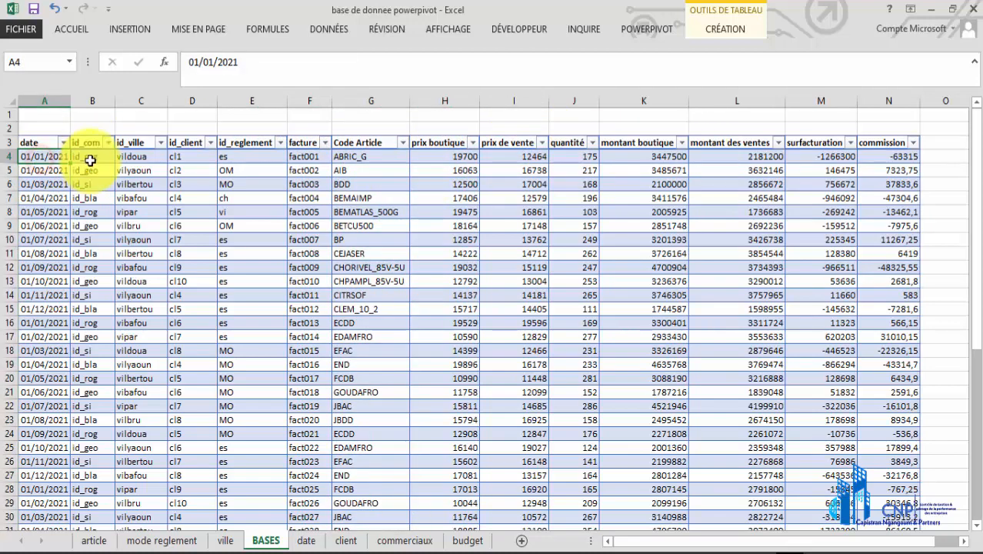
click(90, 160)
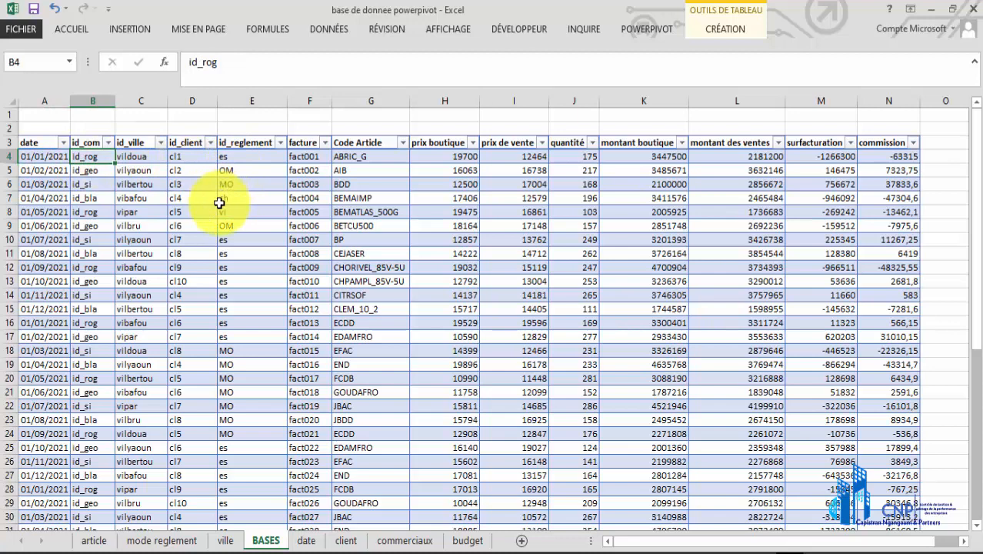
Examine the famille, Code Article and article columns of the table on the article sheet
click(84, 541)
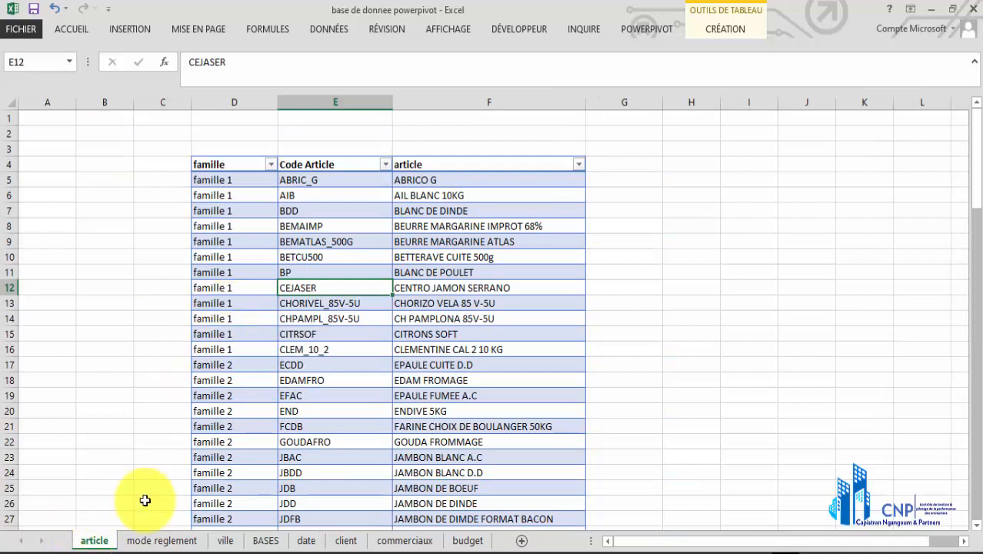
click(304, 196)
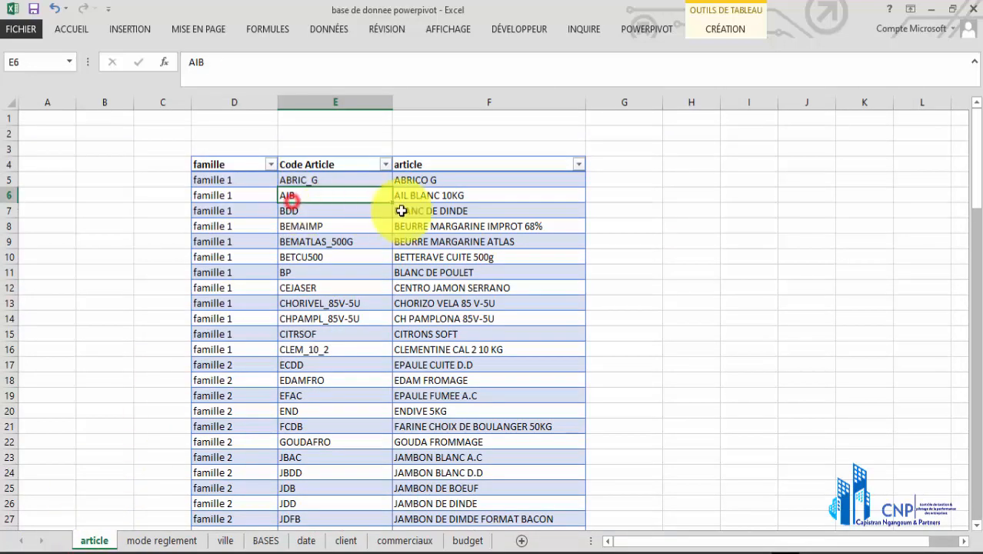
click(459, 196)
click(292, 179)
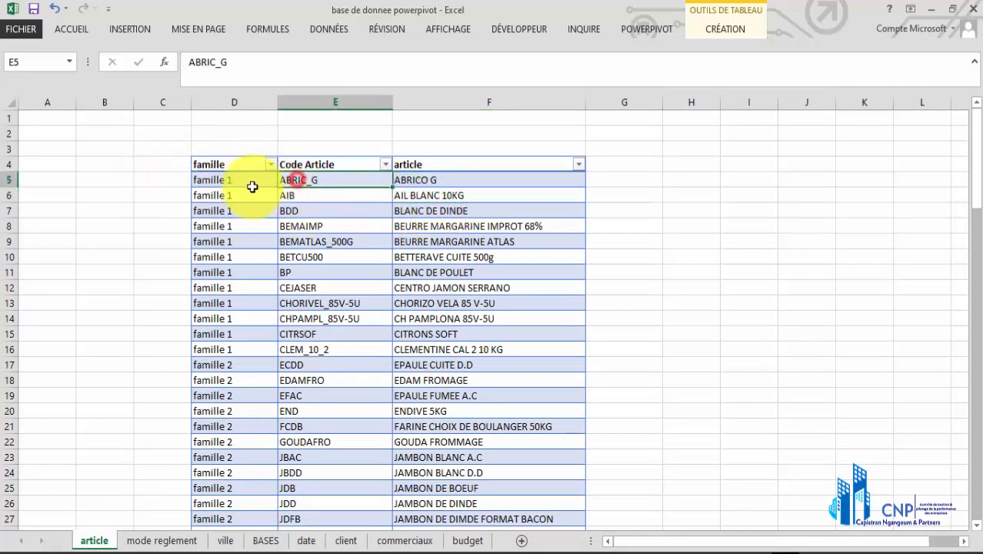
click(234, 177)
drag(234, 176, 237, 349)
drag(327, 180, 396, 265)
drag(441, 169, 419, 368)
drag(209, 163, 431, 468)
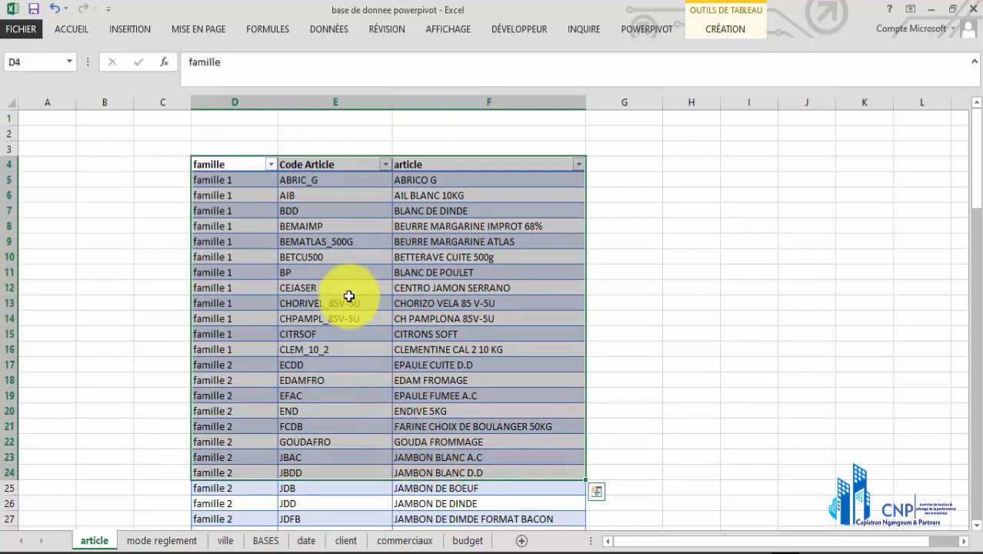
click(430, 165)
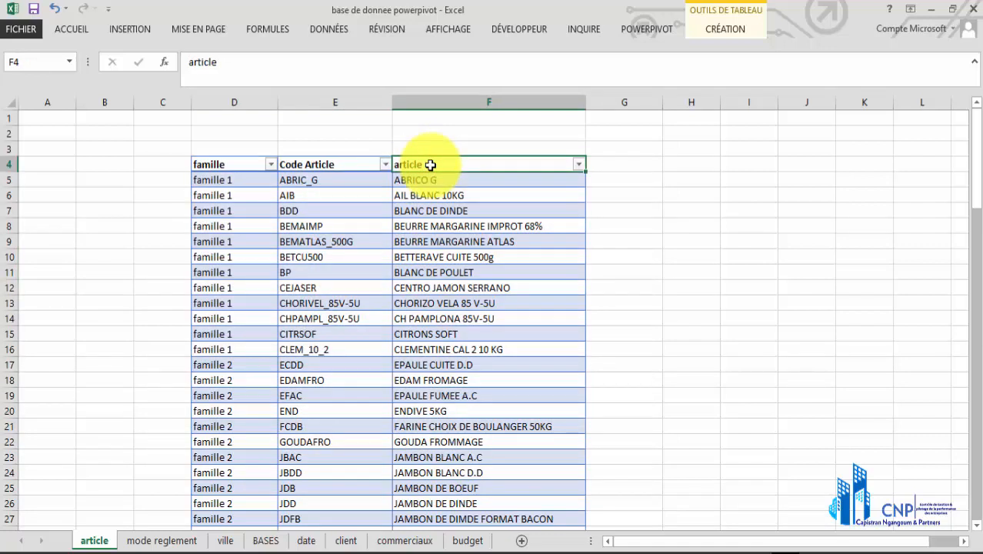
Examine the payment methods on the mode reglement sheet and the formula behind their id_reglement codes
click(146, 539)
click(304, 213)
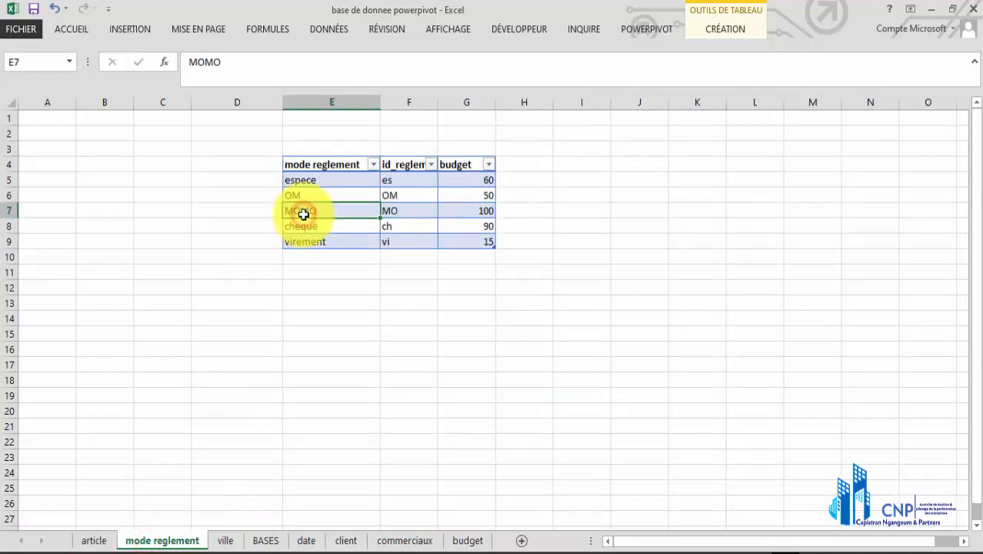
click(347, 183)
click(395, 180)
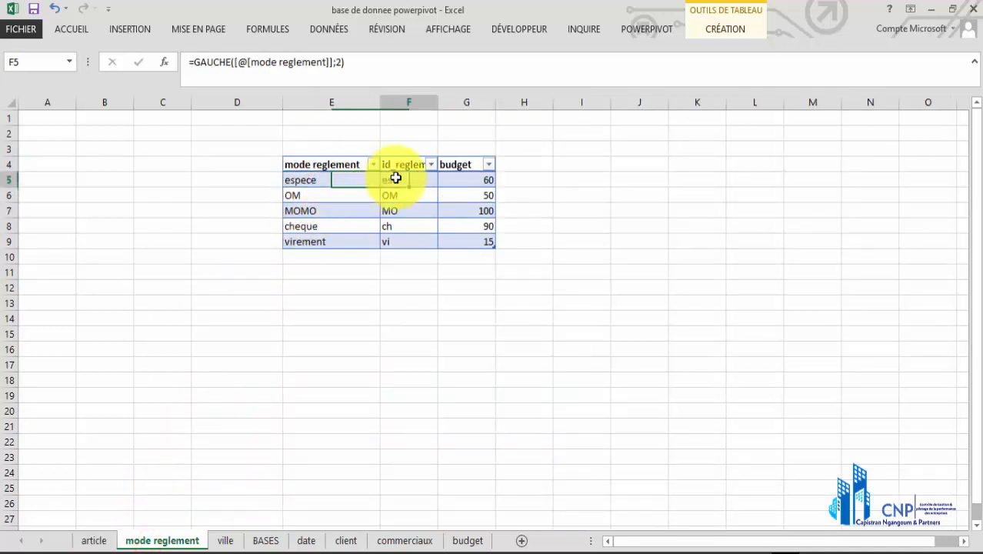
click(400, 198)
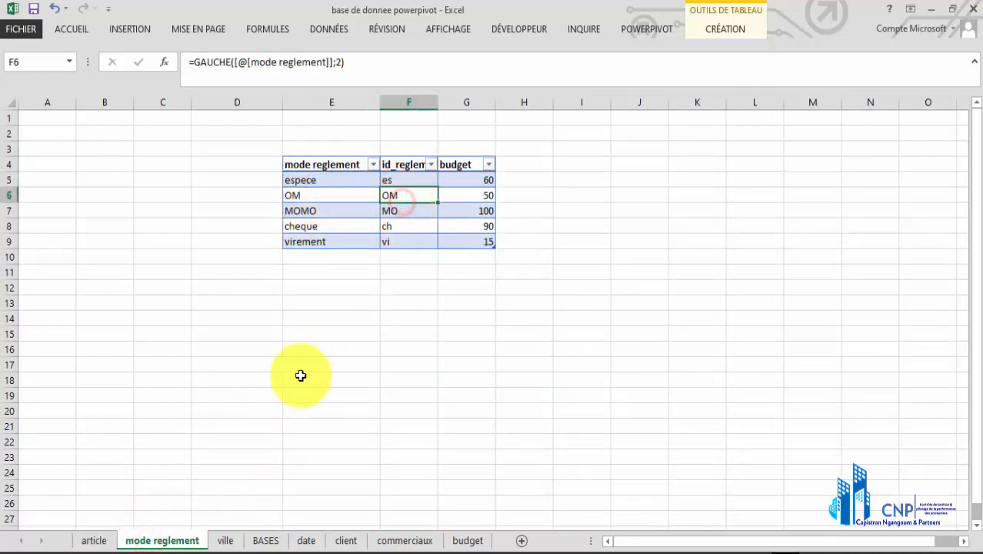
Examine the ville sheet's columns: id_ville, ville, budget, nombre de commerciaux and nombre d'agence
click(225, 538)
click(257, 221)
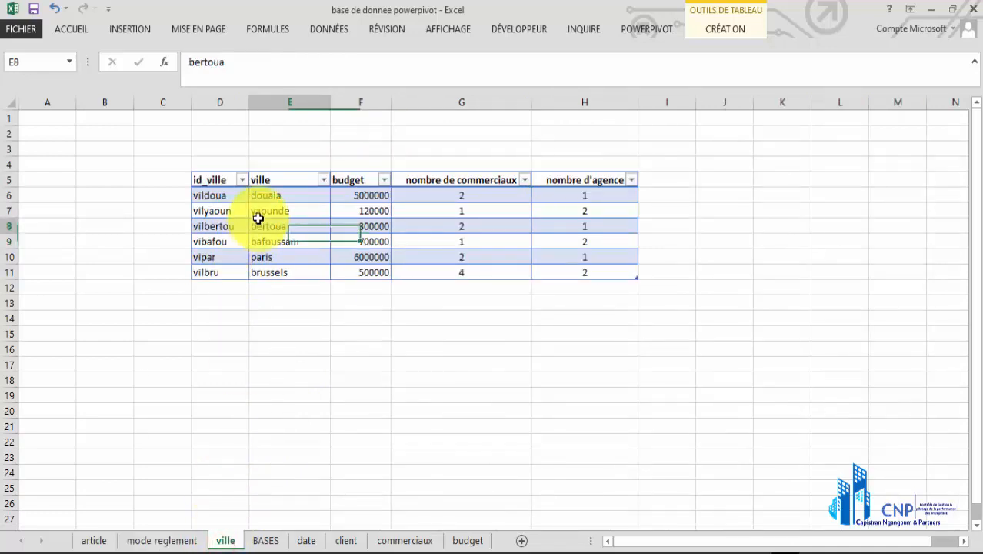
click(235, 183)
click(262, 178)
click(350, 182)
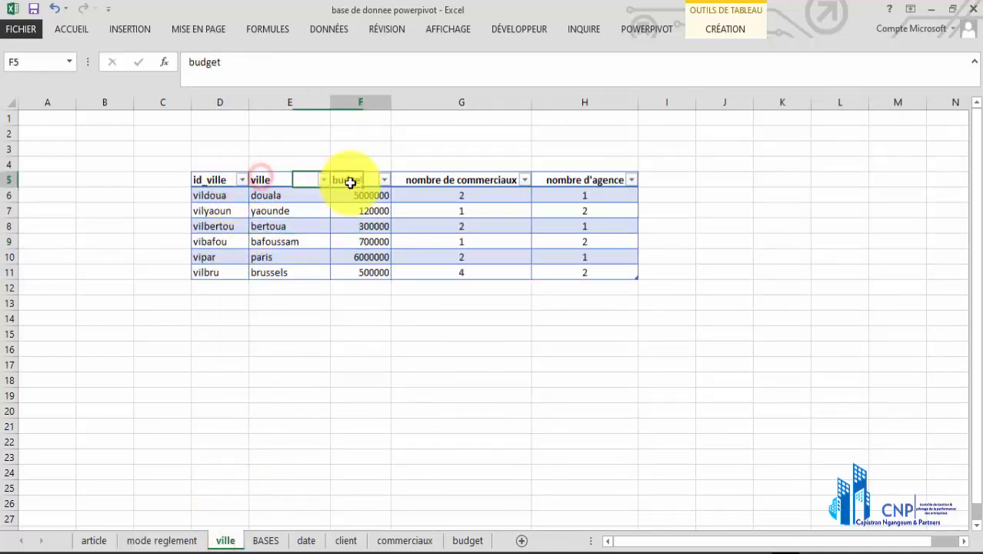
click(354, 195)
click(453, 177)
click(485, 197)
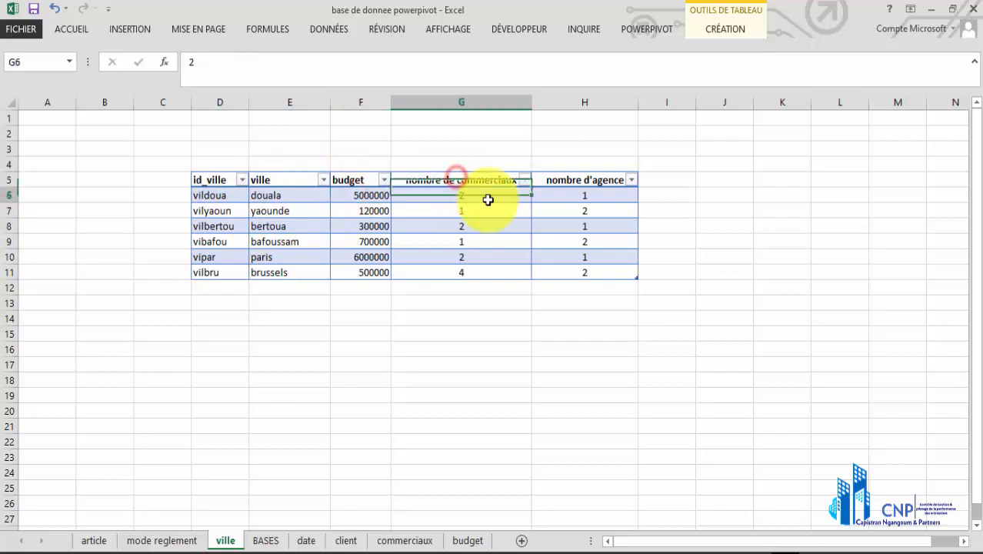
click(579, 180)
click(583, 195)
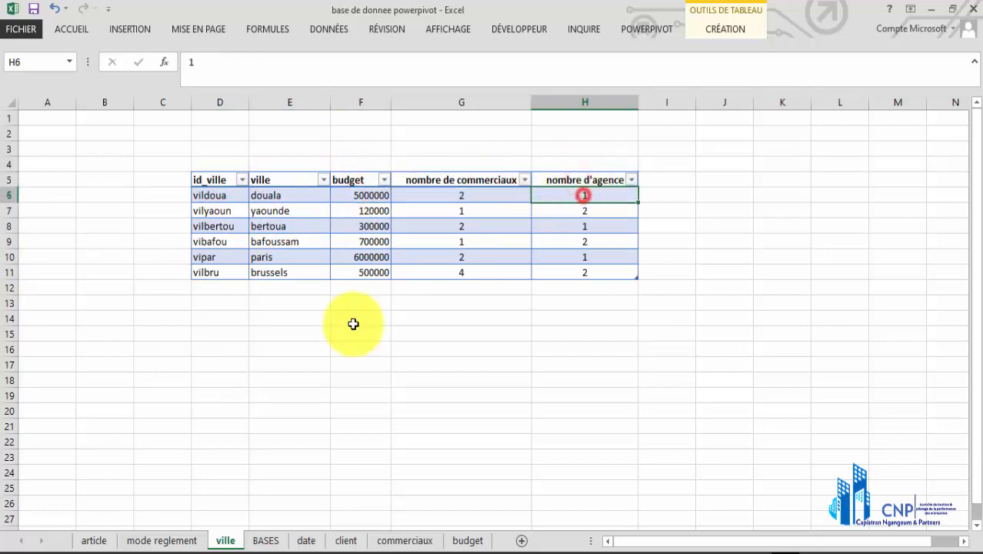
Revisit the BASES sheet and examine the id_client, nom, coordonnees and telephone columns on the client sheet
click(261, 541)
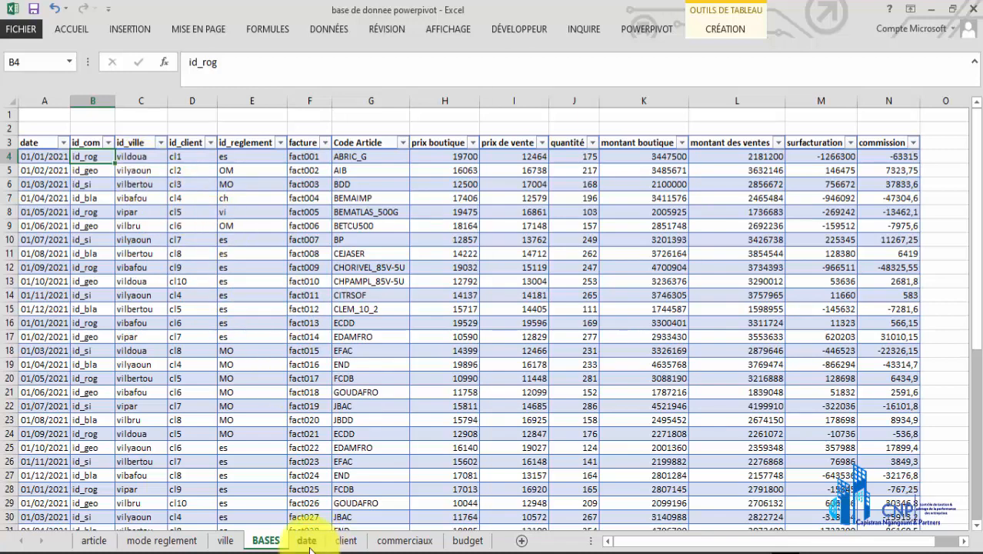
click(339, 544)
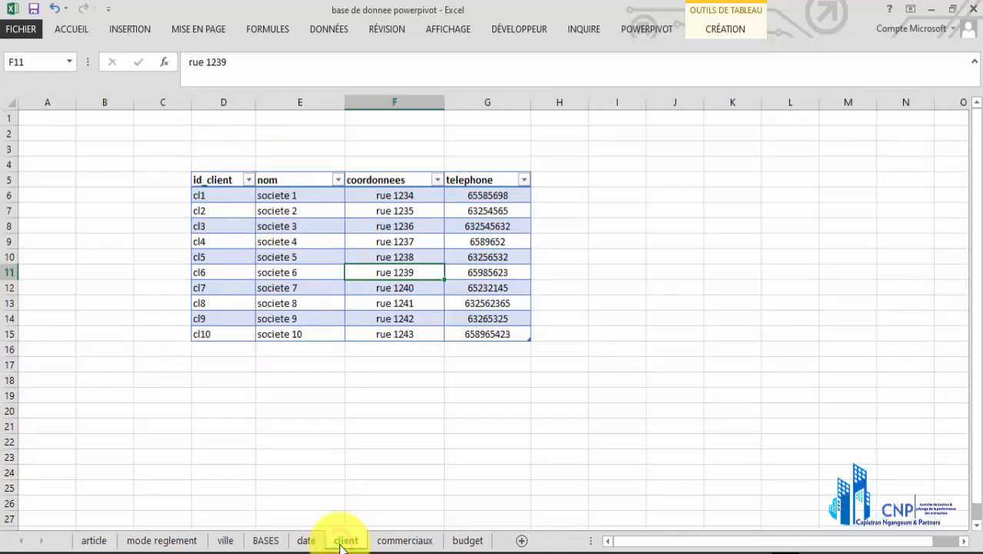
click(219, 196)
click(282, 197)
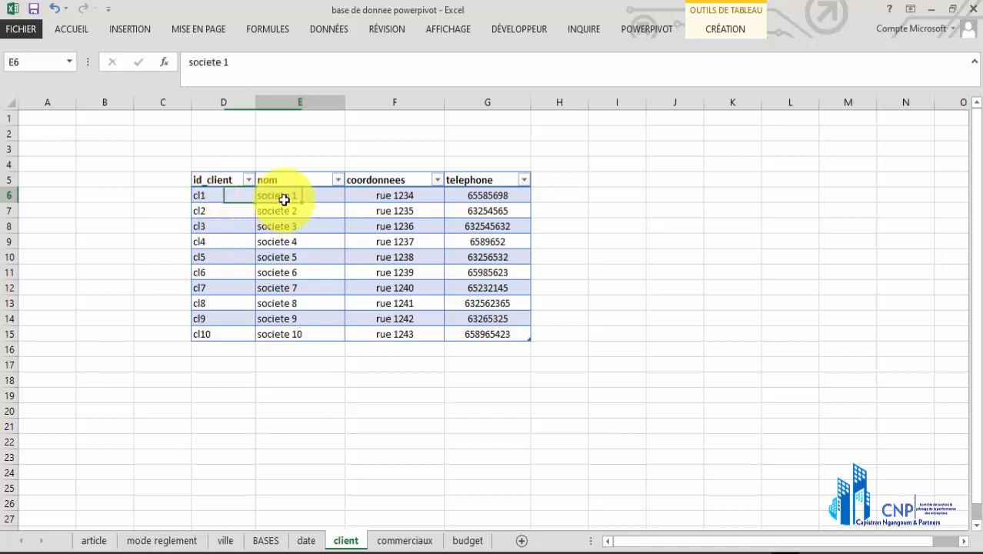
click(367, 197)
click(449, 195)
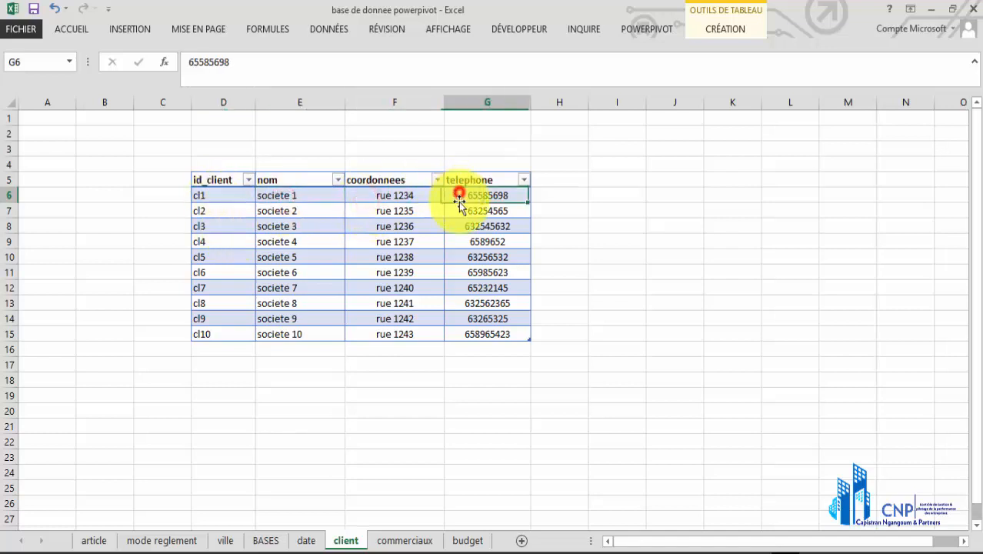
Examine the id_com, commerciaux, tel, residence and mail columns of the table on the commerciaux sheet
click(410, 544)
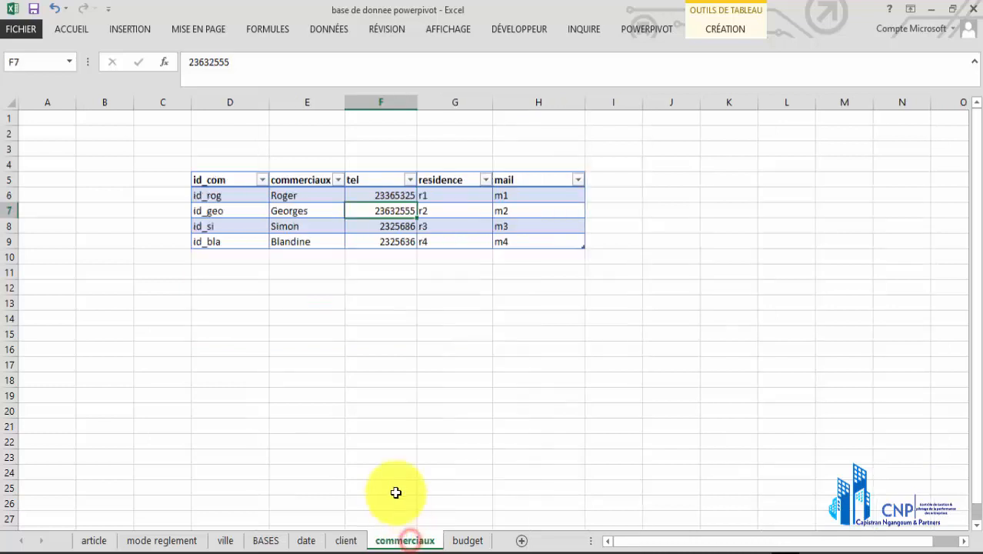
click(236, 196)
click(300, 197)
click(373, 196)
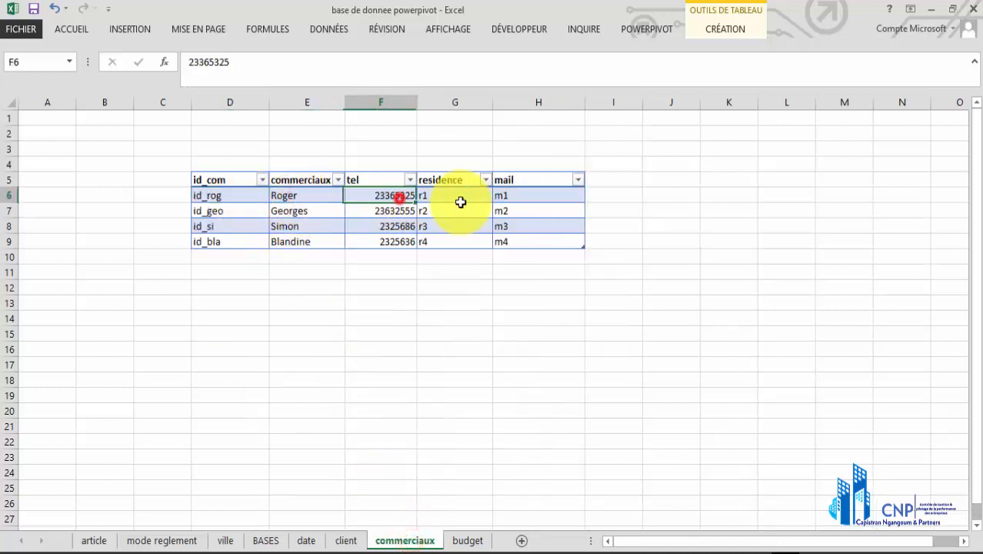
click(465, 197)
click(507, 198)
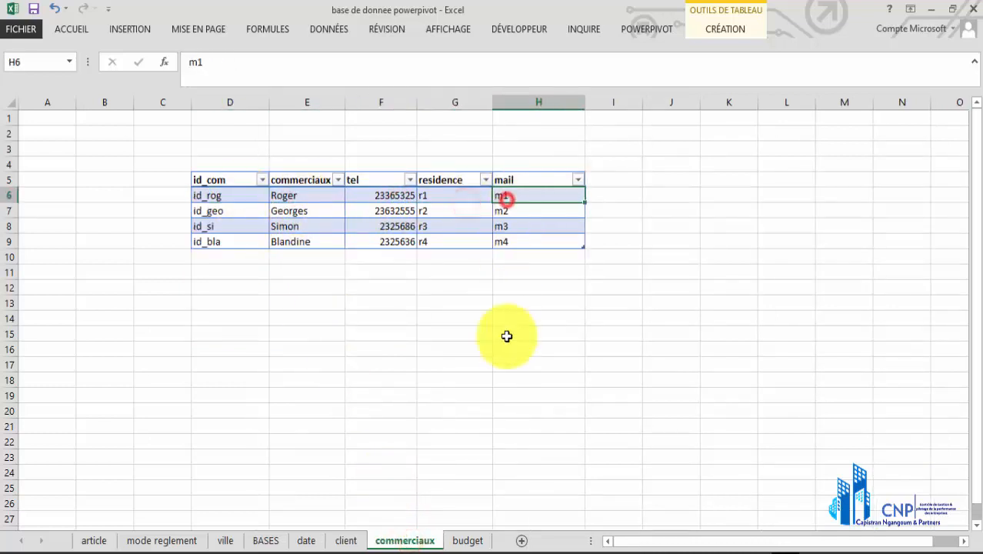
Examine the monthly dates and the id_com codes beside them in the table on the budget sheet
click(465, 543)
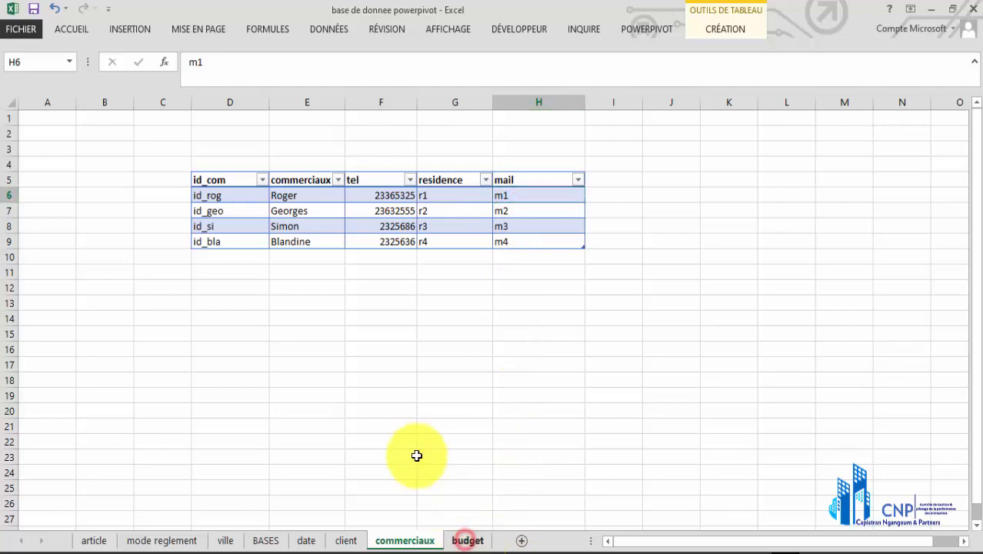
scroll(296, 260, up, 9)
scroll(296, 260, up, 1)
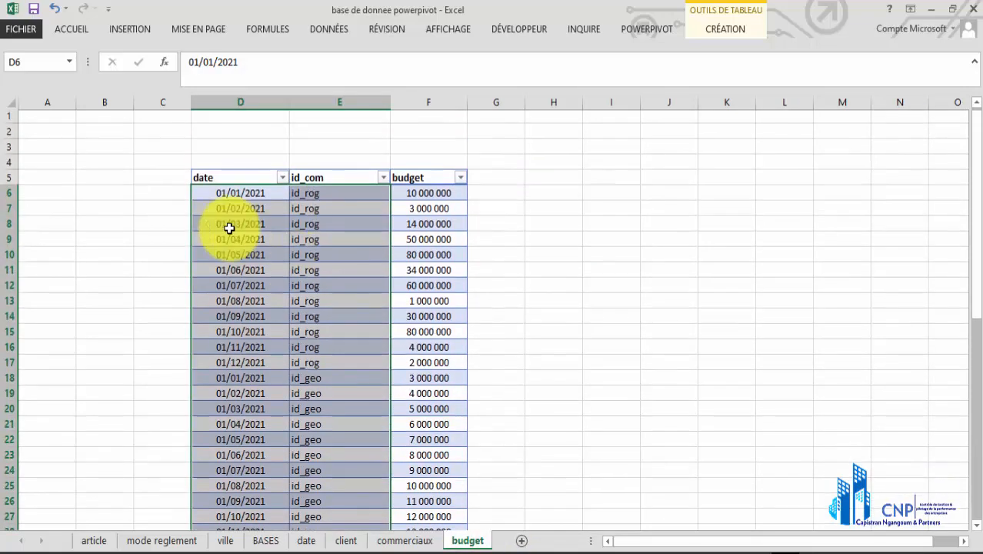
click(232, 197)
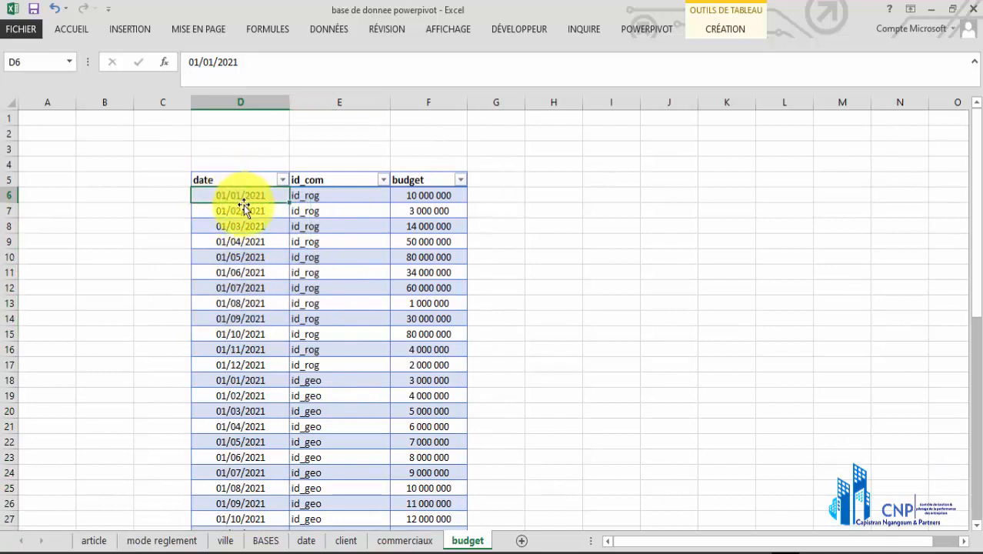
click(255, 212)
click(244, 234)
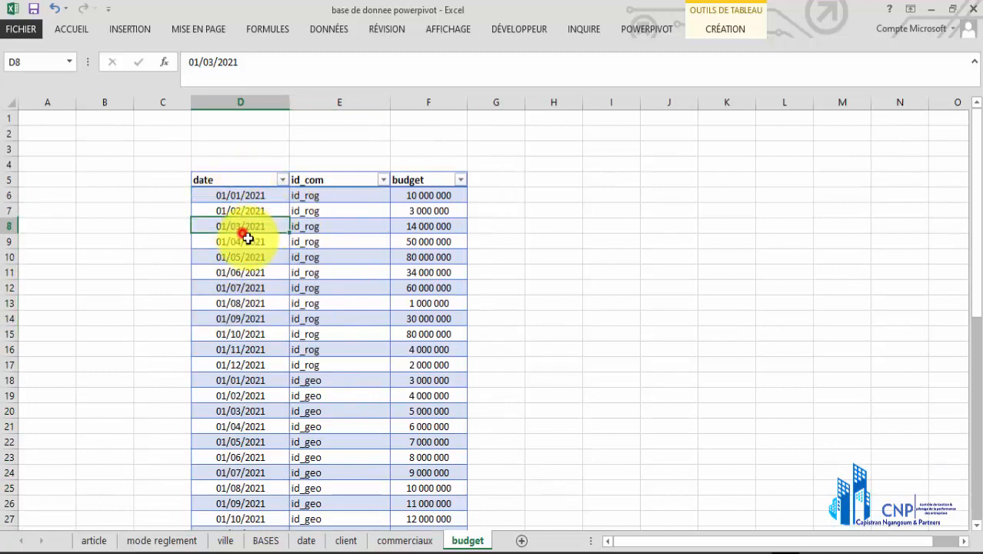
drag(238, 197, 254, 348)
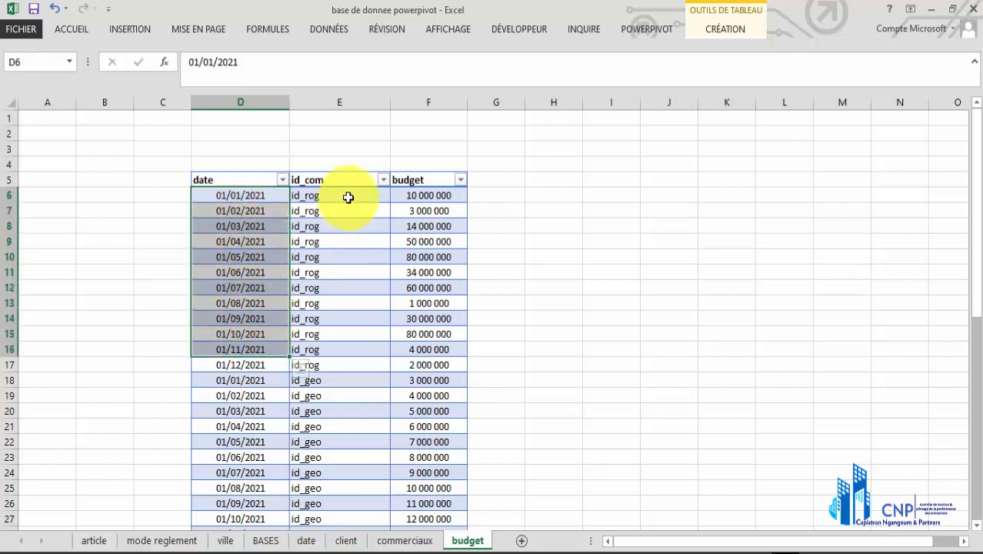
drag(347, 197, 346, 350)
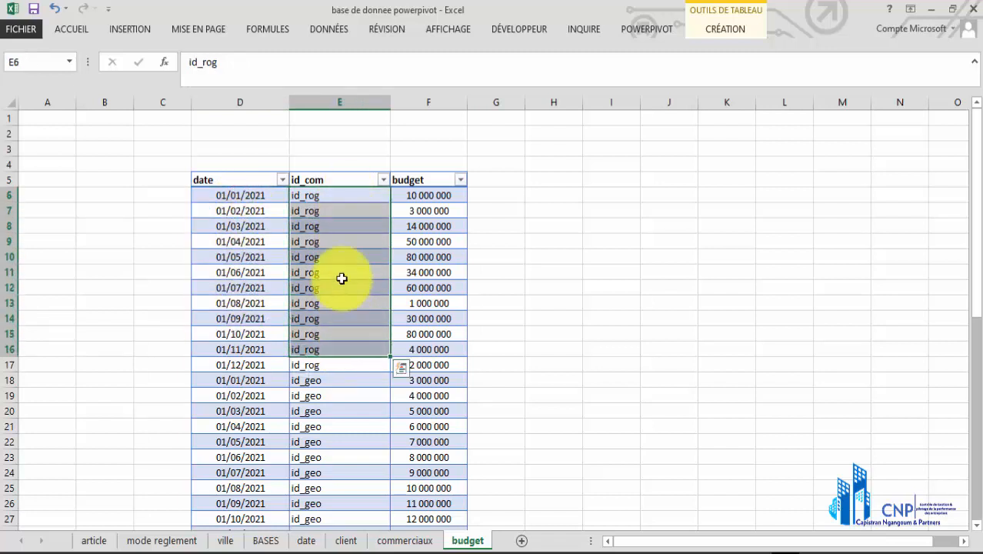
Read the first id_rog rows of the budget table across, matching each month's date with its salesperson code and budget
click(227, 182)
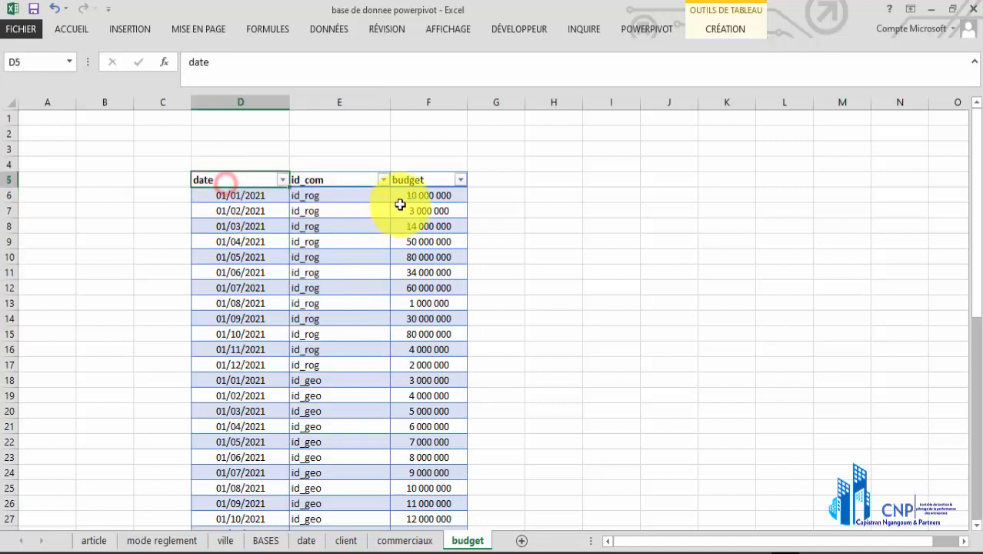
click(408, 208)
click(250, 212)
click(348, 220)
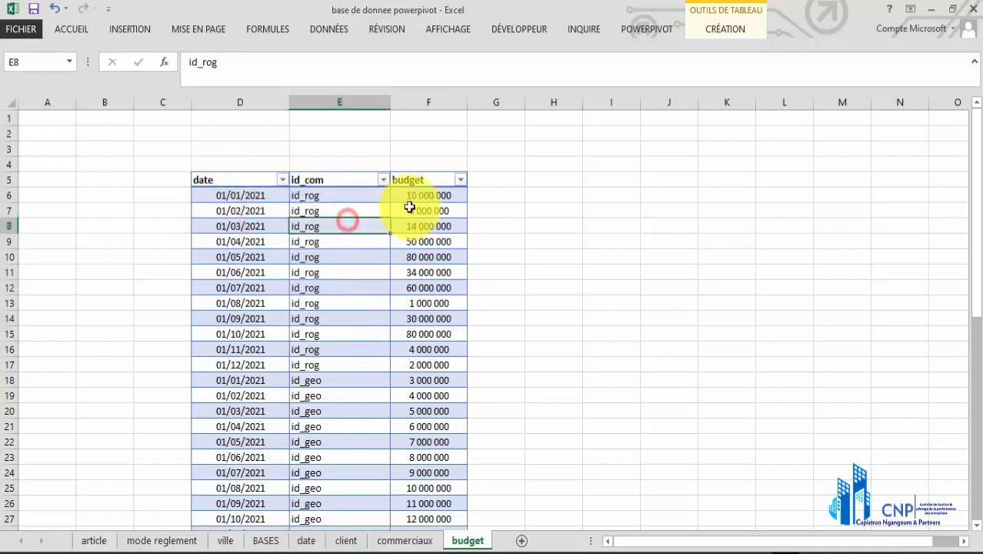
click(243, 199)
click(320, 199)
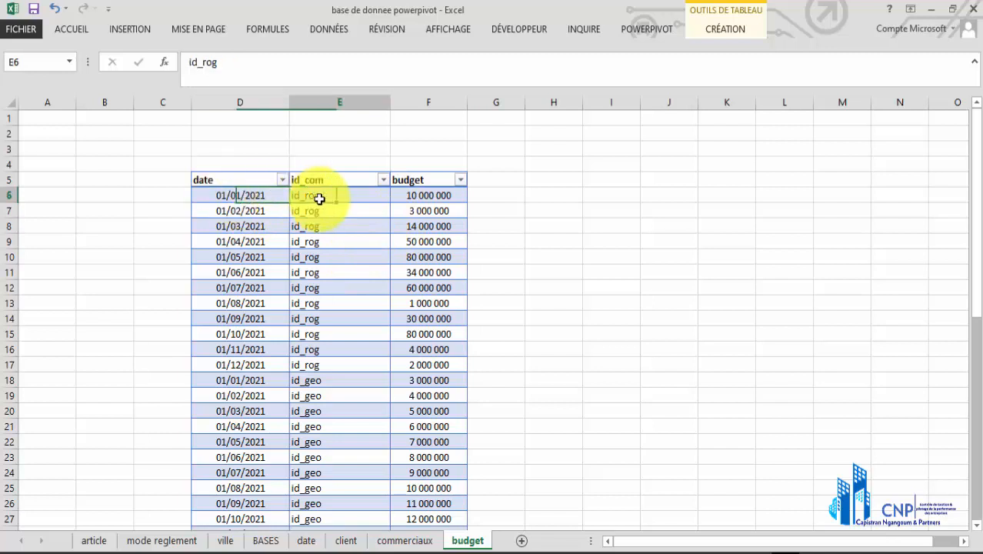
click(242, 212)
click(333, 212)
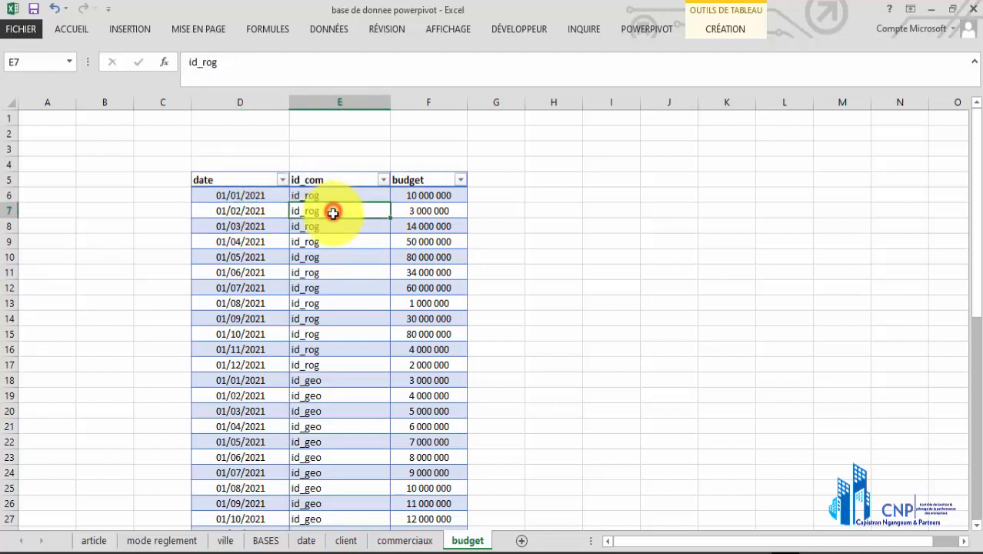
click(414, 211)
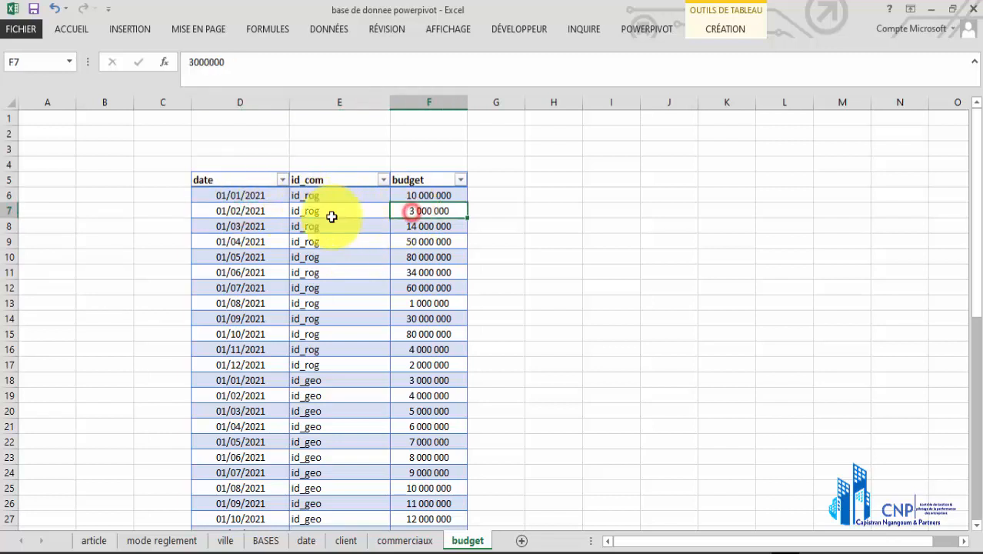
click(253, 223)
click(336, 230)
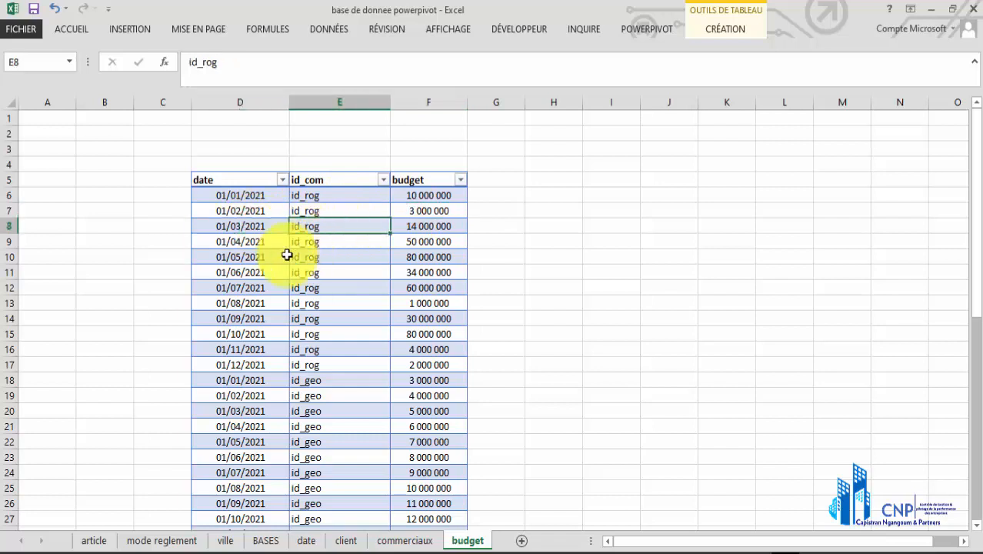
click(249, 243)
click(318, 241)
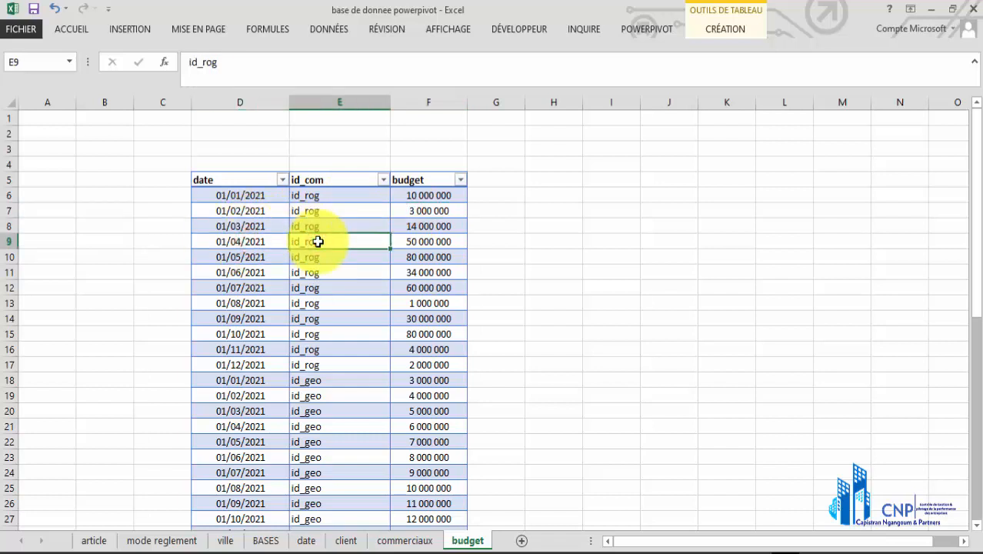
Check the other salespeople's rows in the budget table, then recheck the January to April id_rog date pairs and the first budget amounts
scroll(316, 262, down, 10)
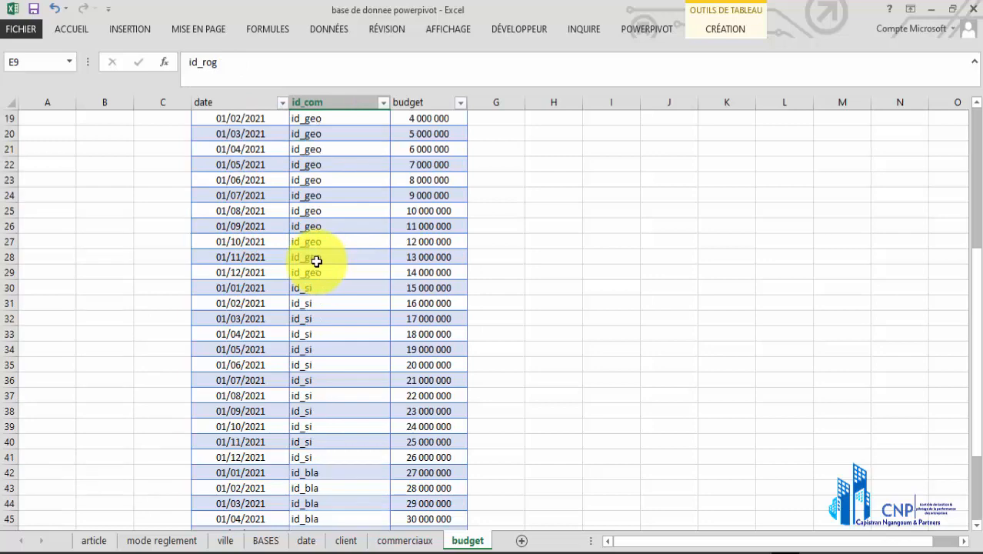
scroll(318, 274, up, 4)
scroll(316, 273, up, 7)
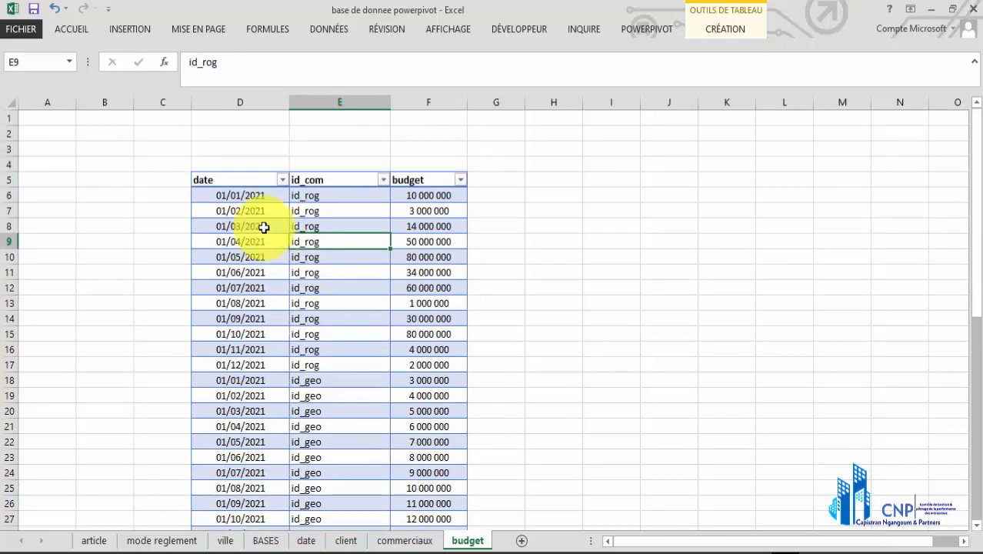
click(246, 197)
click(325, 194)
click(246, 210)
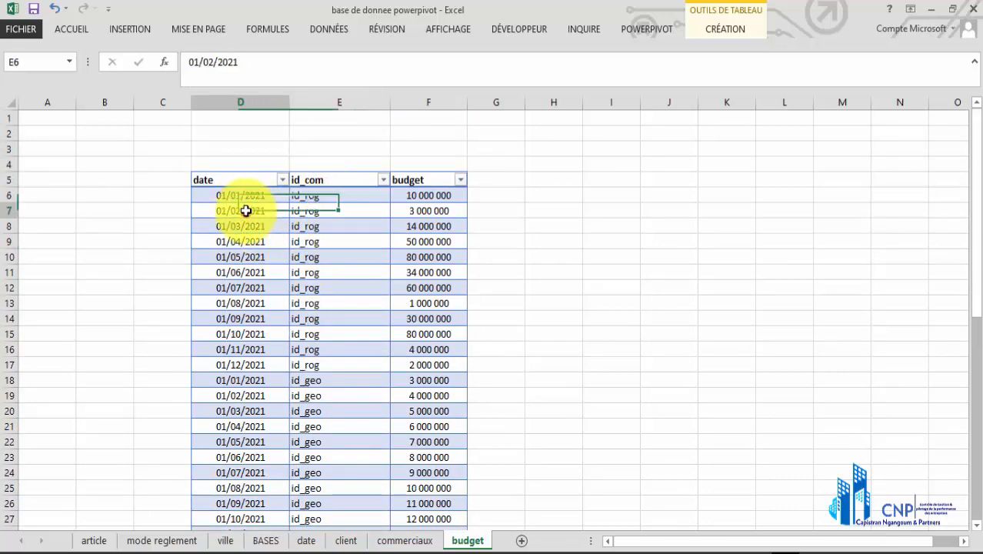
click(319, 210)
click(253, 228)
click(314, 227)
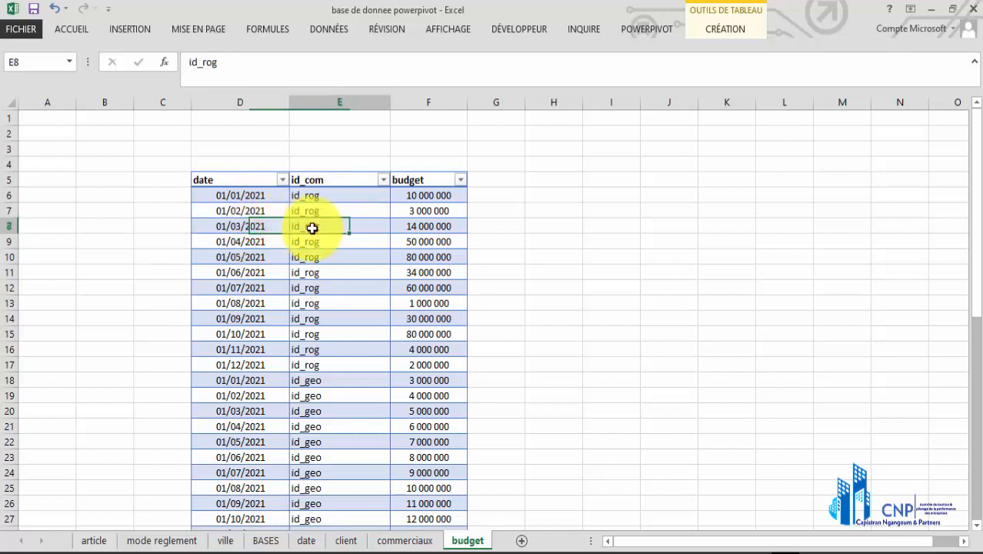
click(248, 243)
click(328, 240)
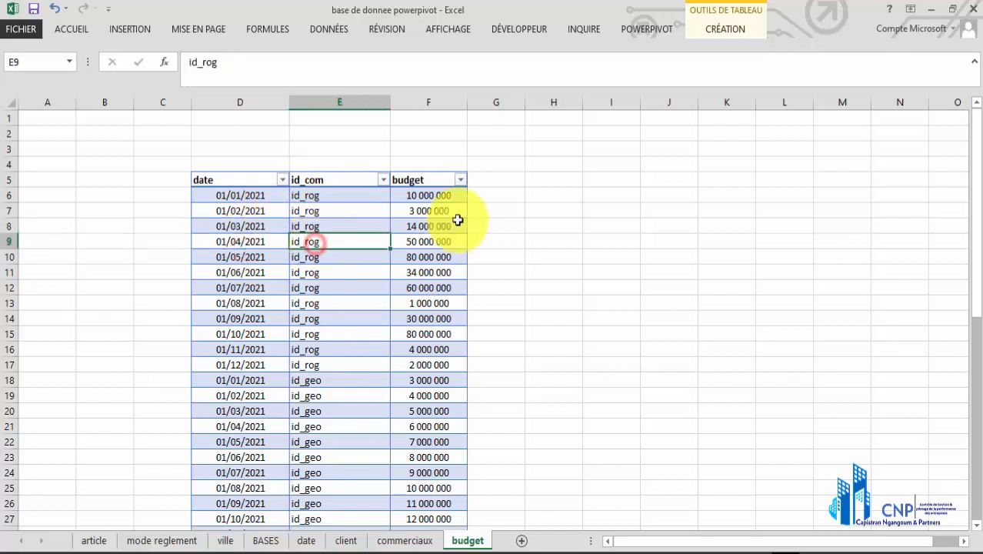
drag(442, 194, 457, 251)
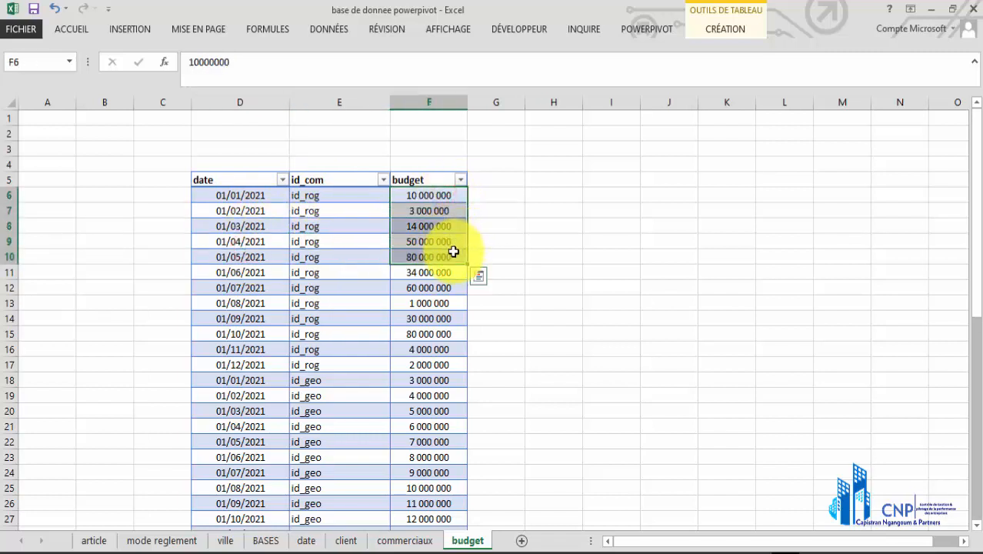
Follow the month-by-month dates from 01/01/2021 to 01/06/2021 and inspect the id_com codes from id_rog into id_geo
click(232, 196)
click(236, 206)
click(240, 223)
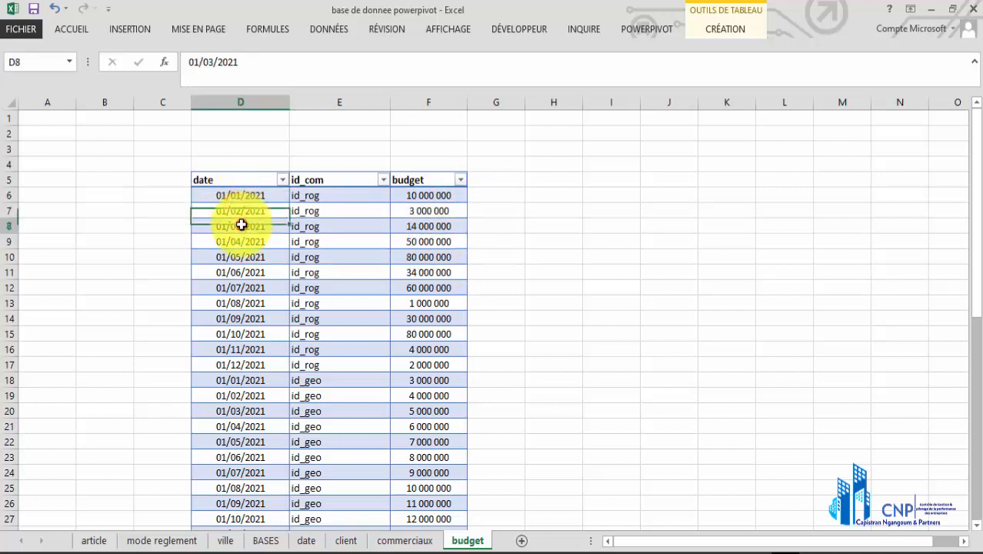
click(241, 241)
click(249, 257)
click(241, 272)
scroll(241, 324, down, 1)
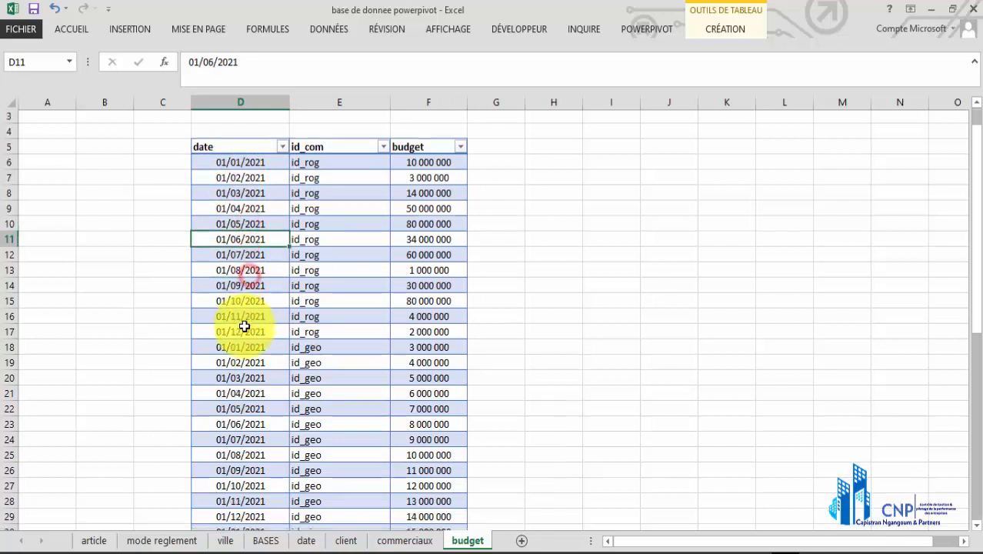
drag(331, 149, 349, 351)
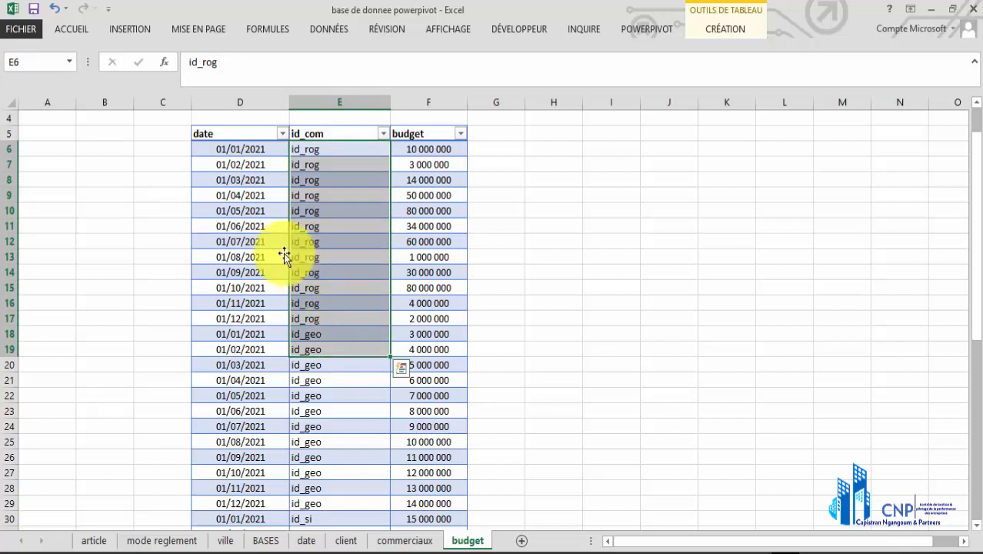
Compare the dates, id_com codes and budgets of the mid-year id_rog rows, through to the first id_geo date
click(236, 152)
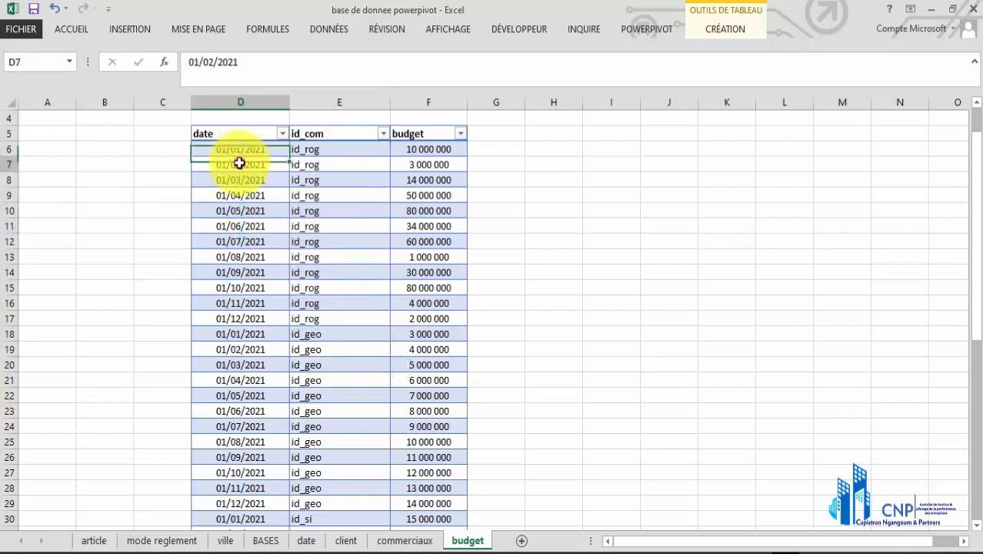
click(242, 183)
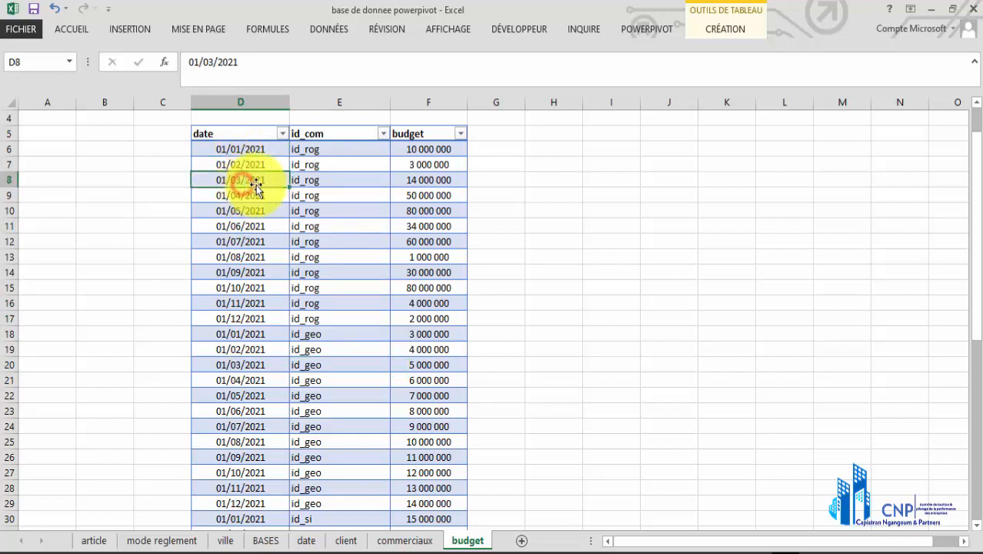
click(318, 184)
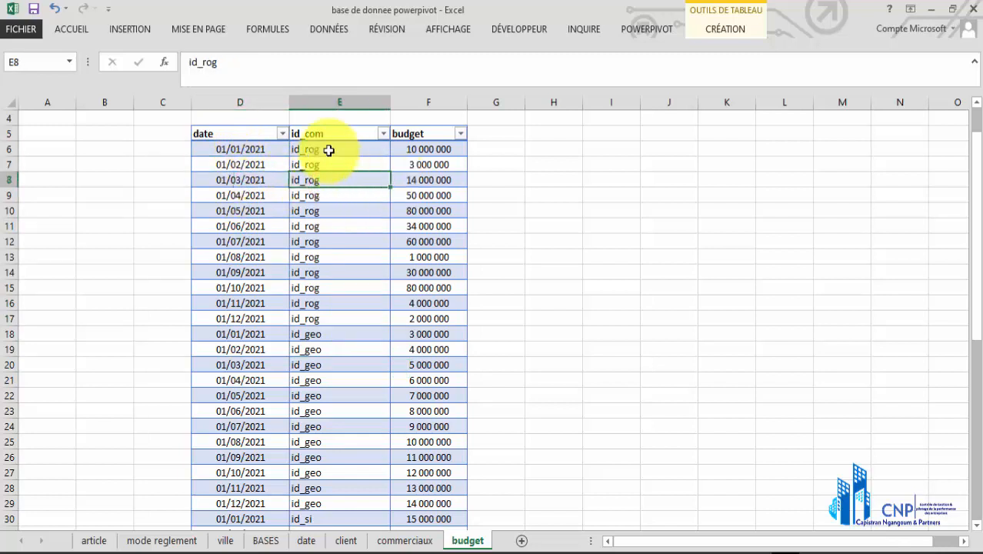
click(242, 196)
click(246, 225)
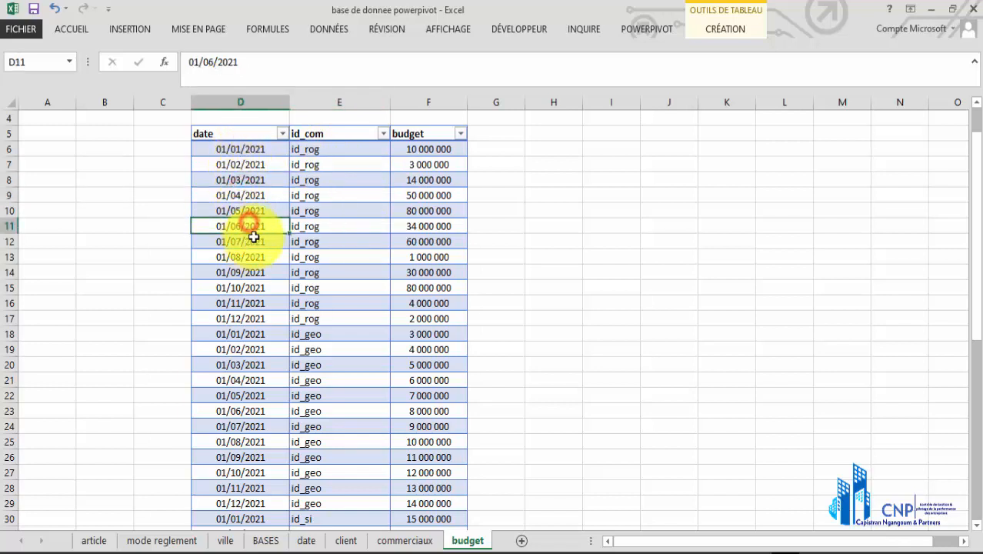
click(327, 214)
click(331, 232)
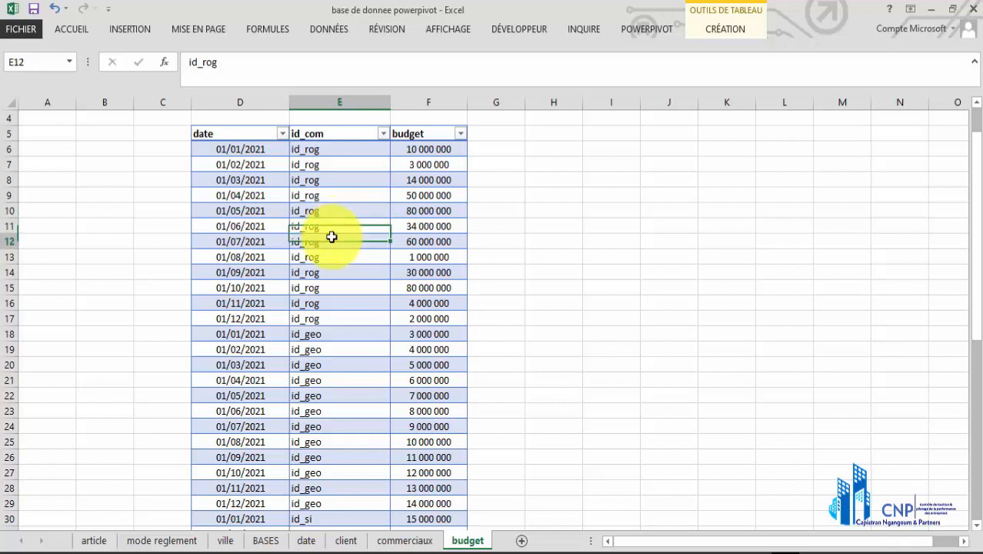
click(430, 214)
click(429, 227)
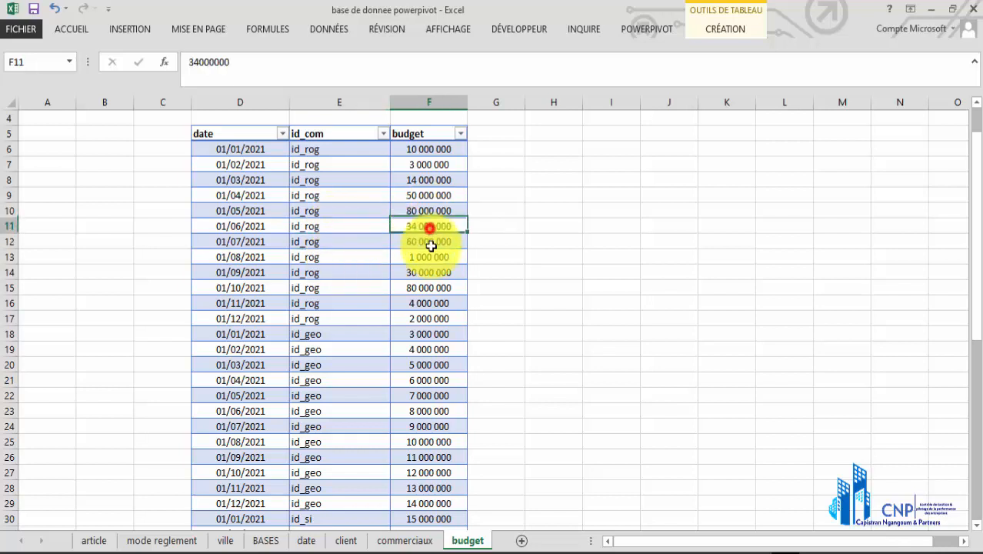
click(247, 255)
click(241, 337)
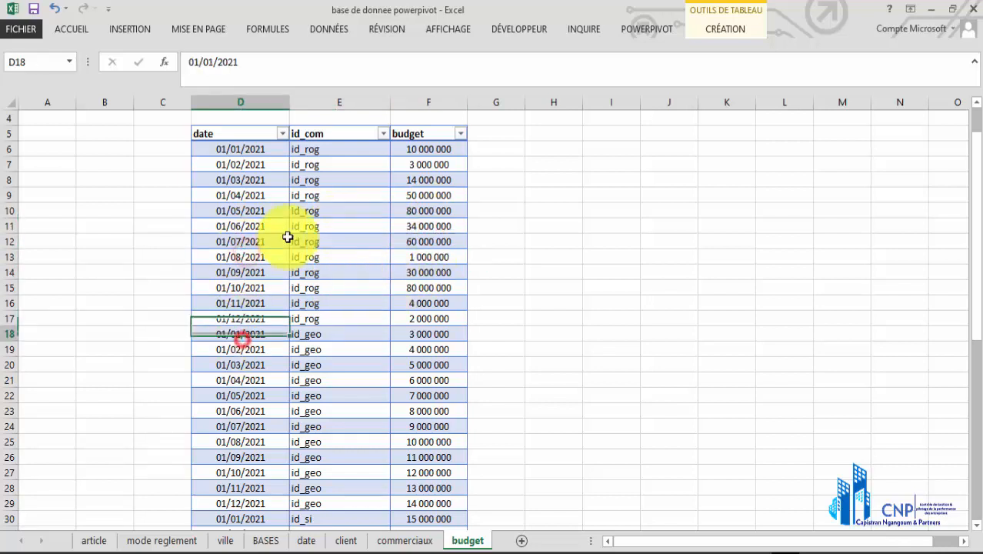
Review the id_rog block of the budget table column by column: id_com codes, dates from January to December, and budget amounts
drag(329, 148, 347, 271)
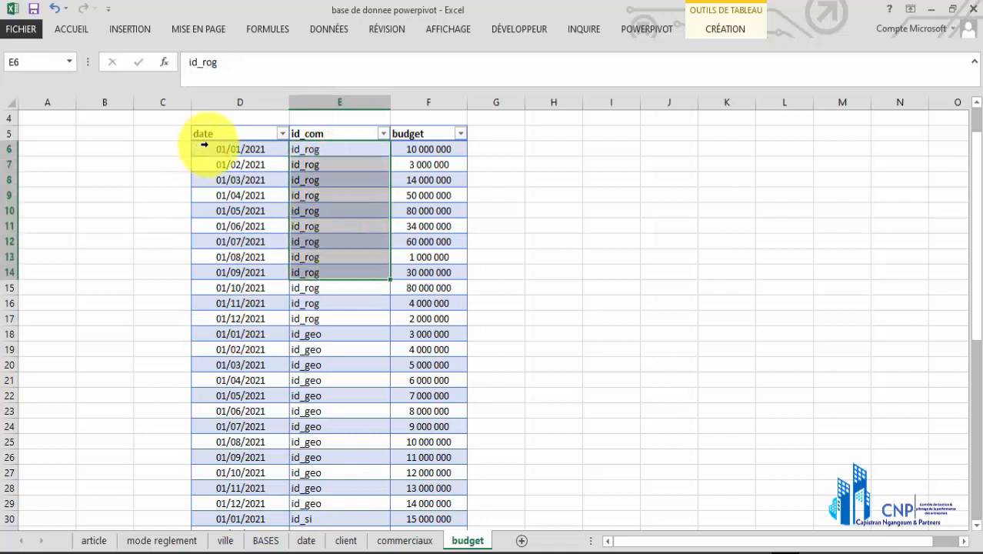
drag(219, 150, 231, 318)
click(326, 161)
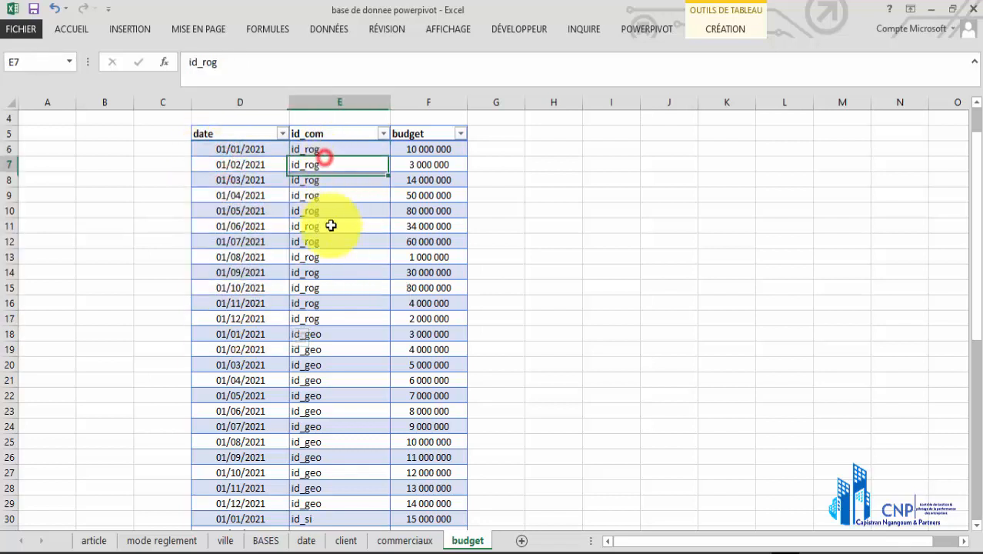
drag(331, 225, 342, 287)
drag(432, 152, 428, 243)
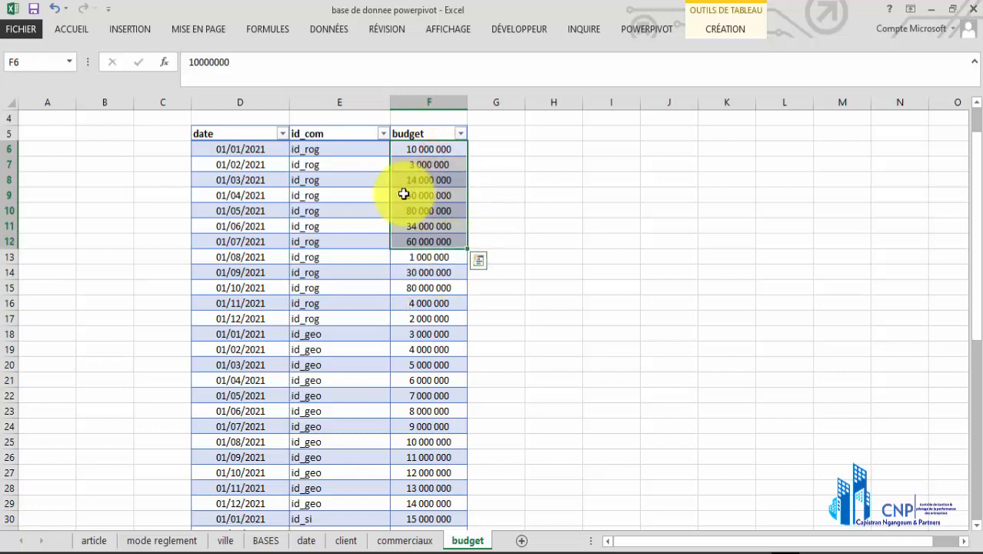
Look through the date, article, mode reglement and ville lookup tables in turn
click(408, 195)
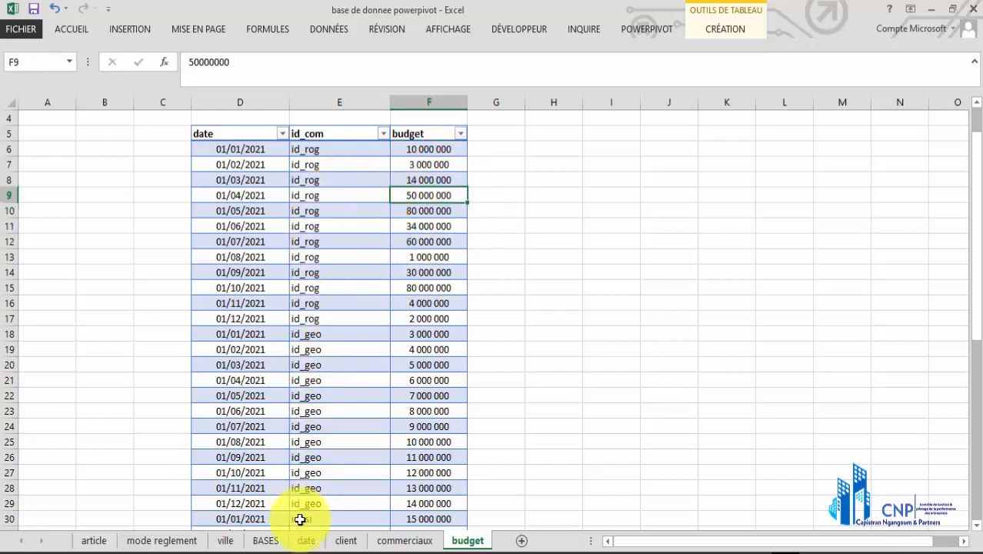
click(308, 543)
click(277, 379)
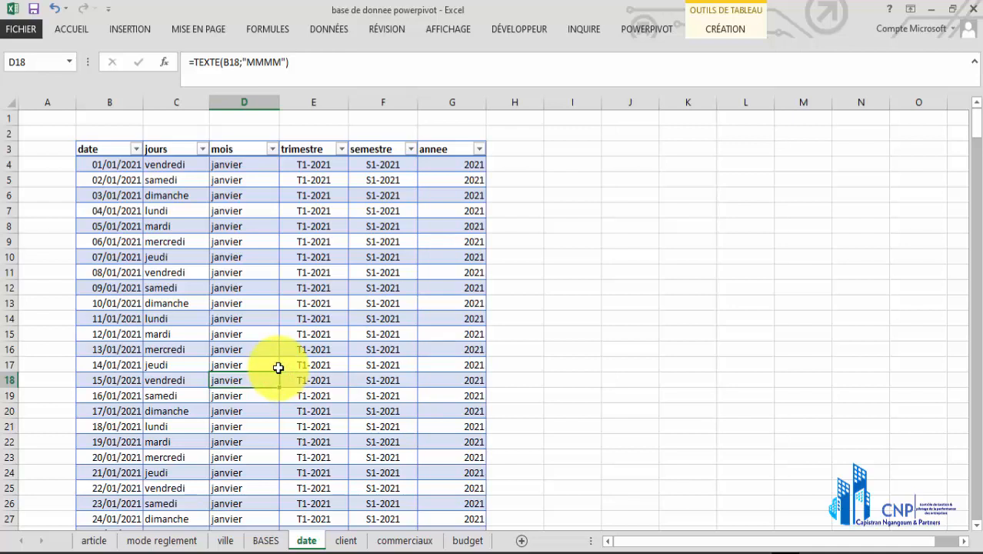
click(94, 541)
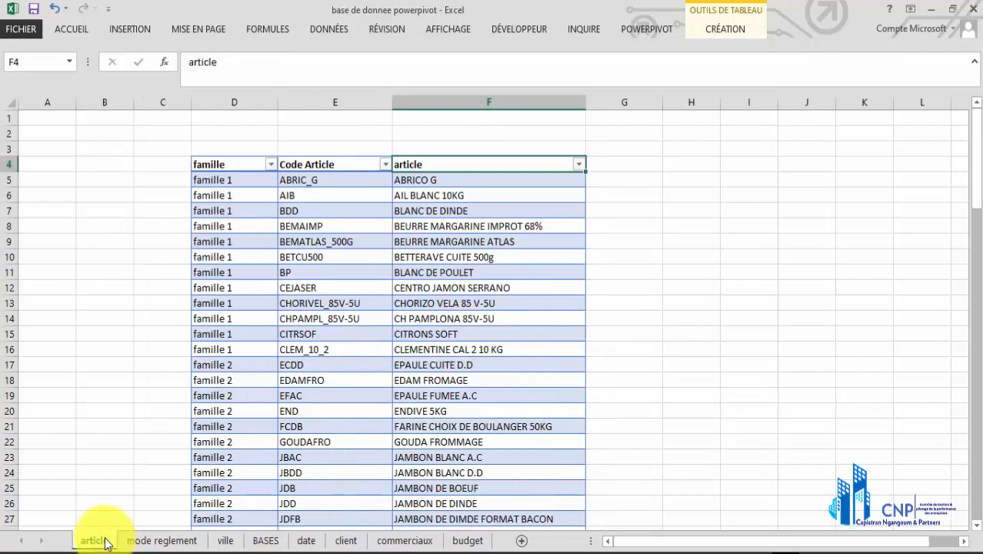
click(377, 211)
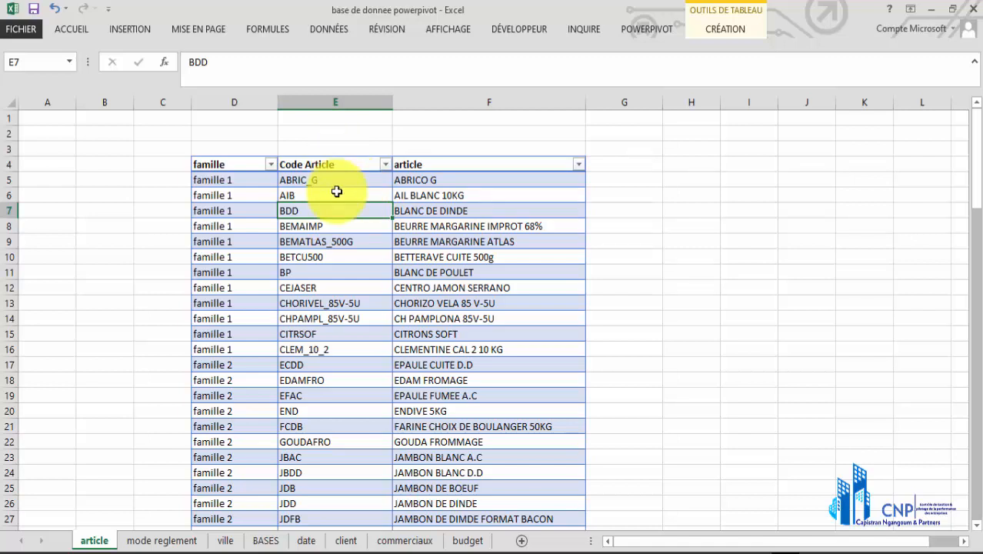
click(178, 545)
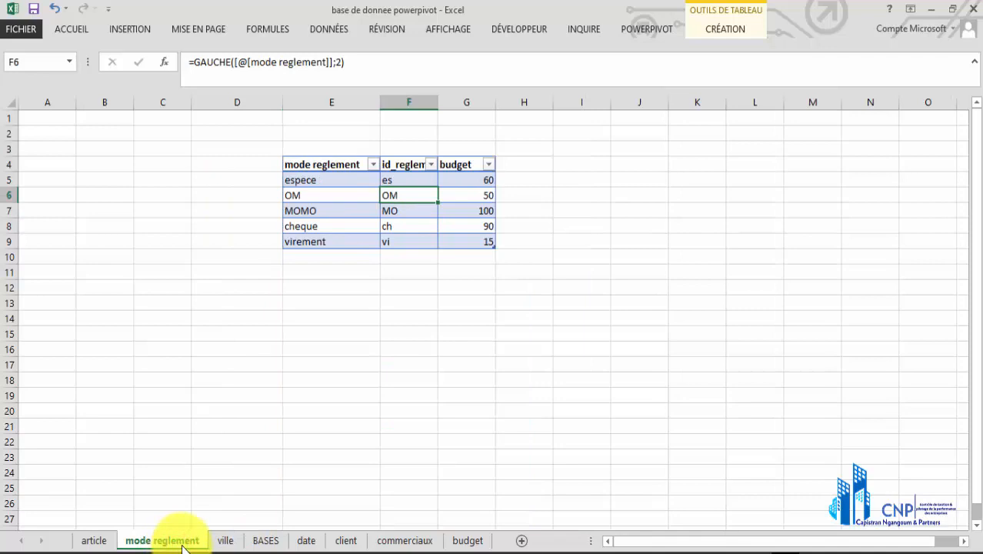
click(225, 542)
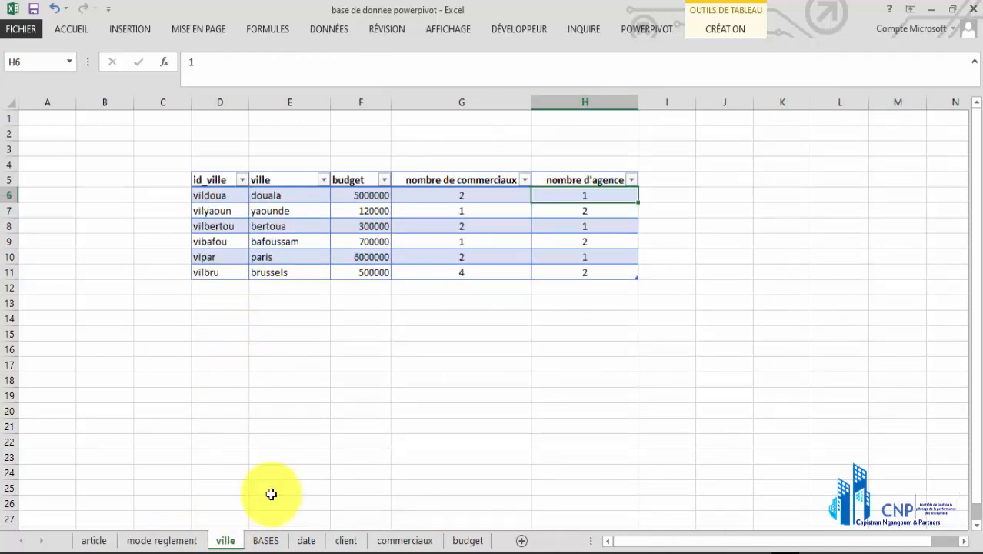
Check the id_client codes cl1 to cl10 in the client table, then view the commerciaux table
click(340, 541)
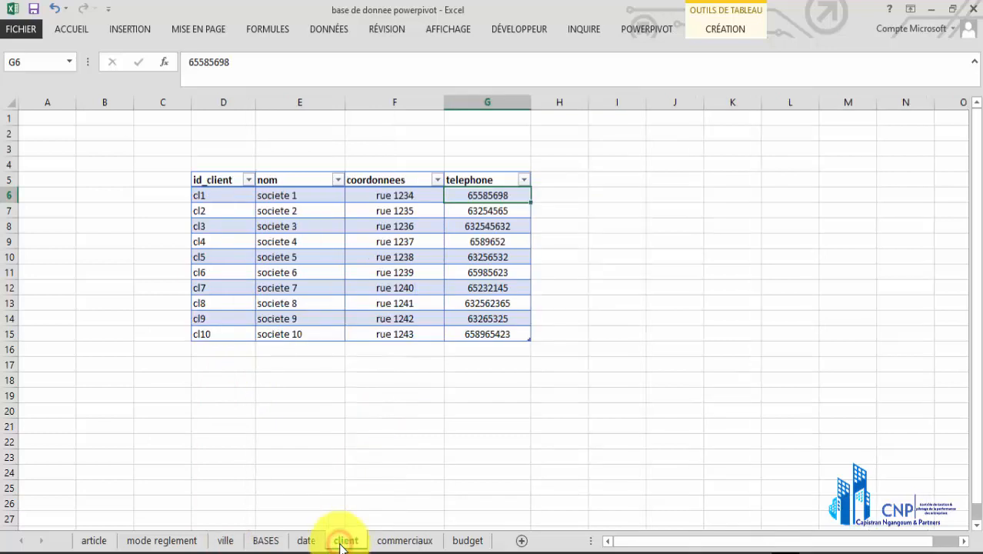
click(223, 192)
drag(222, 191, 244, 332)
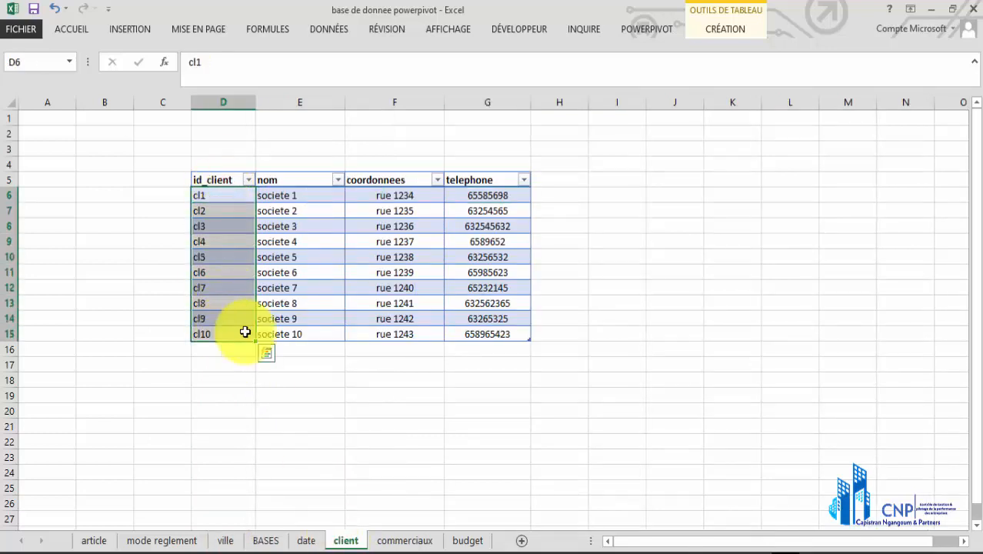
click(396, 539)
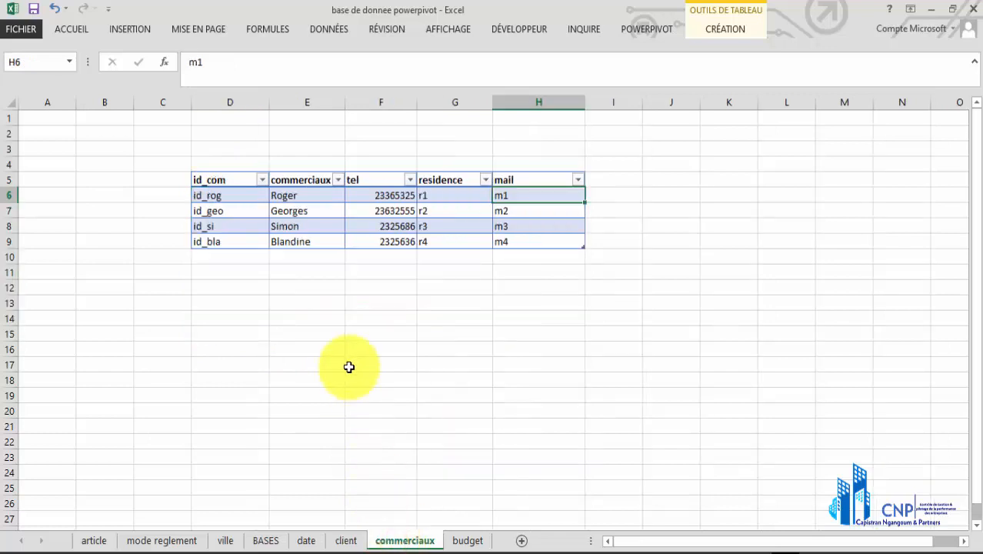
Follow the budget table's dates from 01/01/2021 to 01/05/2021 and check the first id_com code
click(464, 540)
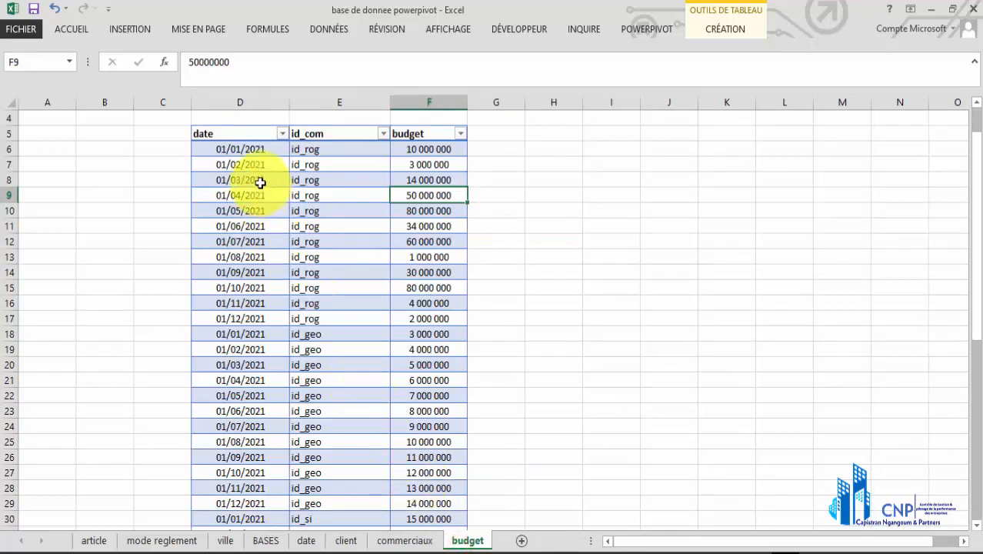
click(254, 151)
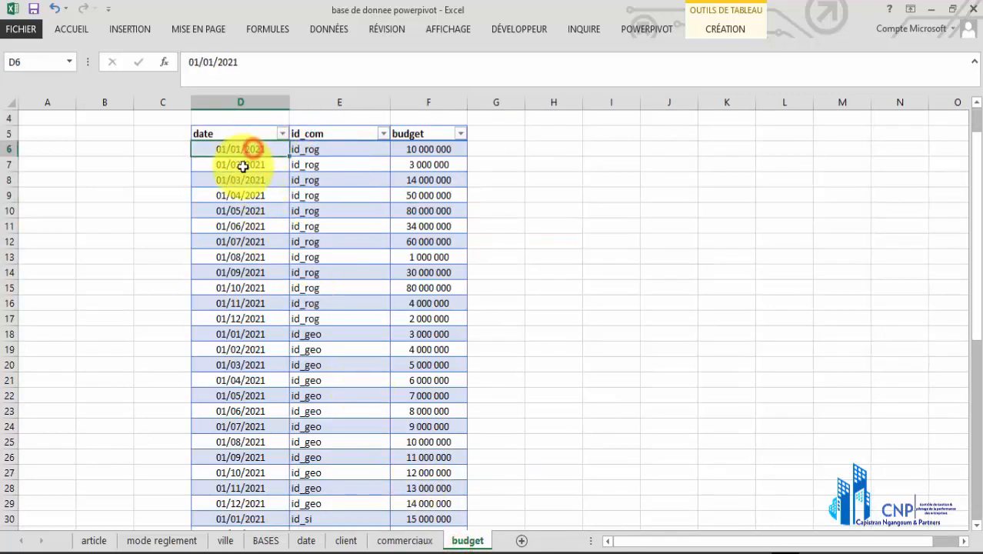
click(243, 167)
click(242, 180)
click(243, 193)
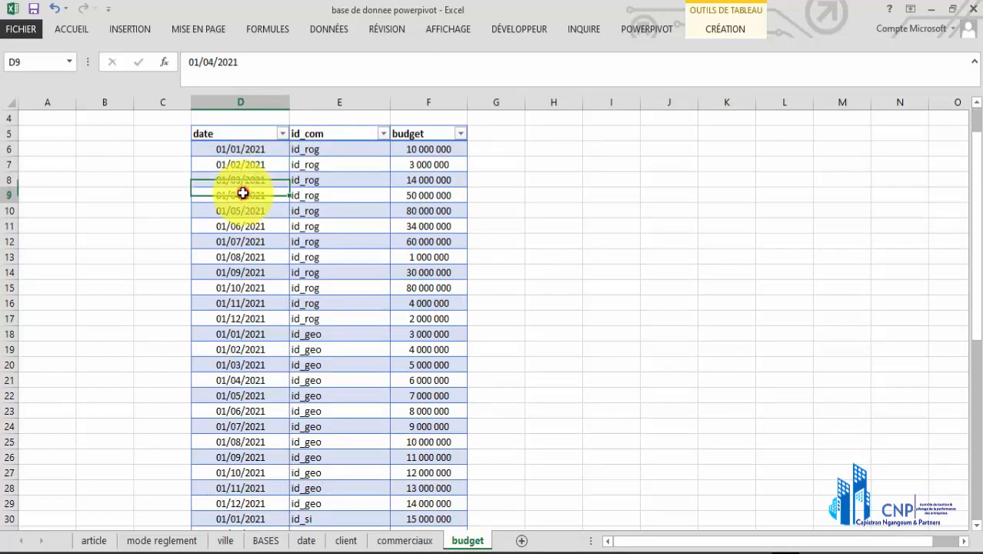
click(242, 209)
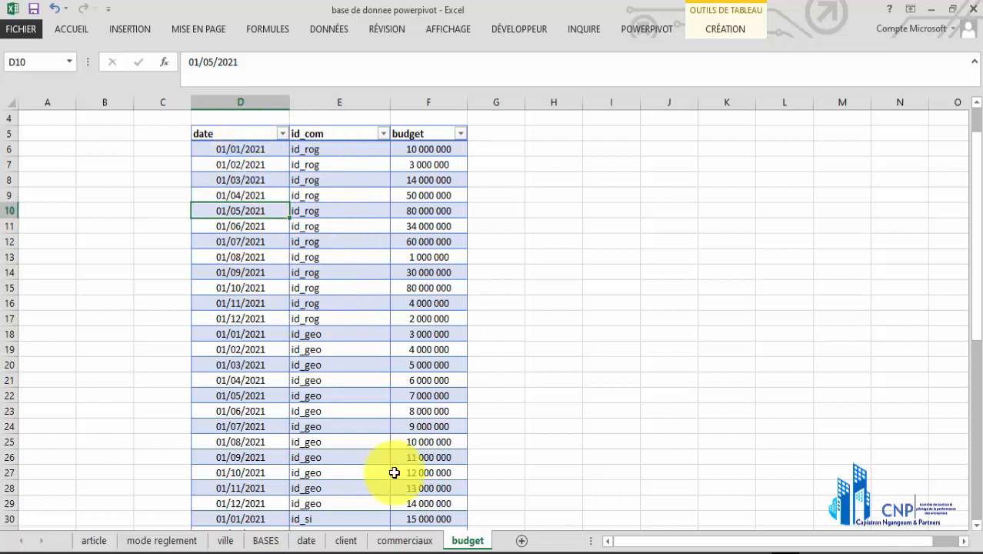
click(318, 150)
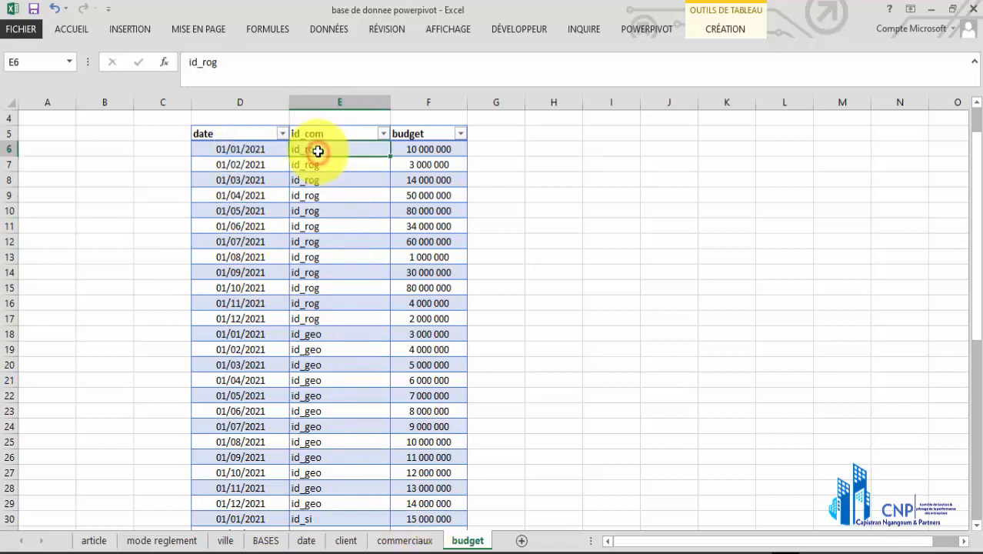
Compare the id_rog and id_geo codes in the commerciaux table with the id_com column of the budget table
click(385, 545)
click(238, 197)
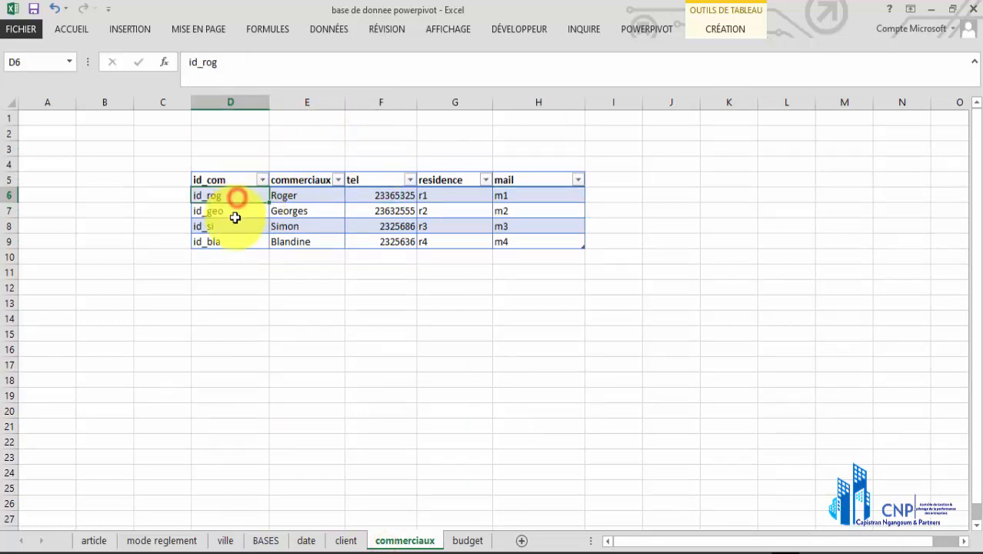
click(235, 213)
click(461, 540)
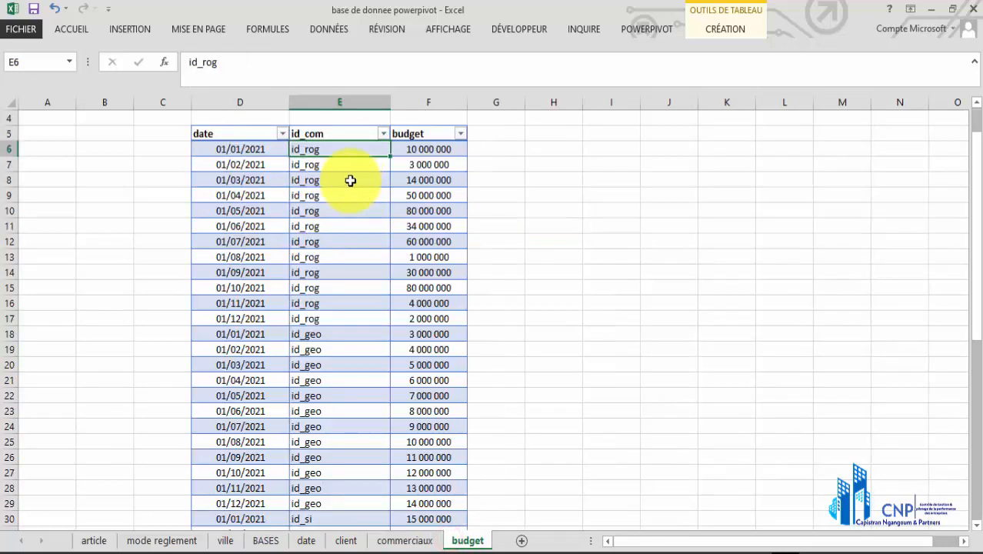
drag(342, 165, 338, 395)
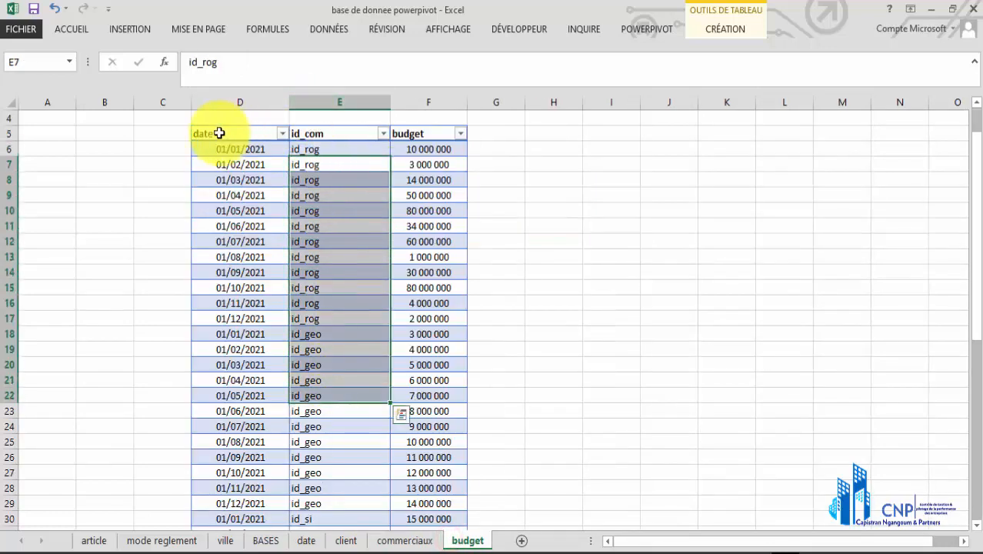
click(352, 149)
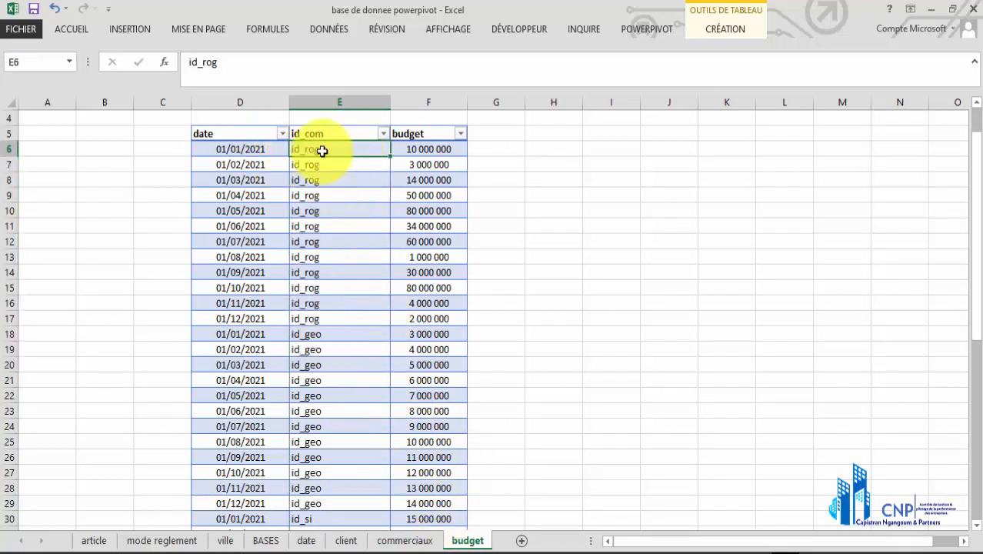
click(406, 541)
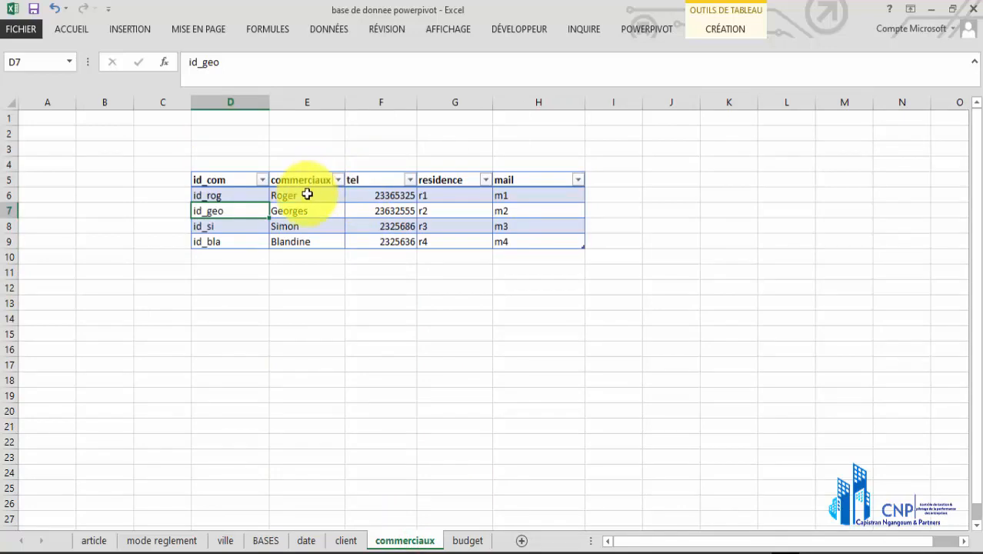
click(236, 195)
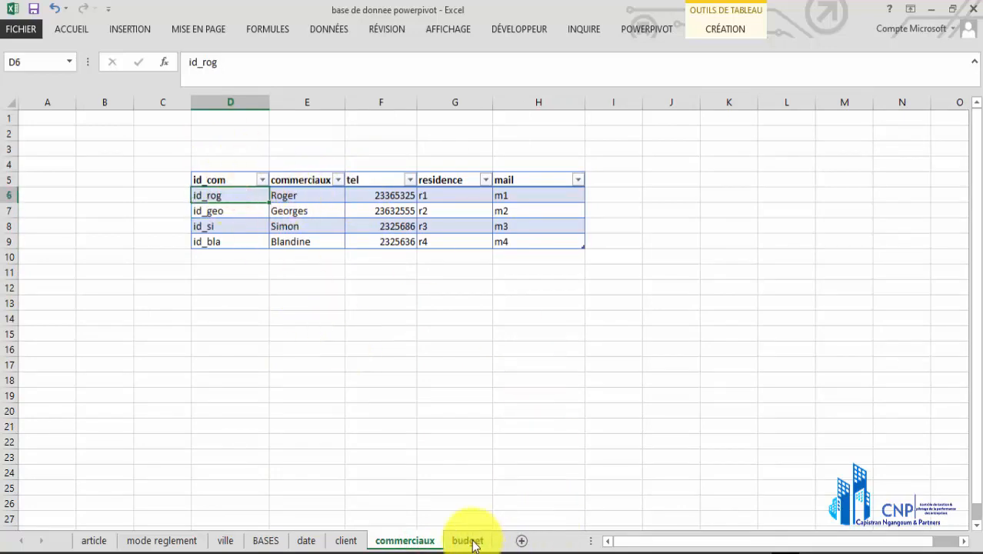
click(469, 539)
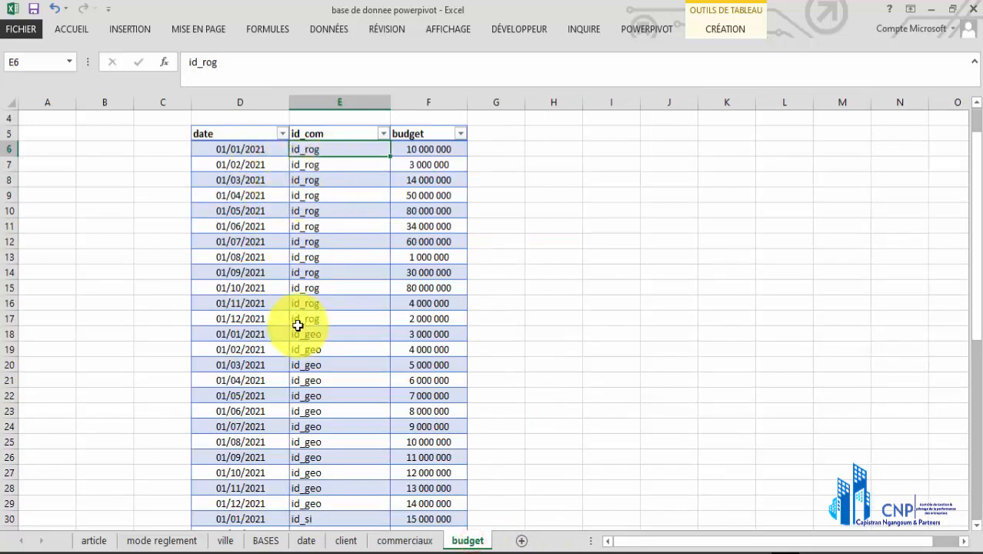
View the daily calendar in the date table, then examine the date column of the BASES table
click(300, 542)
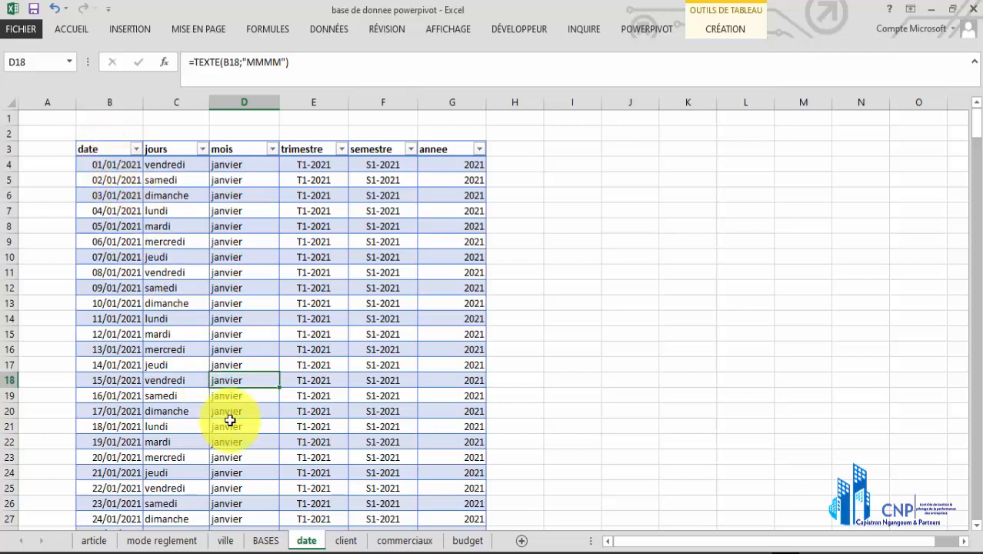
click(265, 541)
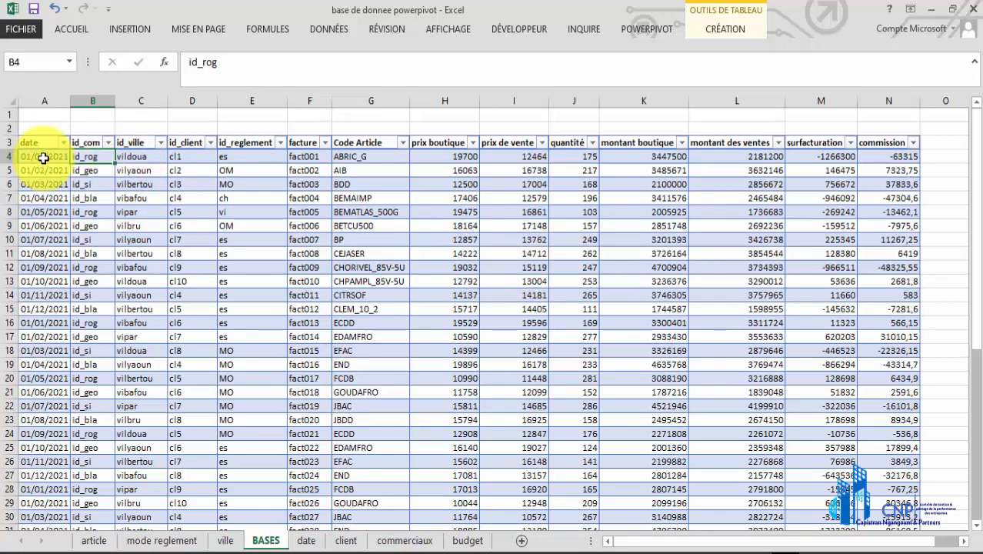
drag(43, 157, 37, 392)
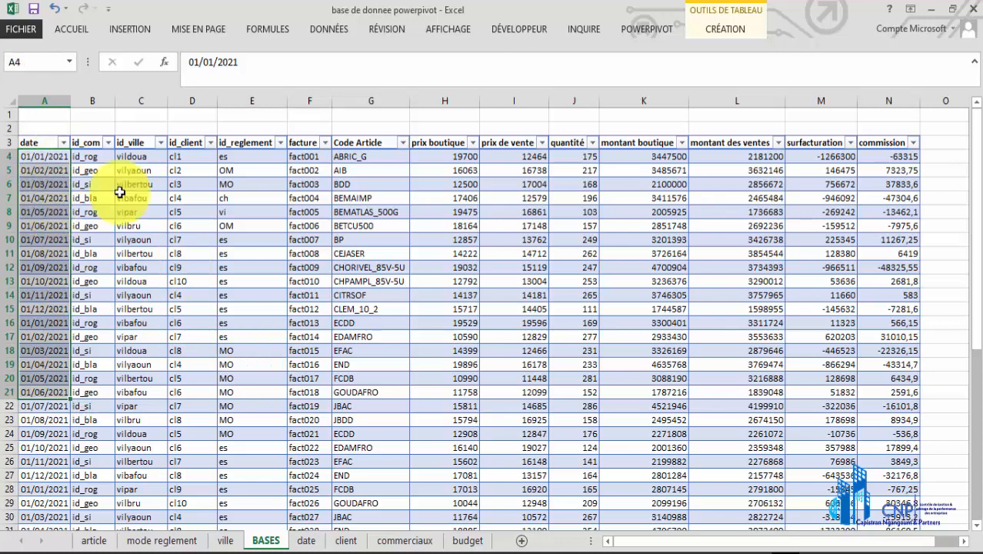
Examine the date and id_com pairs of the id_rog budget rows, then the budget amounts from January to August 2021
click(468, 540)
click(255, 163)
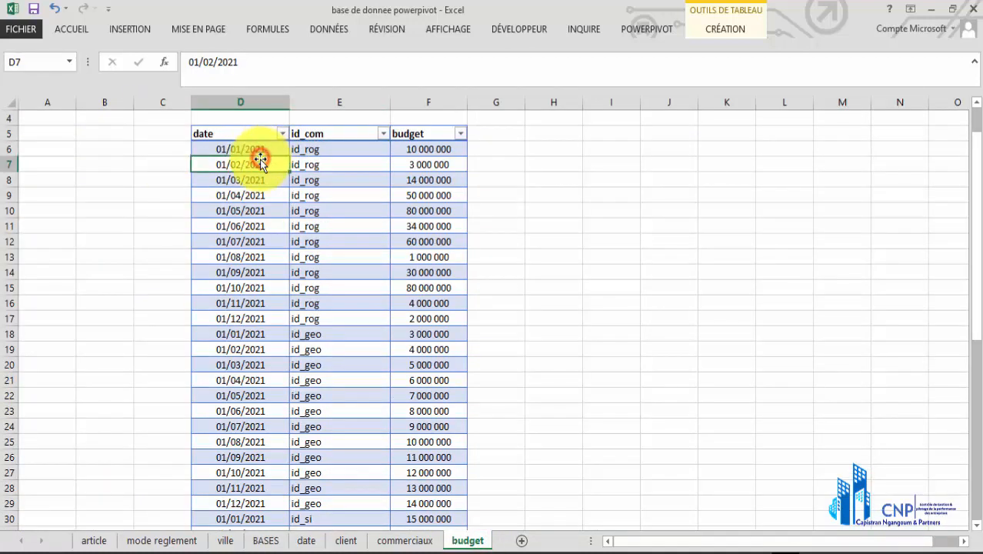
click(252, 150)
click(317, 149)
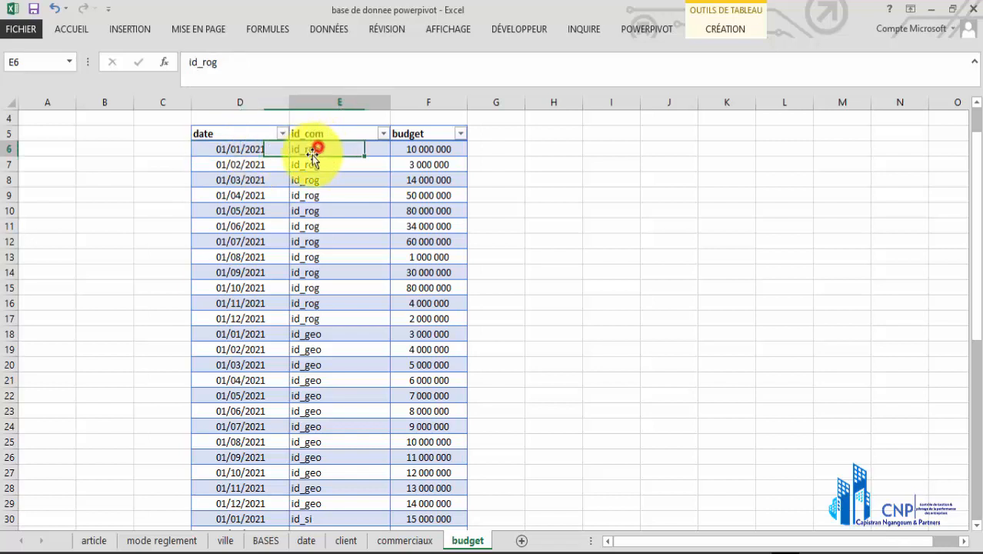
click(252, 165)
click(327, 169)
click(272, 174)
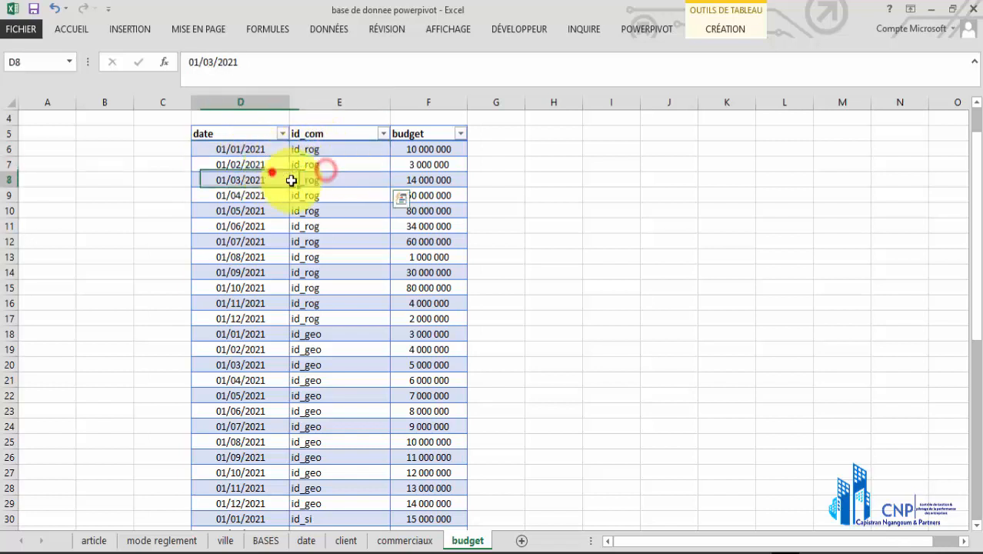
click(332, 190)
click(266, 200)
click(354, 213)
click(303, 216)
click(358, 239)
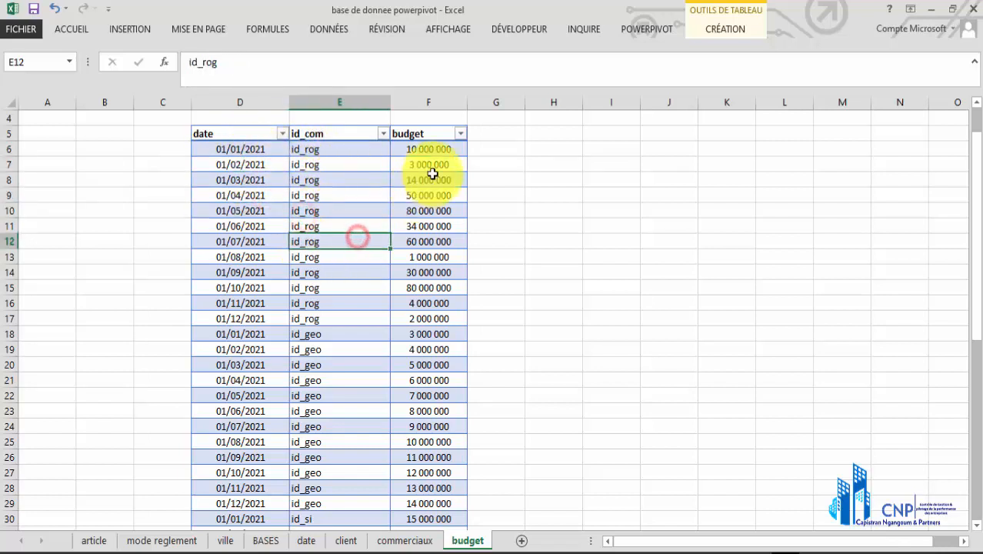
drag(429, 149, 429, 257)
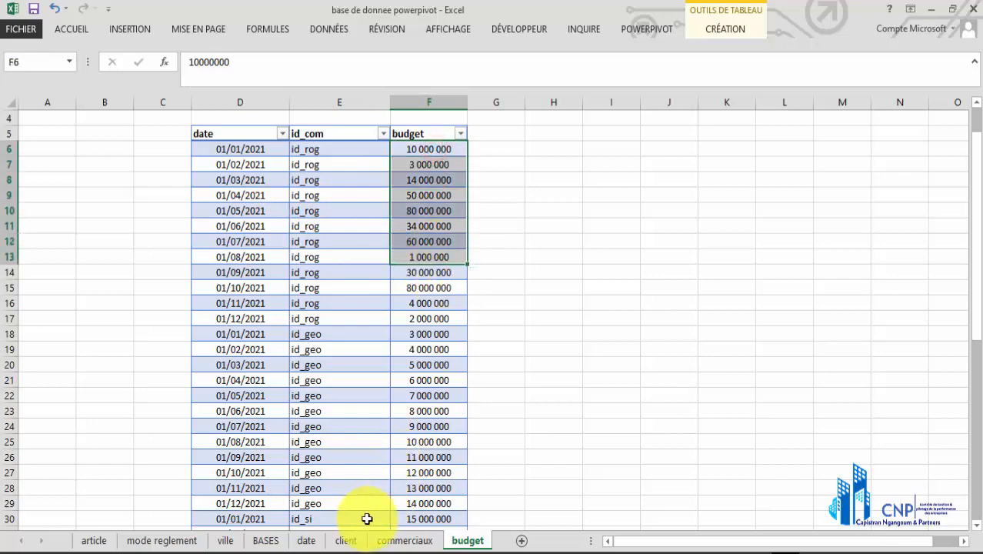
Inspect the date and id_com pairs in the first six rows of the BASES table
click(266, 540)
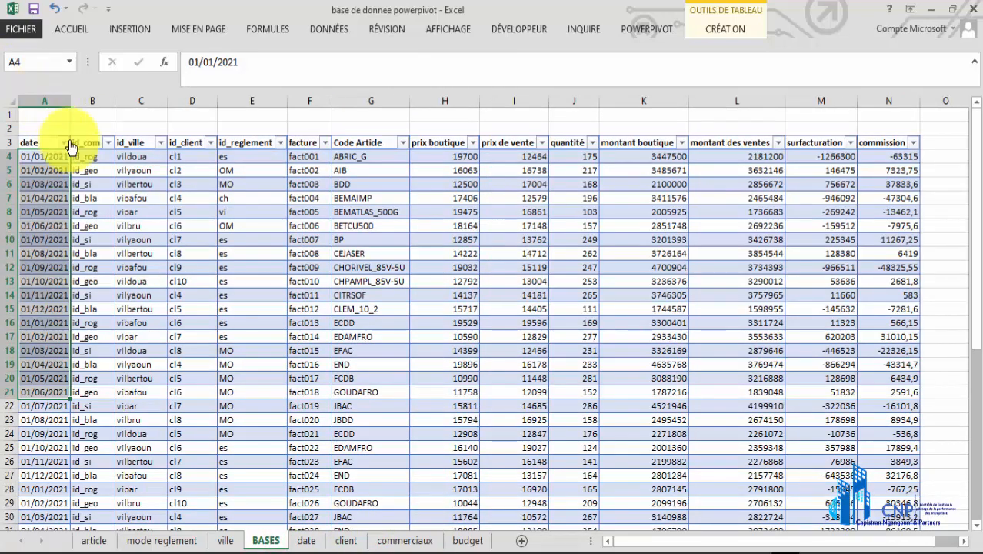
click(53, 156)
click(80, 158)
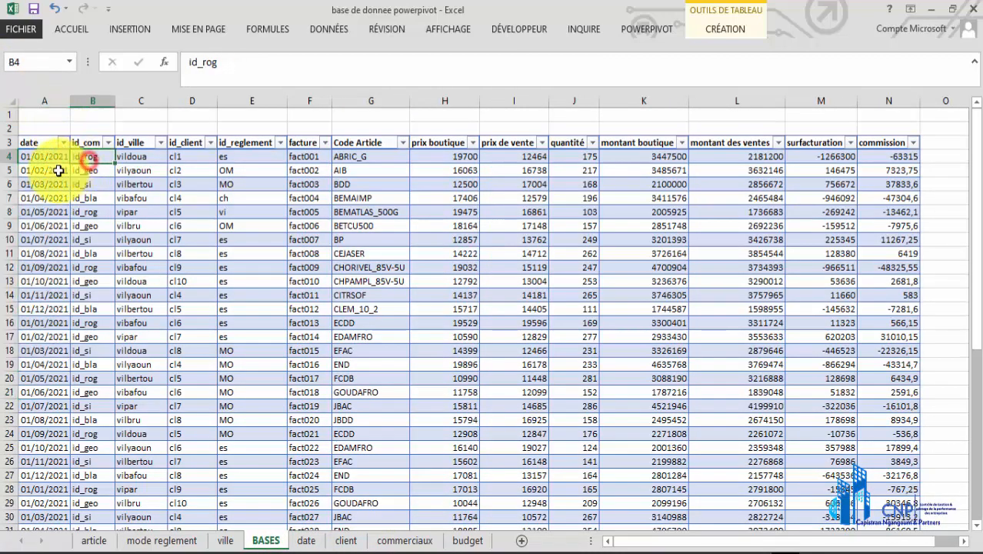
click(54, 170)
click(87, 173)
click(52, 187)
click(82, 189)
click(83, 201)
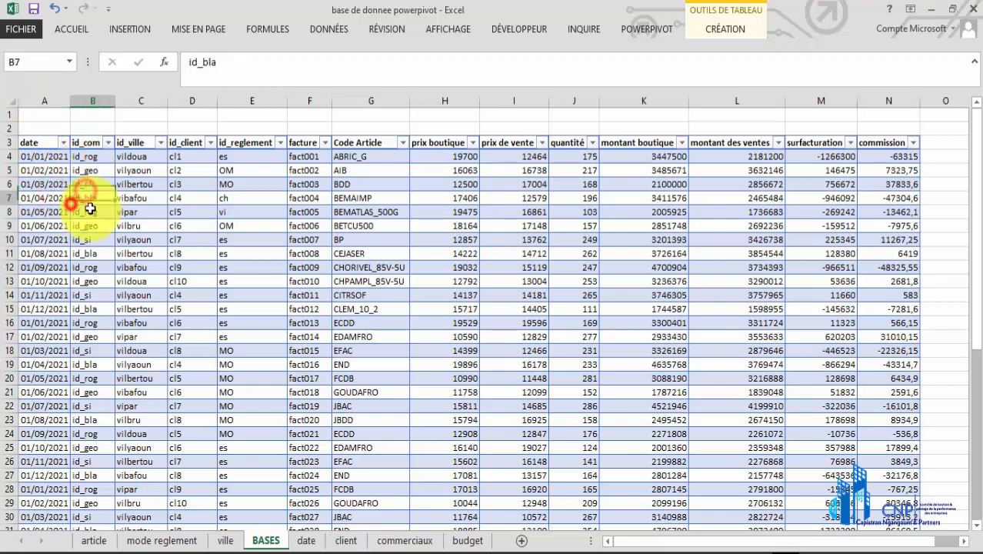
click(92, 209)
drag(67, 226, 80, 225)
Examine the montant boutique amounts and dates in BASES, then compare them with the first date in the budget table
drag(651, 156, 641, 337)
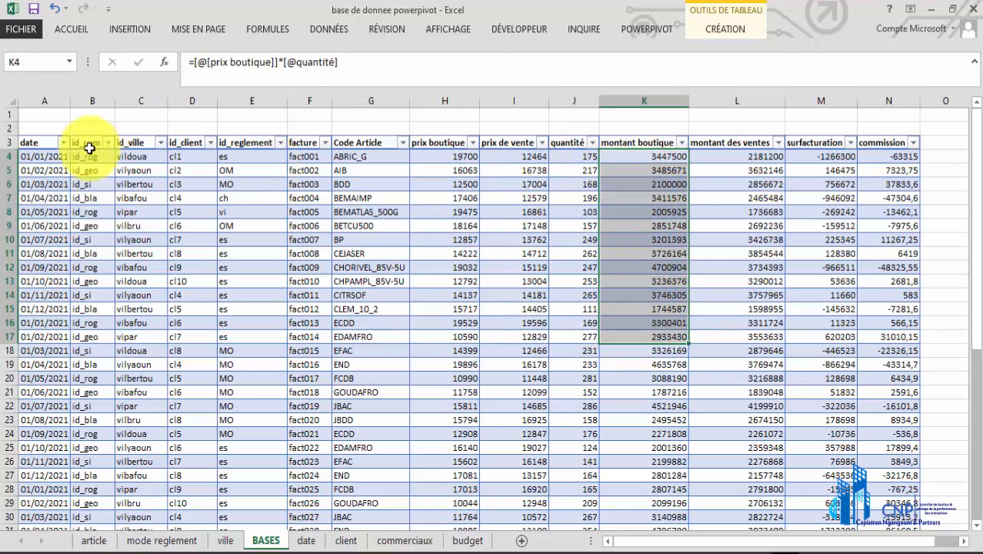
drag(48, 158, 48, 442)
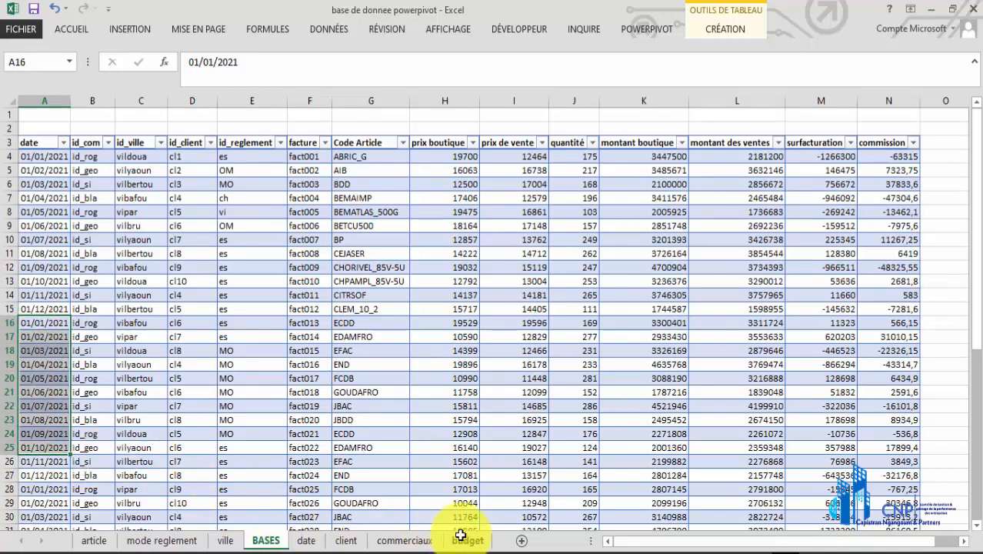
click(464, 541)
click(231, 149)
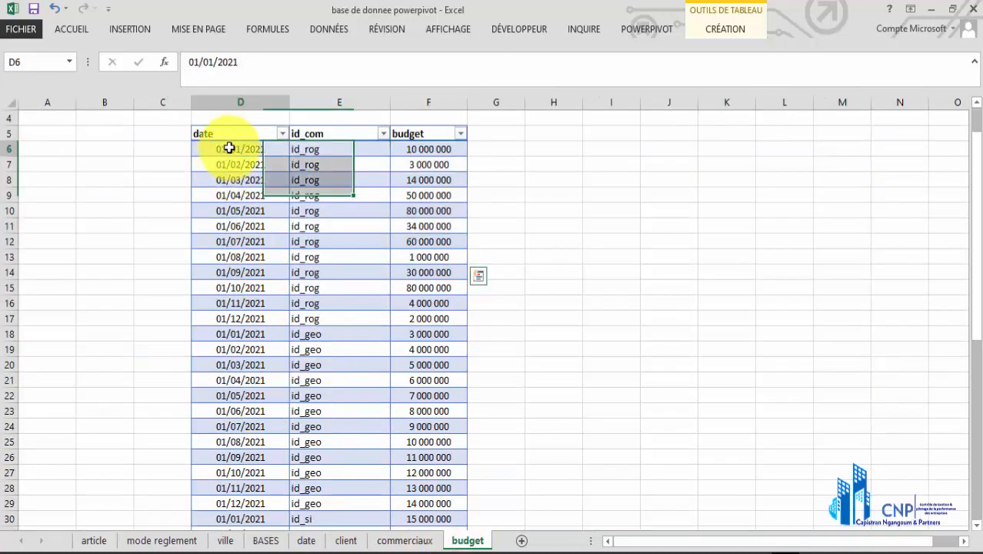
Examine the monthly dates of the id_rog rows in the budget table, from January to November 2021
click(233, 164)
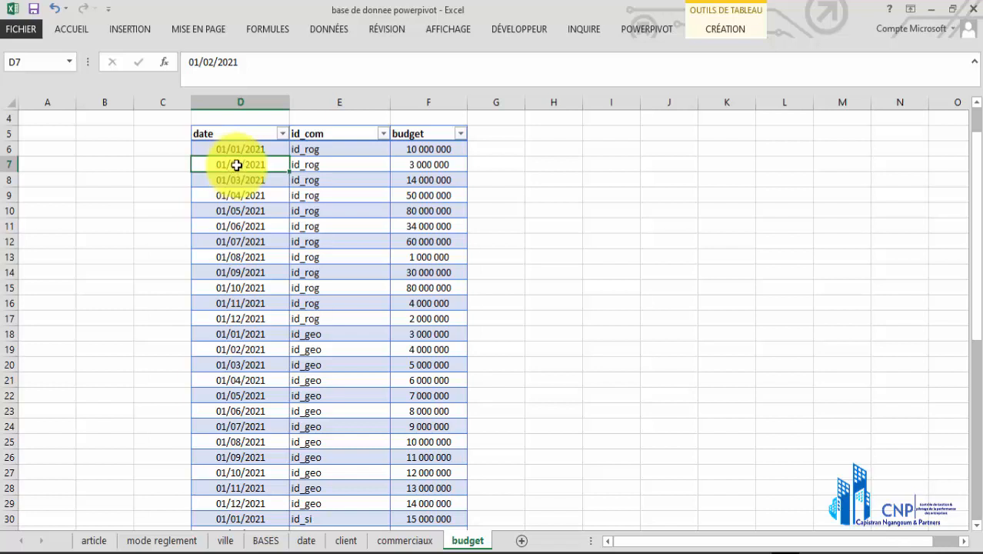
click(241, 151)
click(243, 164)
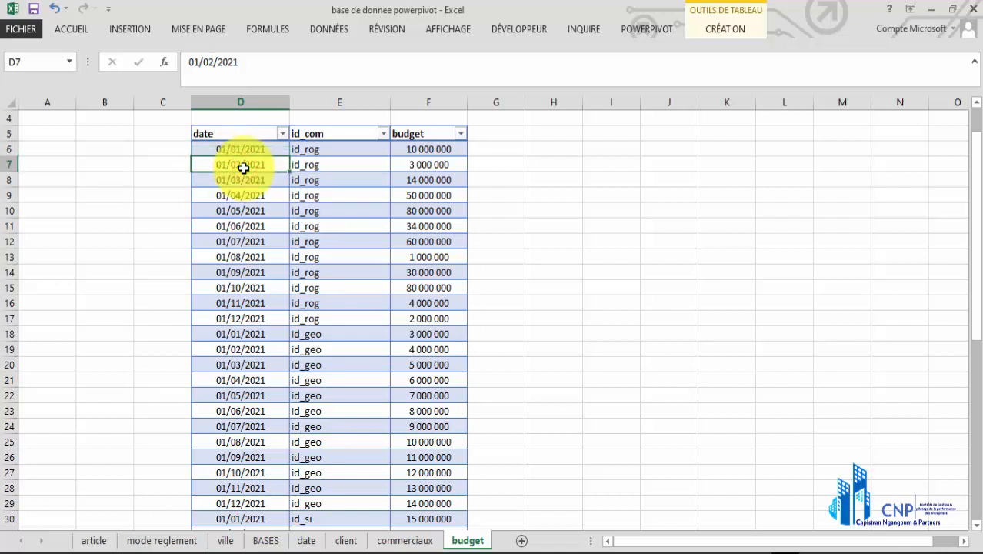
click(243, 149)
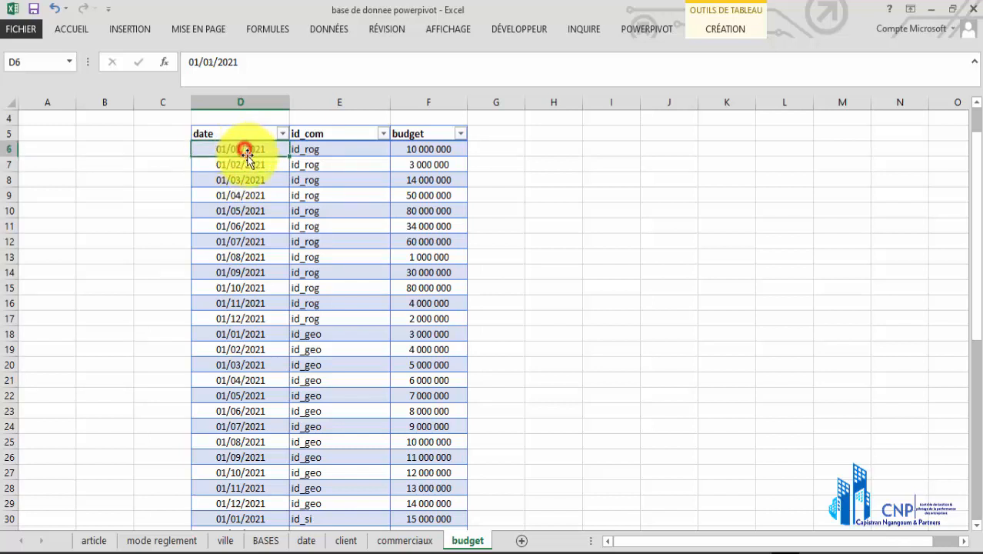
click(248, 163)
click(254, 183)
click(254, 209)
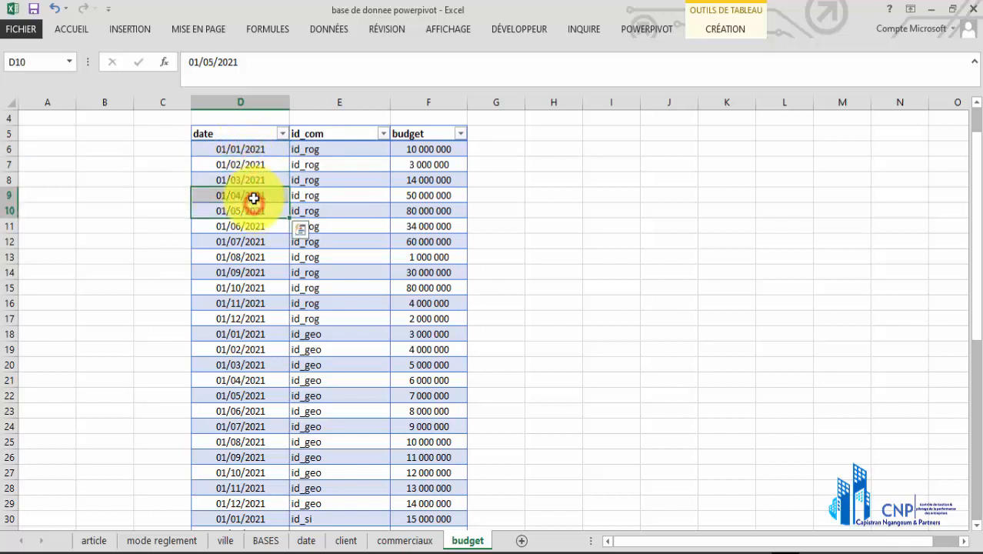
click(257, 225)
click(261, 242)
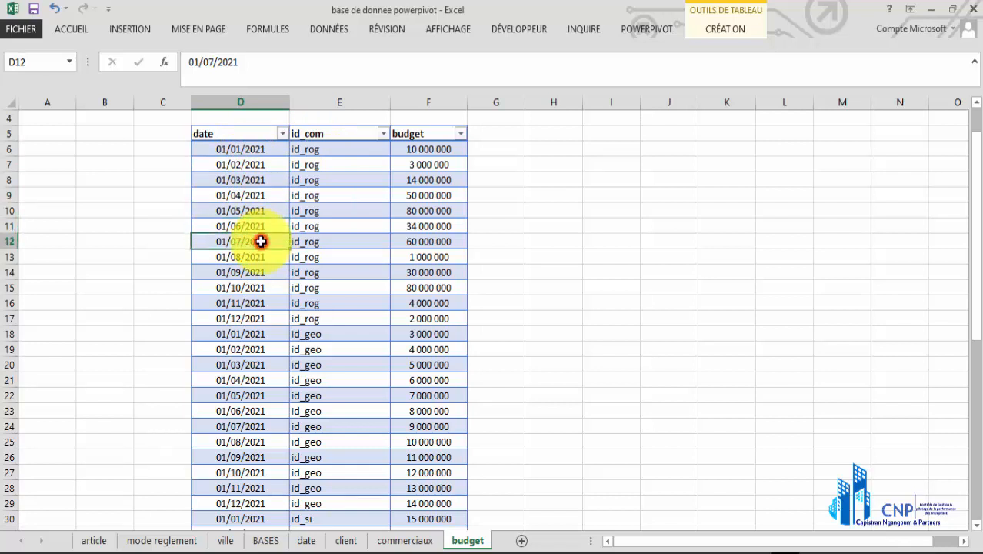
click(255, 257)
drag(251, 148, 243, 301)
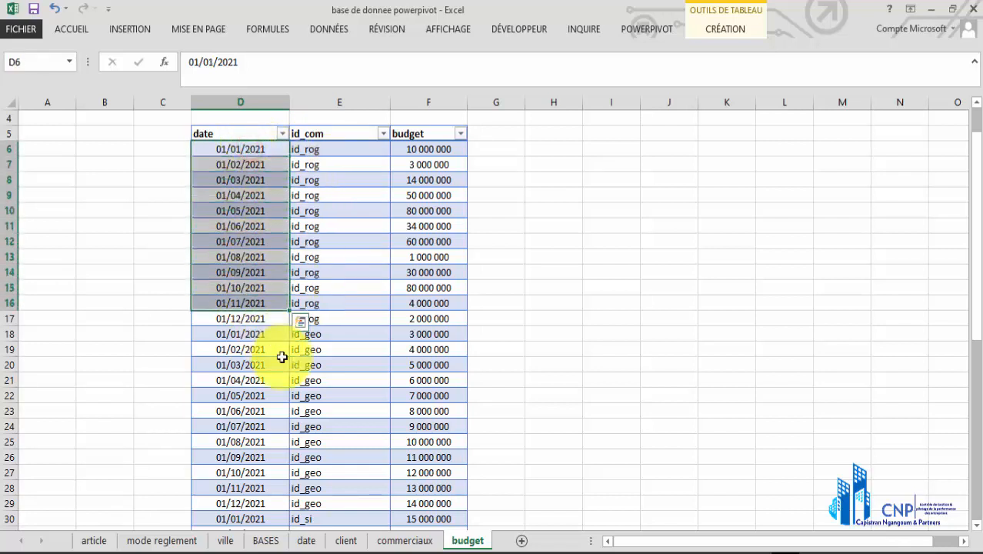
Glance at the commerciaux table, then examine the dates, id_com codes and first twelve rows of the BASES table
click(373, 544)
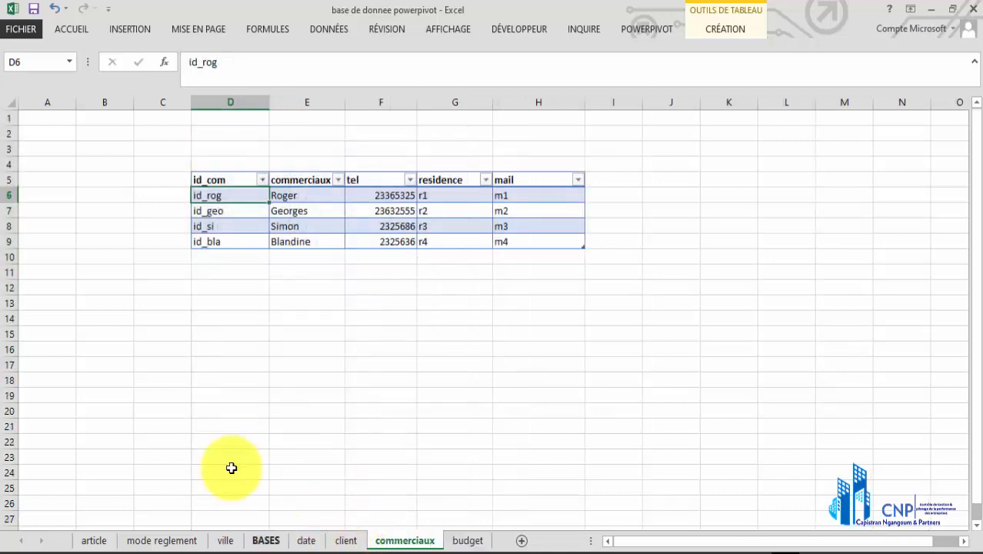
click(266, 541)
click(49, 159)
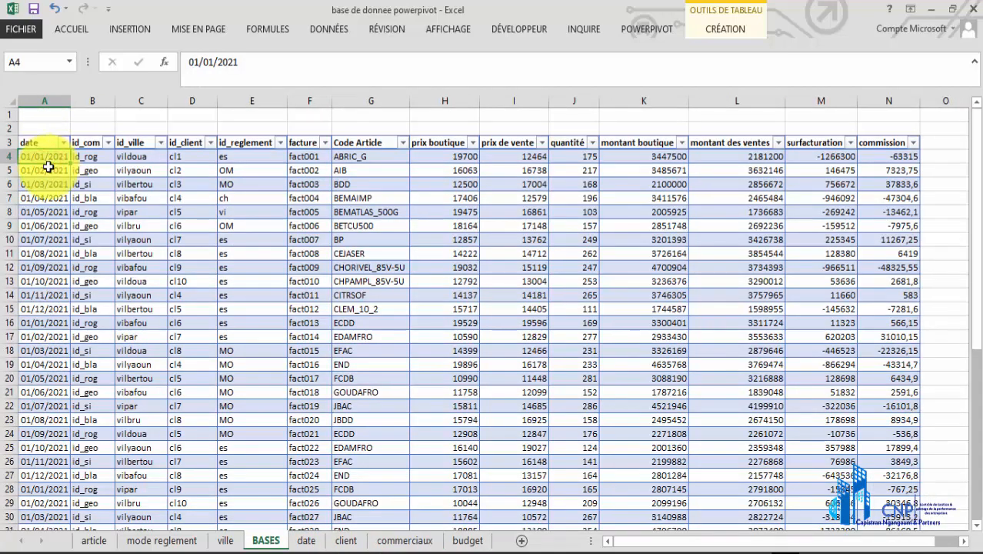
click(58, 198)
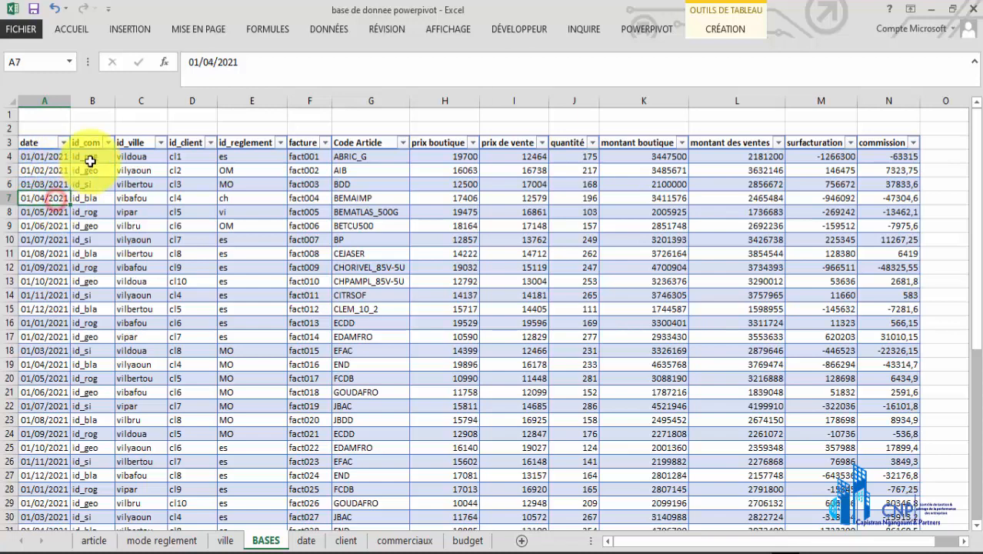
click(91, 160)
click(91, 170)
click(88, 185)
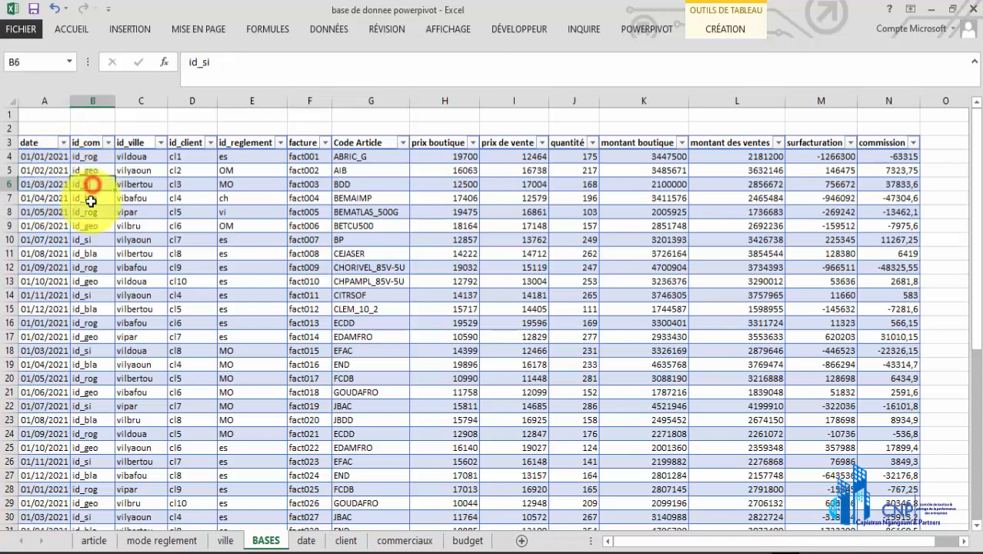
click(88, 198)
click(61, 212)
click(44, 239)
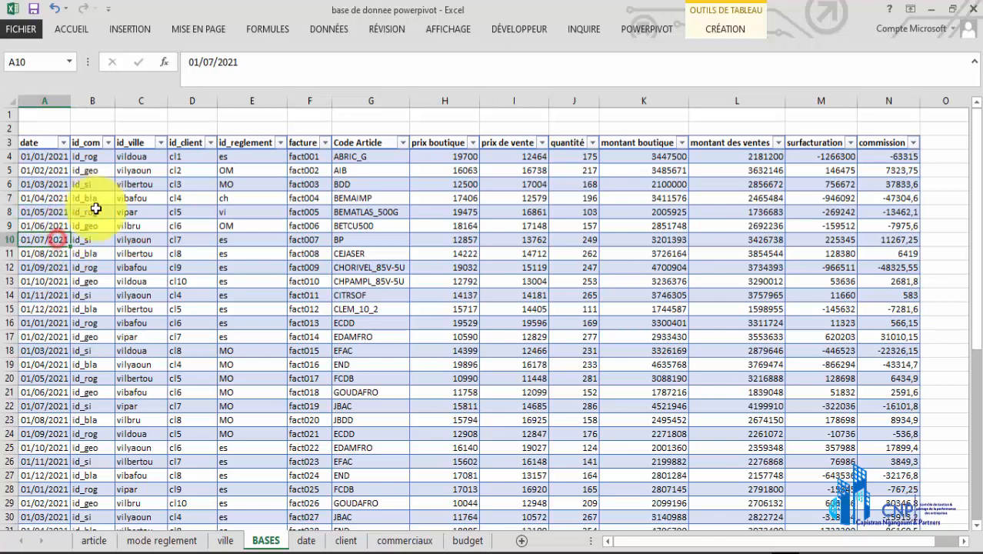
drag(44, 156, 192, 308)
drag(407, 319, 512, 382)
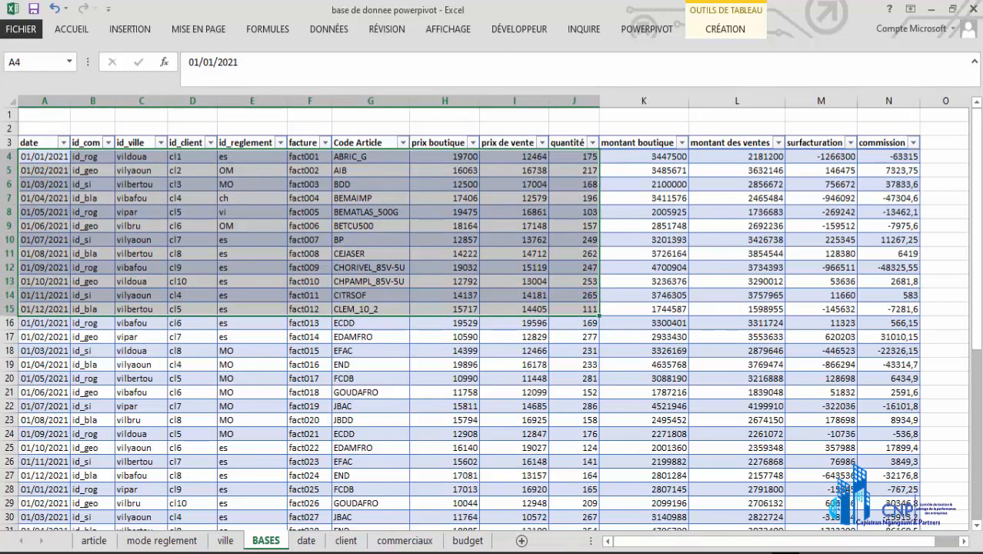
Examine the twelve first-of-month dates of the id_rog rows in the budget table
click(468, 541)
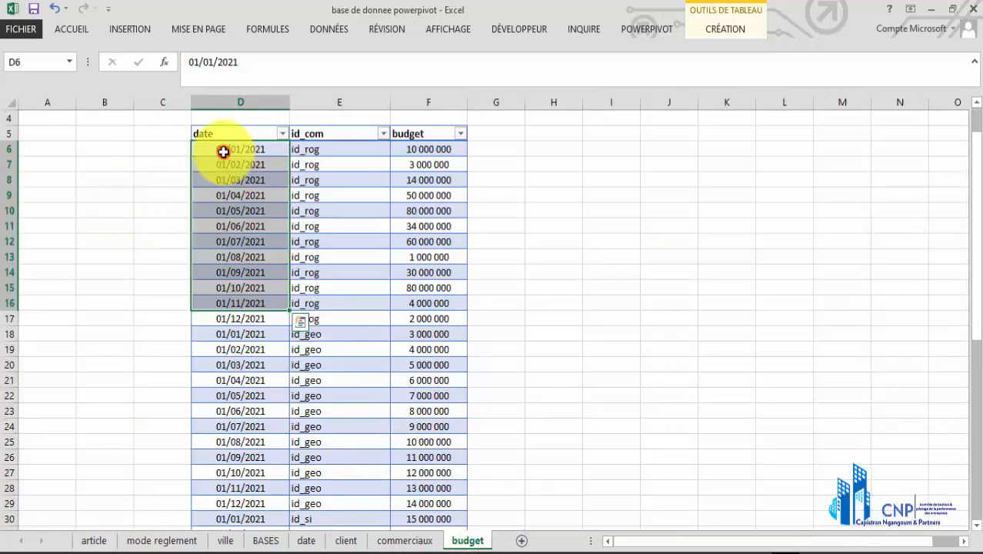
click(227, 152)
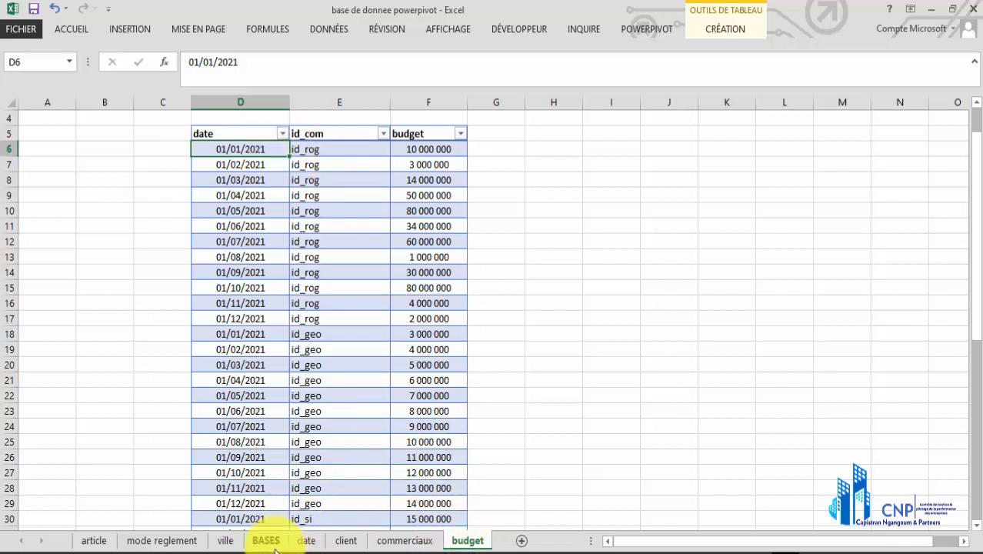
click(247, 124)
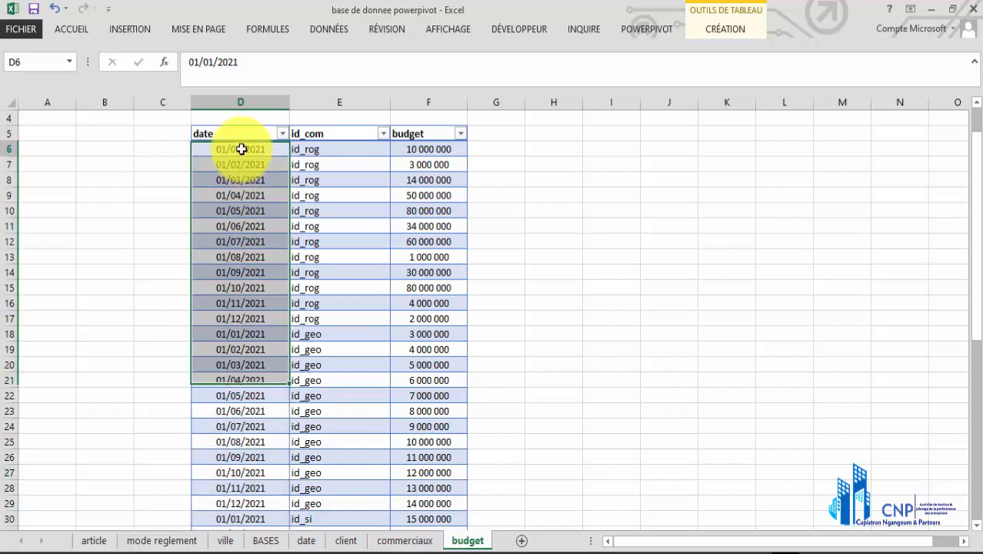
drag(242, 147, 244, 323)
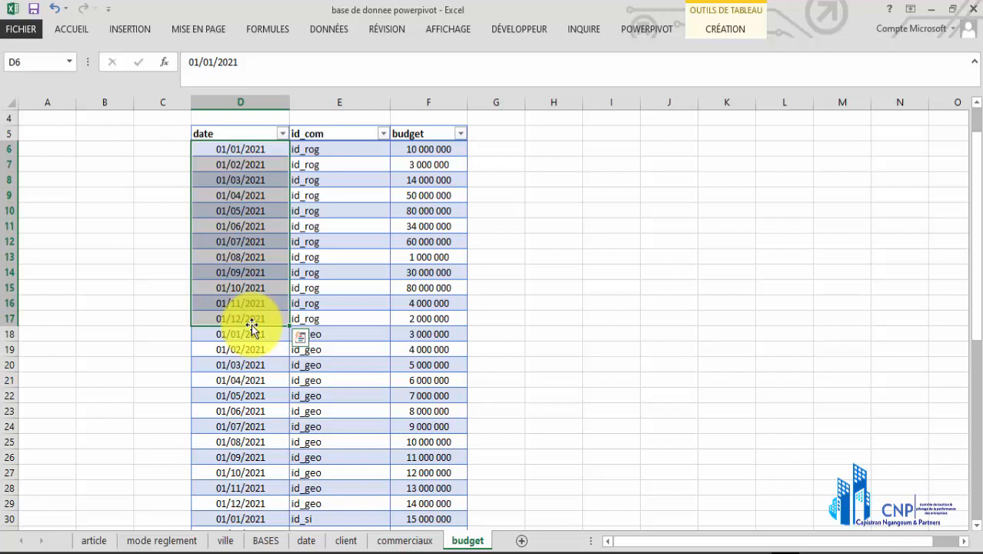
click(220, 180)
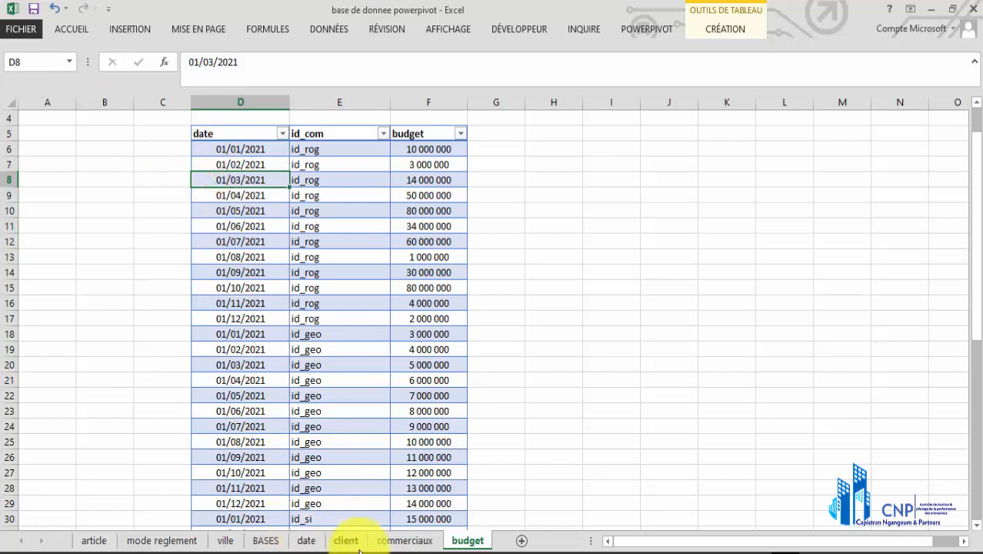
Glance at the commerciaux table, then inspect the id_ville, id_client and id_reglement values in the BASES table
click(392, 540)
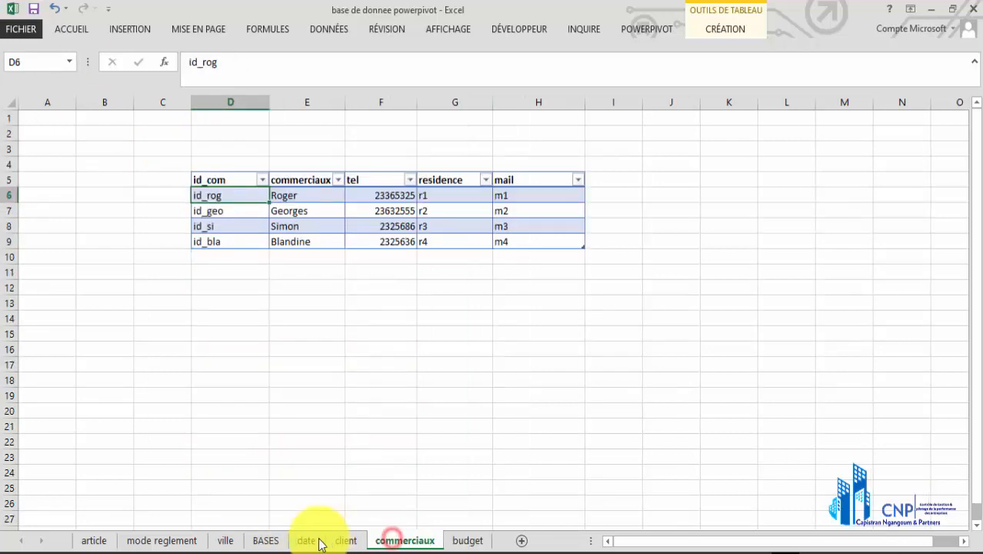
click(266, 540)
click(154, 184)
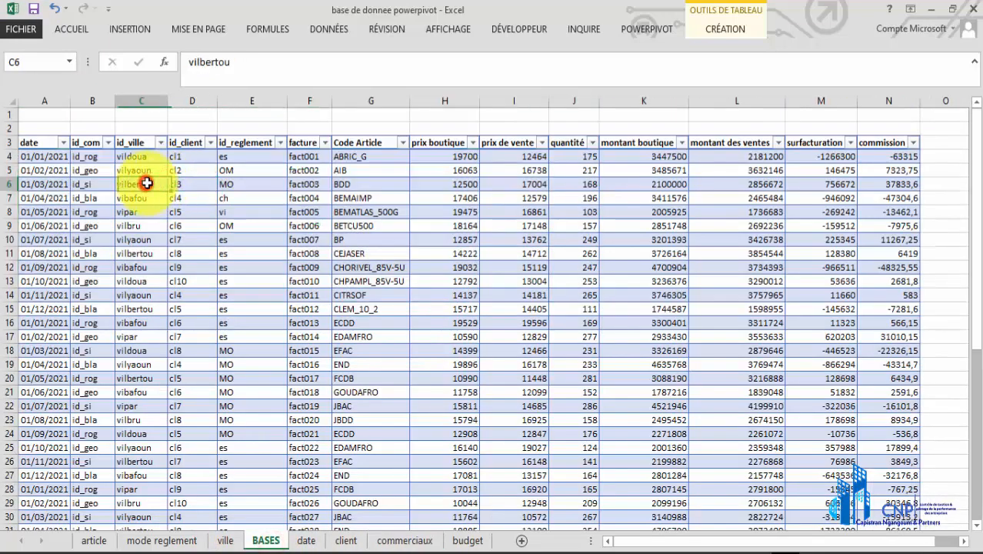
click(199, 187)
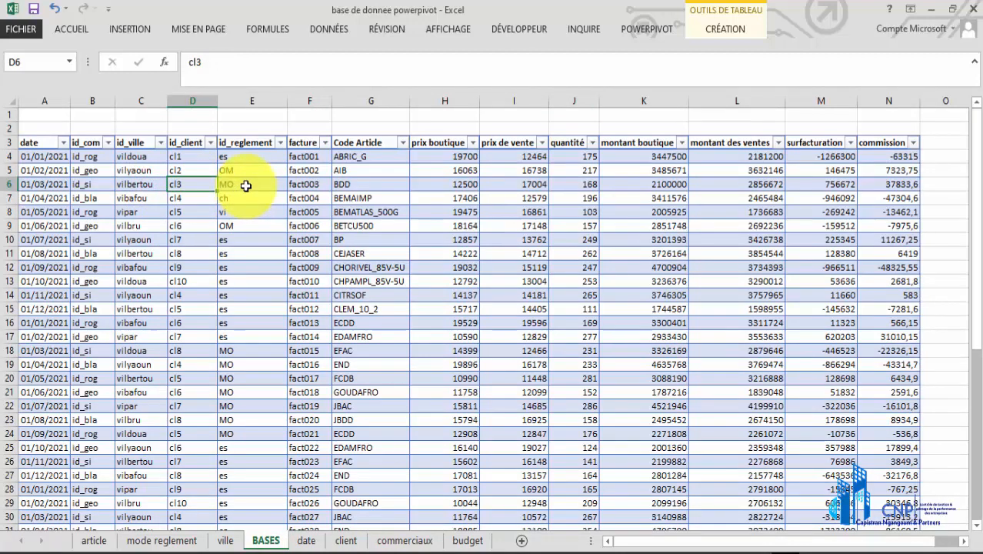
drag(247, 267, 250, 321)
drag(257, 155, 257, 351)
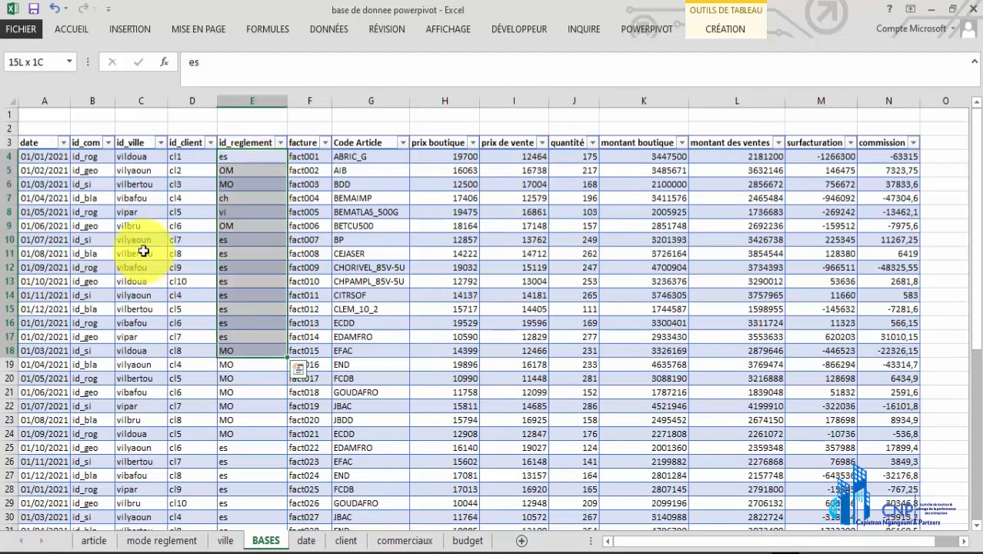
Examine the key columns of the BASES table: id_ville, id_com, id_client, id_reglement and Code Article
click(132, 145)
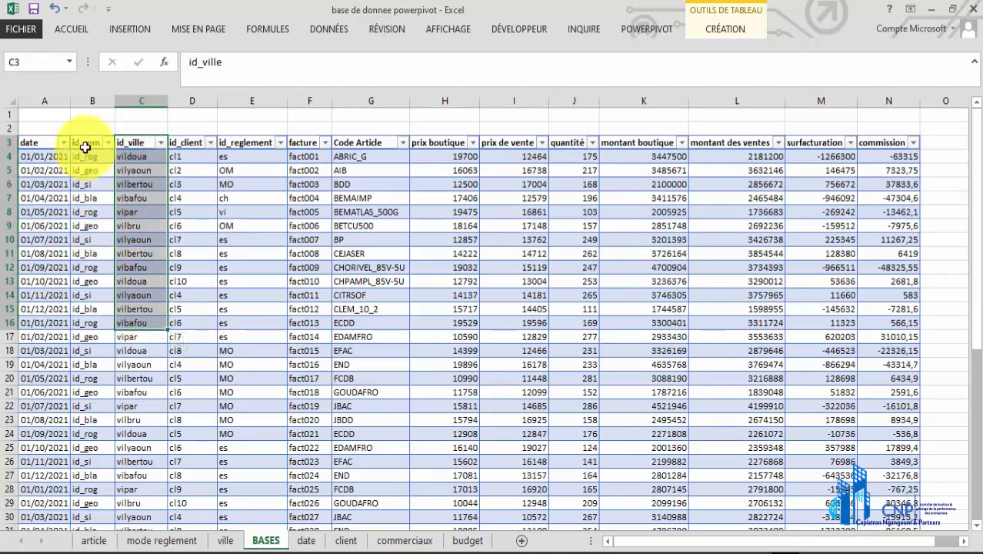
click(86, 143)
drag(94, 233, 99, 308)
drag(191, 136, 270, 281)
drag(376, 145, 381, 420)
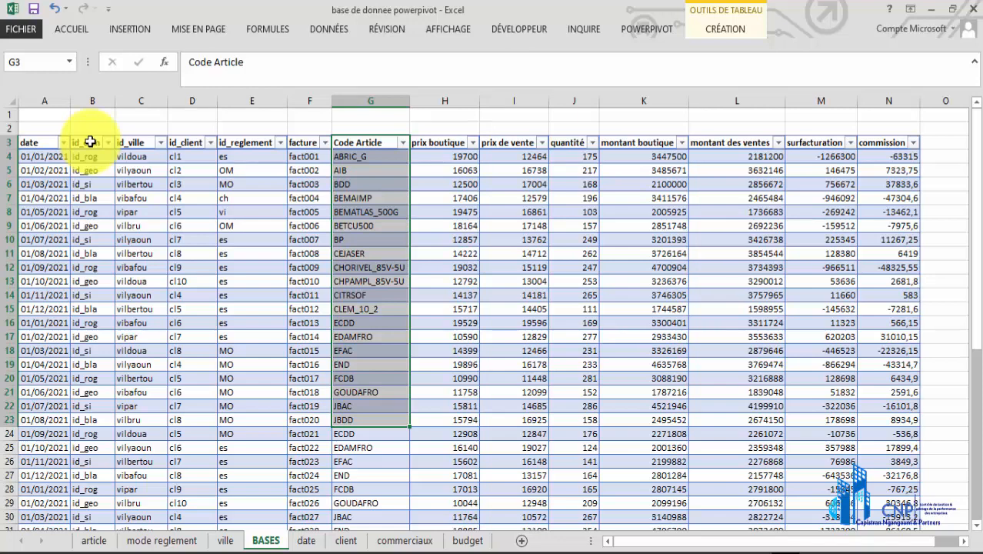
click(245, 296)
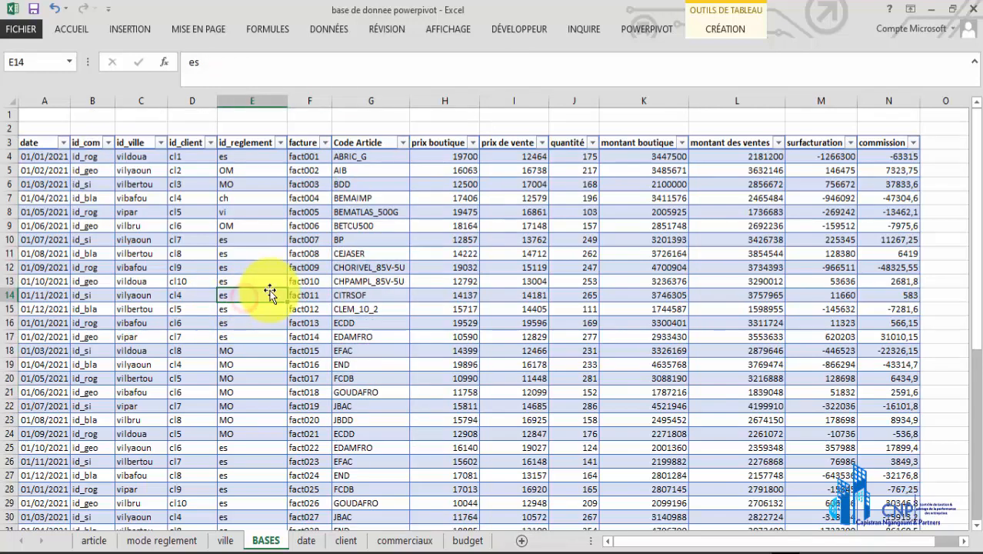
scroll(227, 307, down, 2)
scroll(227, 307, up, 2)
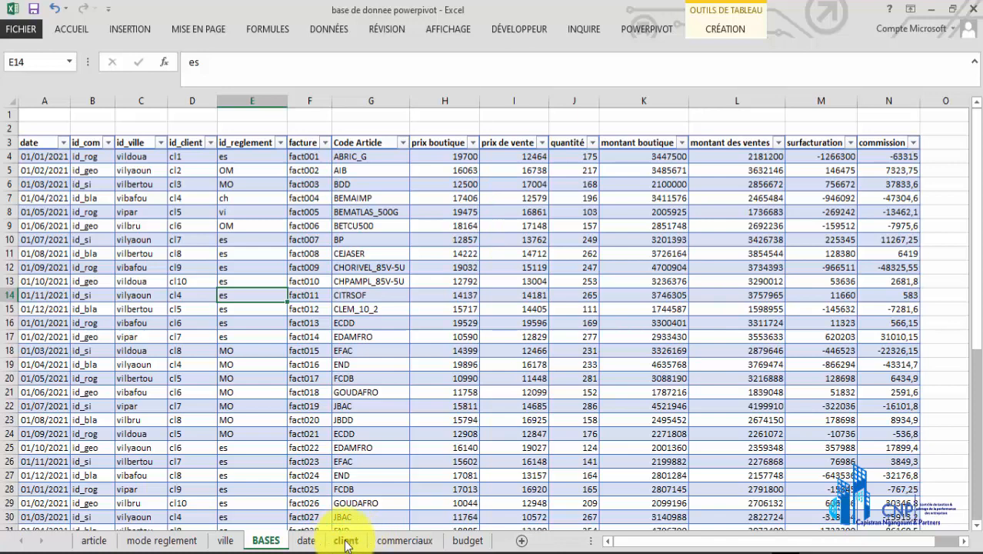
View the ville lookup table, then examine the first nineteen daily rows of the date table
click(221, 541)
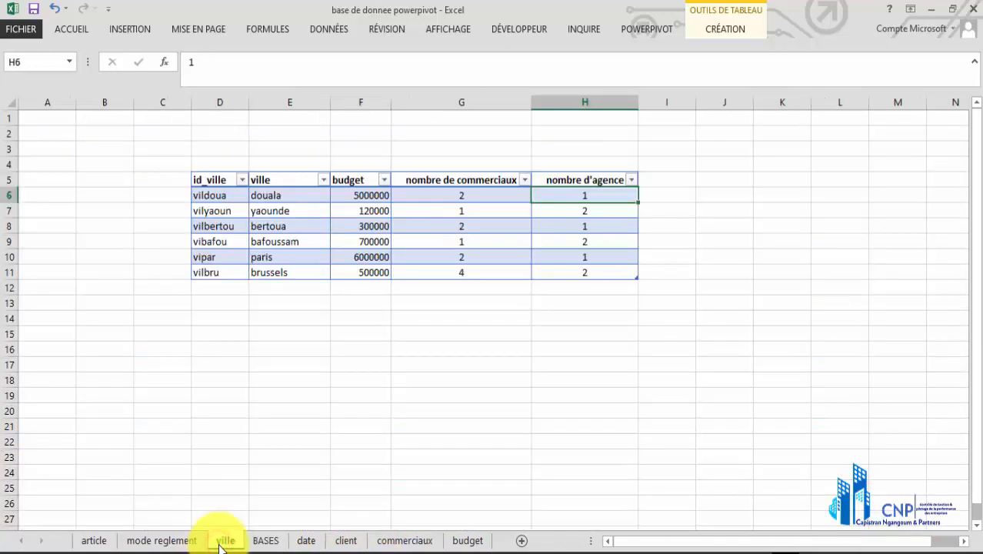
click(304, 541)
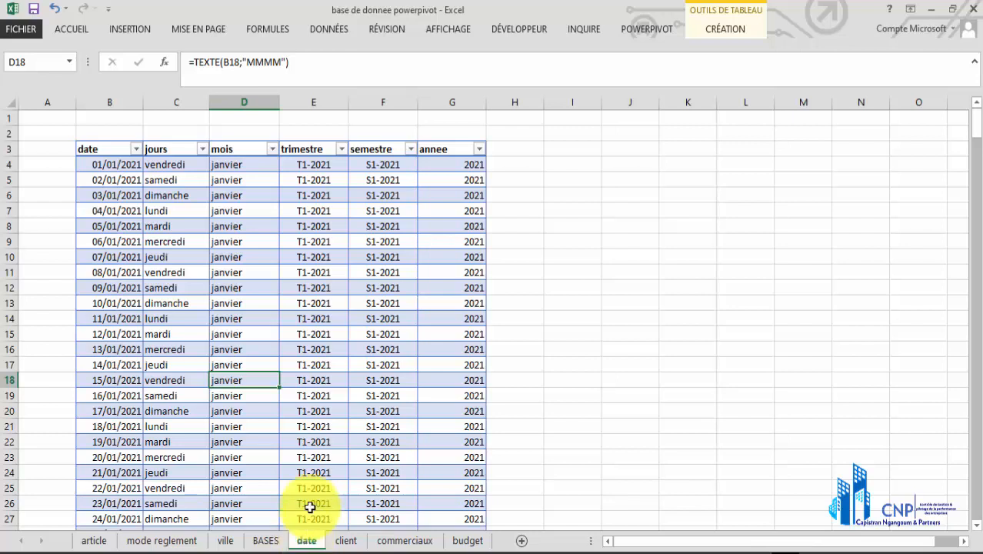
drag(102, 158, 430, 445)
View the budget and BASES tables, then examine the first thirteen daily rows of the date table
click(467, 541)
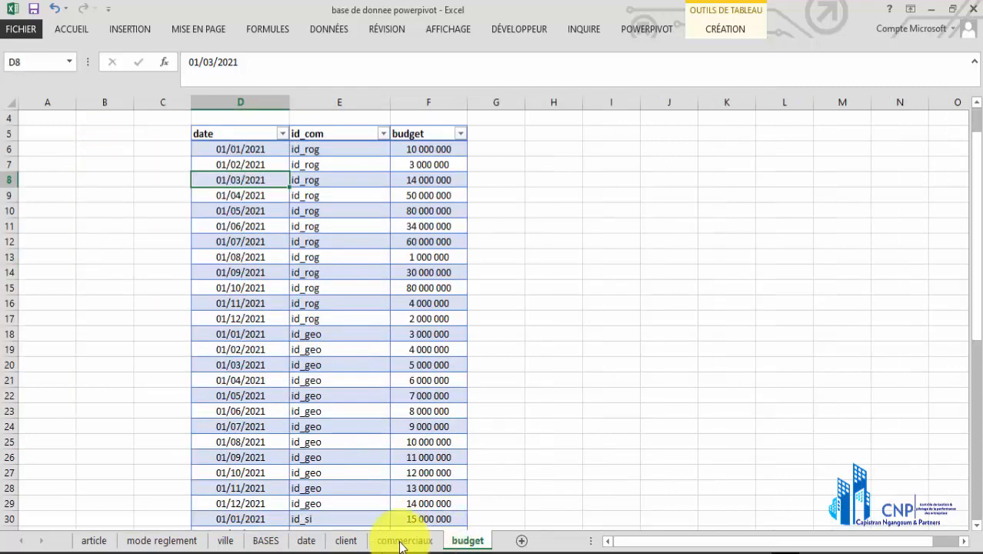
click(266, 541)
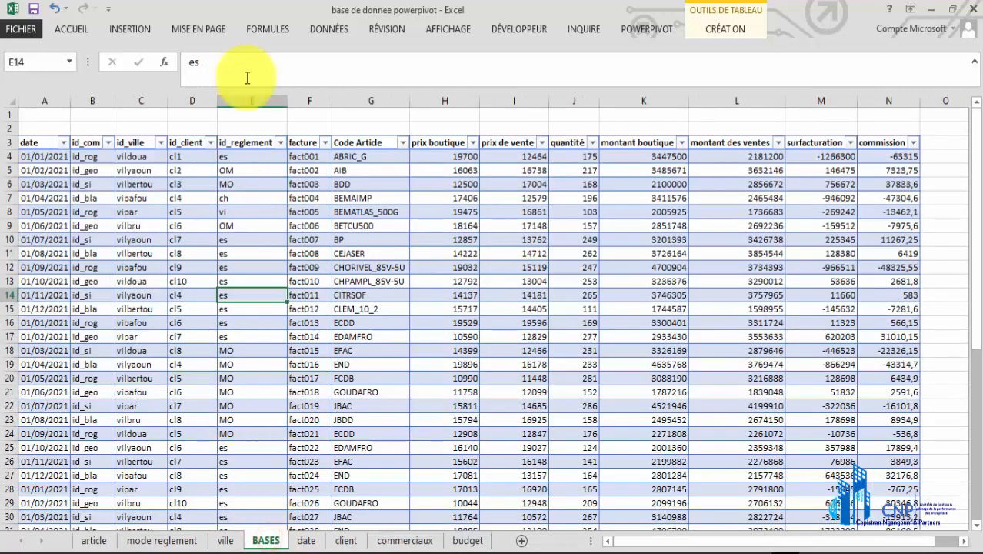
click(305, 541)
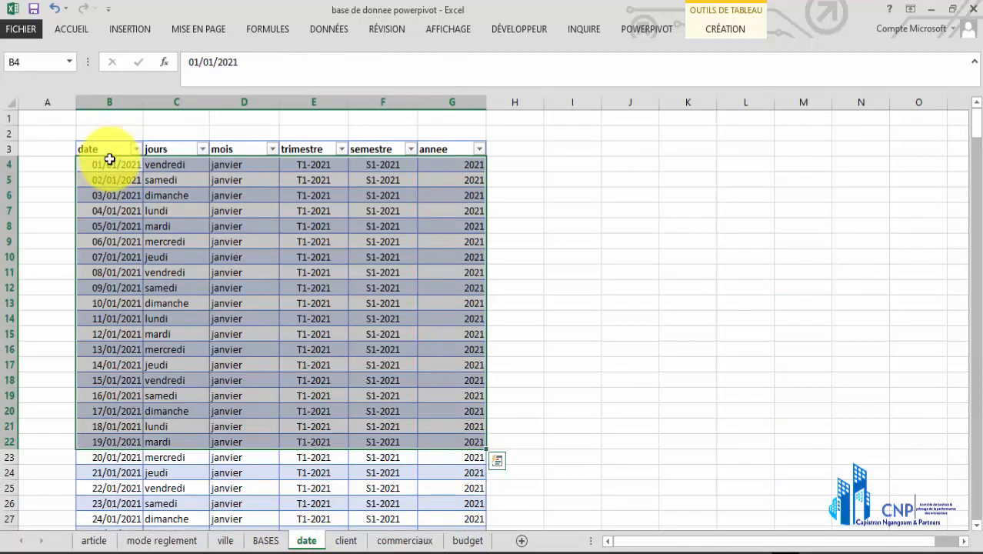
drag(110, 160, 450, 351)
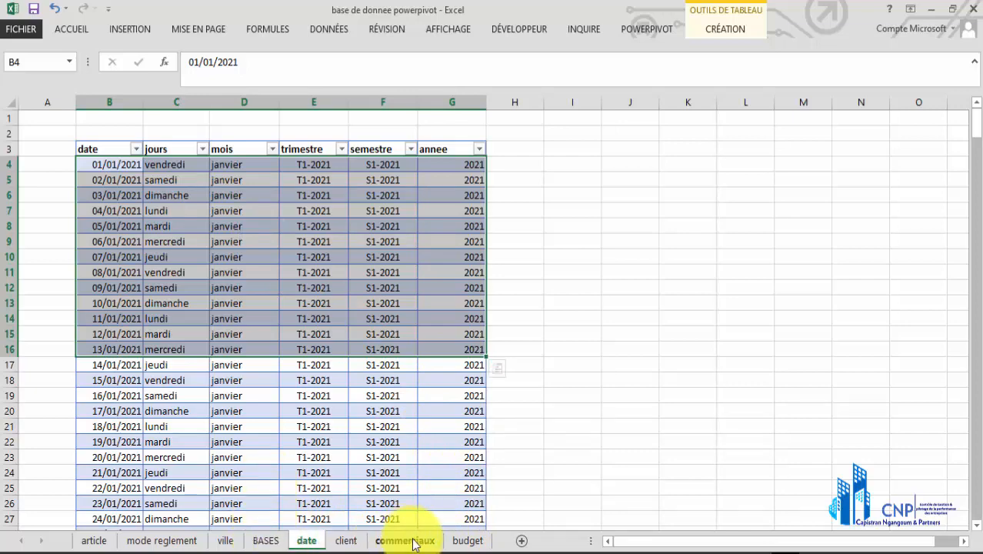
Compare the BASES sales table with the budget table
click(266, 541)
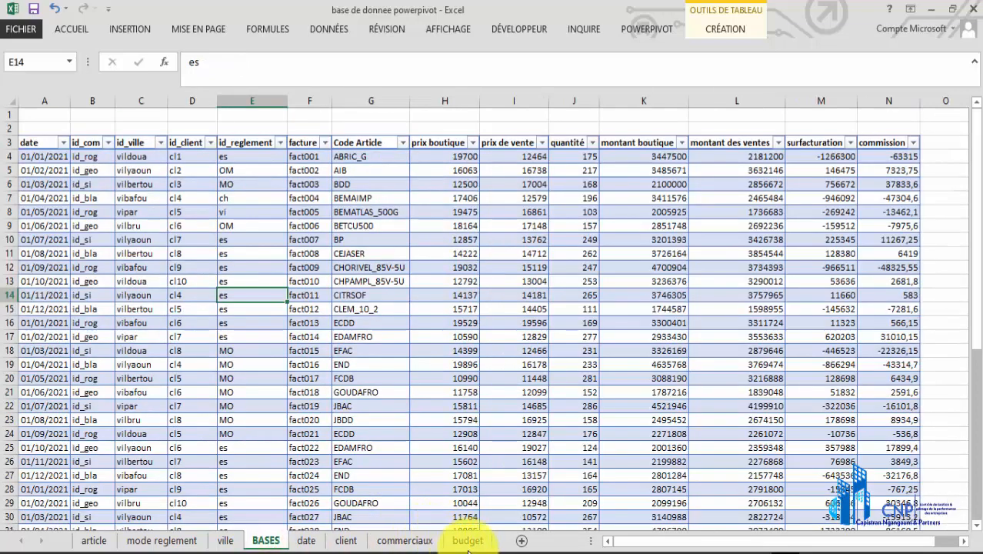
click(467, 541)
click(271, 541)
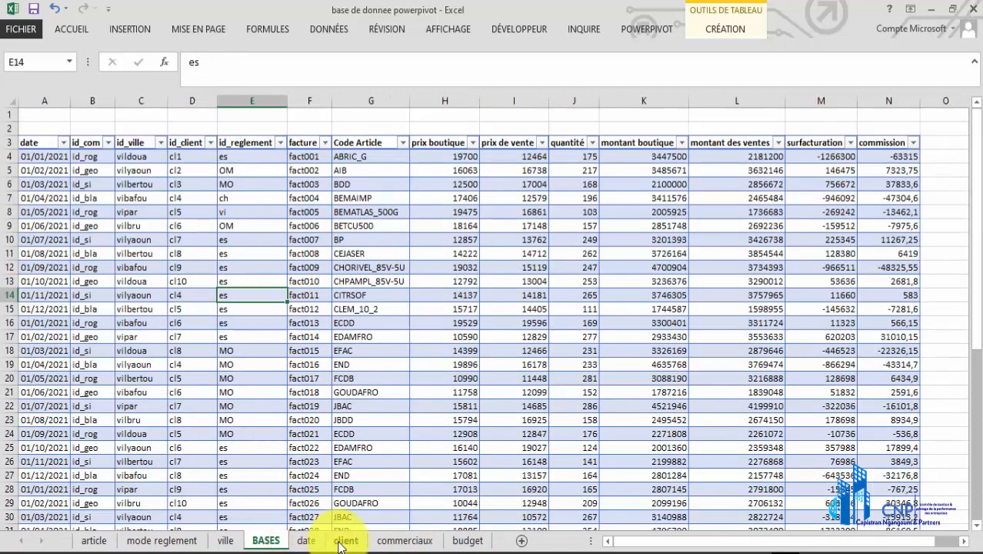
Select all values in the date column of the date table and look through its daily dates
click(264, 245)
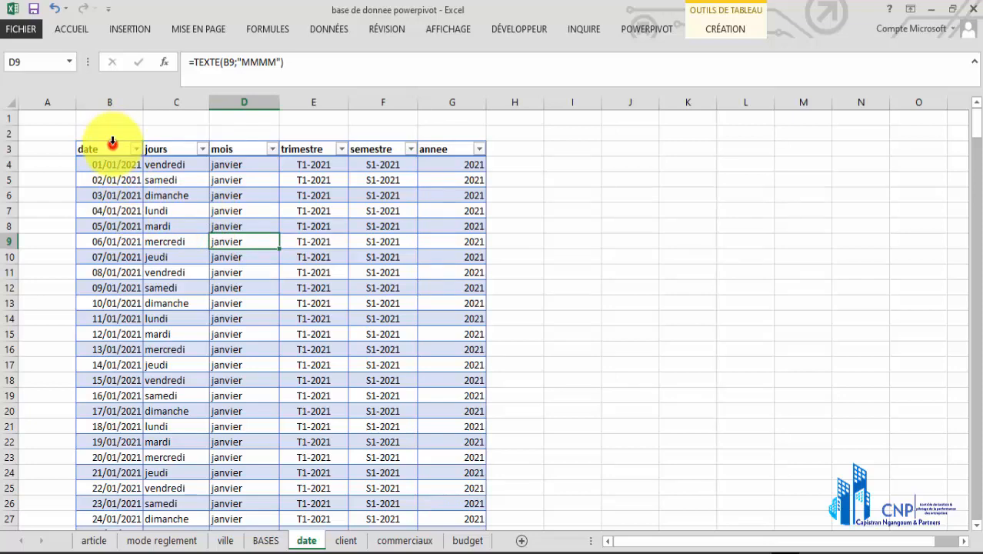
click(113, 142)
scroll(114, 231, down, 13)
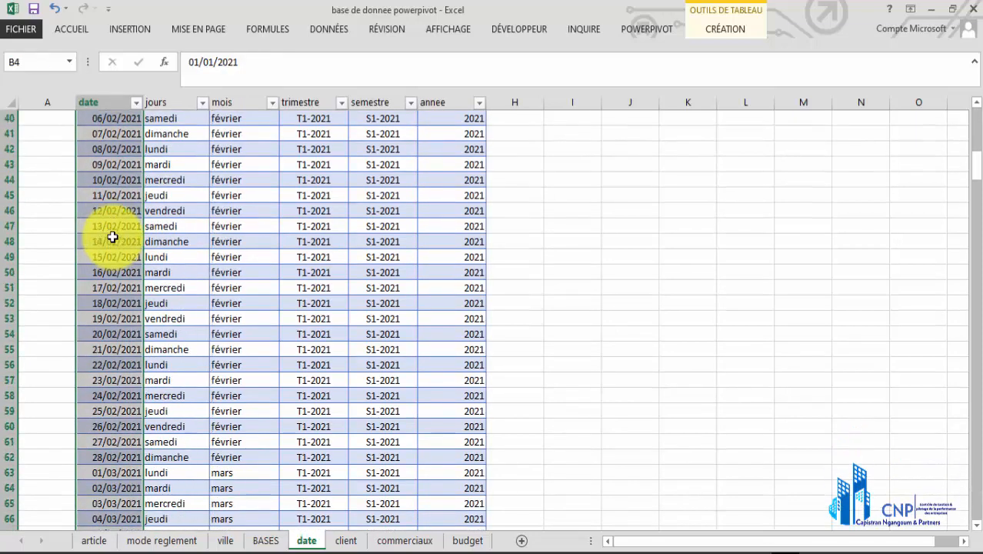
Look through the daily dates of the date table, select the first twenty, and view the jours formula in C4
scroll(112, 237, down, 20)
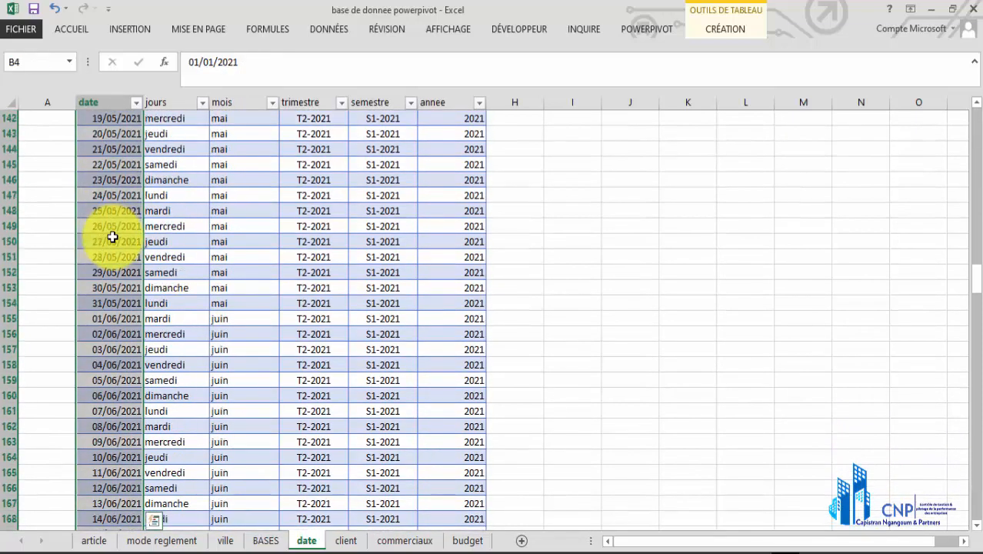
scroll(112, 237, down, 10)
scroll(113, 237, up, 18)
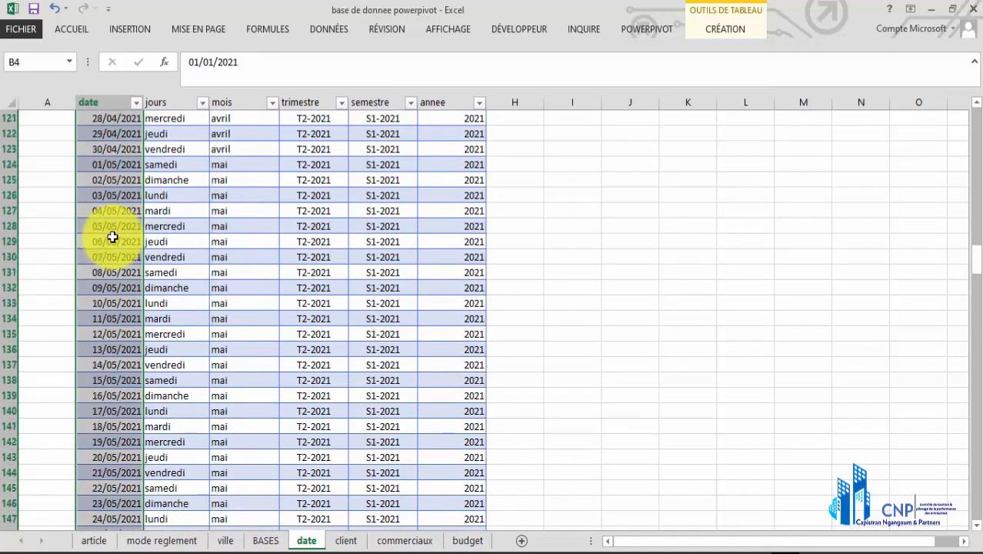
scroll(112, 237, up, 20)
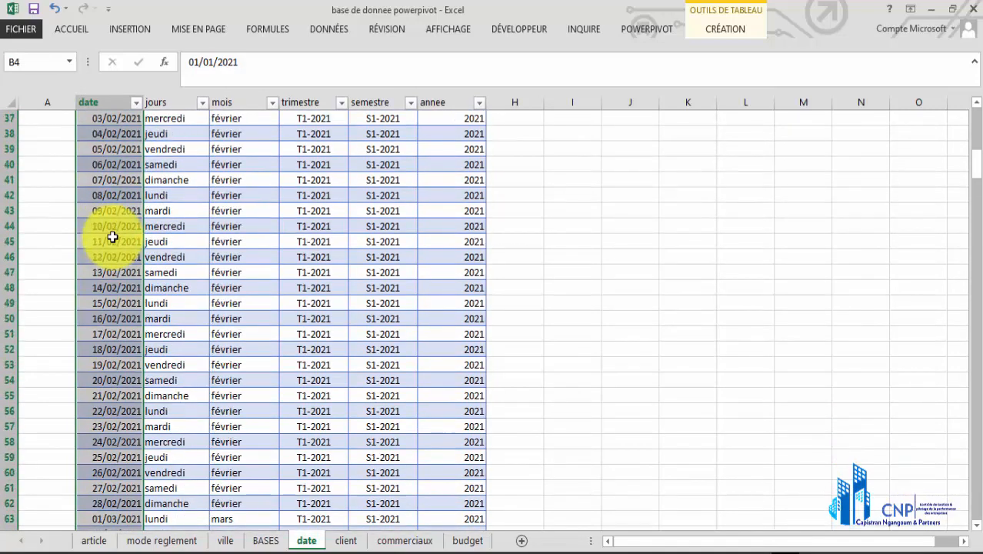
scroll(112, 237, up, 12)
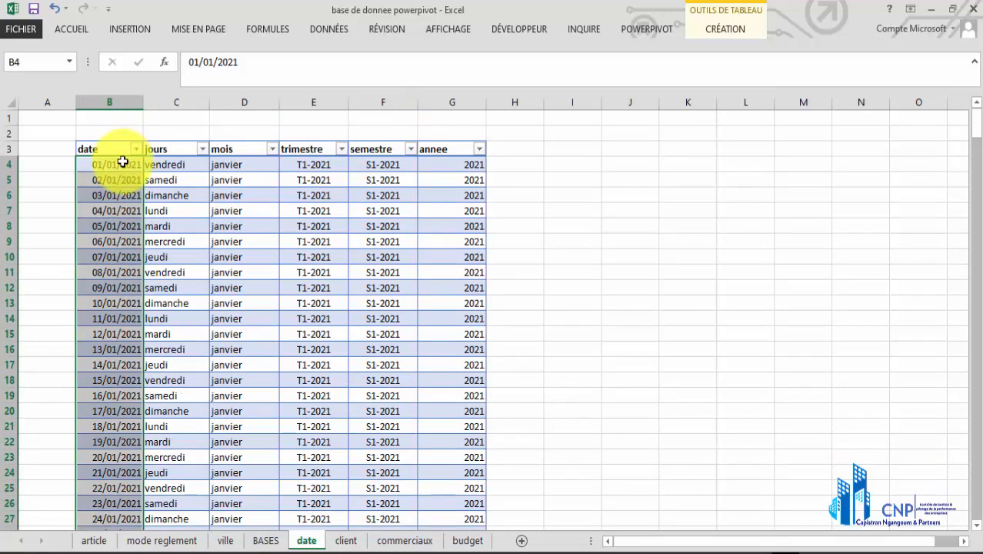
drag(122, 161, 123, 454)
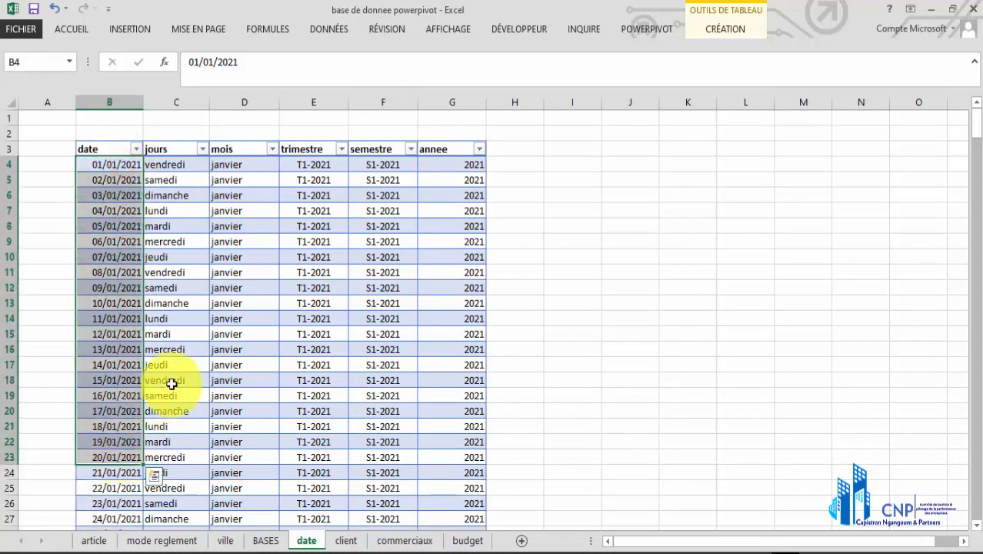
click(185, 164)
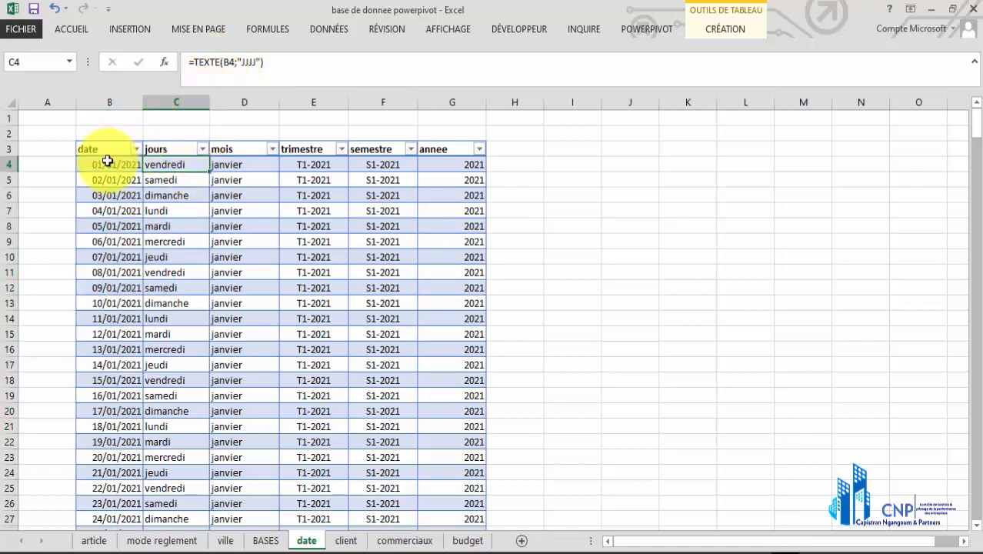
Enter the formula =TEXTE(B4;"JJJJ") in cell I3 to extract the weekday name from the first date
click(580, 149)
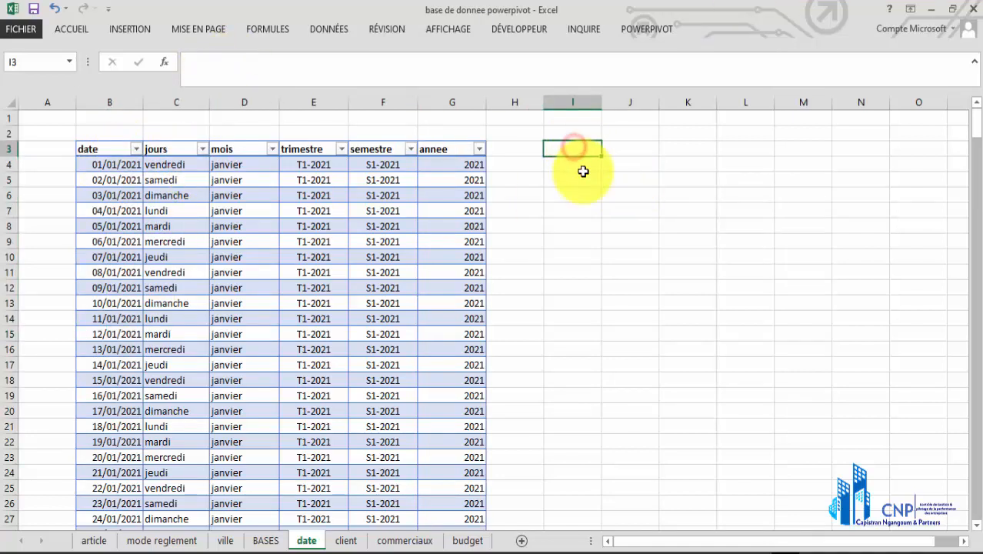
text(=tex)
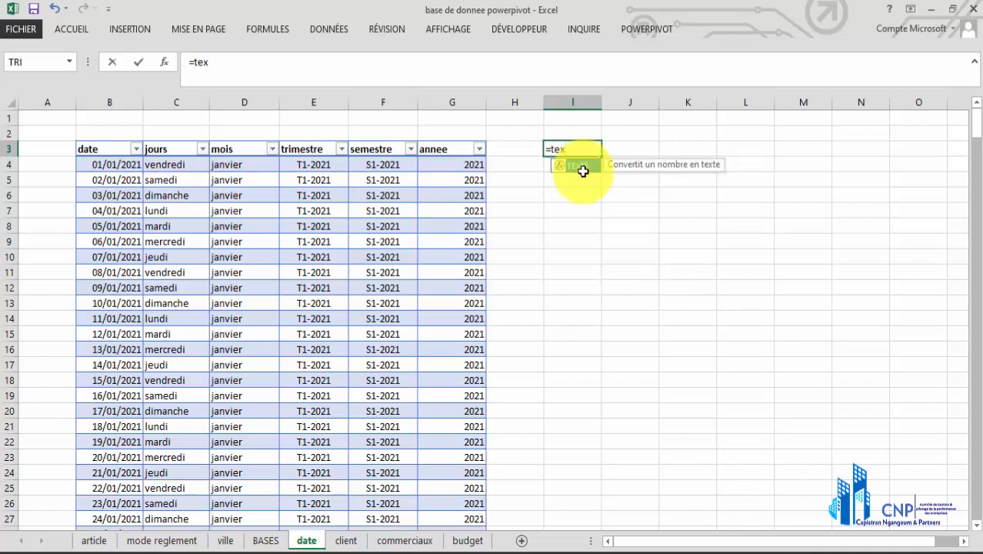
double_click(595, 167)
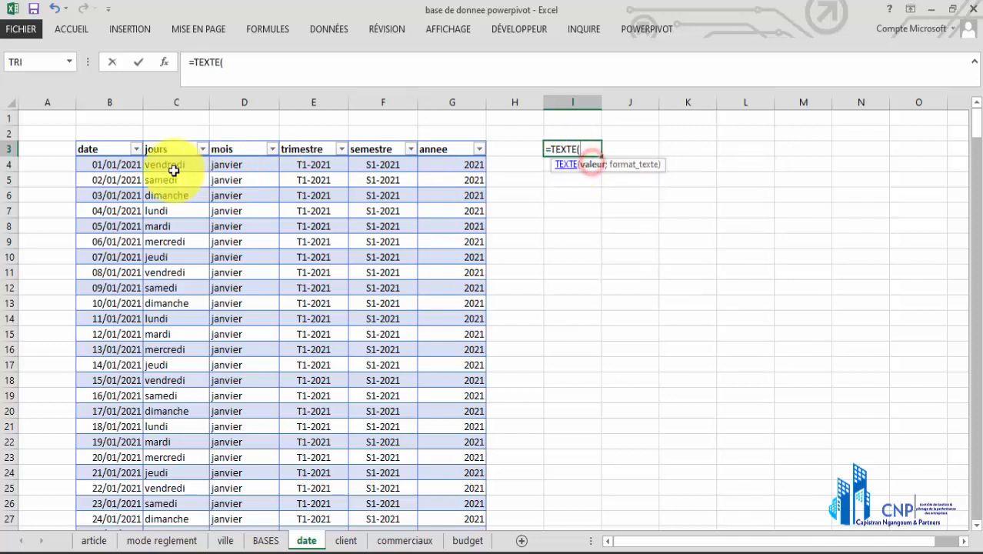
click(132, 170)
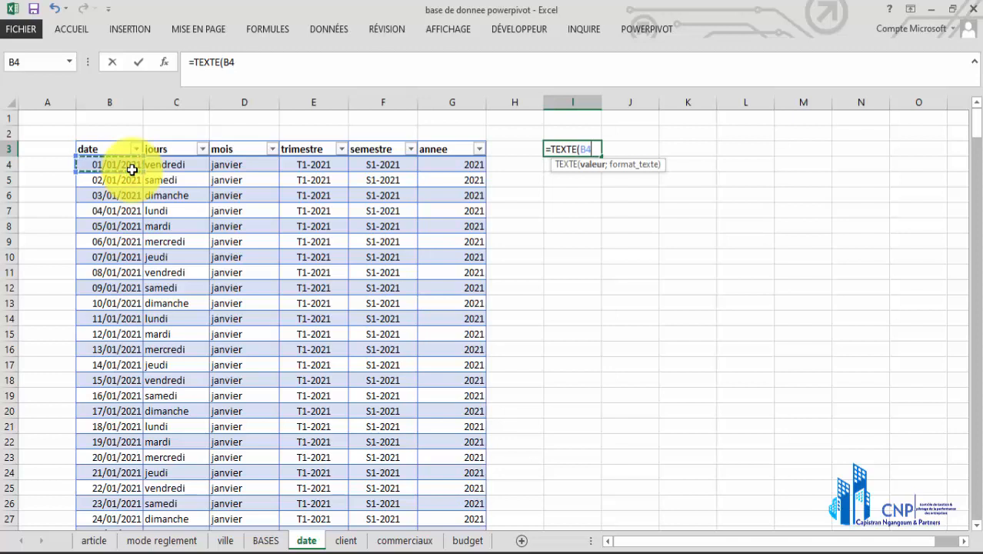
text(;"JJJJ)
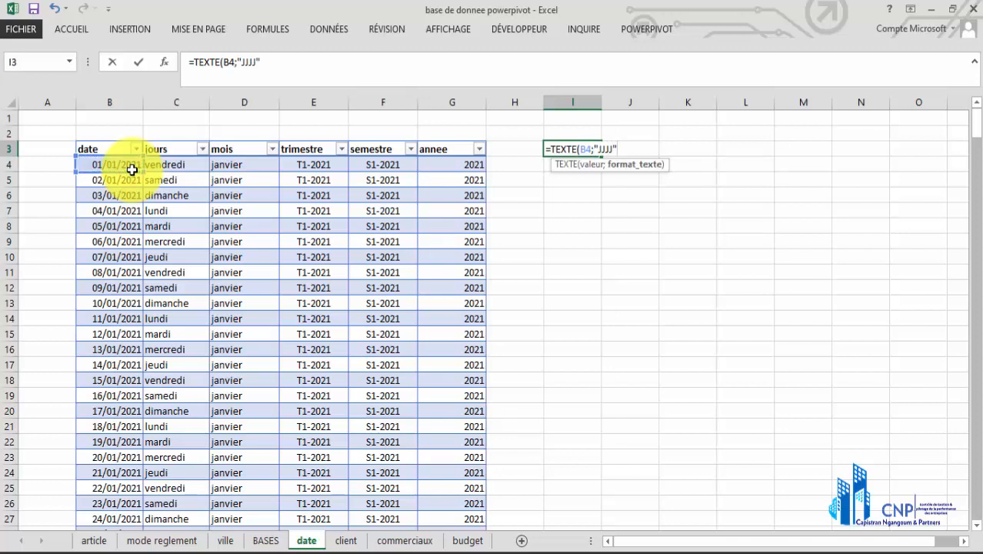
text("))
key(Return)
click(588, 149)
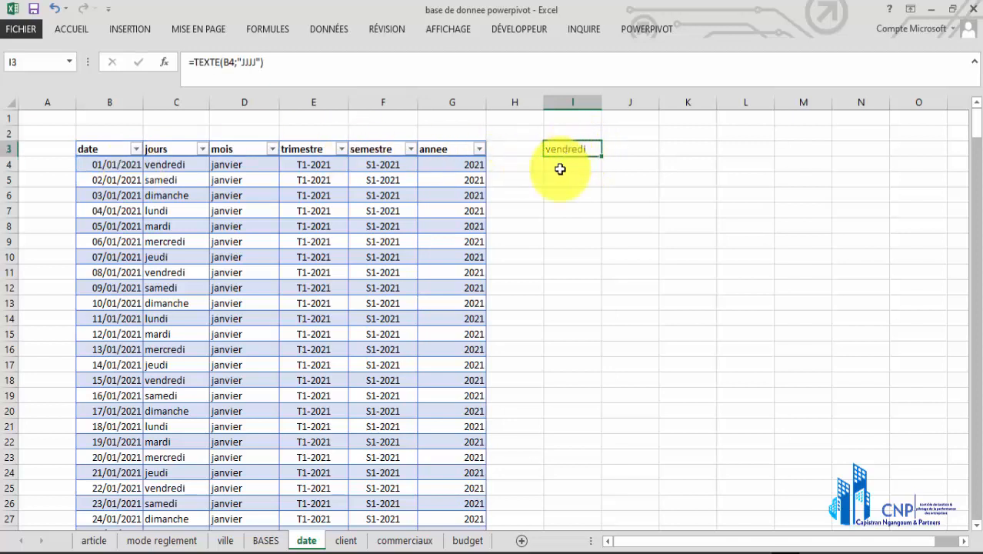
click(561, 170)
text(=m)
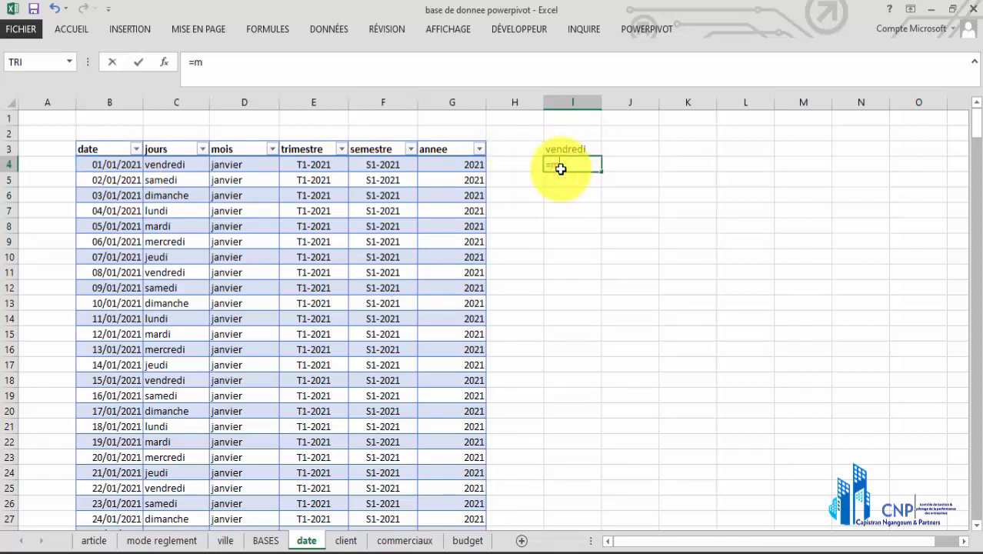
text(ois)
double_click(592, 189)
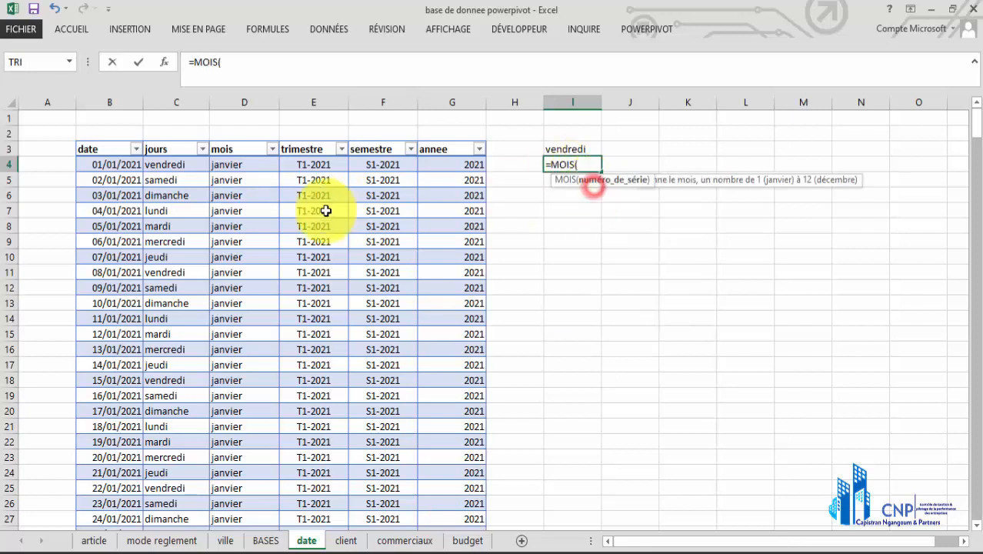
click(131, 166)
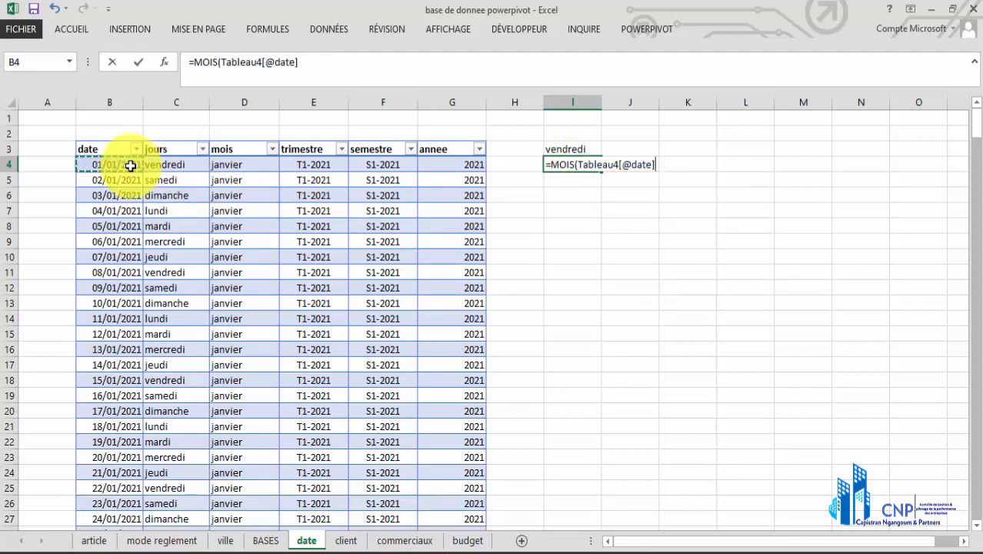
key(Return)
click(562, 165)
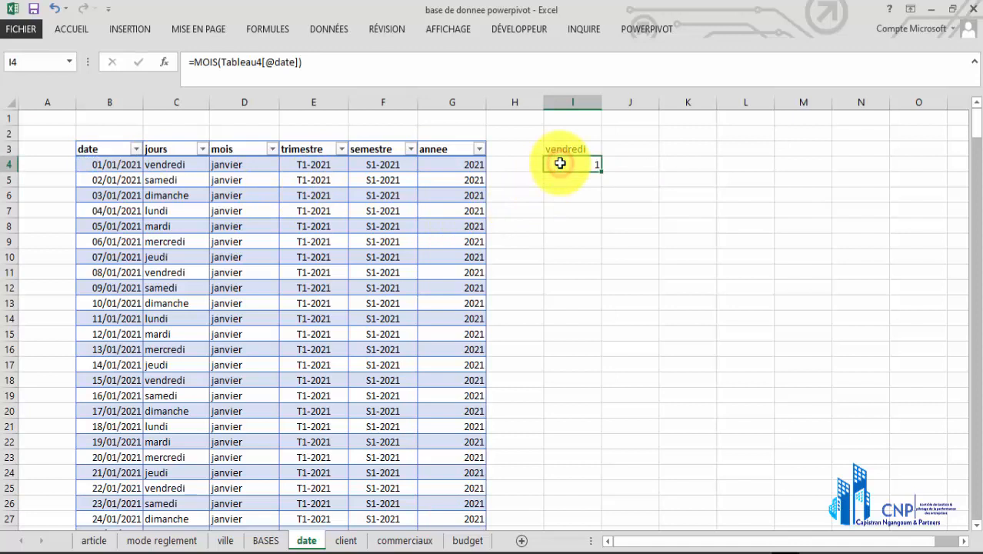
text(=text)
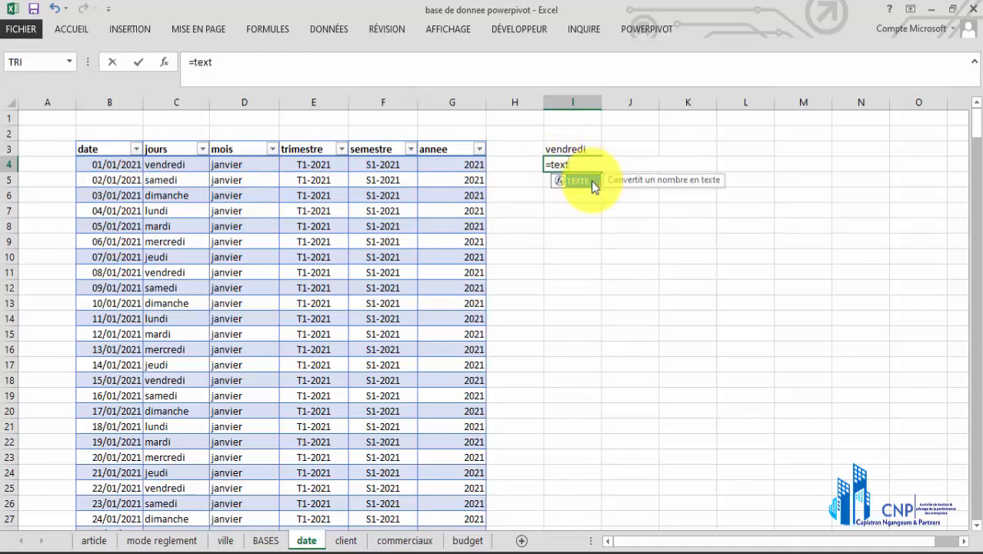
double_click(576, 181)
click(120, 166)
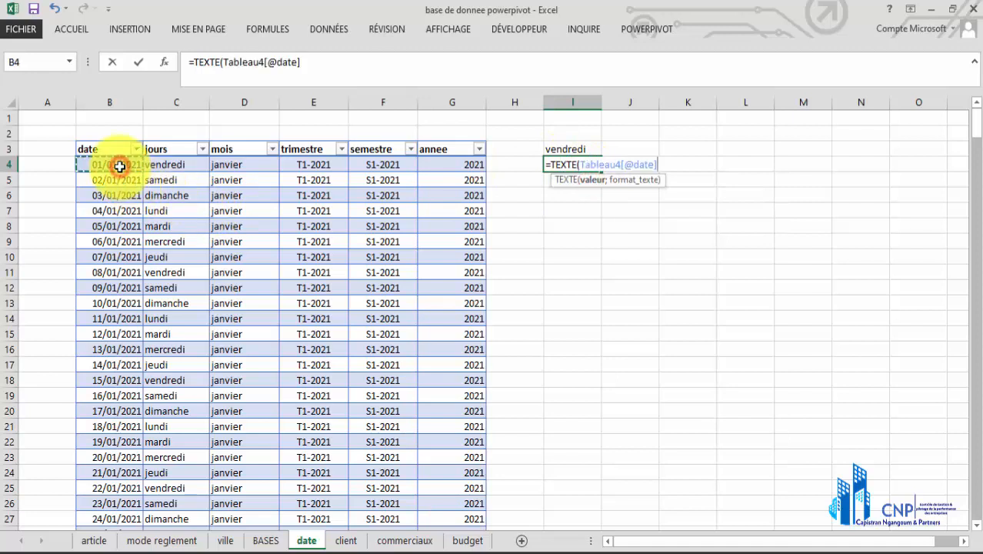
text(;)
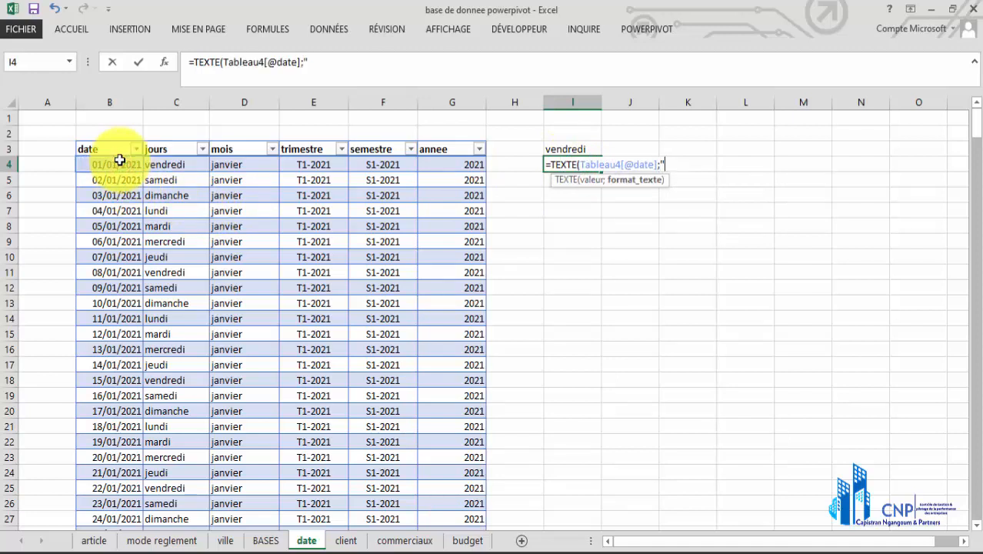
text("MMMM"))
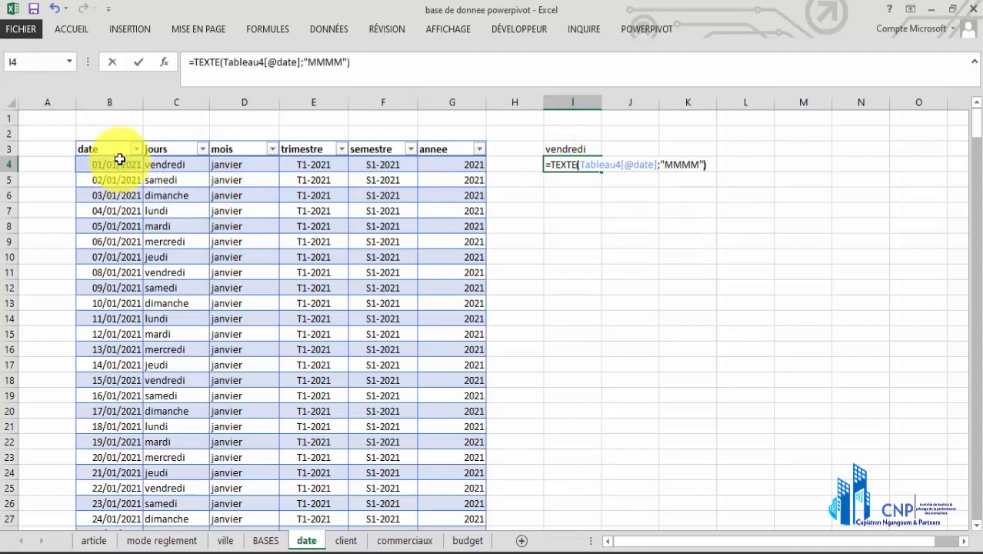
key(Return)
click(559, 167)
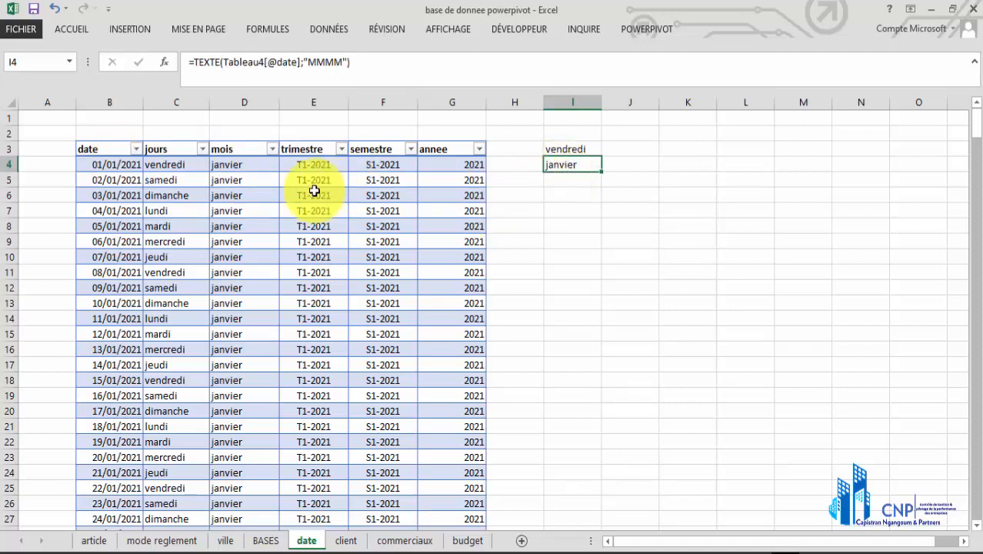
View the trimestre formula in E4 and enter =MOIS(B4)/3 in cell I6 to divide the month number by three
click(297, 163)
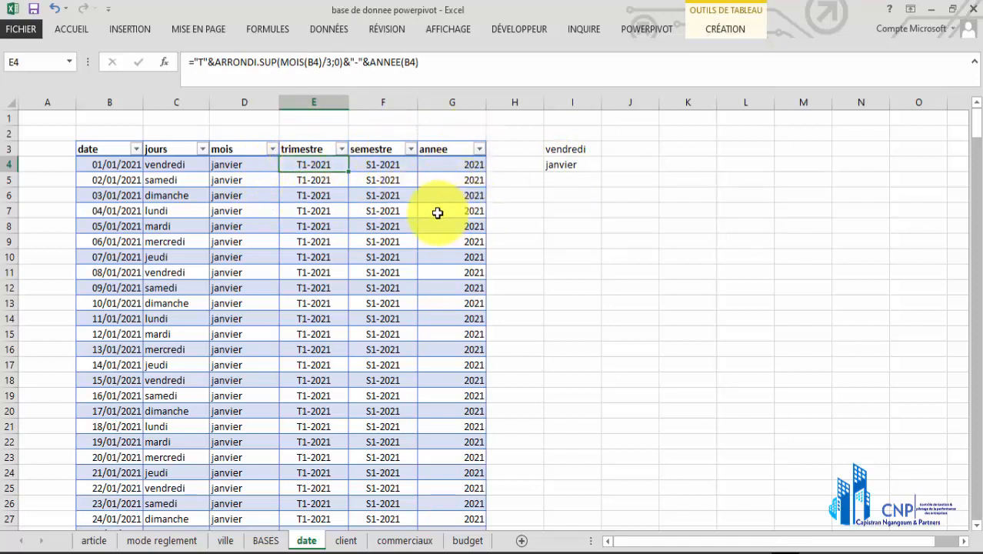
mouse_move(319, 163)
mouse_down()
mouse_move(320, 203)
mouse_move(322, 162)
mouse_up()
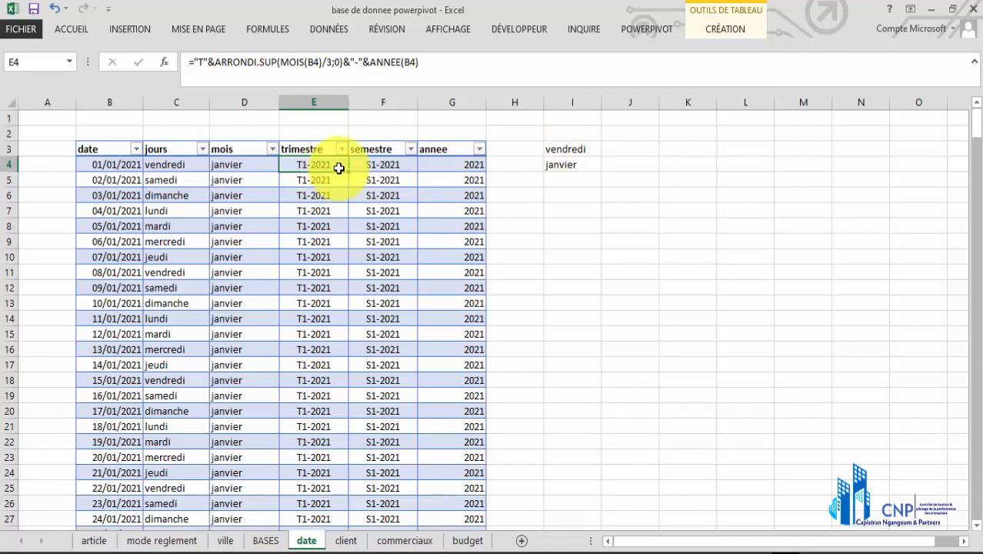
click(569, 198)
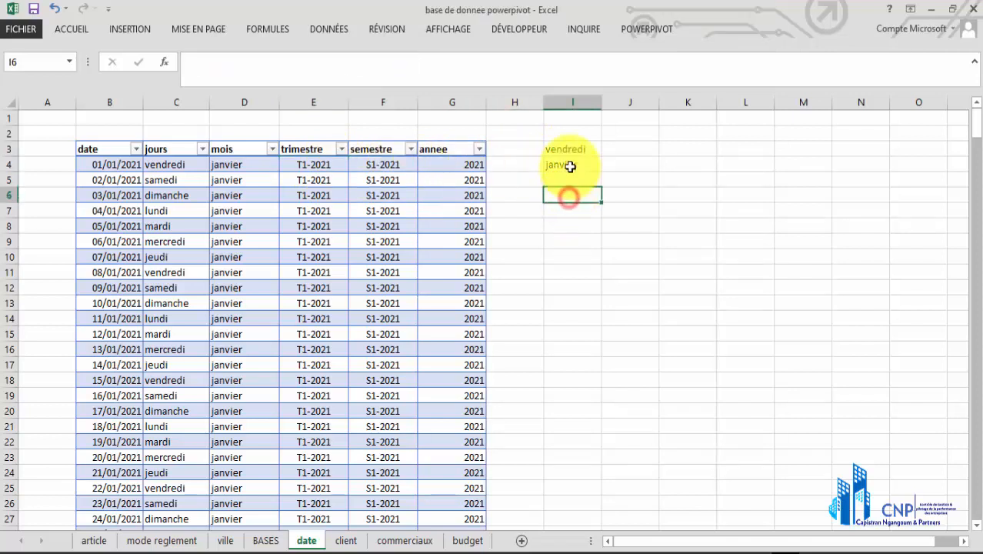
text(=mo)
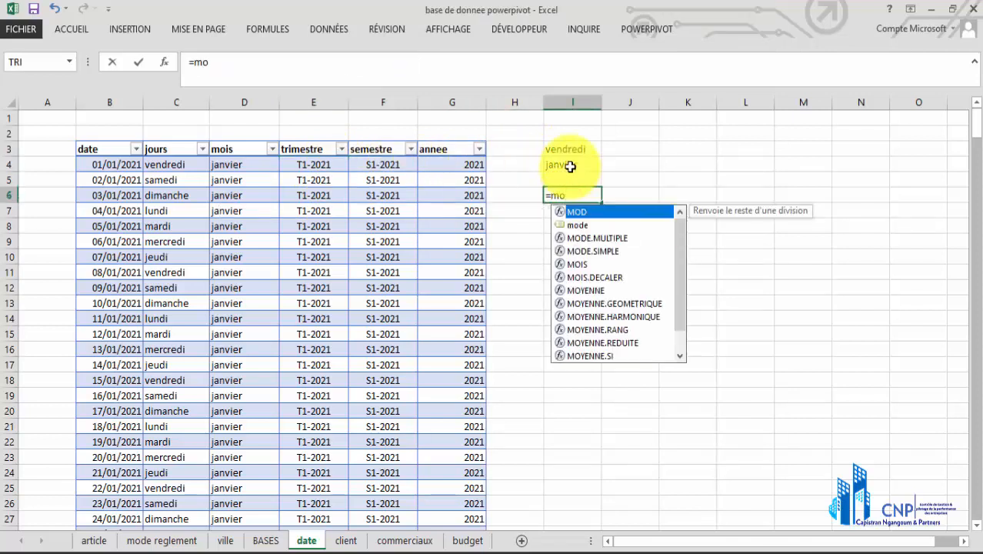
text(is)
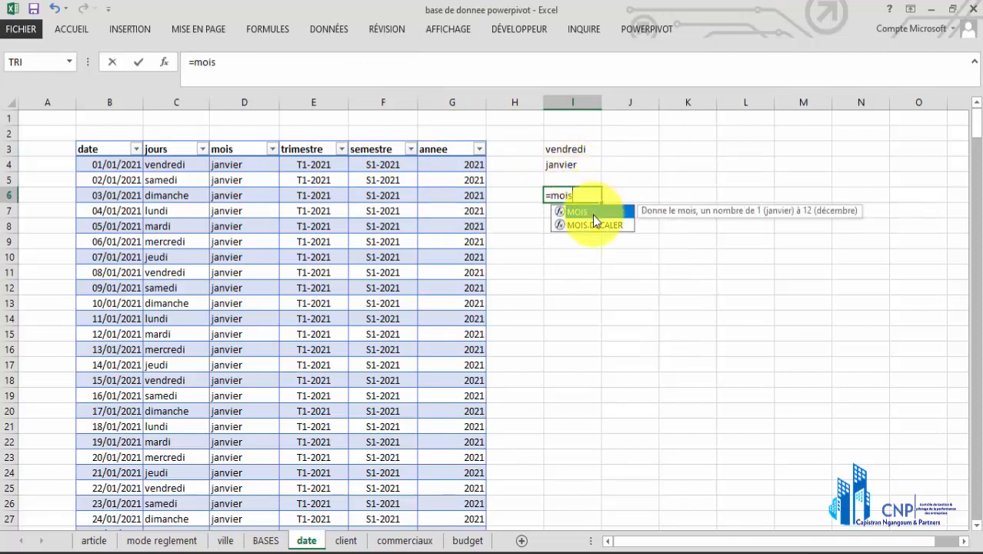
double_click(594, 213)
click(109, 164)
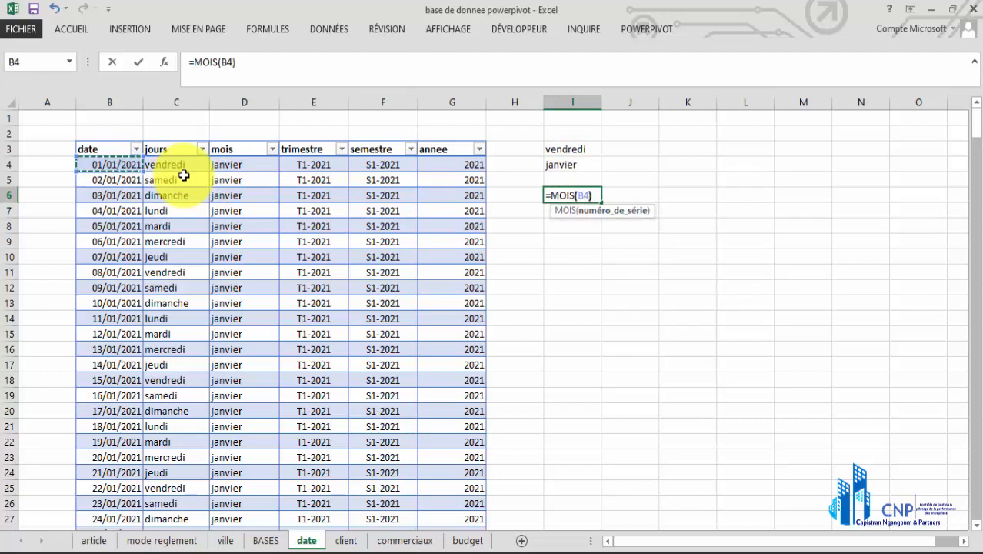
text())
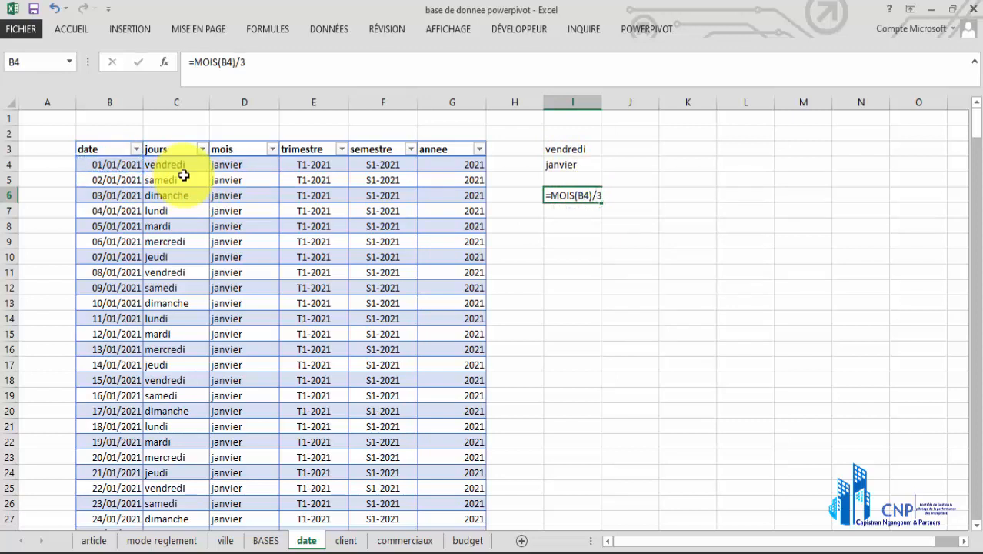
key(Return)
Format cell I6 as Nombre with 2 decimals and the thousands separator
click(585, 196)
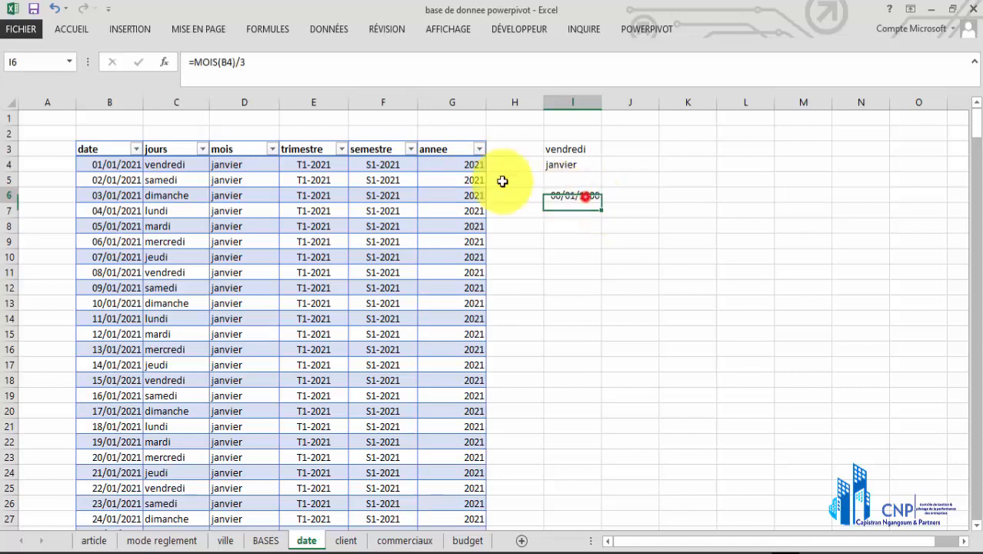
click(71, 27)
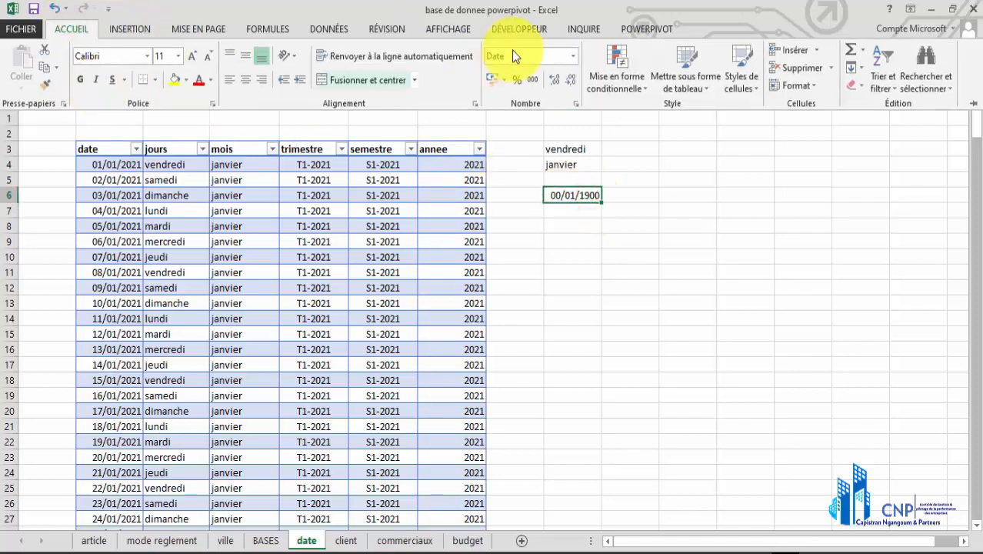
click(575, 108)
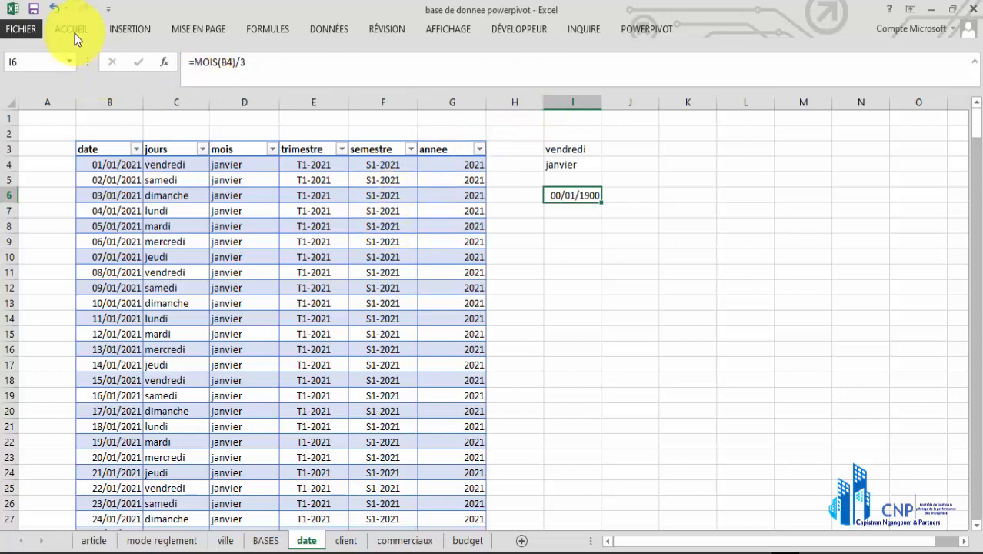
key(ctrl+1)
click(356, 165)
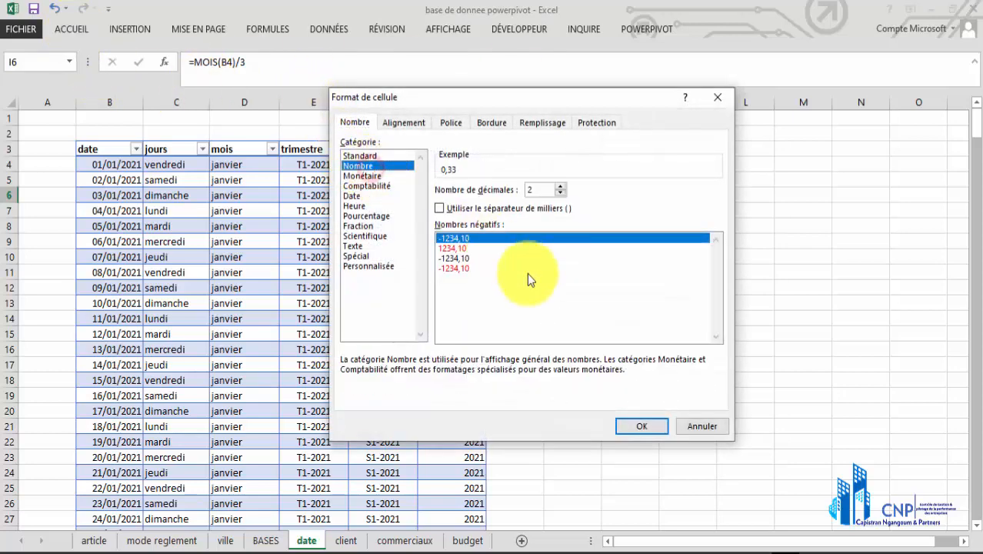
click(440, 208)
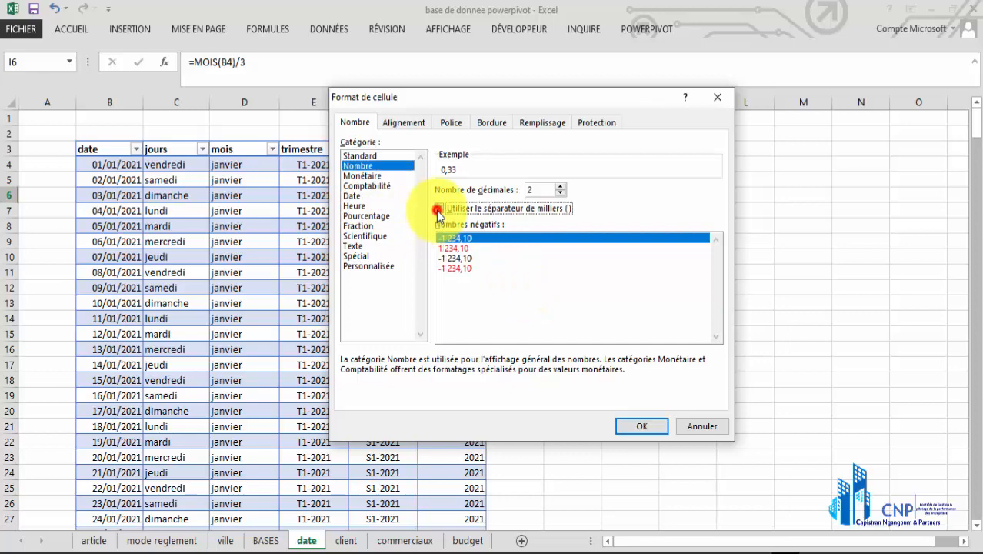
click(641, 426)
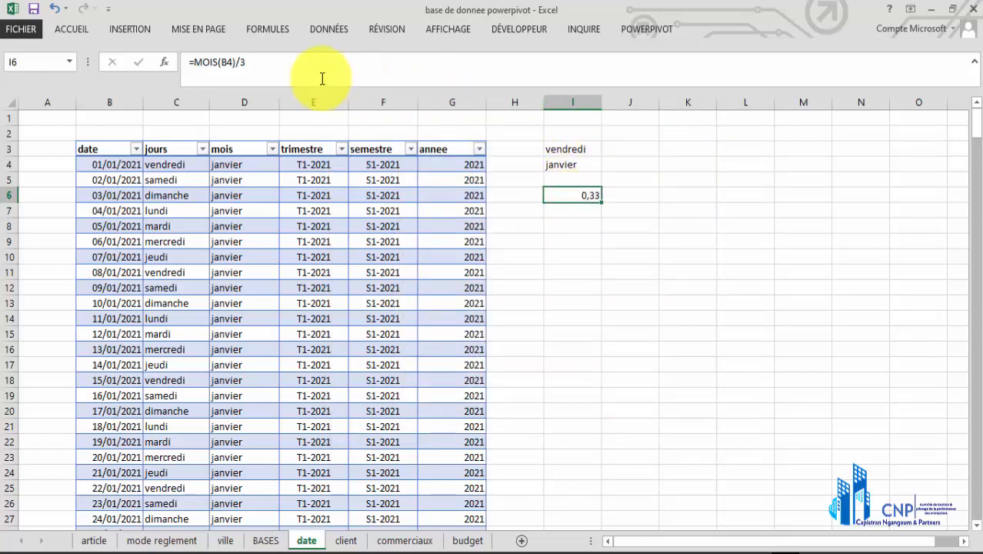
Wrap the formula in cell I6 in a round-up function so it reads =ARRONDI.SUP(MOIS(B4)/3;0)
click(192, 63)
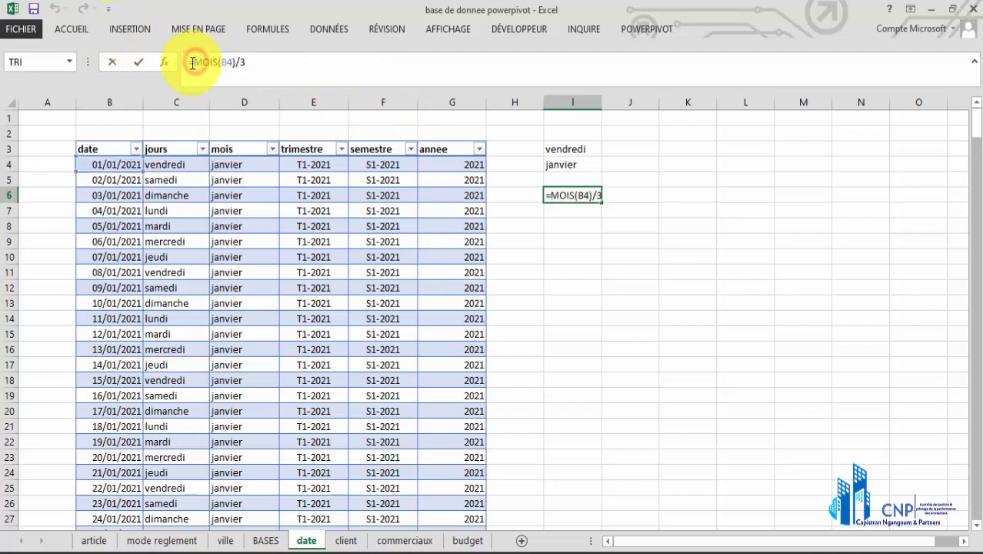
text(arro)
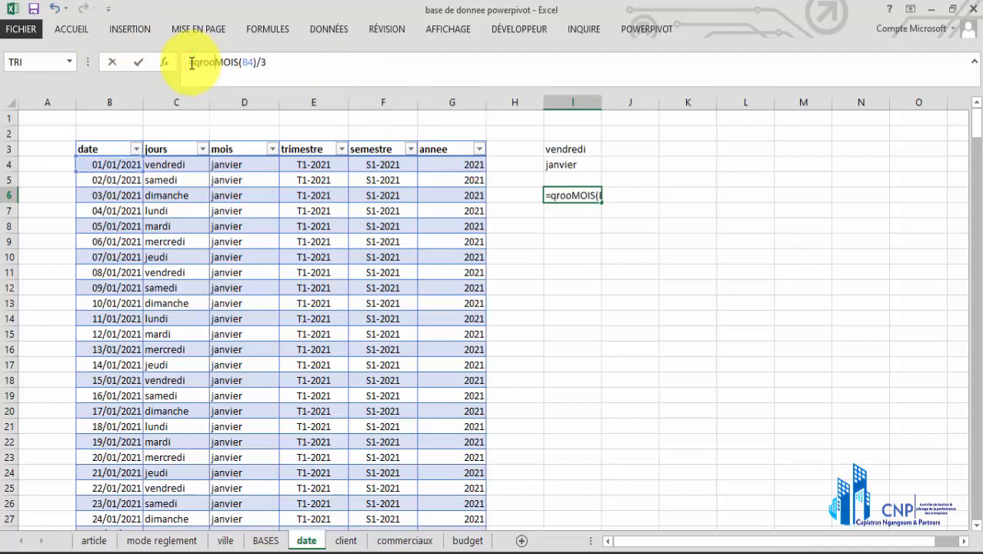
key(BackSpace)
key(BackSpace)
key(BackSpace)
key(BackSpace)
text(a)
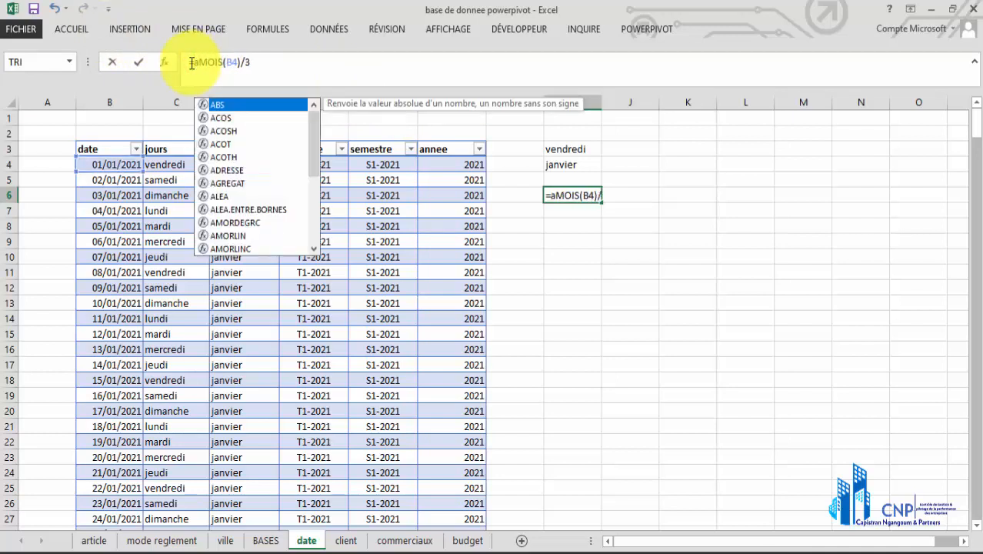
text(rron)
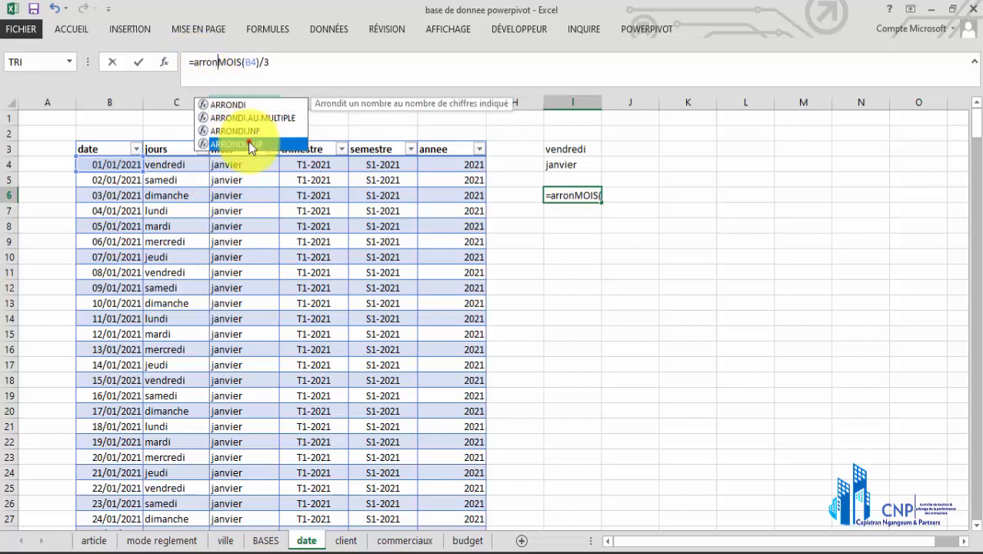
double_click(248, 144)
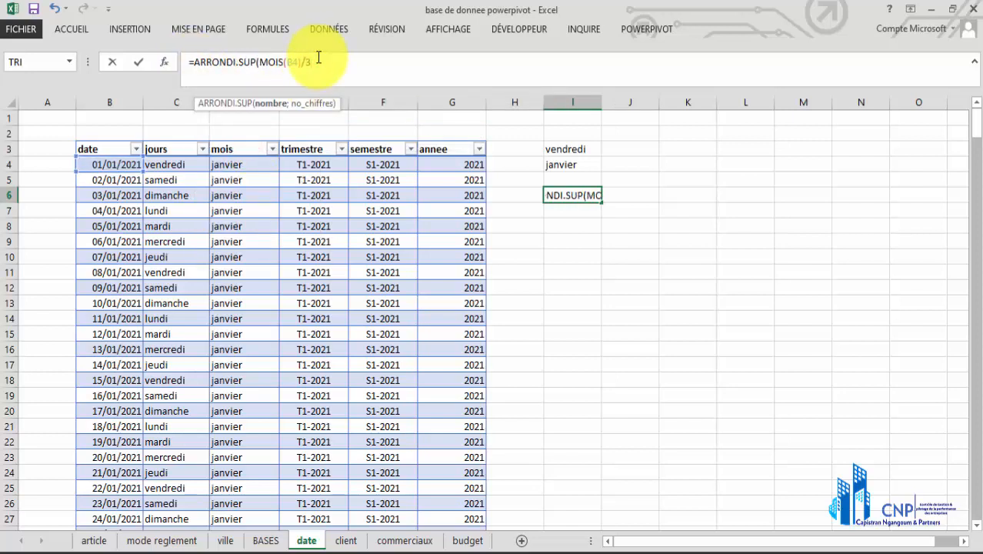
text(;0)
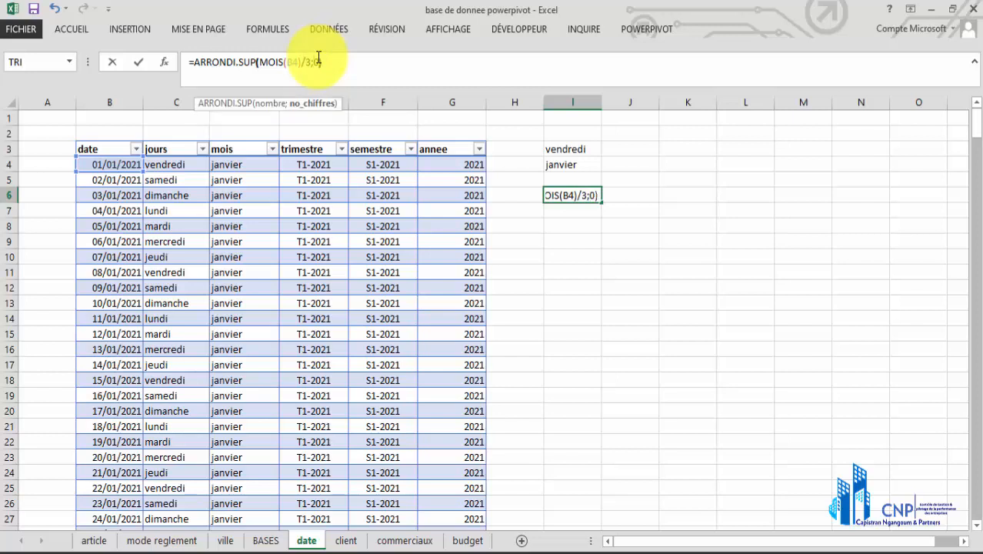
key(Return)
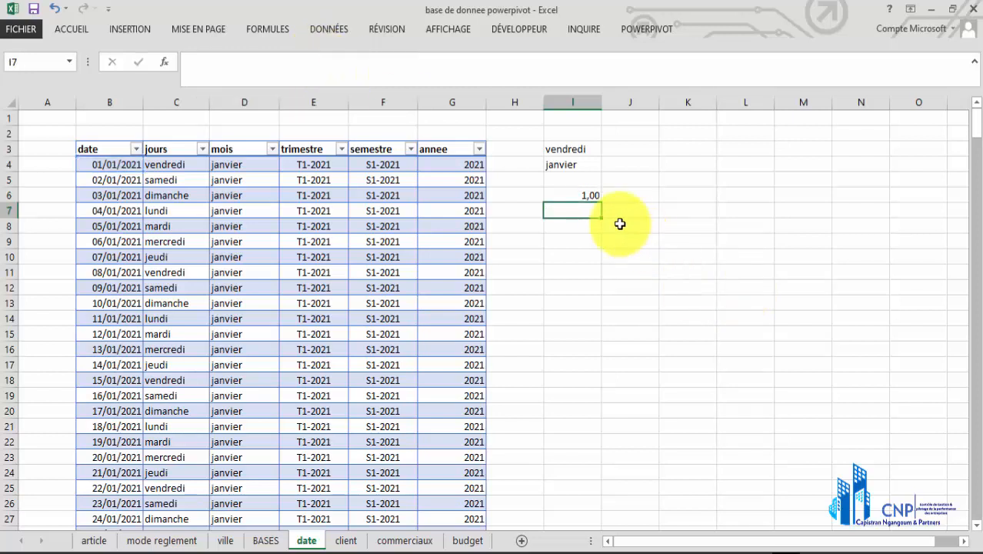
Reduce the number format of cell I6 to zero decimals
click(583, 197)
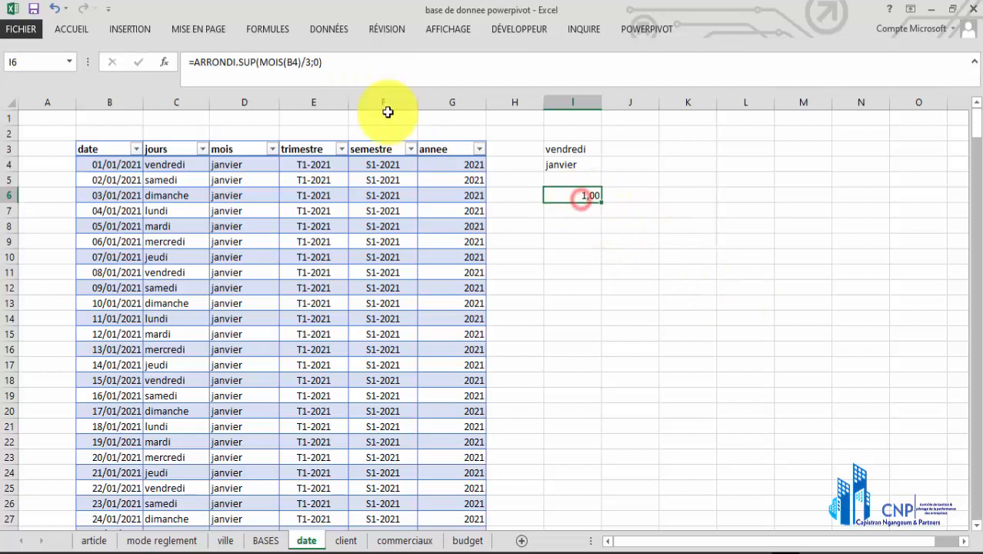
click(85, 33)
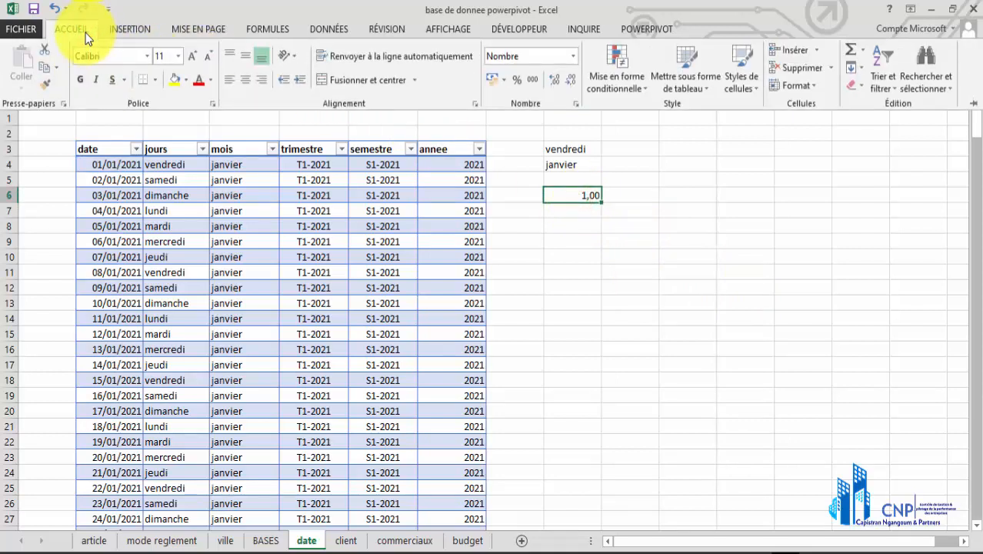
click(568, 82)
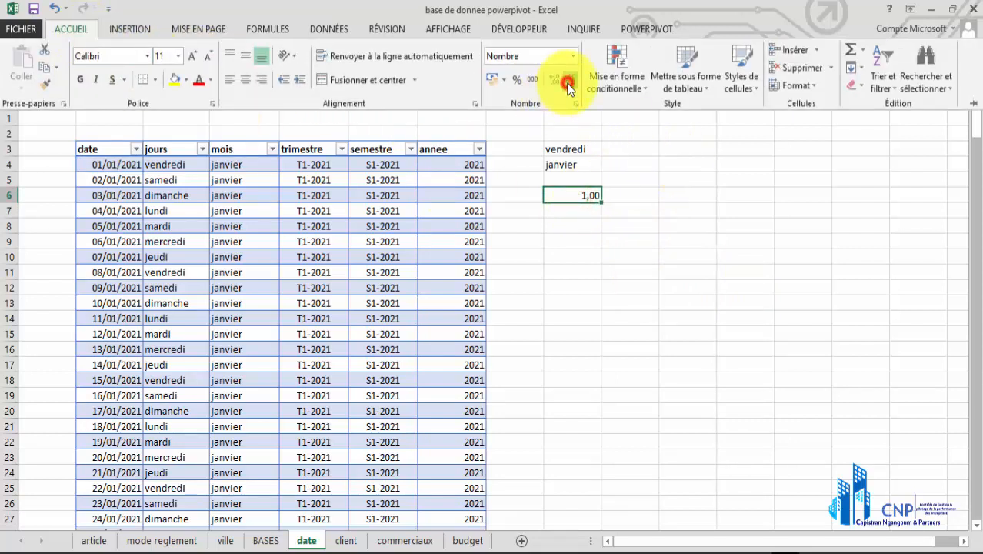
click(567, 81)
click(577, 202)
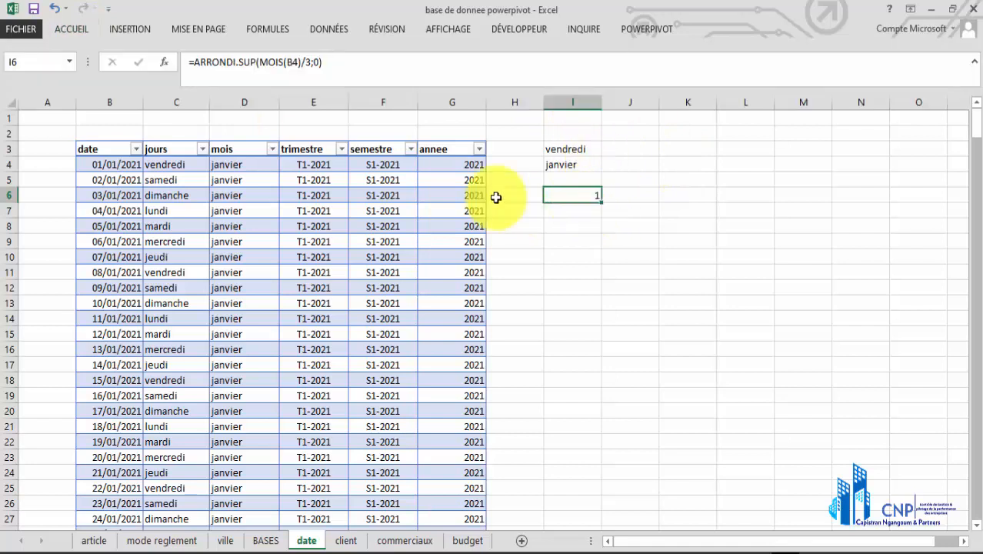
Check the trimestre formula in E4 and fill the rounded quarter formula from I6 down to I21
click(297, 165)
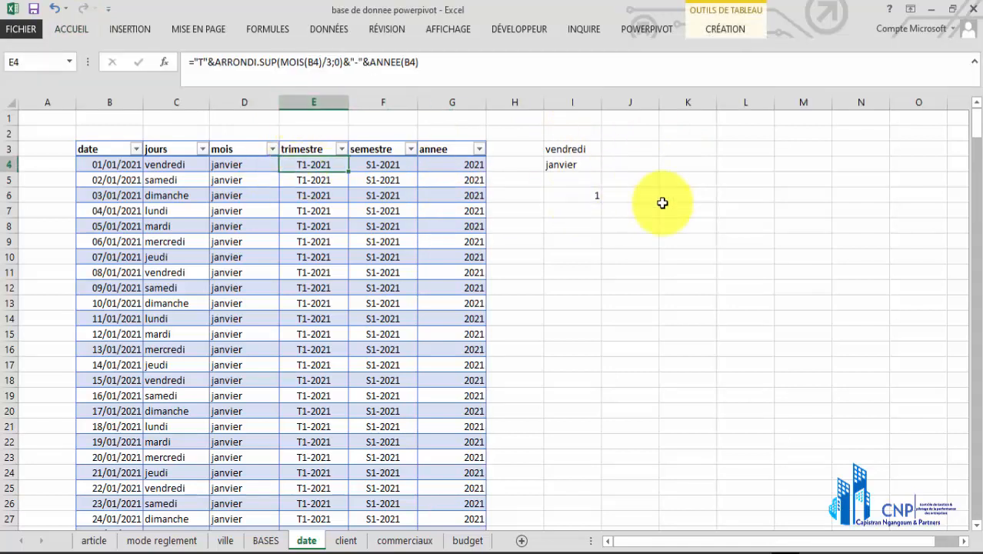
click(590, 196)
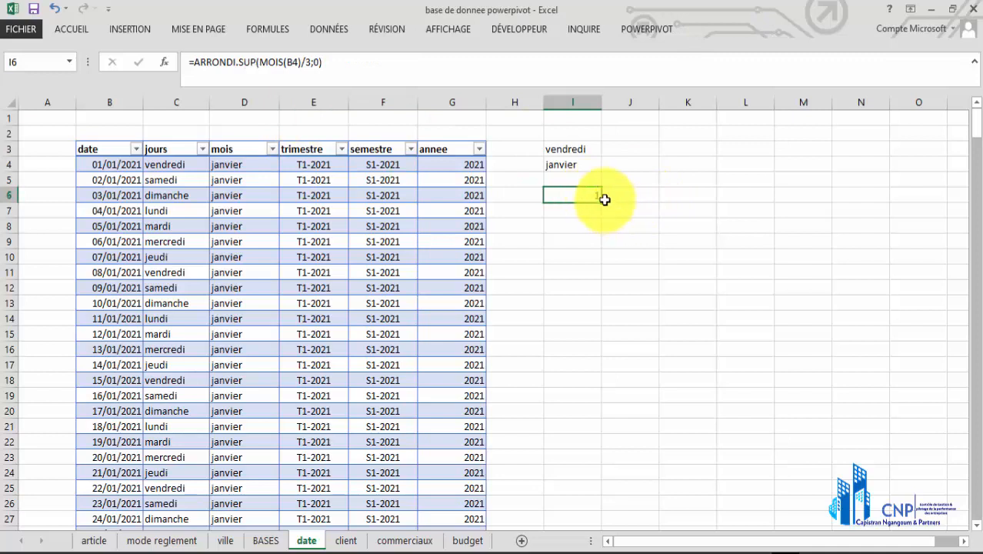
drag(602, 200, 613, 397)
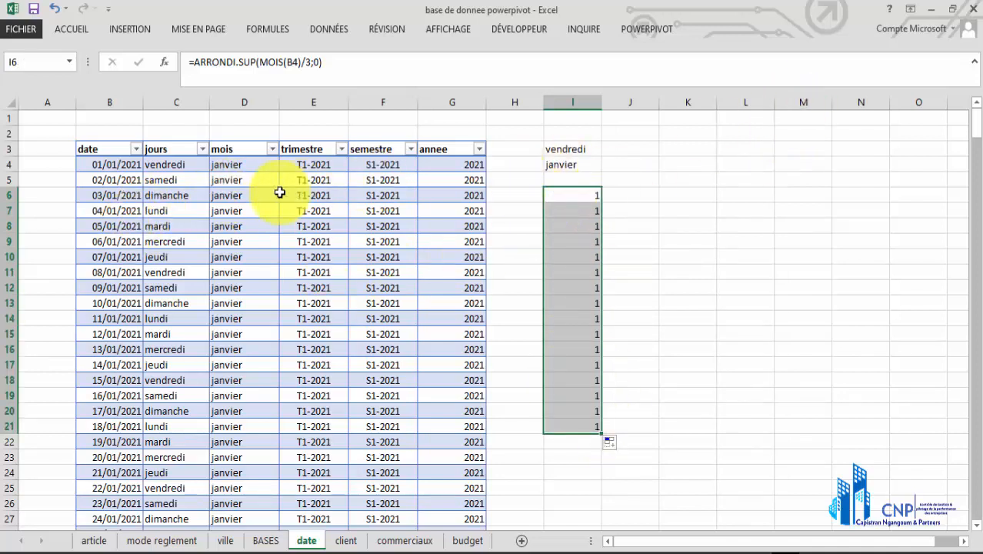
Consult the trimestre formula in E4 and add the prefix "T"& before ARRONDI.SUP in the formula of cell I6
click(304, 163)
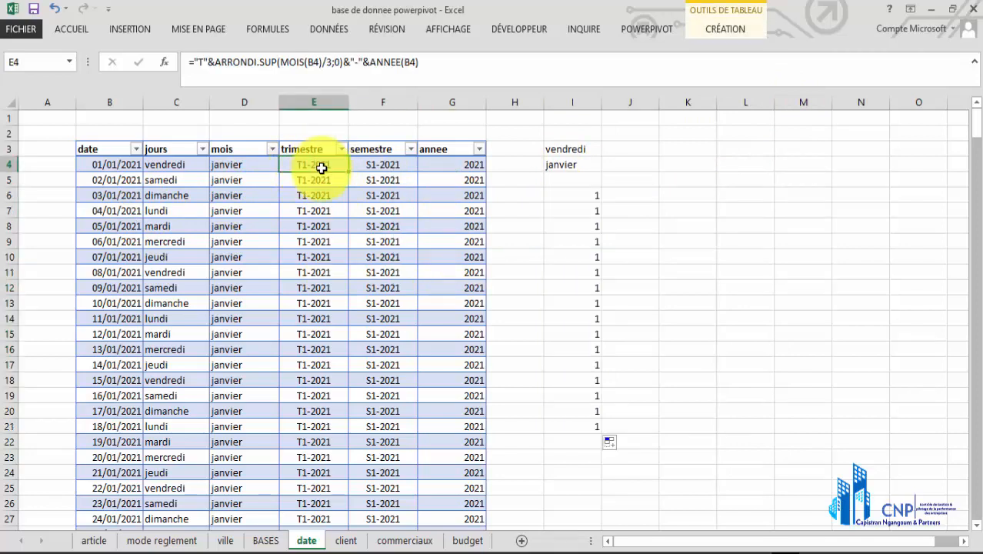
click(575, 196)
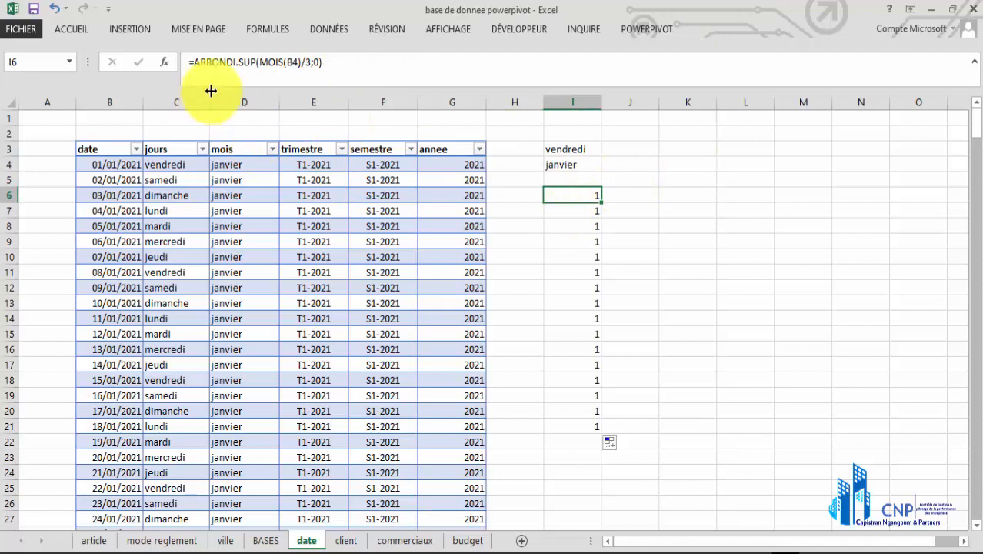
click(195, 62)
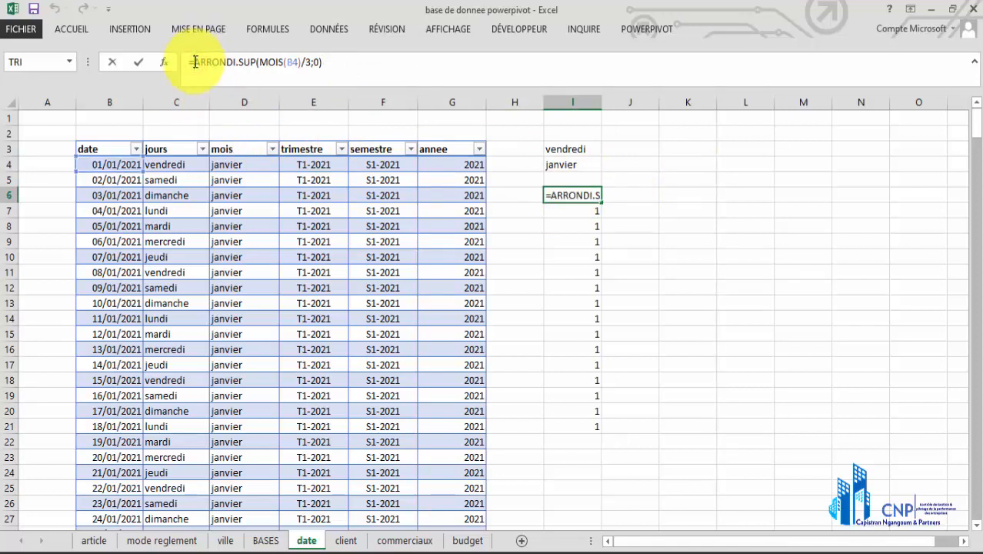
text("T")
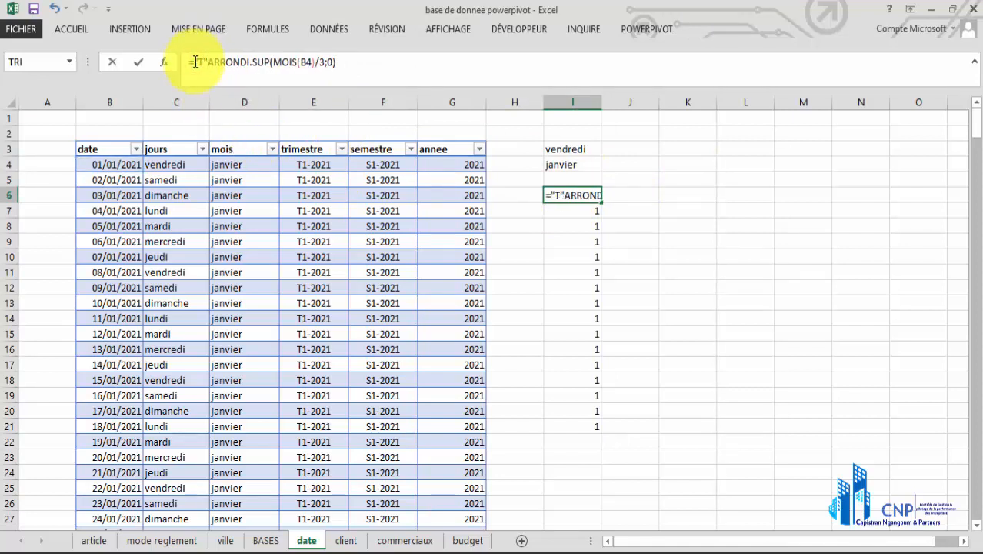
text(&)
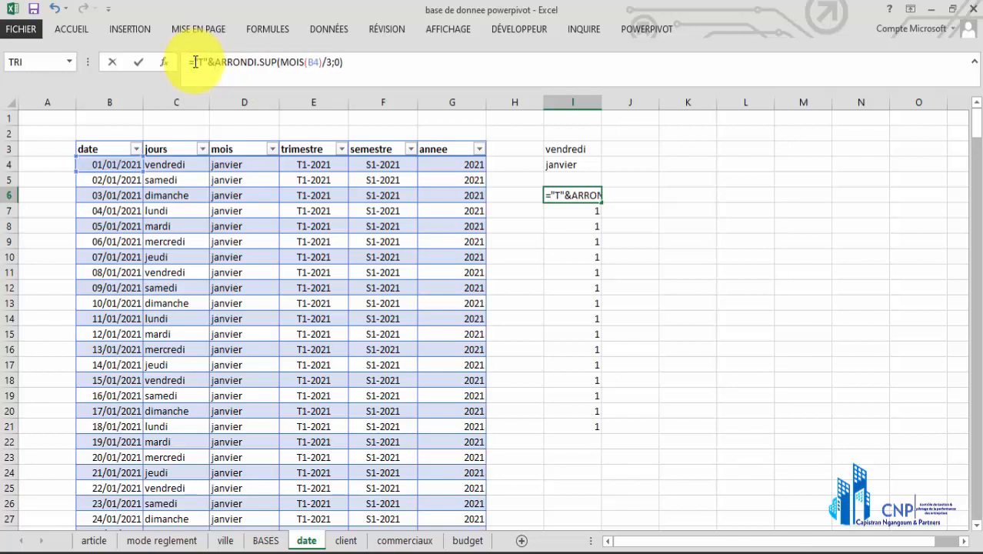
key(Return)
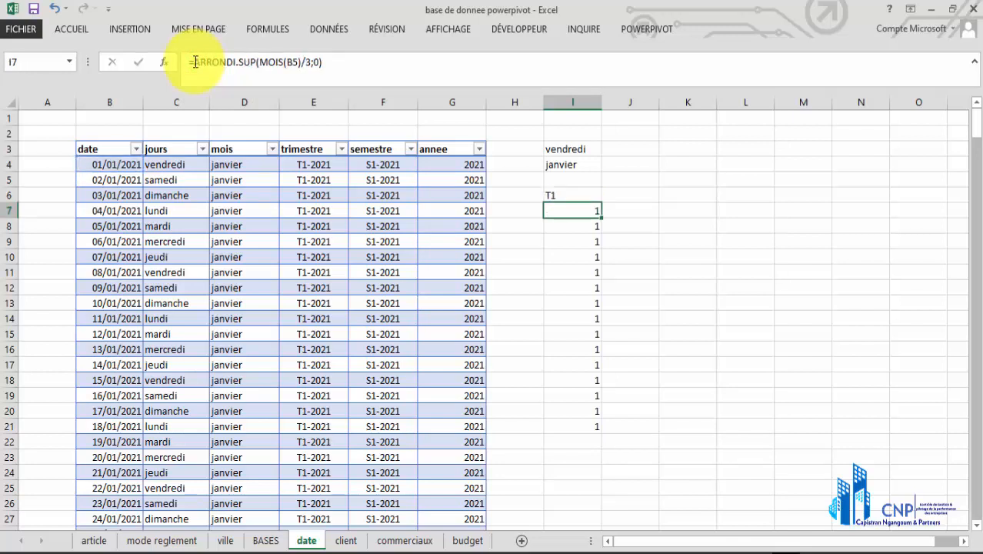
Append &"-"&ANNEE(B4) to the quarter formula in cell I6 and fill it down to I21
click(566, 194)
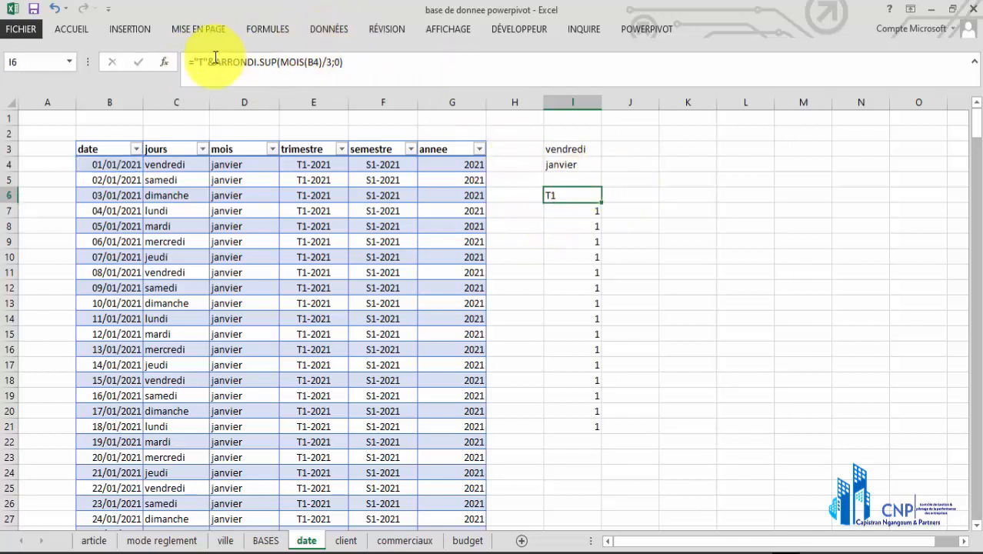
click(351, 62)
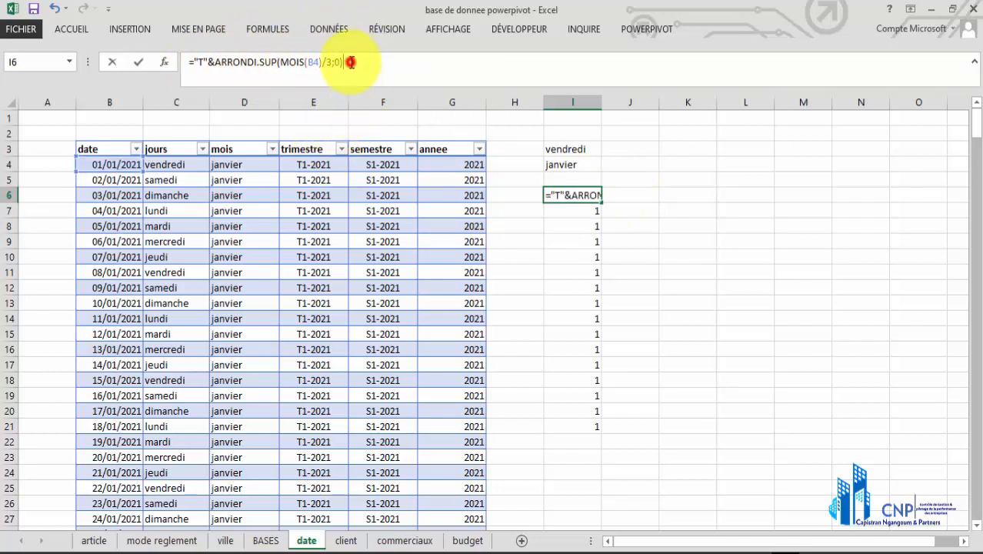
key(BackSpace)
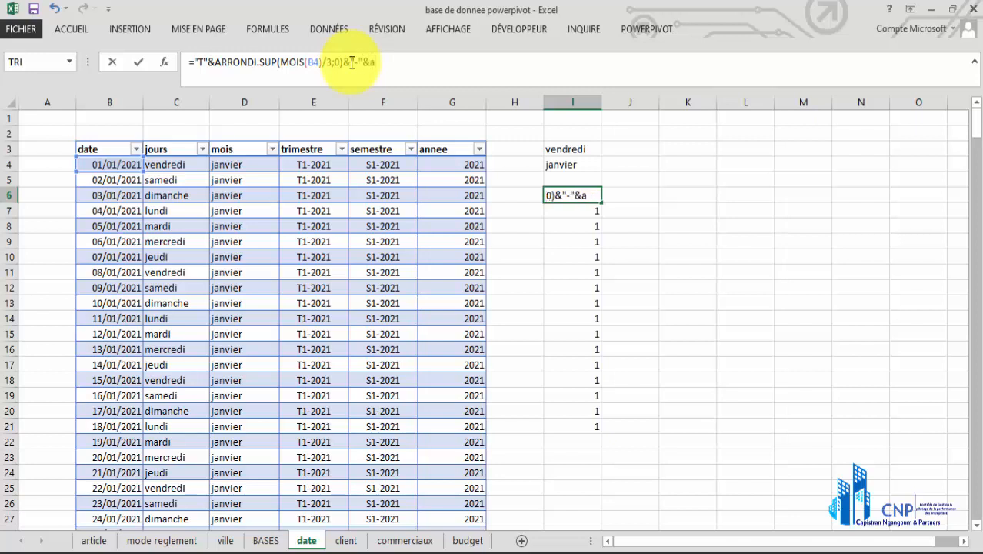
text(n)
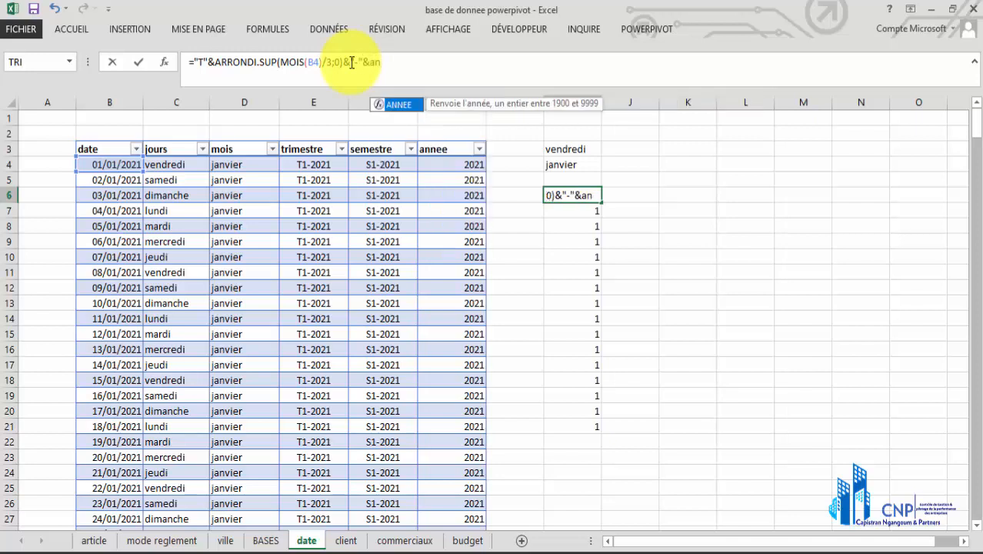
double_click(408, 109)
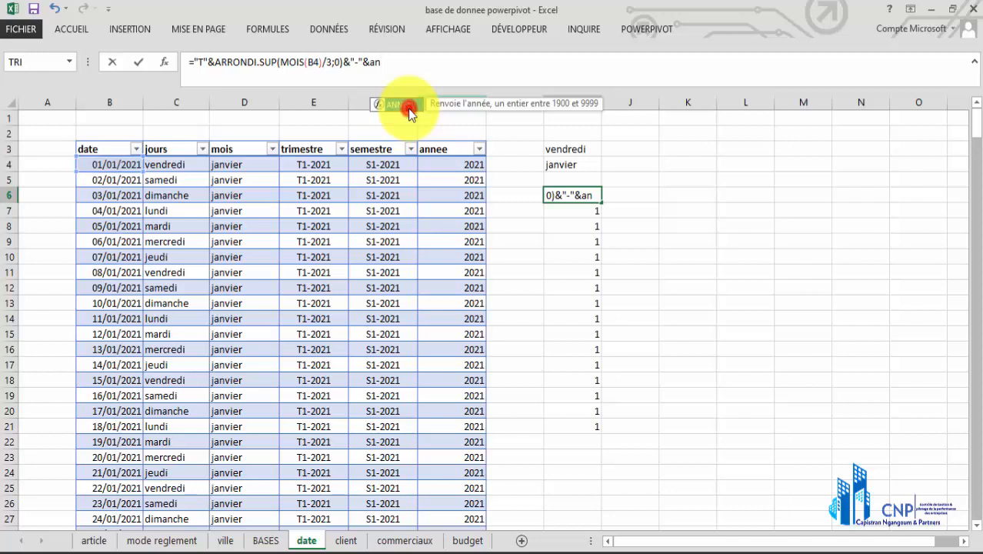
click(129, 167)
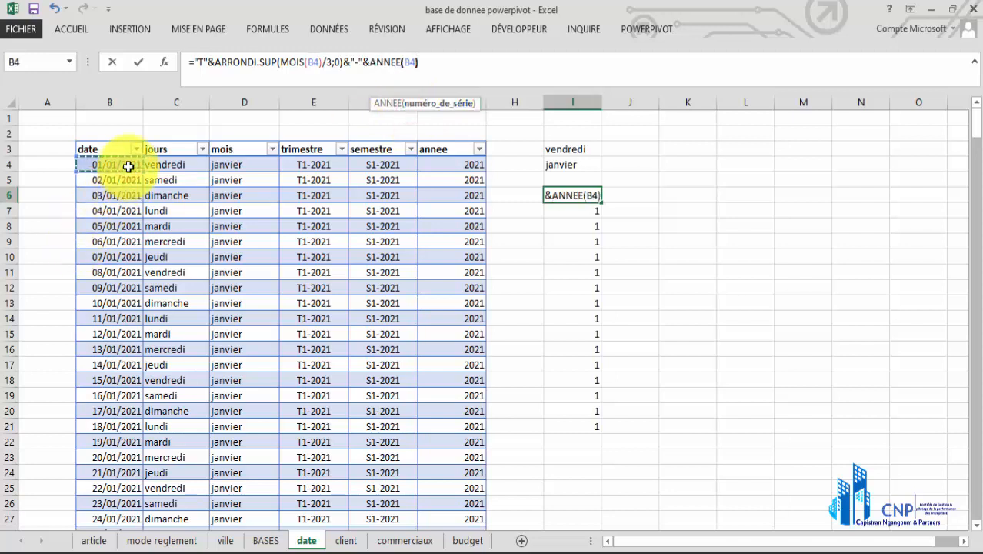
key(Return)
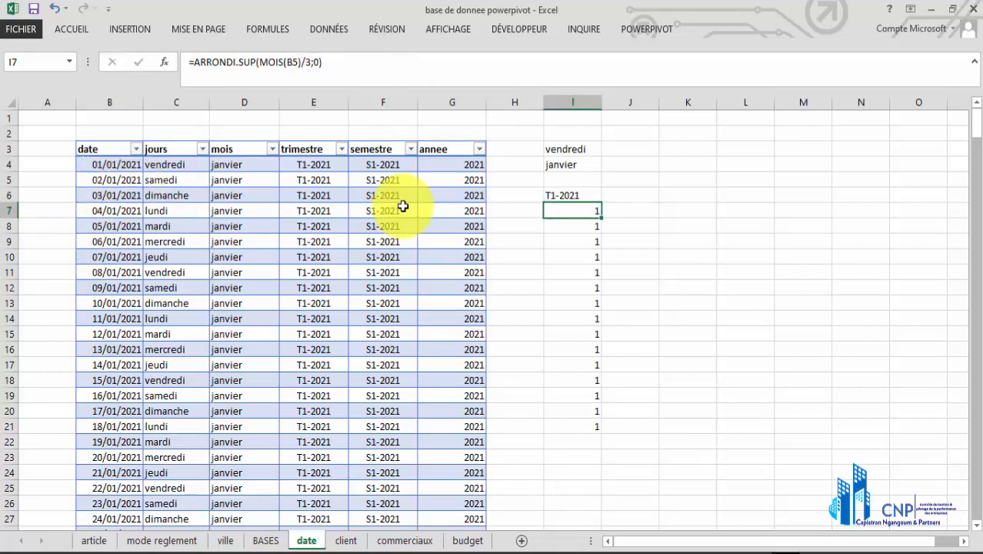
click(570, 193)
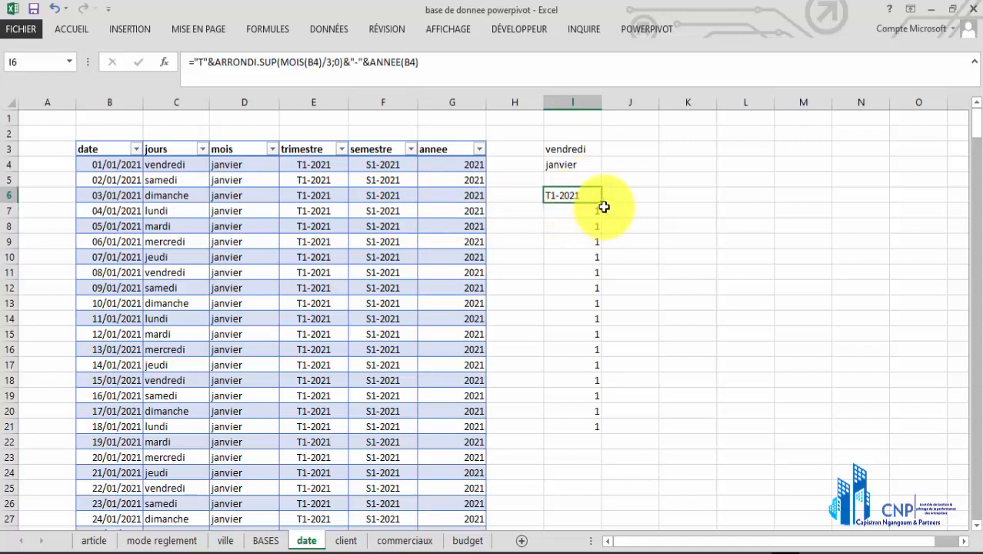
double_click(600, 202)
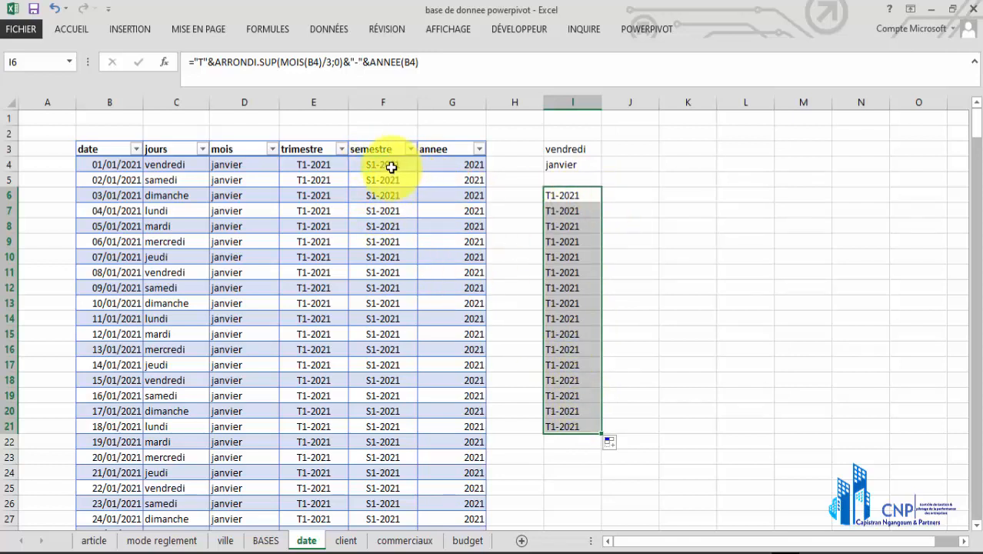
Enter the formula =MOIS(B4)/6 in cell J6 to divide the first date's month number by six
click(651, 195)
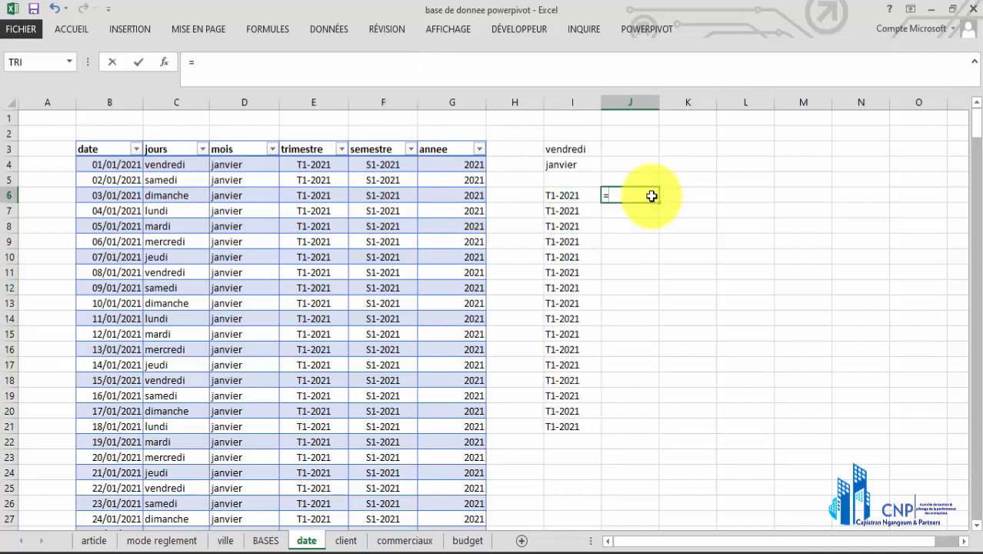
text(=mois)
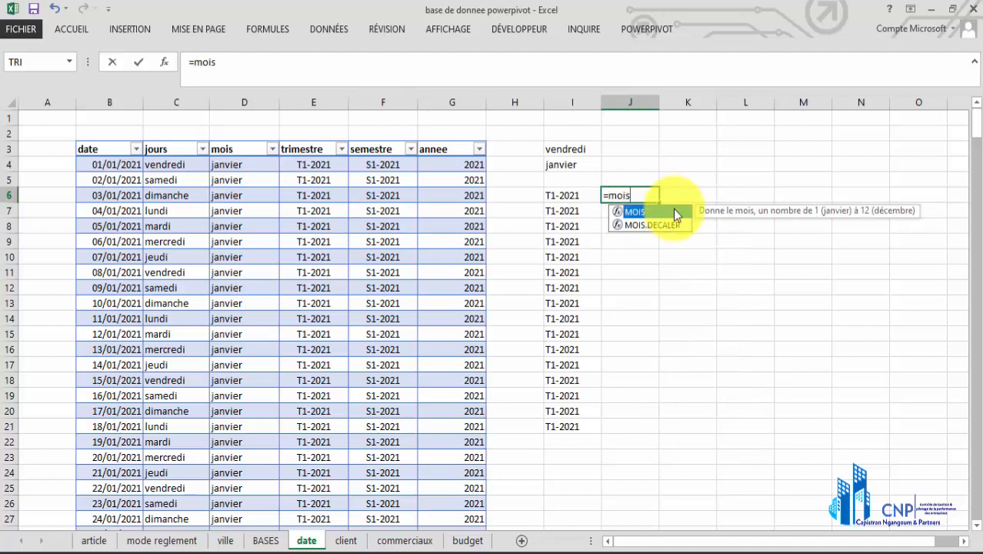
double_click(670, 208)
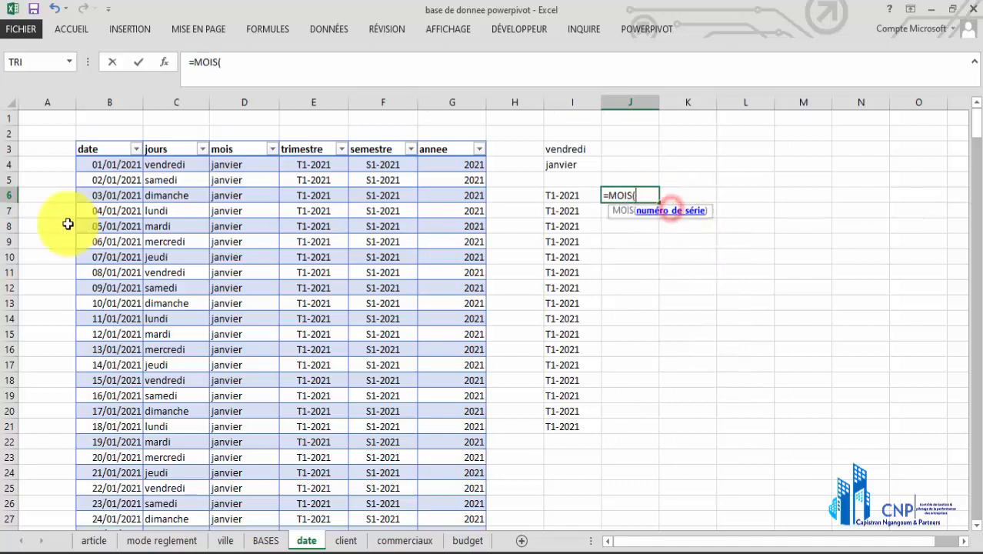
click(131, 167)
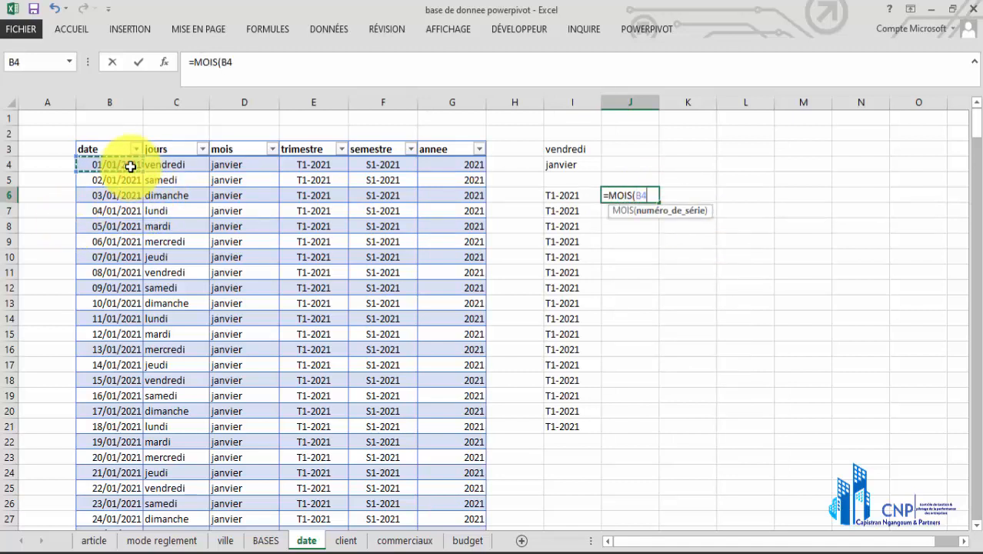
text()/6)
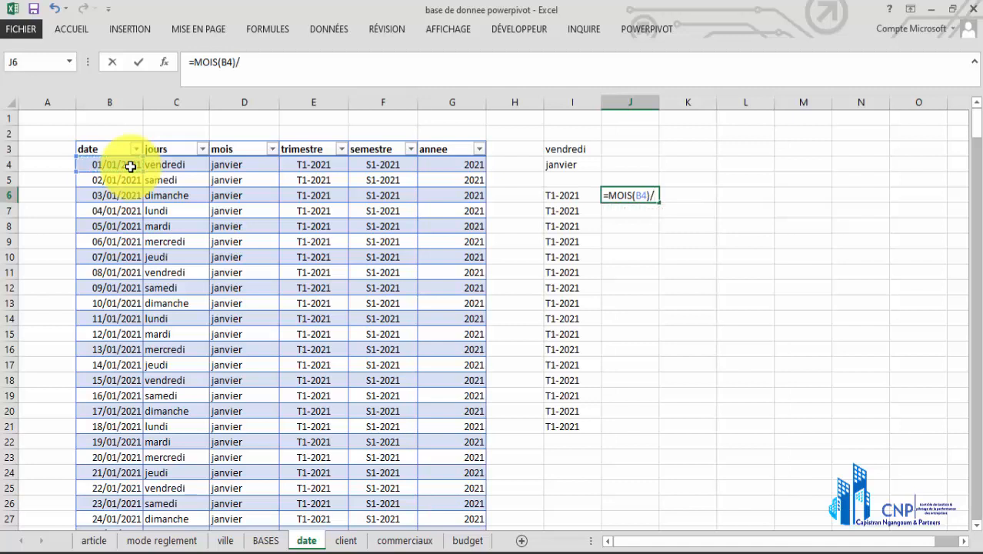
Wrap the month division in cell J6 in ARRONDI.SUP with 0 digits, giving =ARRONDI.SUP(MOIS(B4)/6;0)
click(193, 65)
text(q)
key(BackSpace)
text(a)
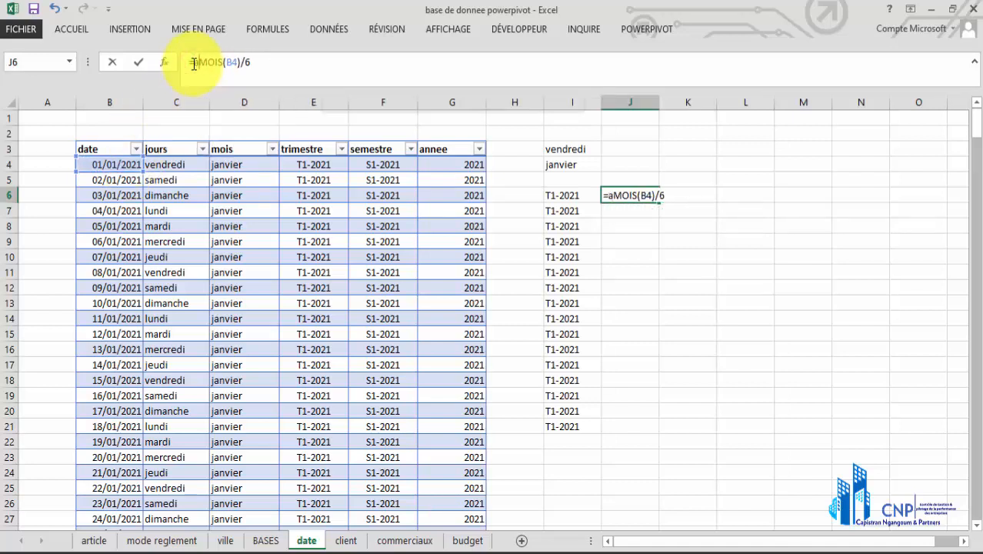
text(rro)
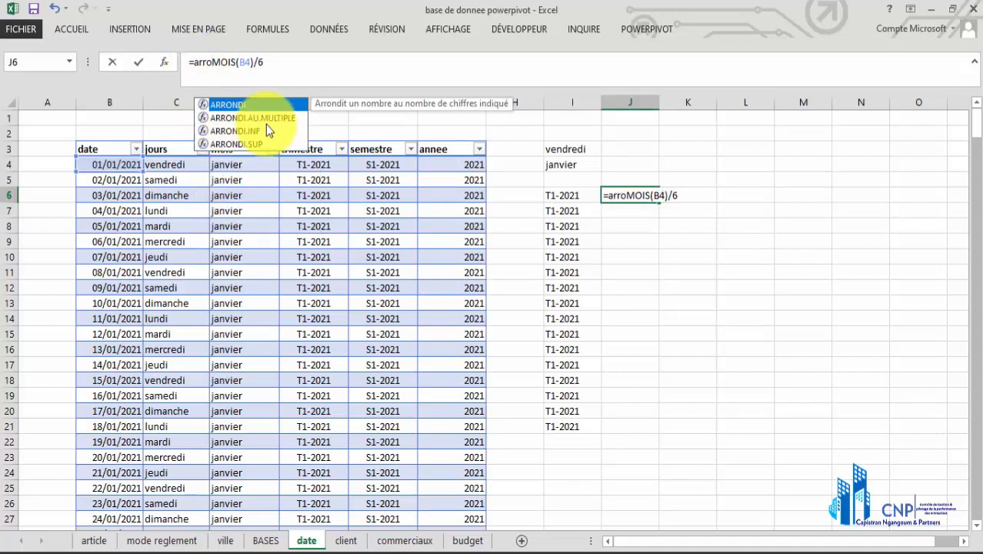
click(254, 144)
double_click(254, 146)
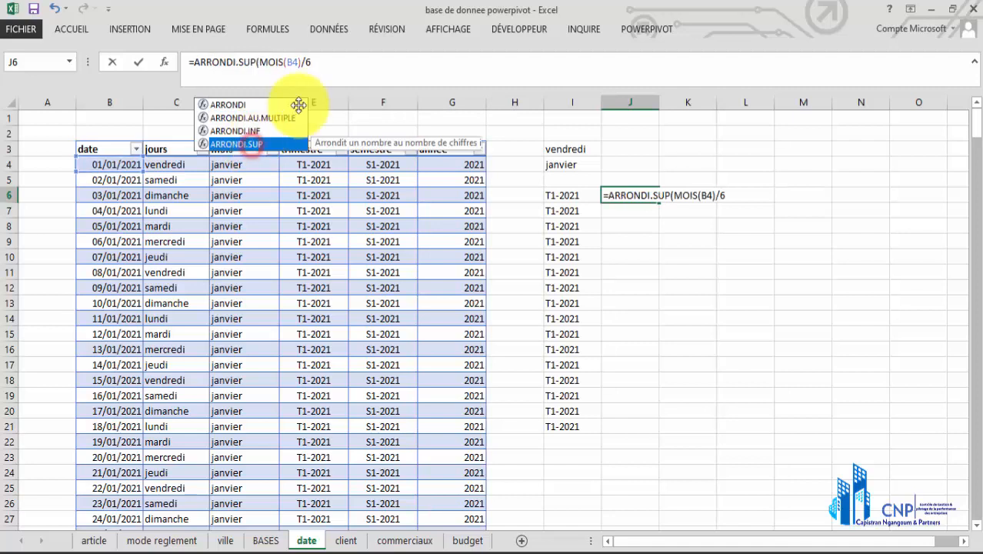
click(346, 62)
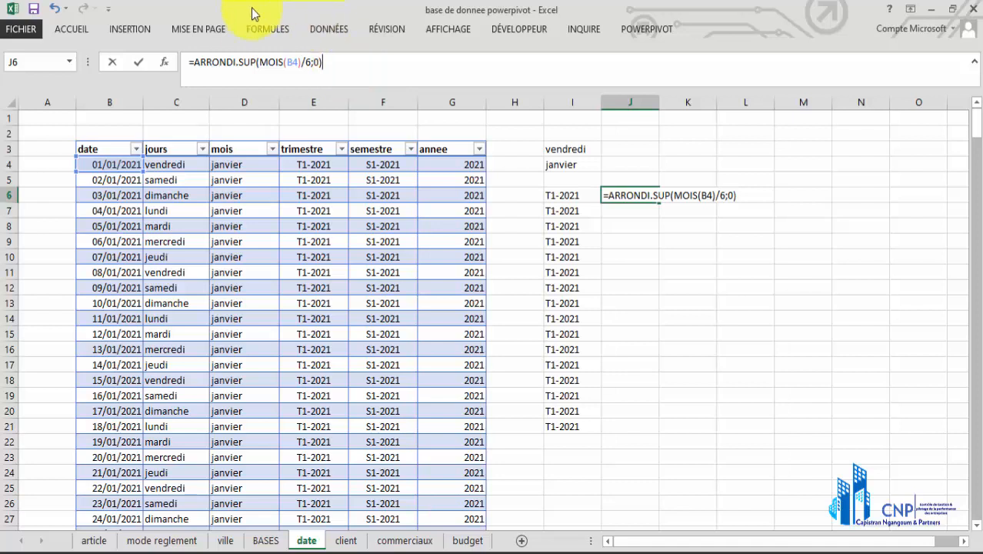
Add the prefix "S1"& before ARRONDI.SUP in the formula of cell J6
click(197, 64)
text("S!)
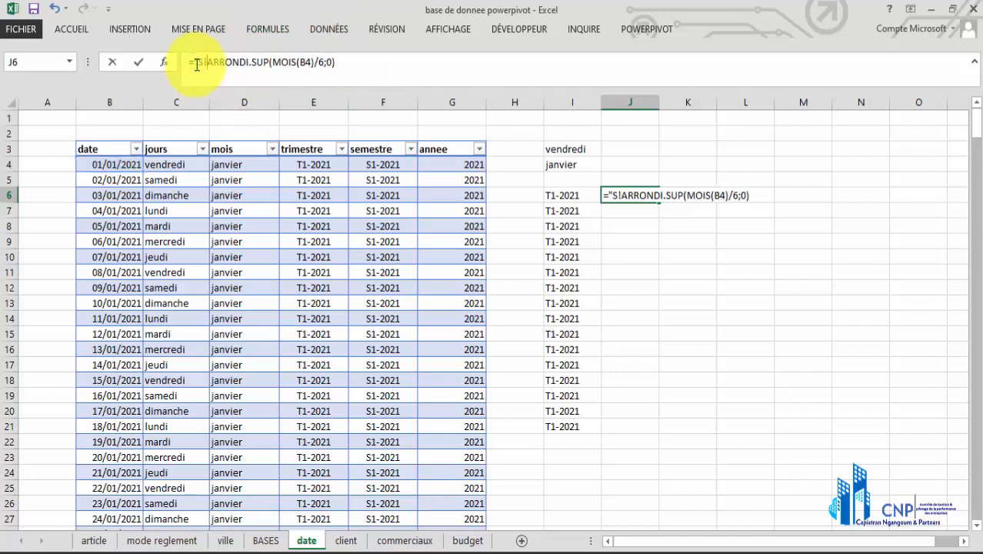
key(BackSpace)
text(1")
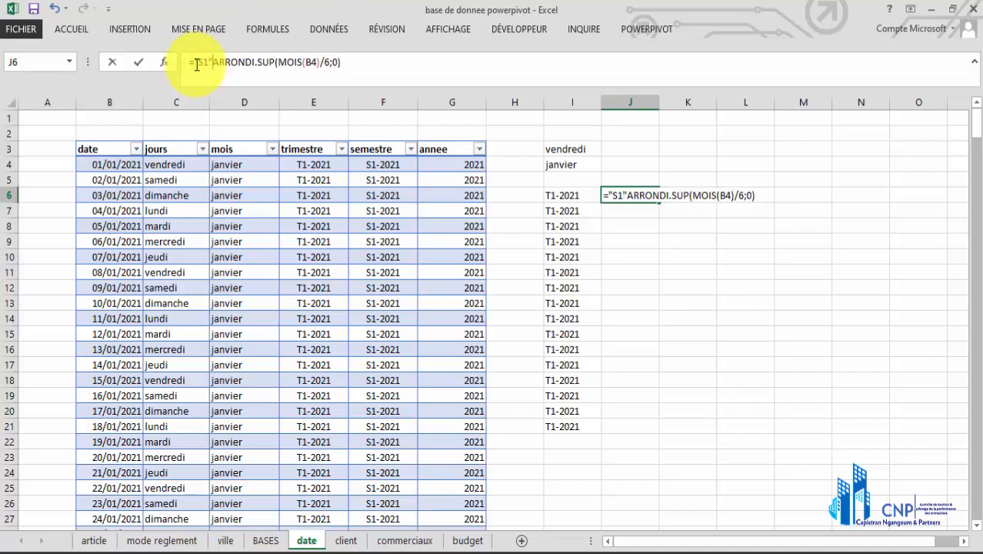
text(&)
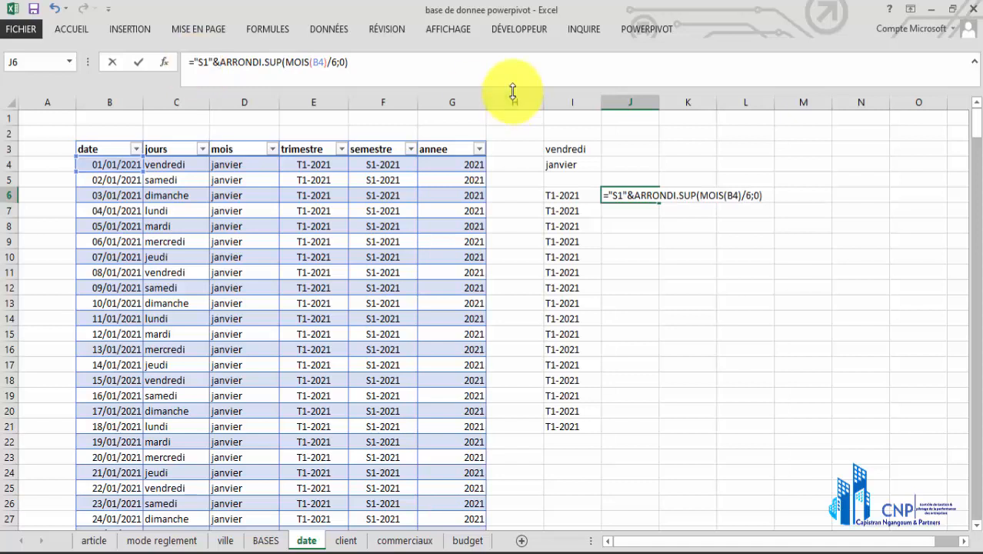
Append &"-"&ANNEE(B4) to the semester formula in cell J6 and enter it
click(416, 66)
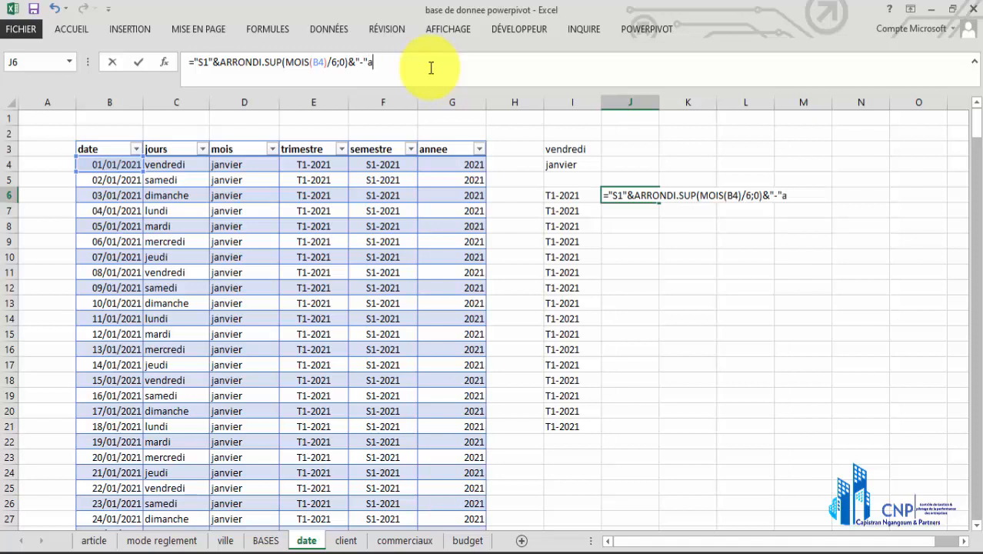
text(nn)
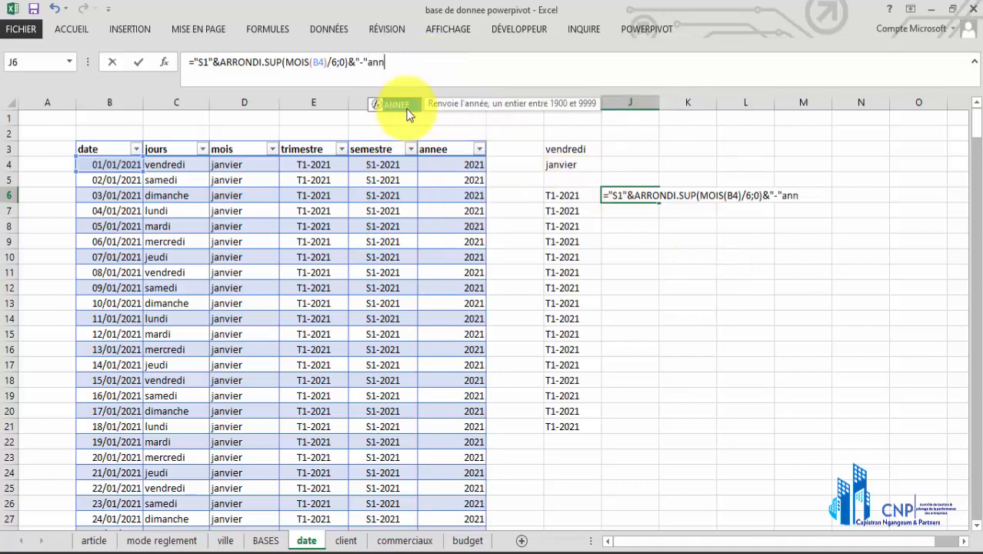
double_click(408, 107)
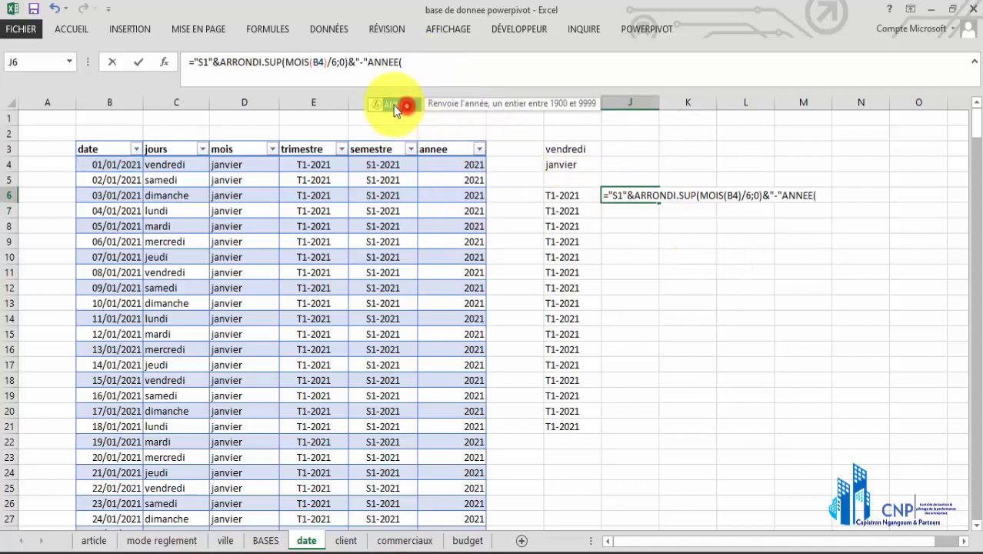
click(132, 165)
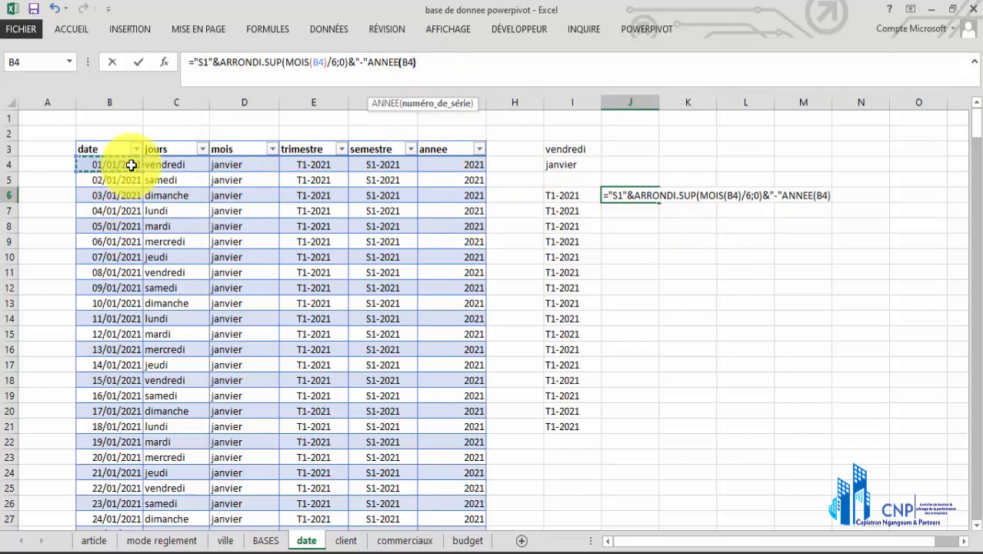
key(Return)
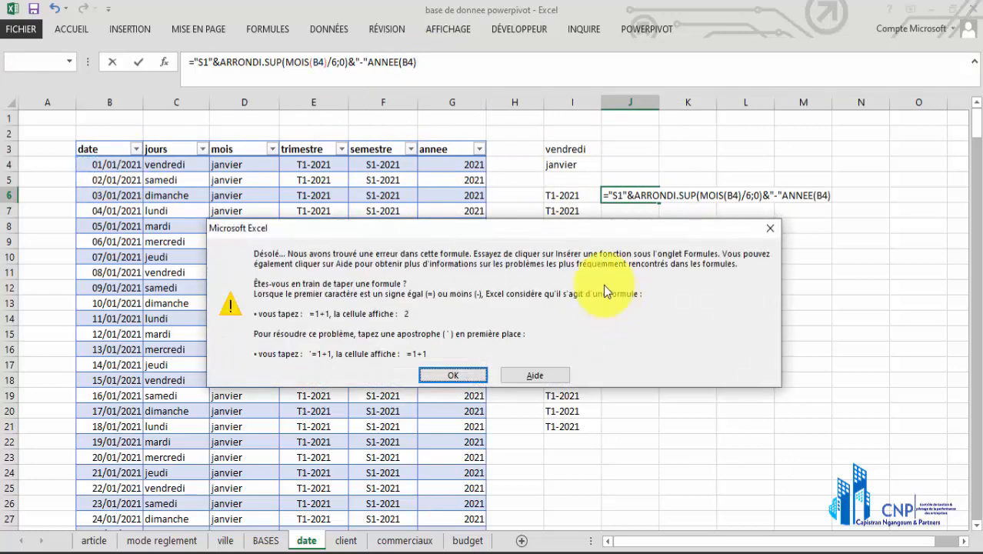
click(771, 228)
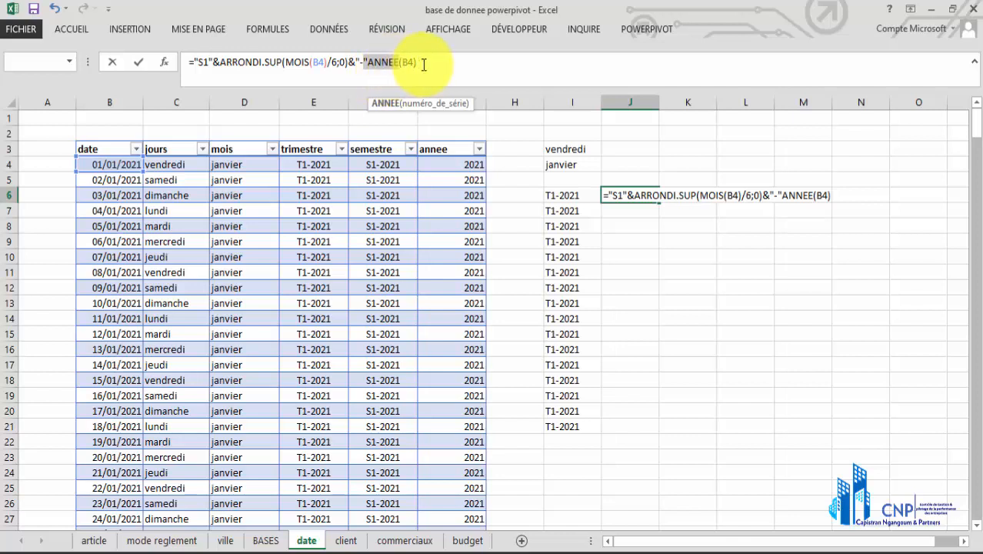
click(416, 61)
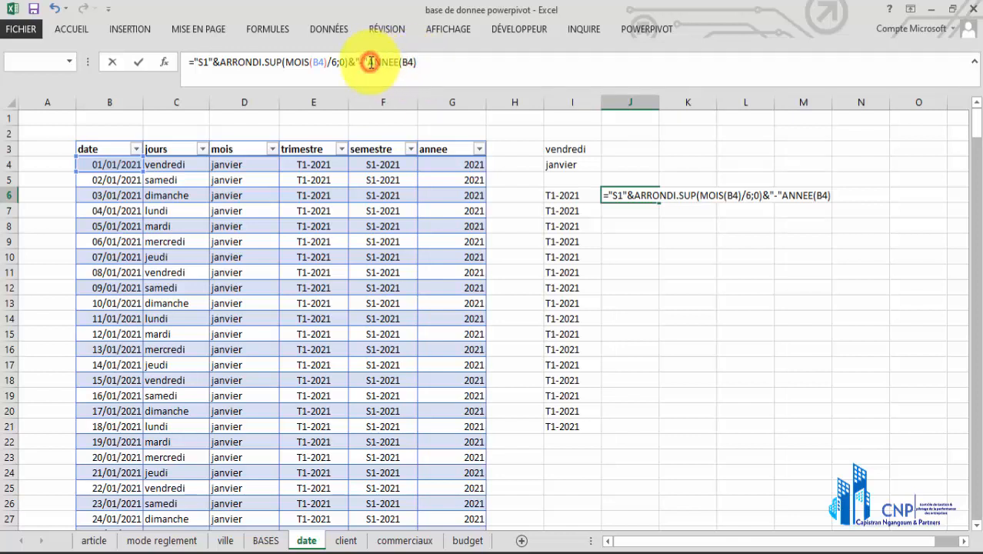
text(&)
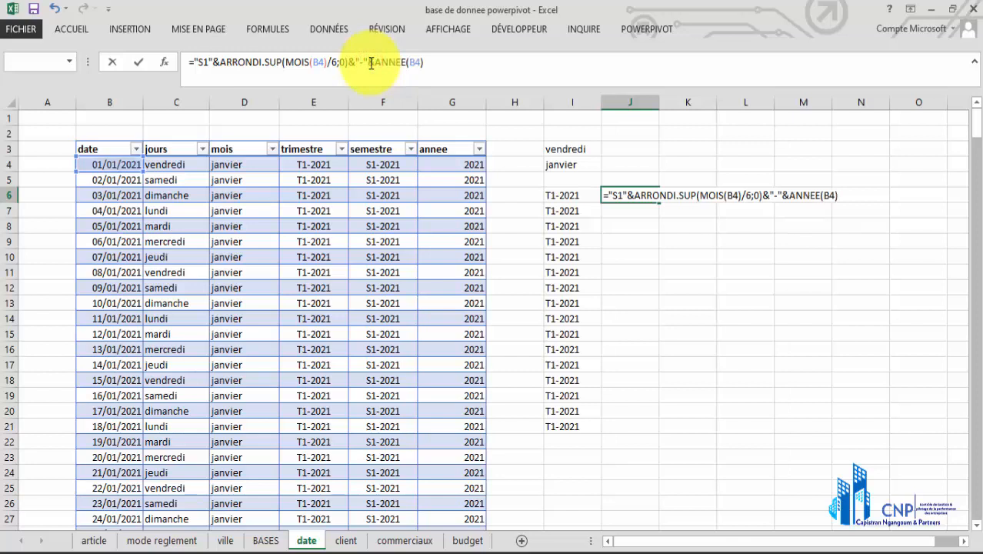
key(Return)
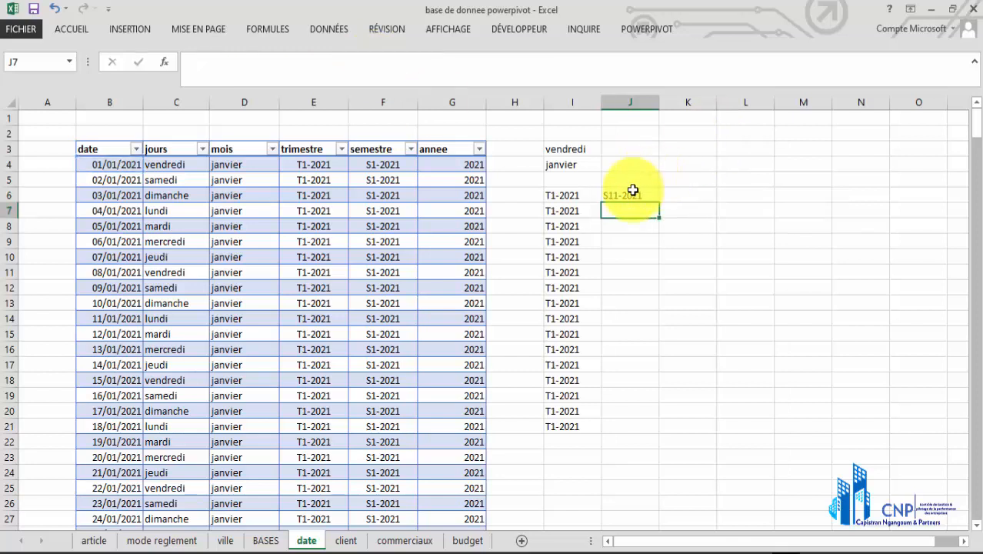
Correct the prefix in J6's formula to "S", matching the semestre formula in F4, and fill it down to J21
click(629, 195)
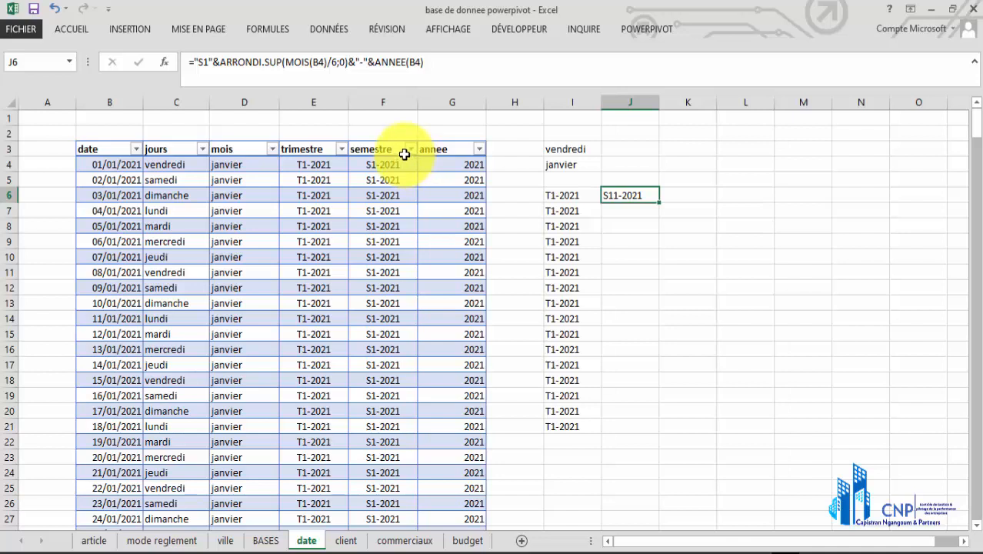
click(384, 178)
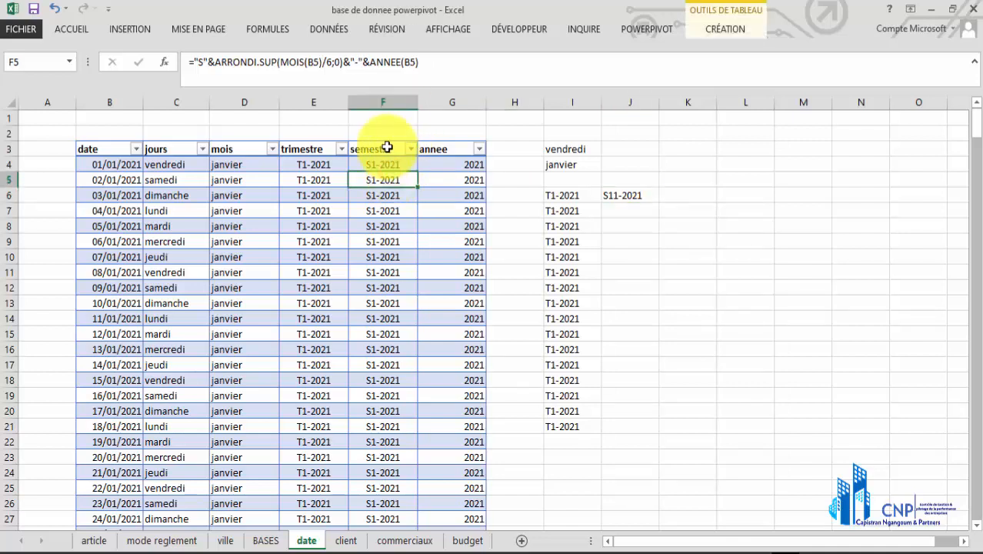
click(384, 160)
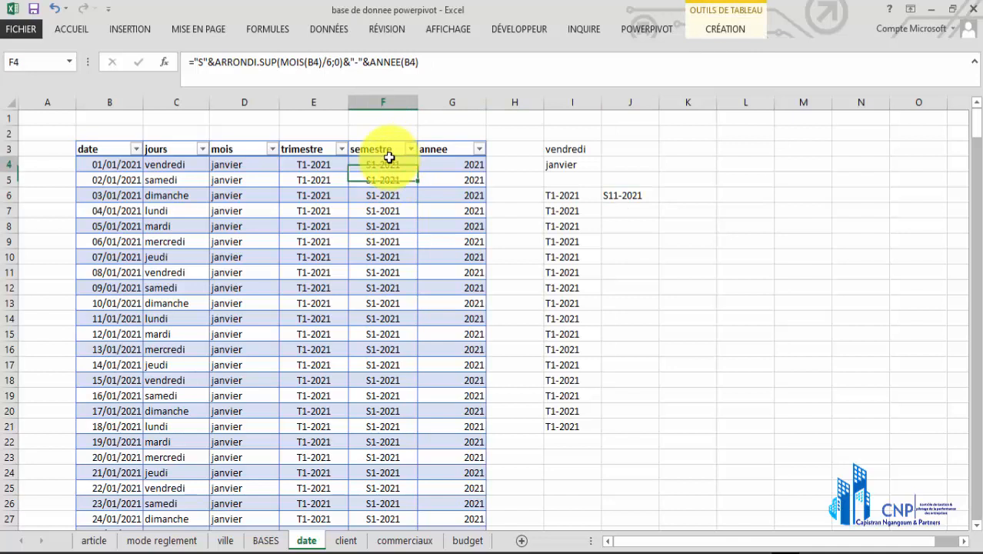
click(612, 202)
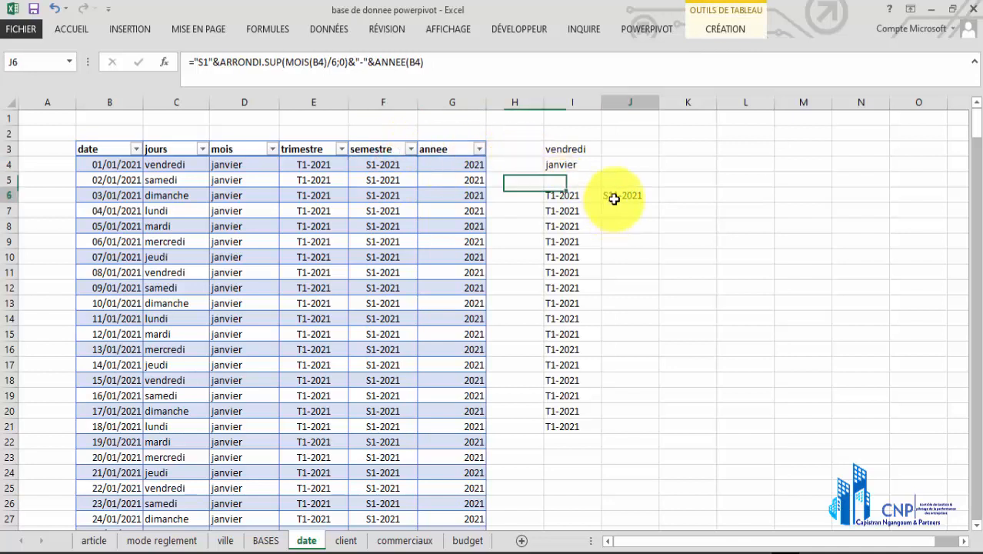
click(210, 68)
key(BackSpace)
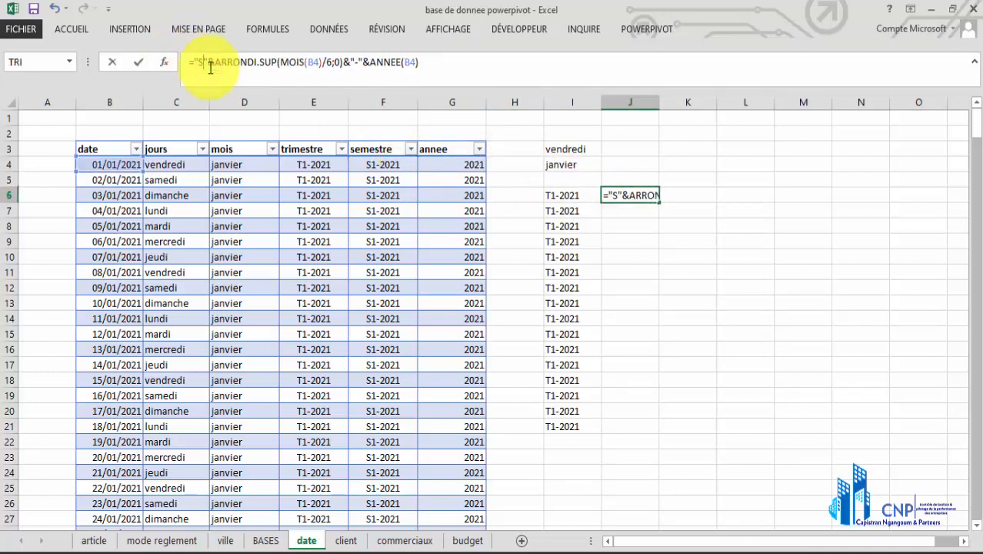
key(Return)
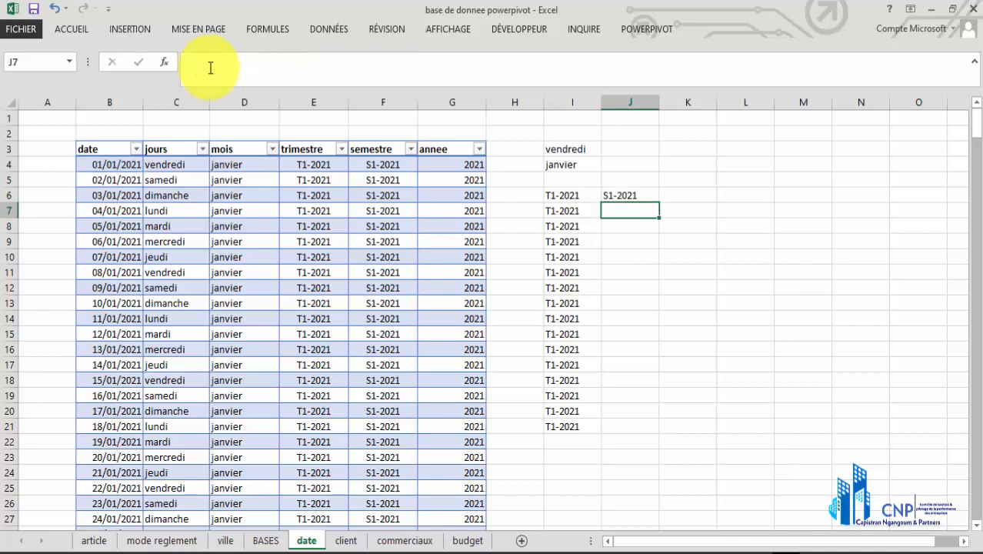
click(616, 191)
double_click(660, 201)
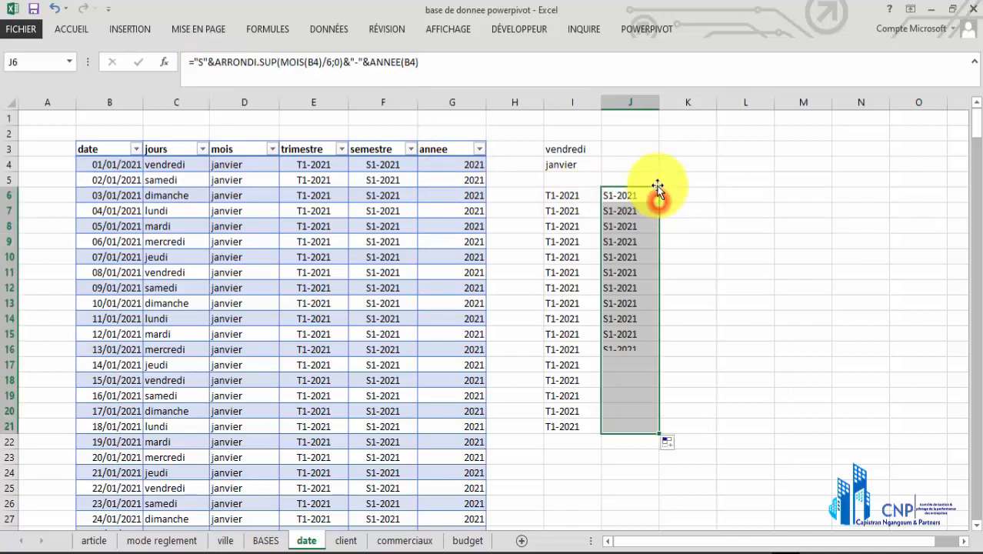
Consult the annee formula in G4, enter =ANNEE(B4) in cell K6 and fill it down to K21
click(459, 163)
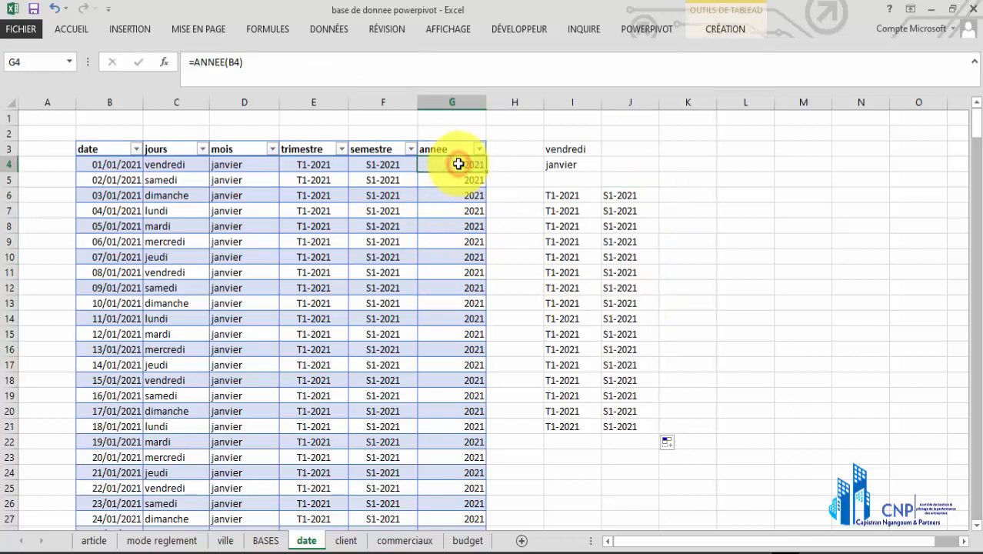
click(672, 192)
text(=ann)
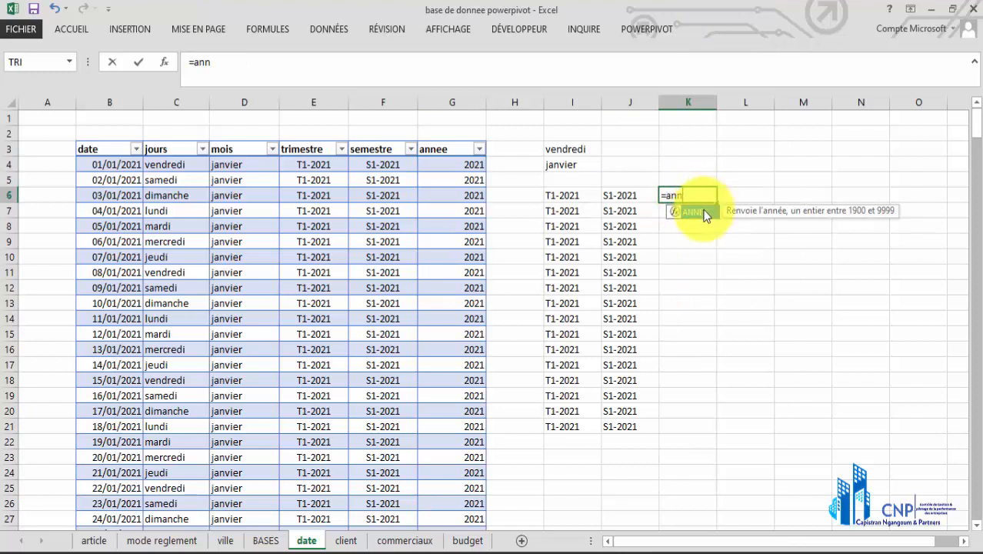
double_click(693, 212)
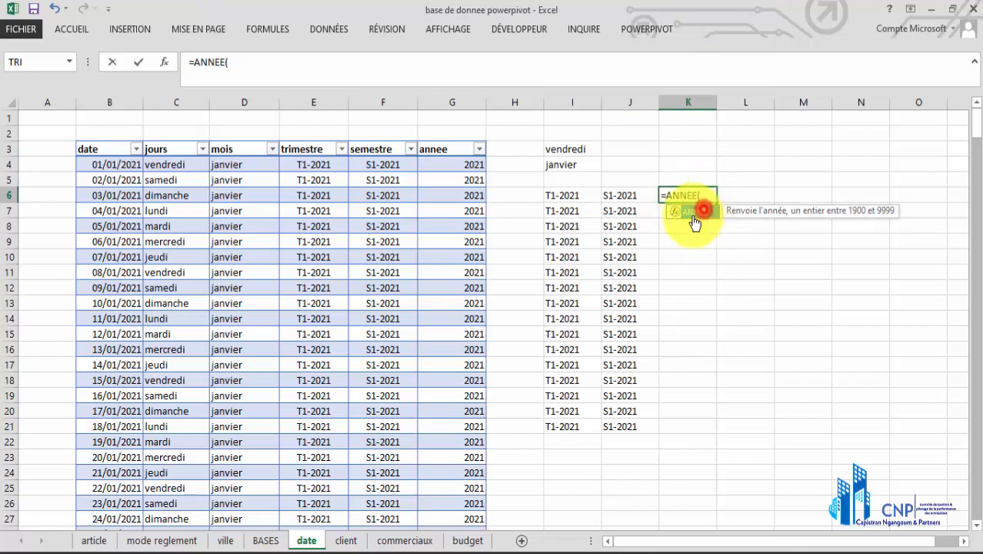
click(131, 164)
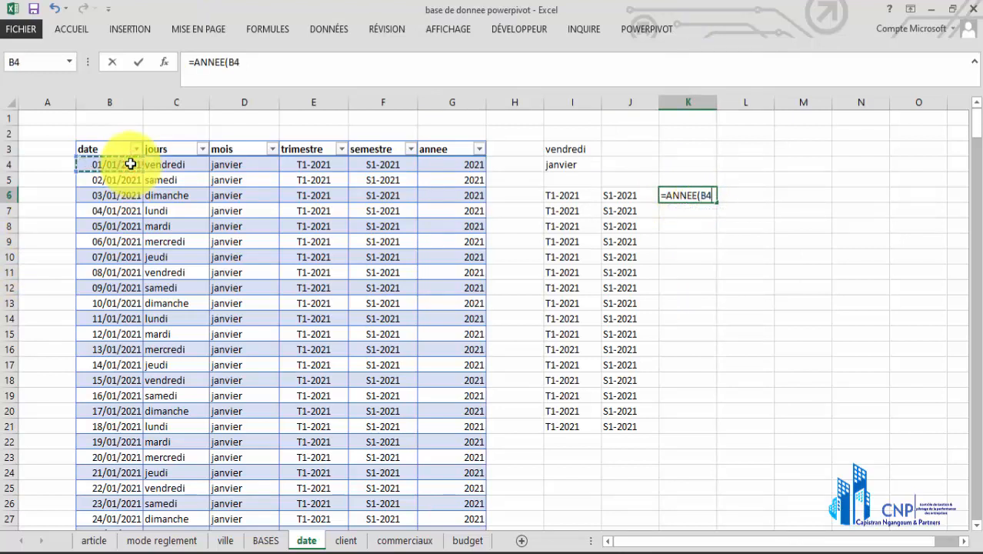
key(Return)
click(690, 193)
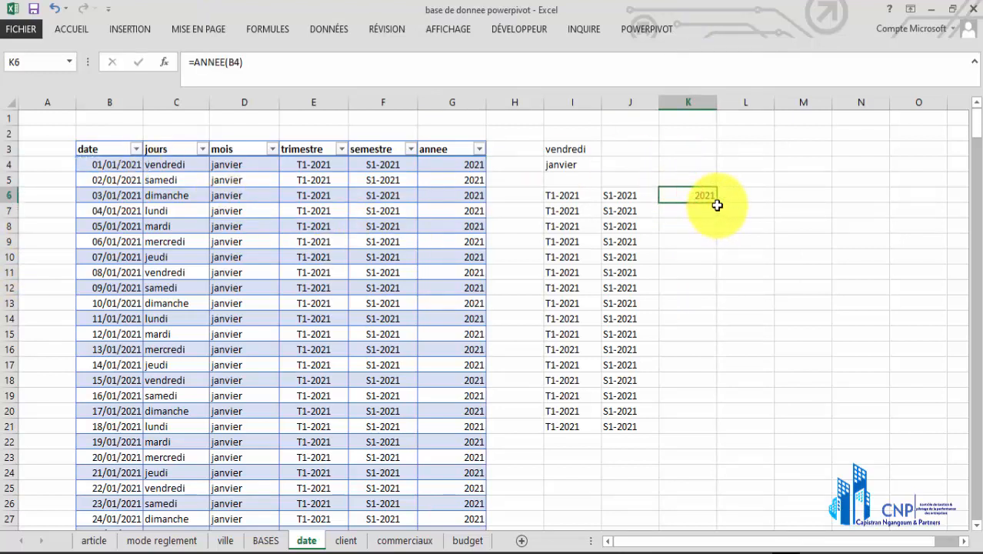
double_click(715, 202)
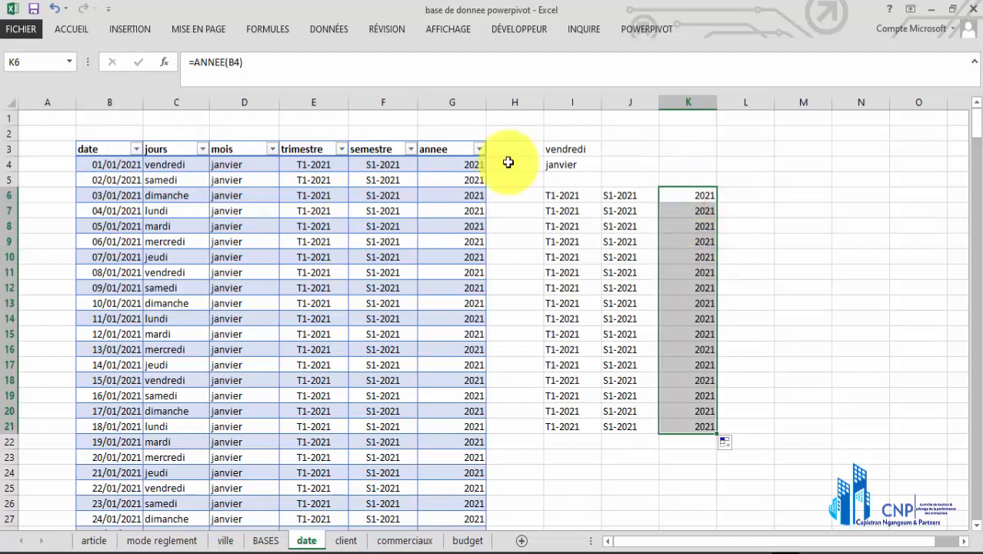
Clear the demonstration formulas from the range I3:L24
click(568, 194)
drag(544, 149, 735, 472)
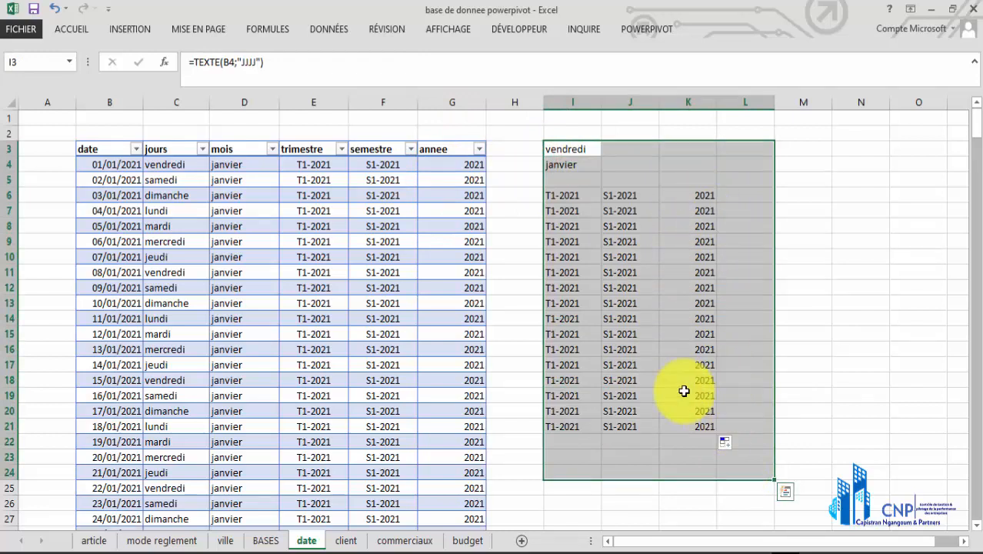
key(Delete)
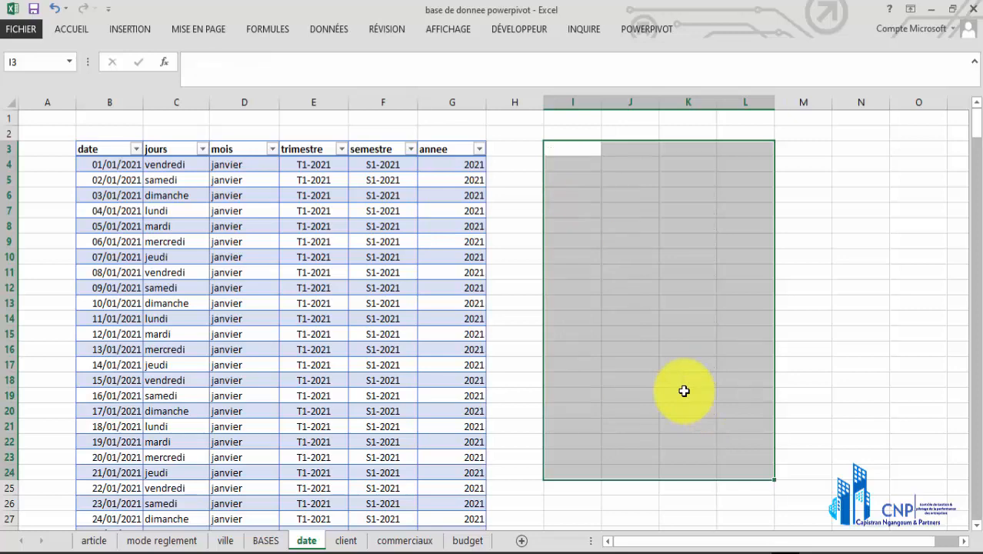
click(676, 317)
Review the date table's date, jours, mois, trimestre, semestre and annee columns one after another
scroll(292, 300, down, 1)
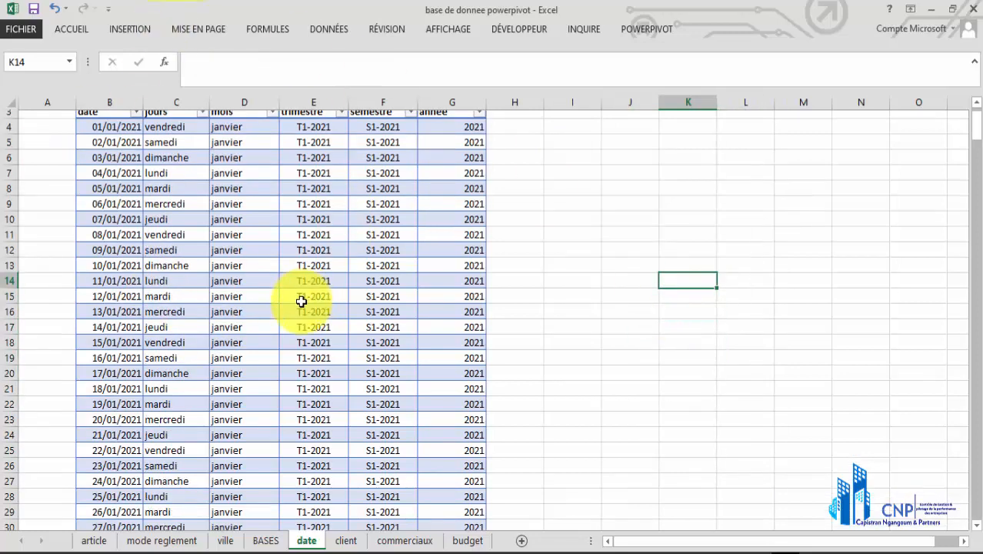
scroll(297, 301, up, 1)
click(289, 273)
click(231, 224)
click(451, 367)
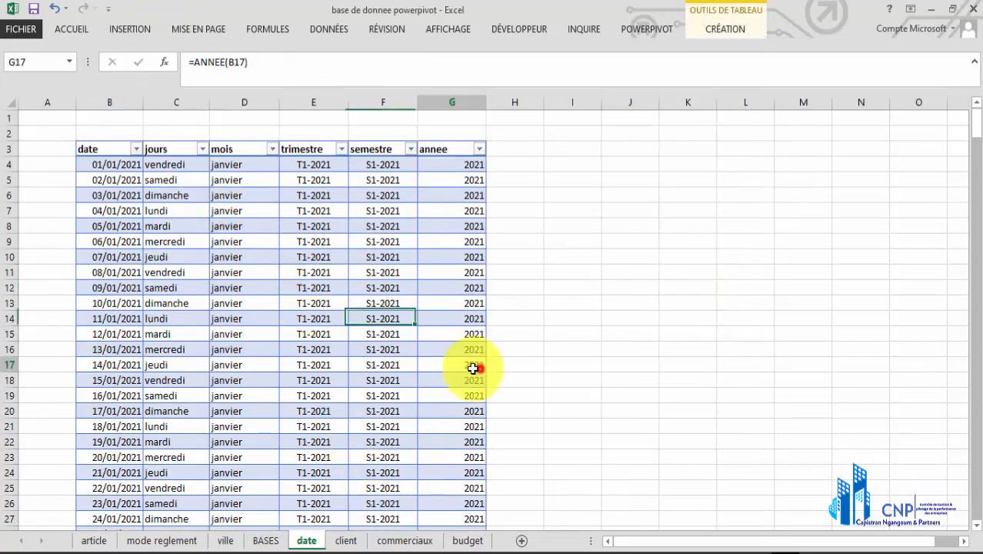
drag(101, 163, 105, 373)
drag(176, 165, 177, 411)
drag(245, 166, 257, 339)
click(312, 168)
drag(312, 168, 319, 335)
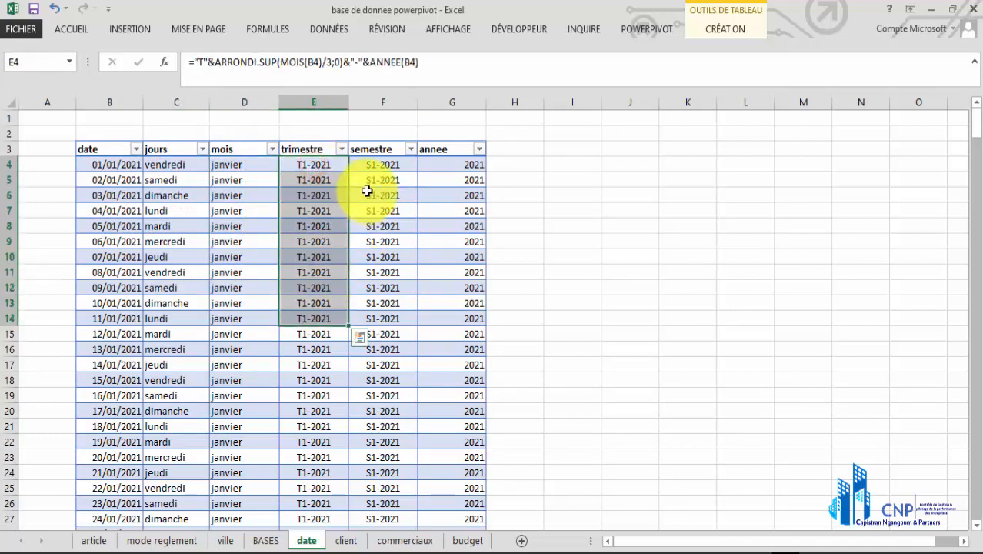
drag(381, 165, 385, 335)
drag(450, 163, 454, 334)
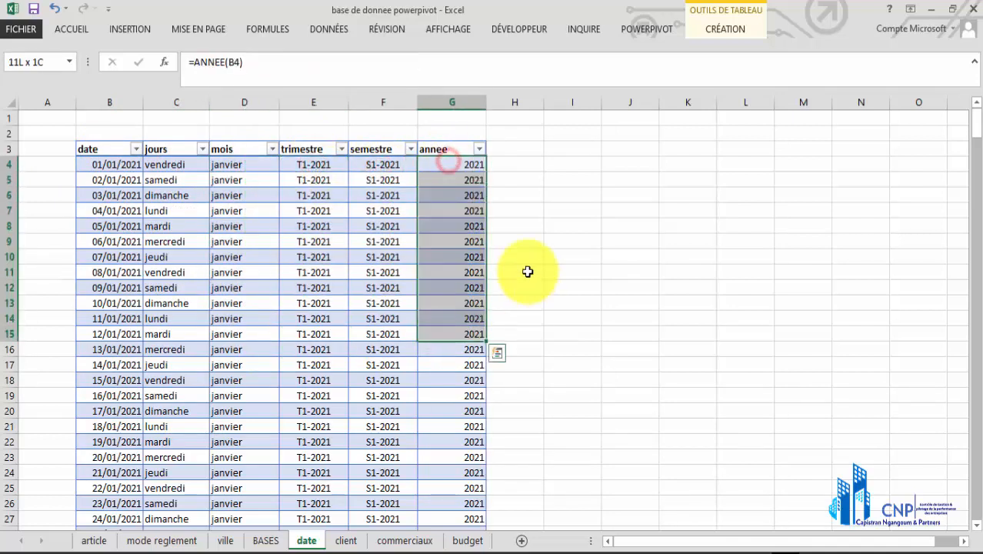
Review the tables on the client, commerciaux, budget, date, ville, mode reglement, article and BASES sheets
click(528, 272)
click(347, 541)
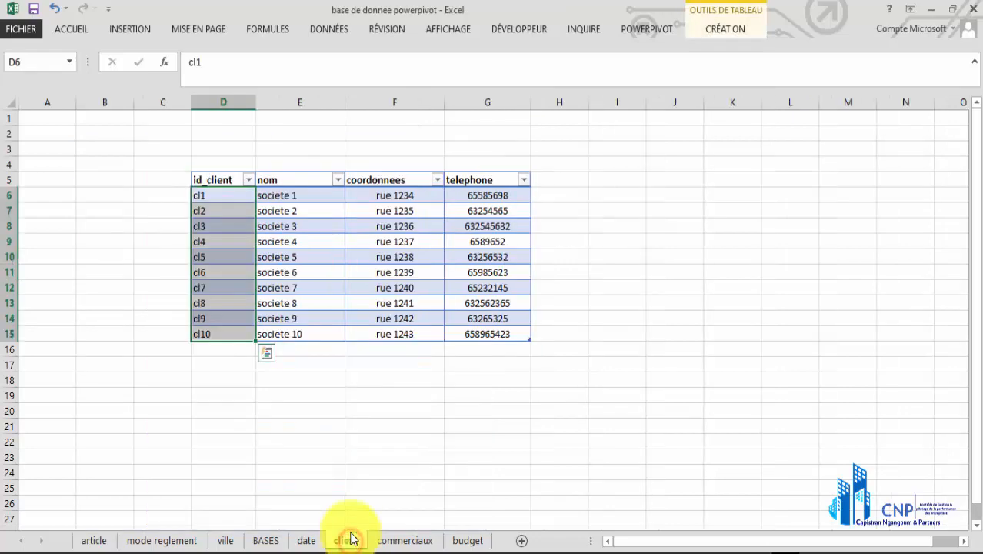
click(409, 540)
click(468, 541)
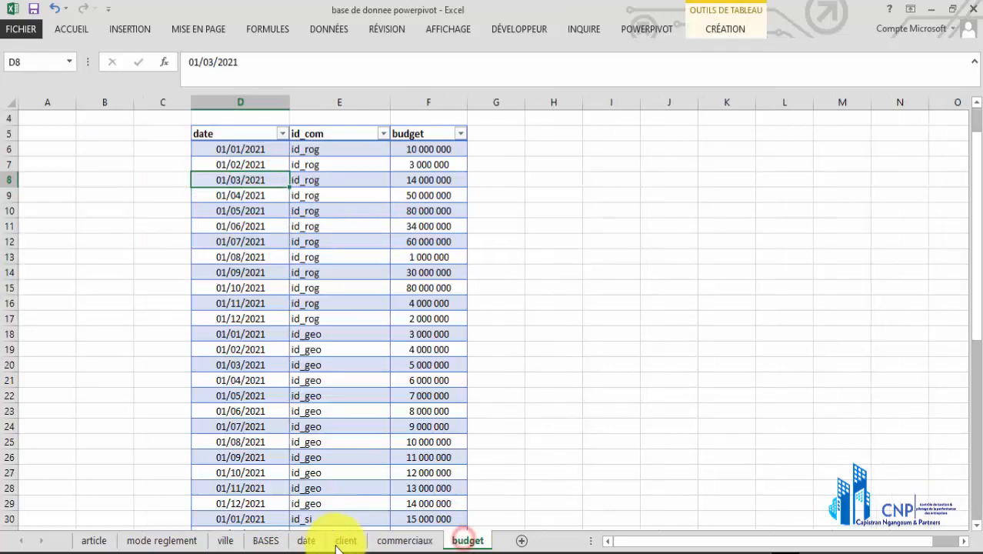
click(312, 540)
click(227, 541)
click(161, 540)
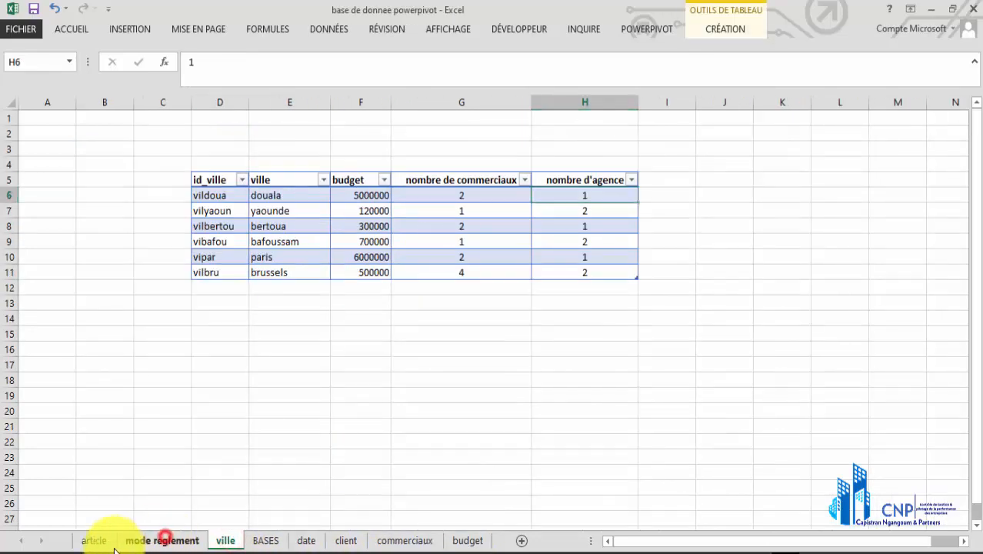
click(93, 542)
click(663, 195)
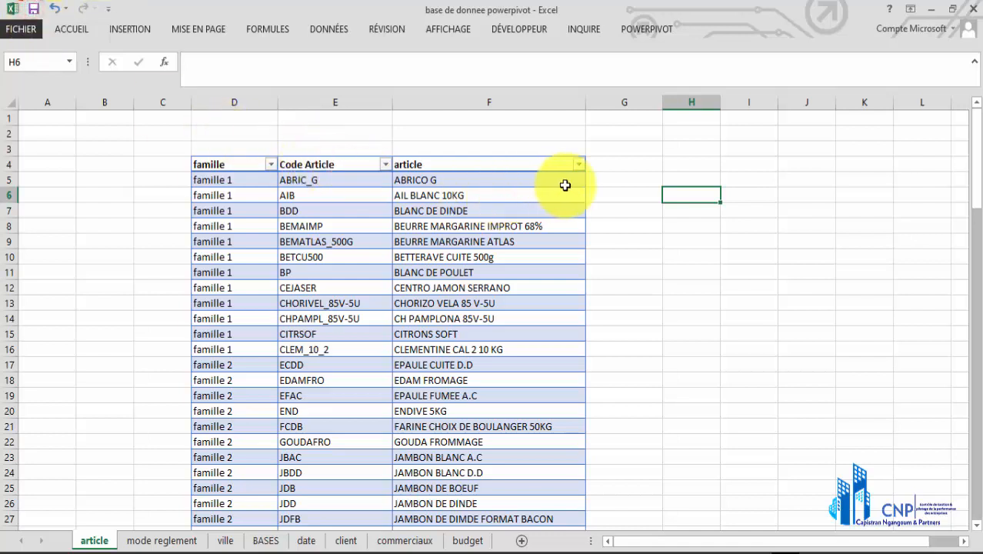
click(158, 540)
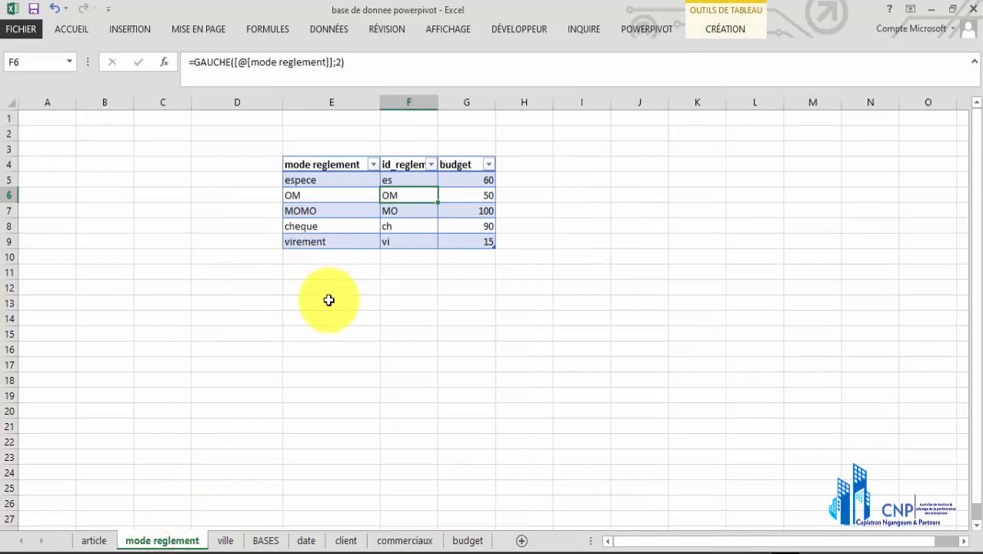
click(232, 539)
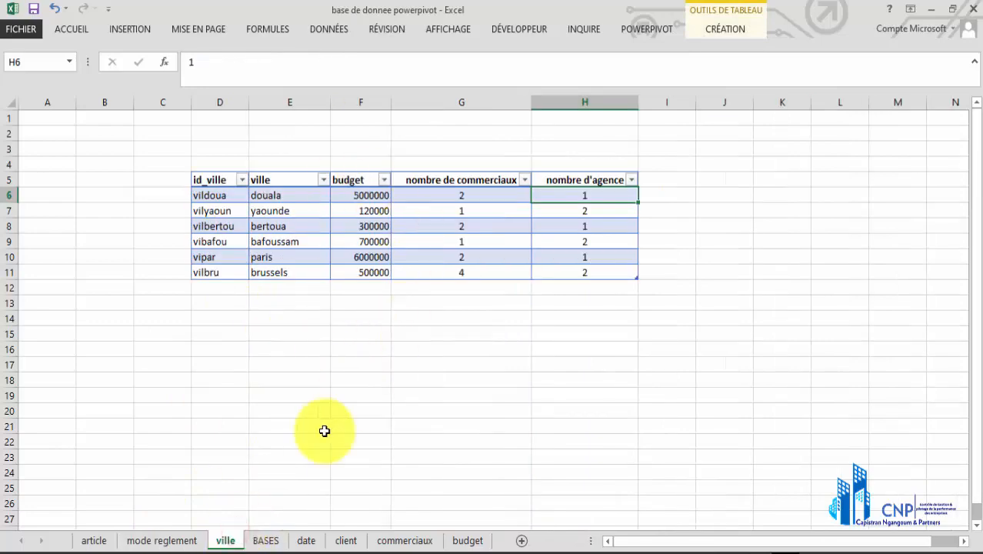
click(266, 540)
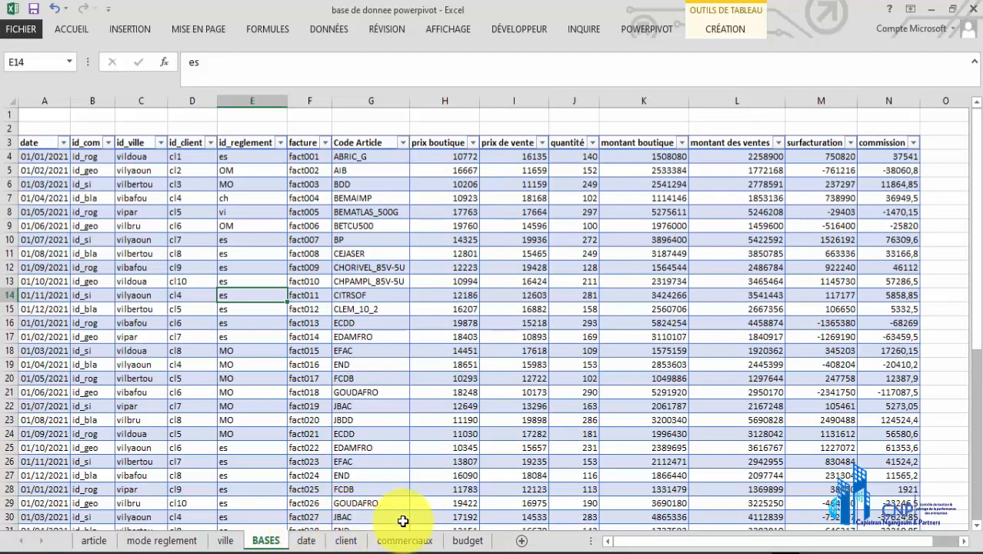
click(466, 541)
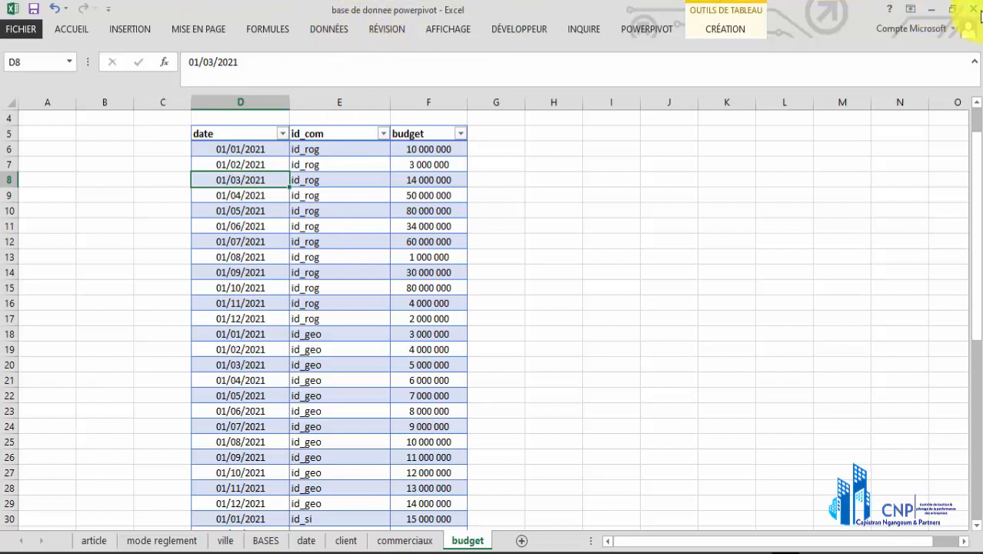
Leave the database workbook, find and launch Excel 2013 from Windows search, and create a blank workbook
click(334, 552)
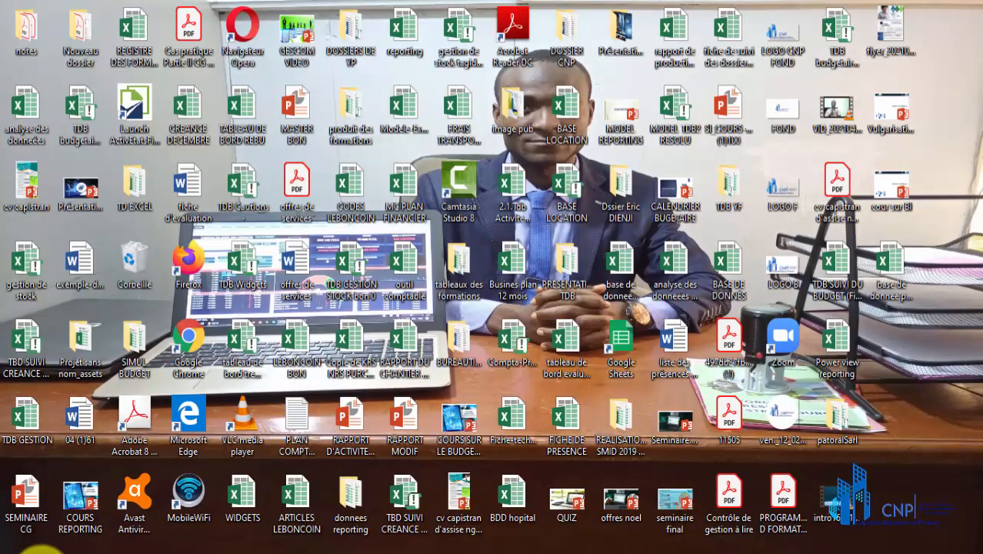
click(39, 551)
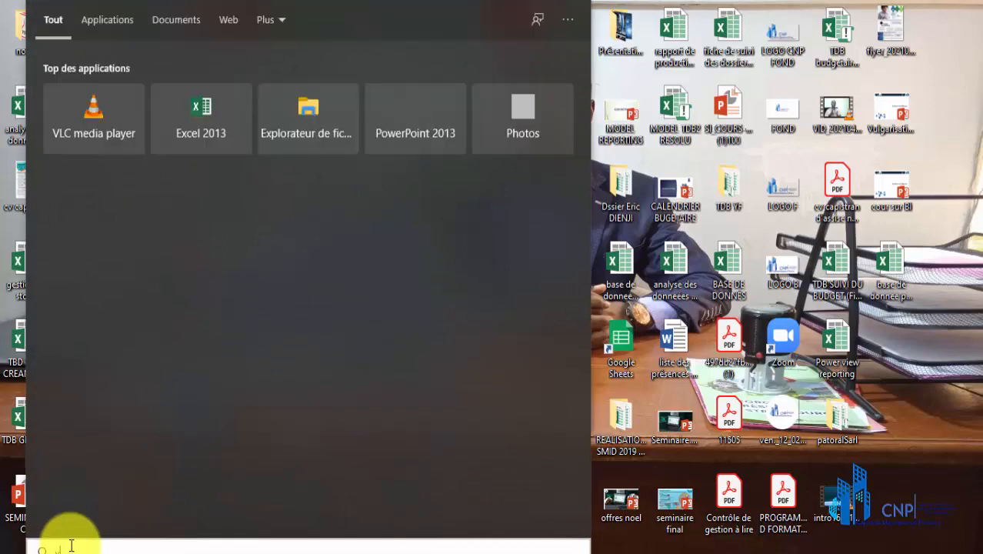
text(x)
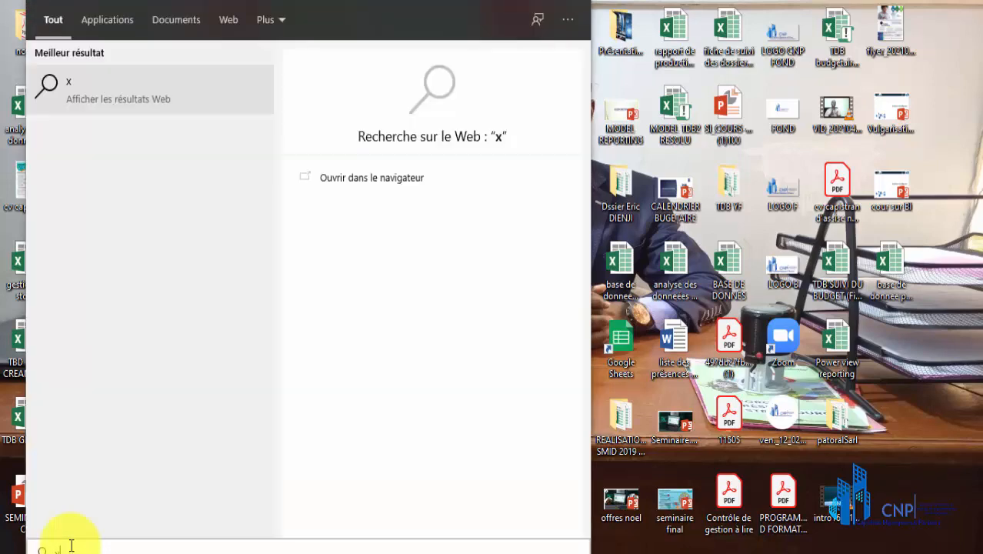
key(BackSpace)
text(exce)
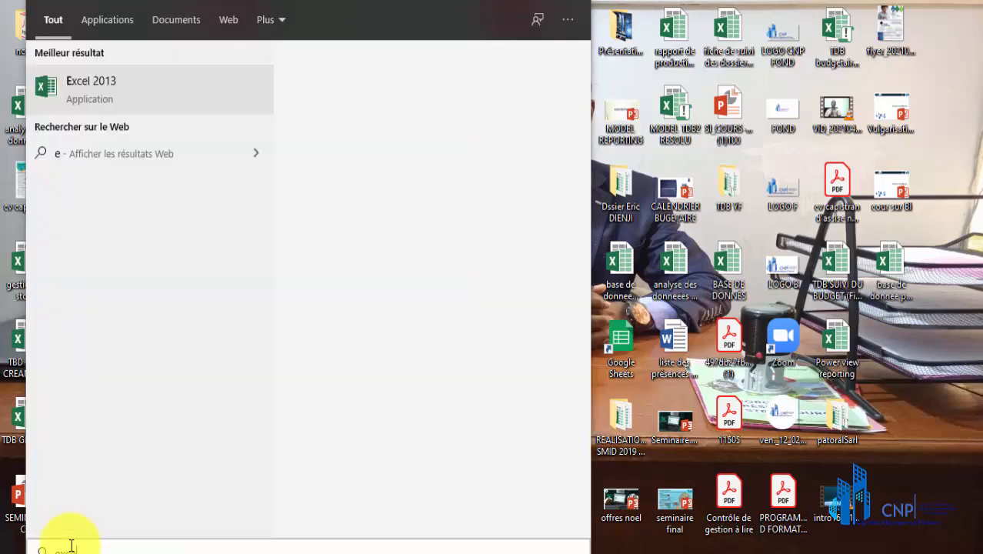
click(159, 90)
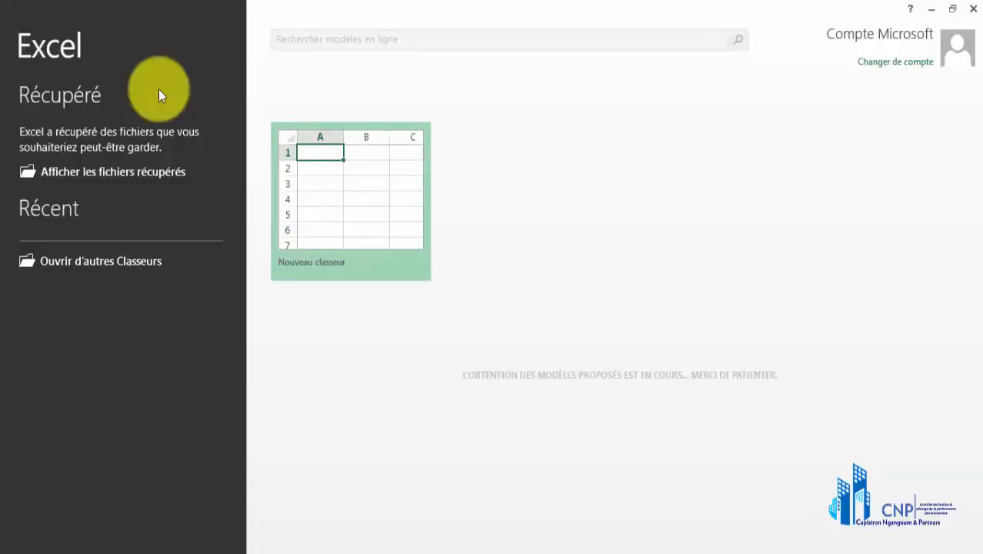
click(323, 197)
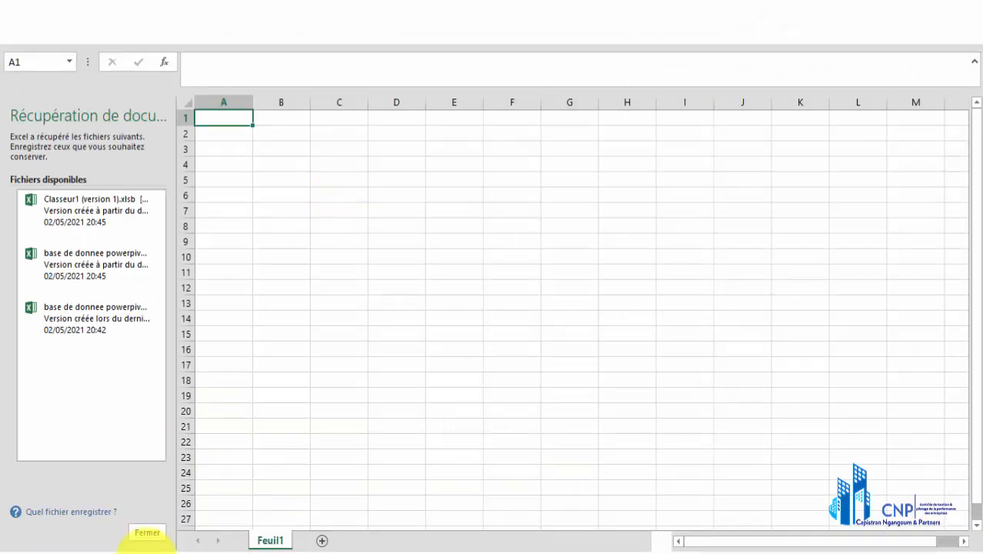
Close the document recovery list, choosing to keep the recovered files for viewing at another start
click(155, 530)
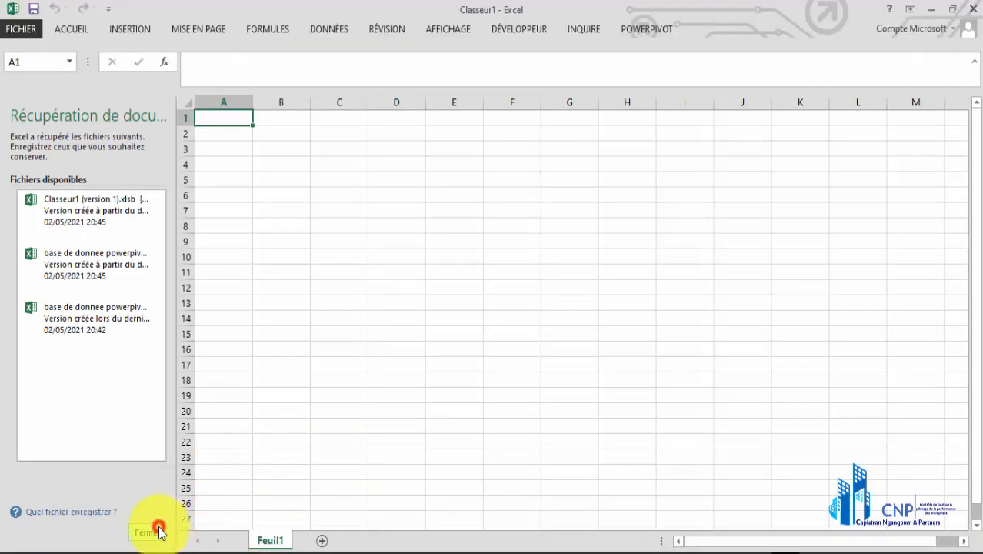
click(239, 197)
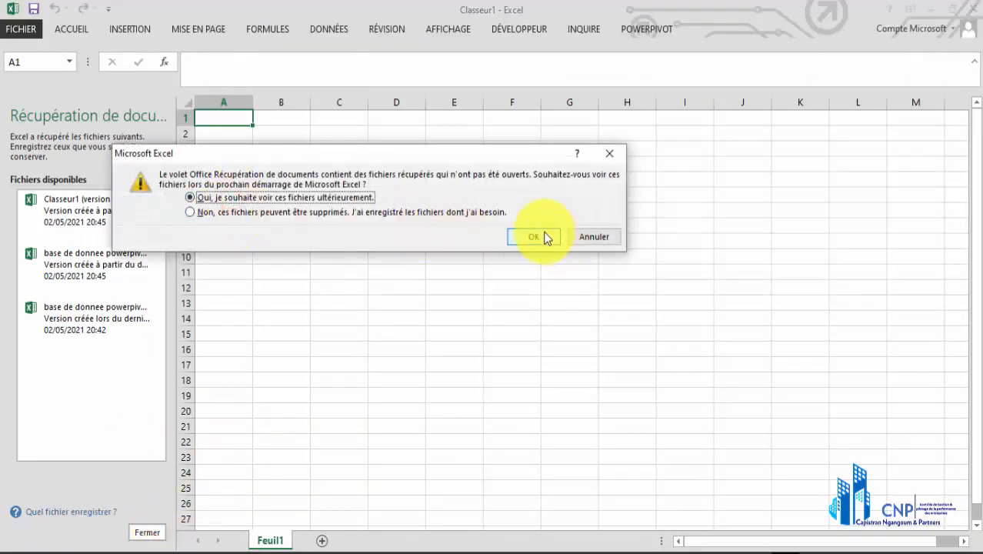
click(543, 235)
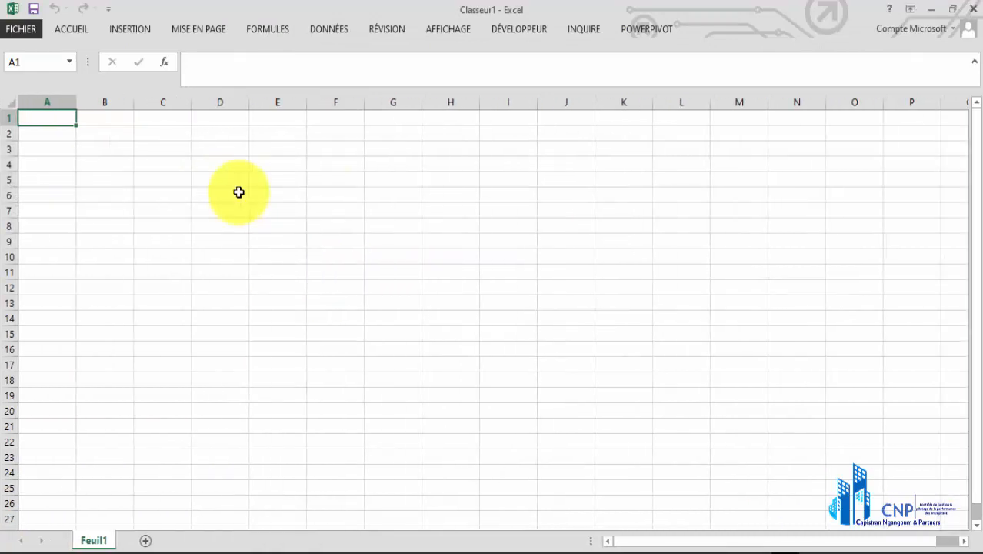
click(239, 192)
click(283, 190)
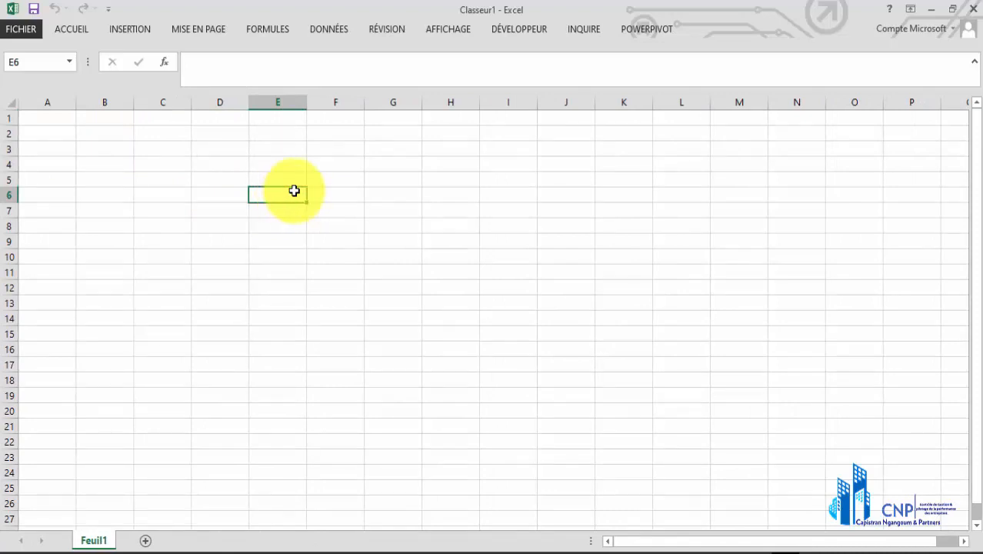
click(411, 193)
click(567, 228)
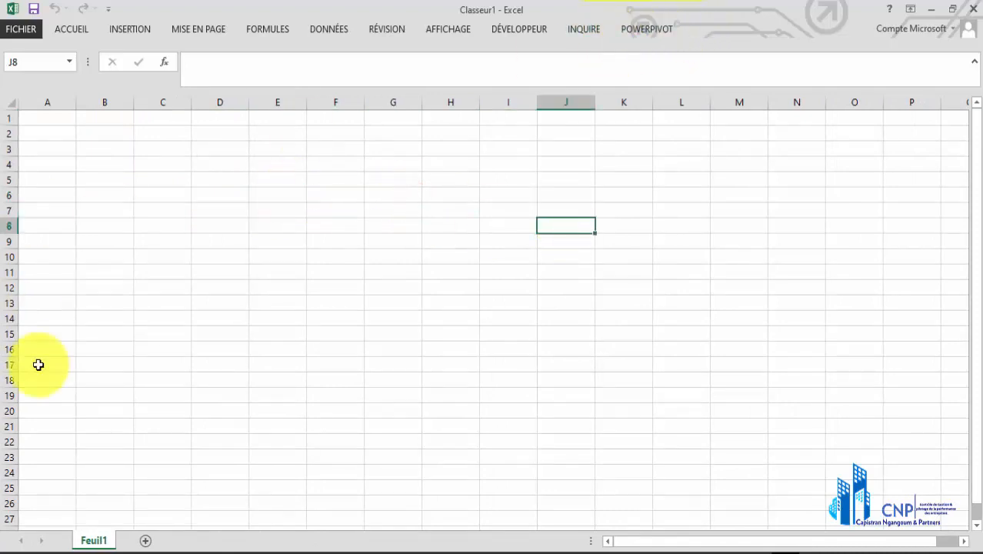
click(210, 364)
click(617, 208)
click(368, 200)
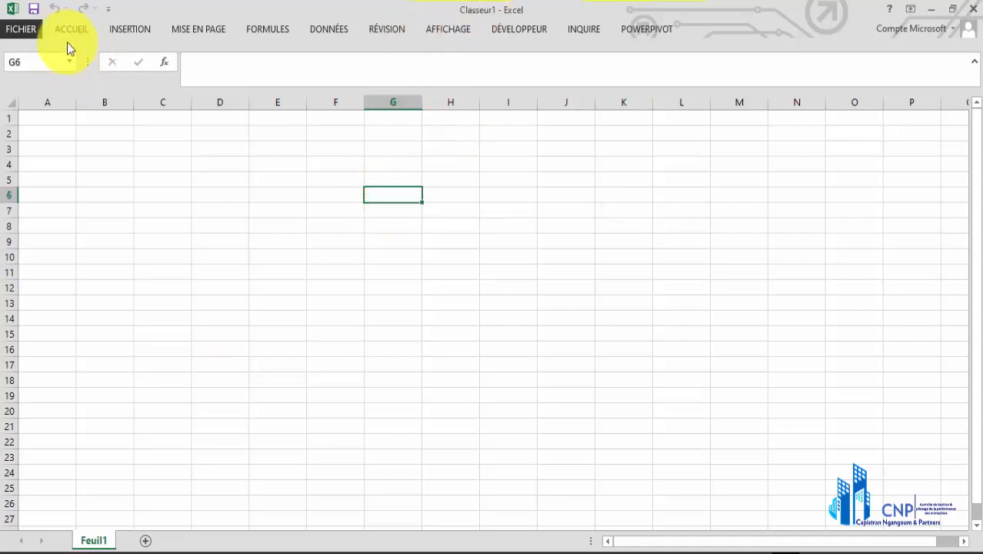
click(416, 399)
click(552, 288)
click(372, 230)
click(443, 277)
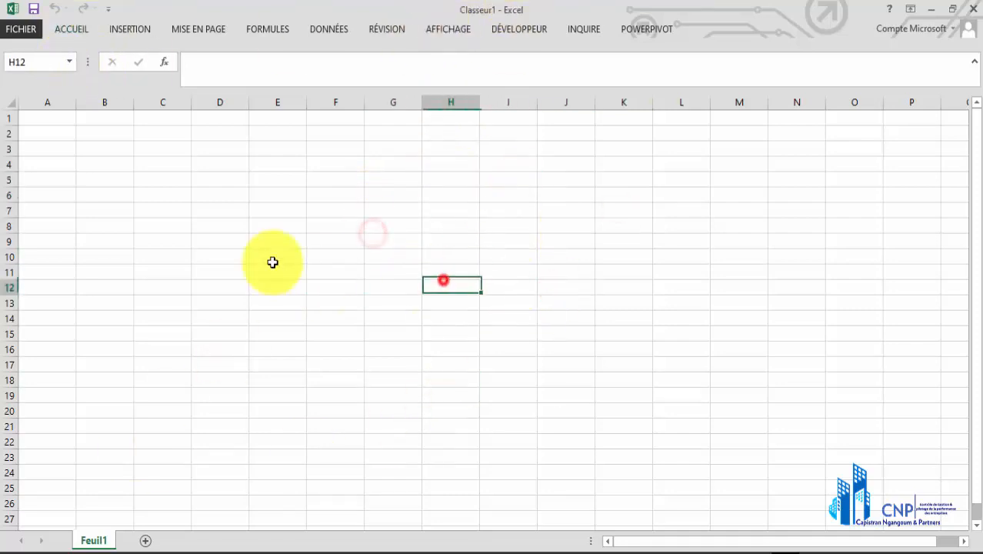
click(272, 260)
click(604, 157)
click(297, 273)
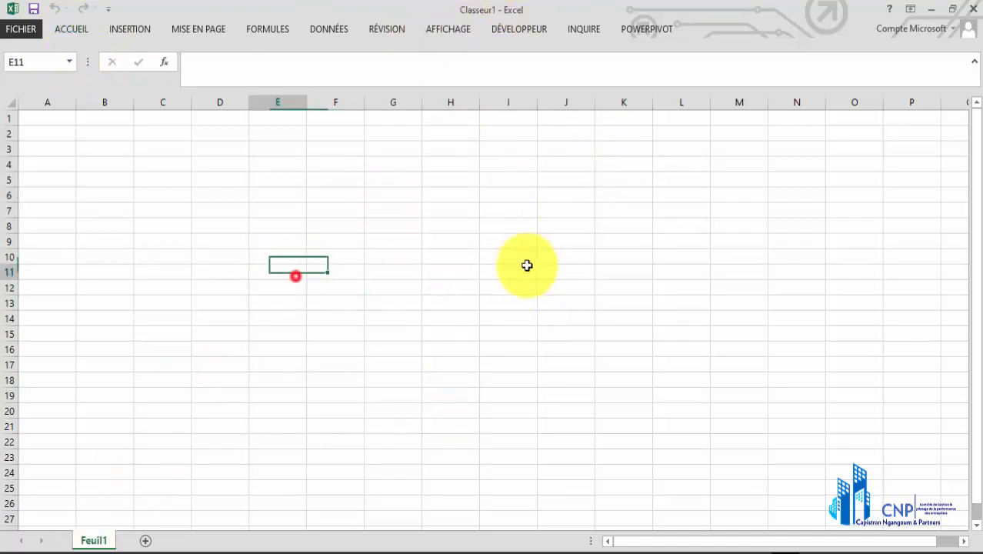
click(529, 266)
click(263, 332)
click(575, 270)
drag(509, 399, 509, 380)
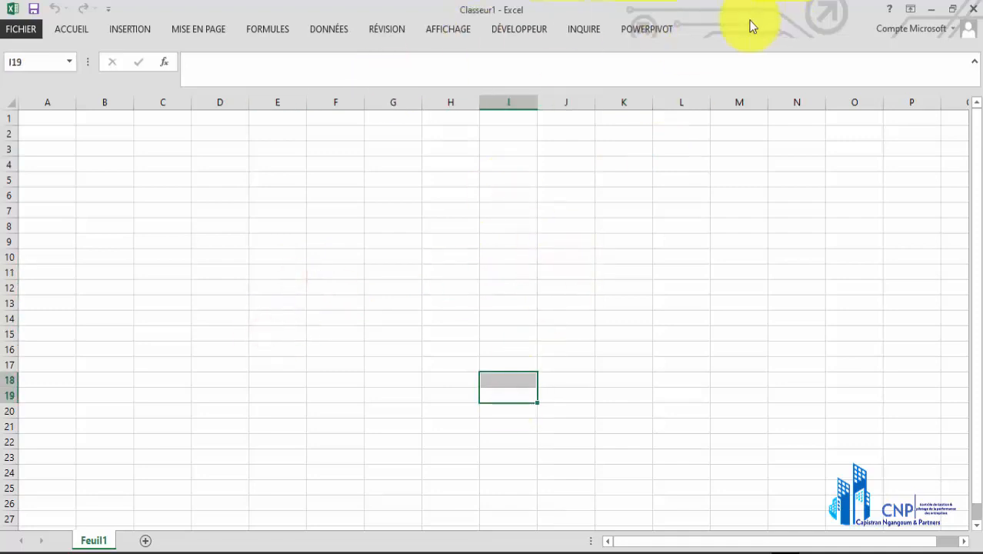
click(642, 29)
click(593, 31)
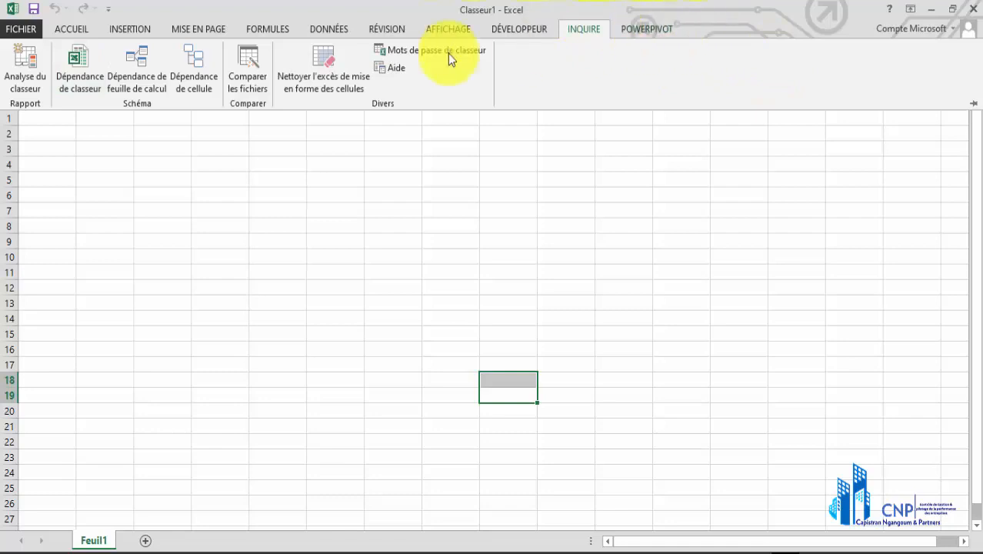
click(77, 29)
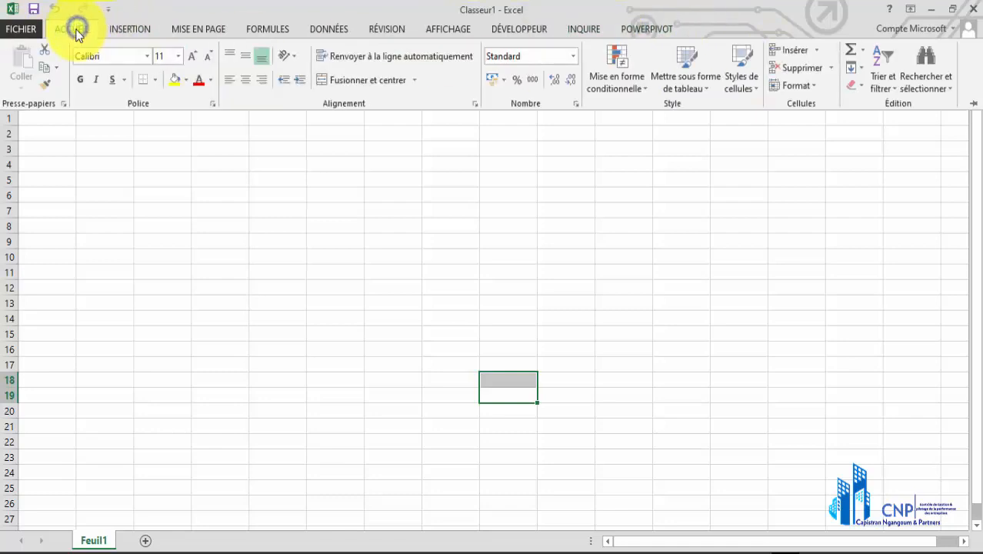
right_click(86, 31)
click(139, 83)
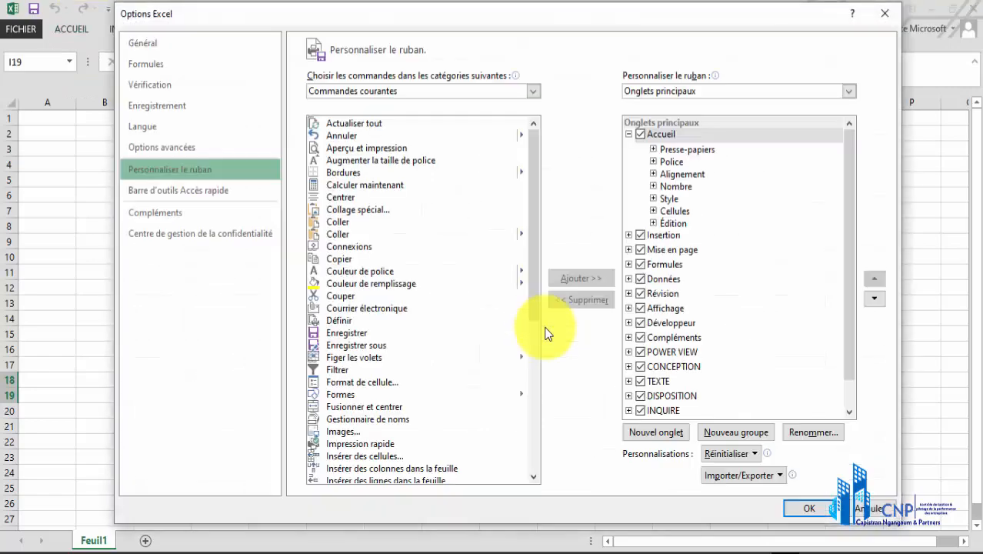
click(886, 15)
Check in the program options that the COM add-in Microsoft Office PowerPivot for Excel 2013 is enabled, and accept the list
click(39, 26)
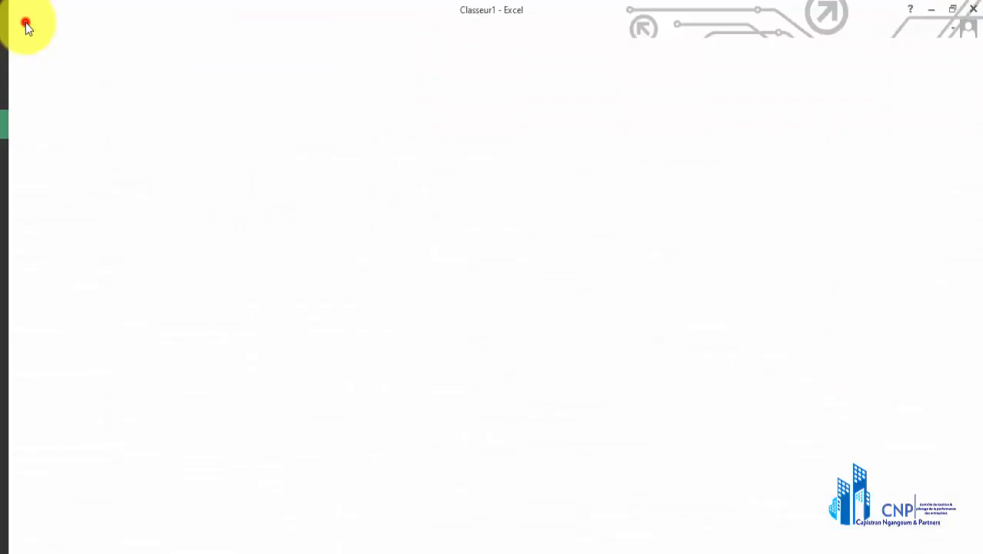
click(33, 376)
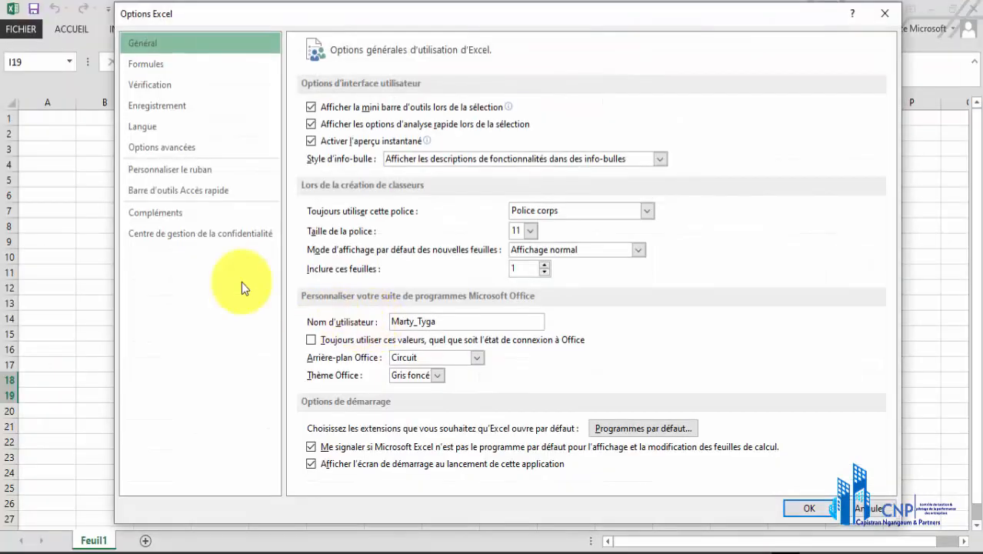
click(195, 213)
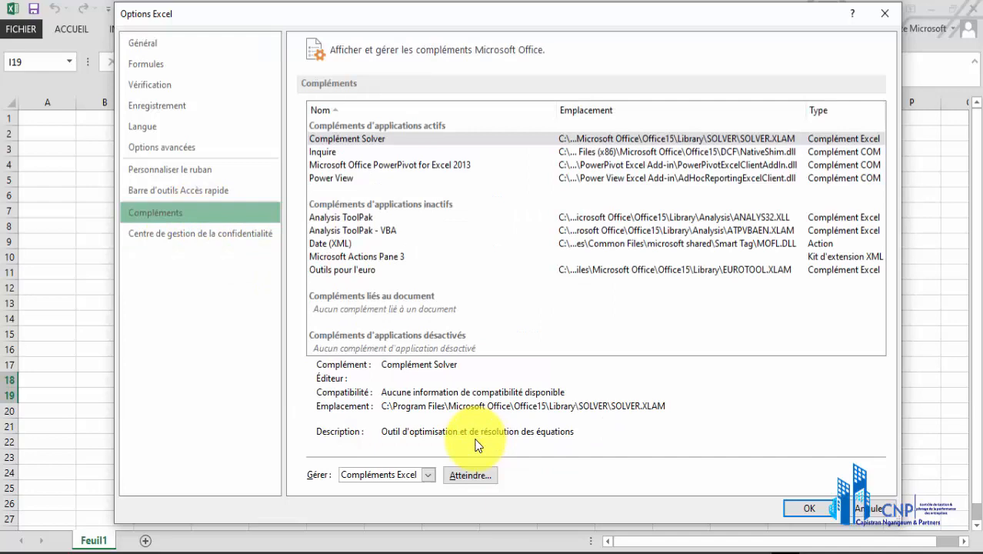
click(429, 475)
click(414, 509)
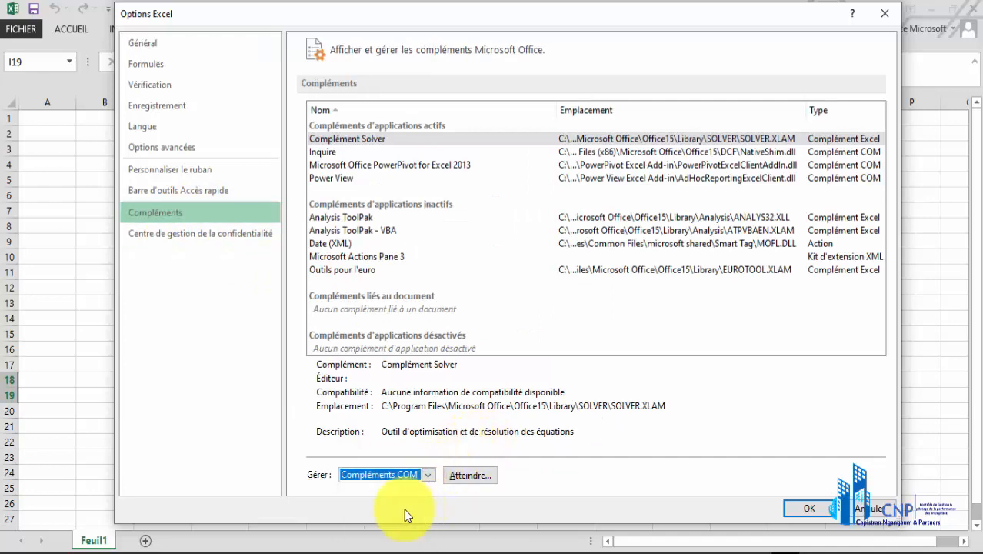
click(469, 475)
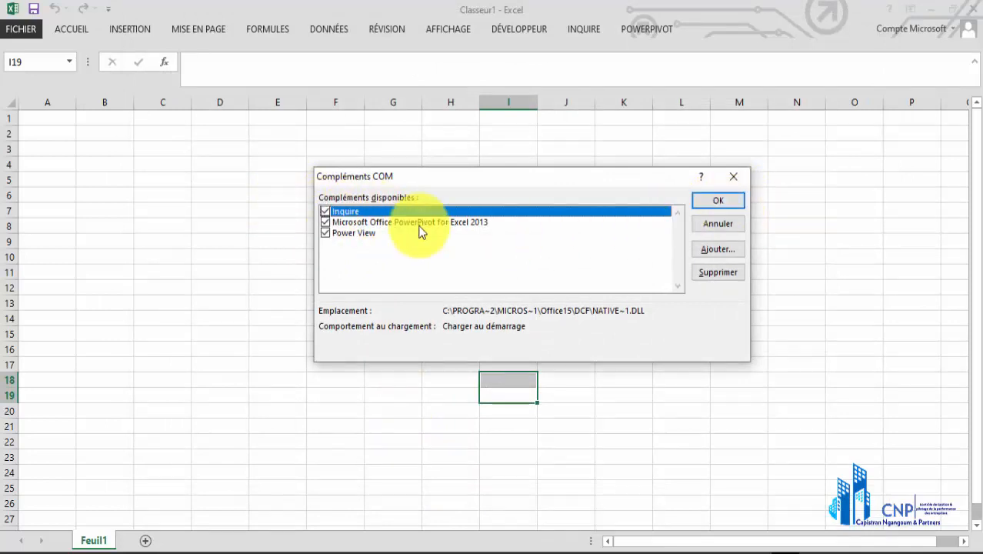
click(731, 200)
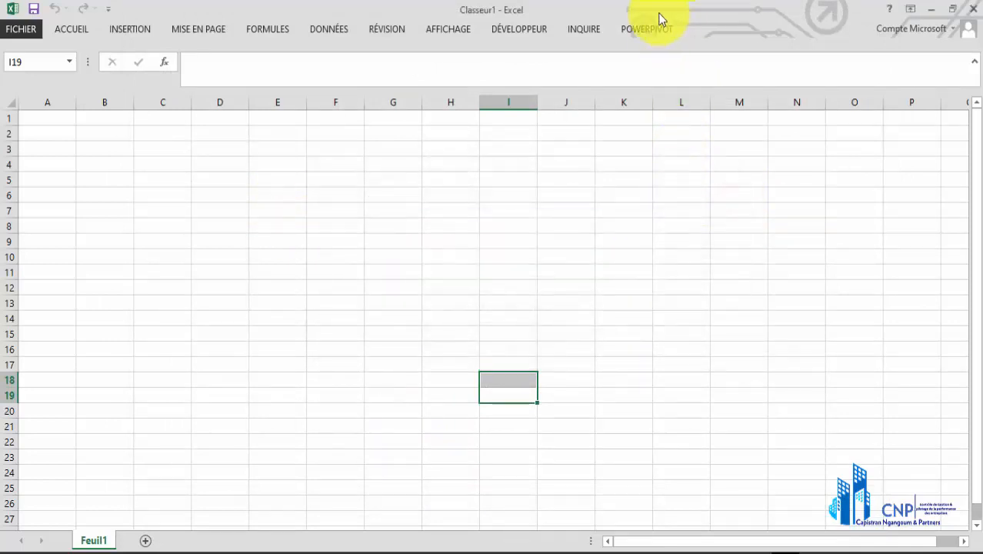
Open PowerPivot's data model management window from the blank workbook
click(645, 31)
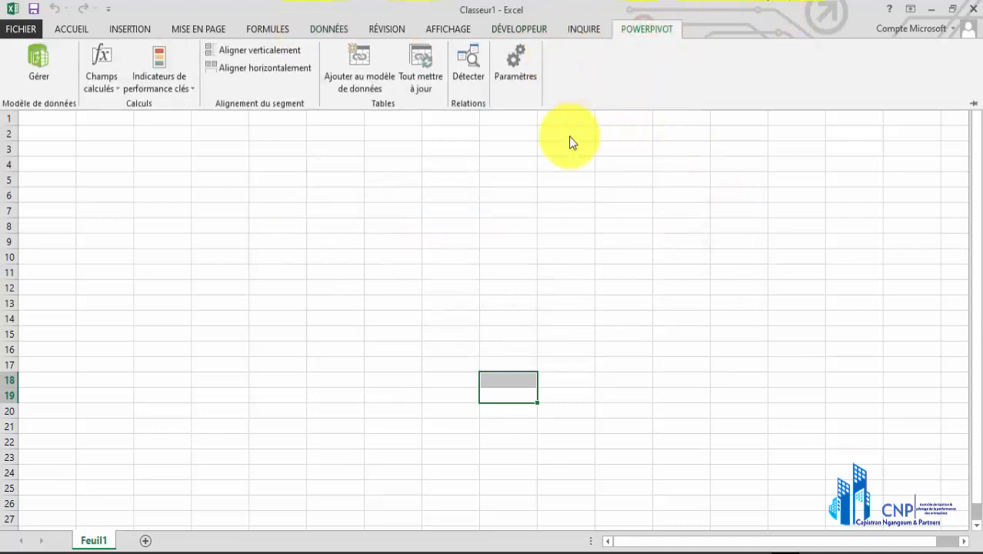
click(376, 220)
click(292, 225)
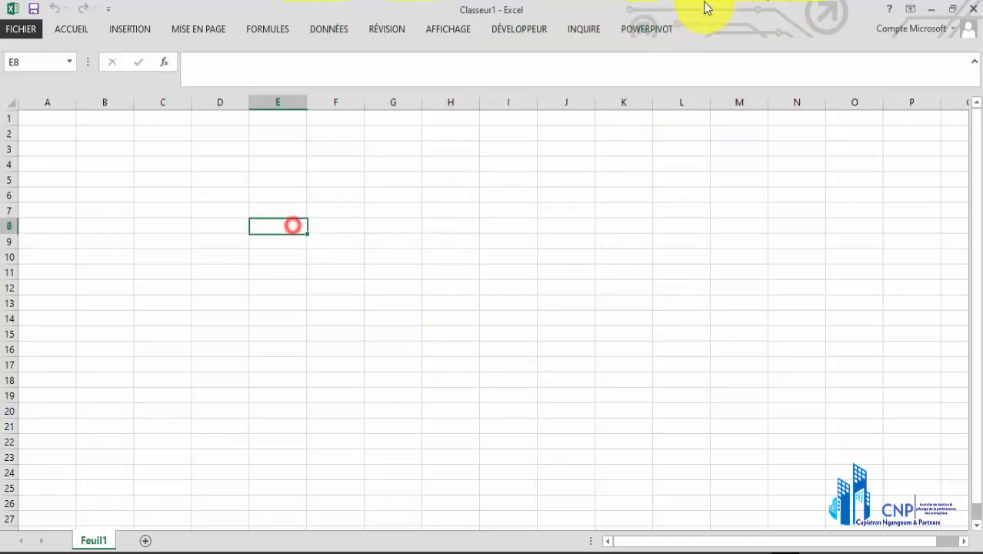
click(654, 37)
click(32, 59)
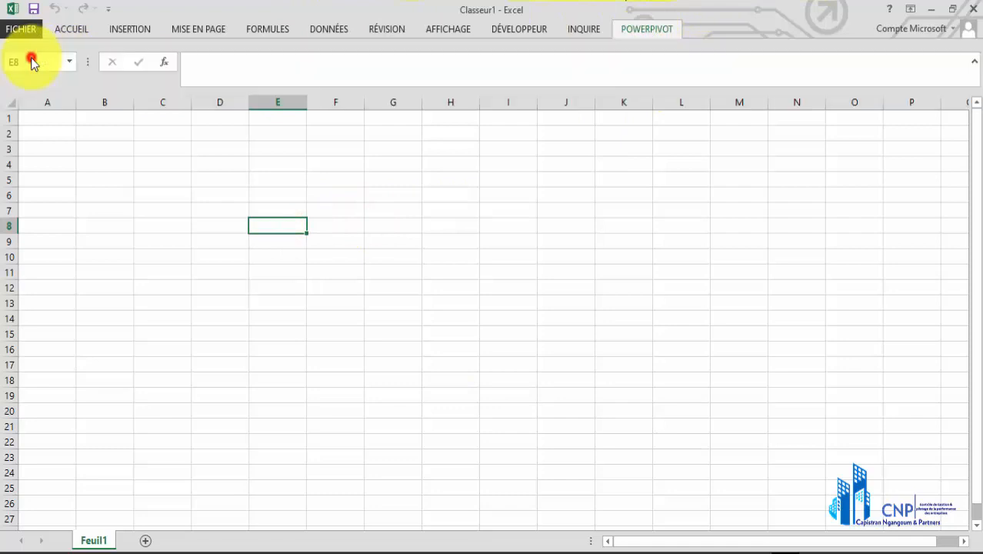
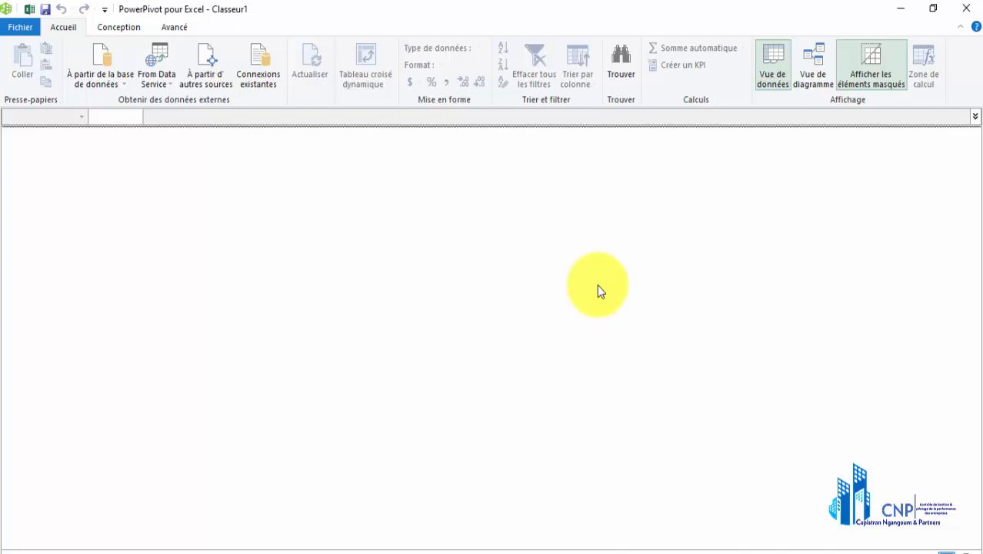
Start importing data from other sources, look through the available source types, and choose an Excel file as the source
click(126, 88)
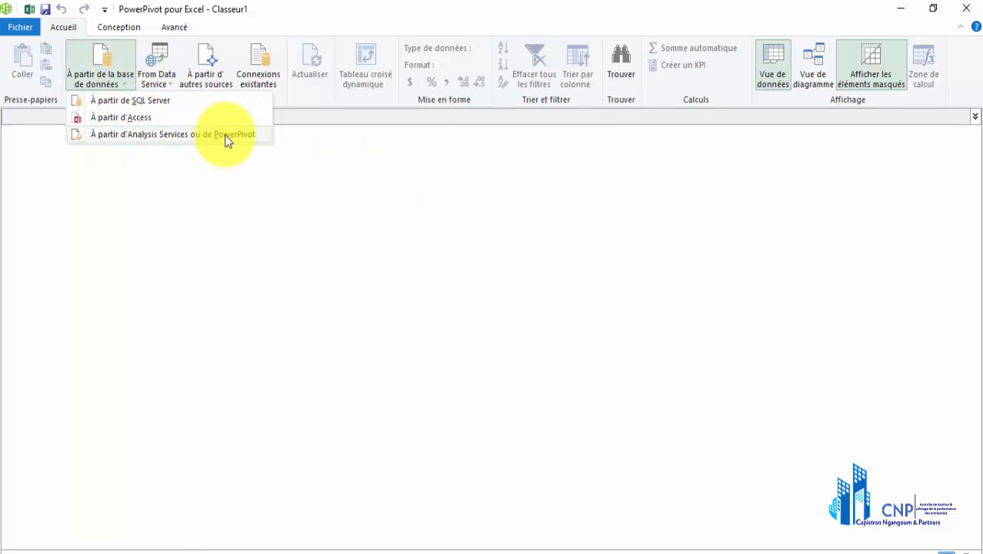
click(206, 62)
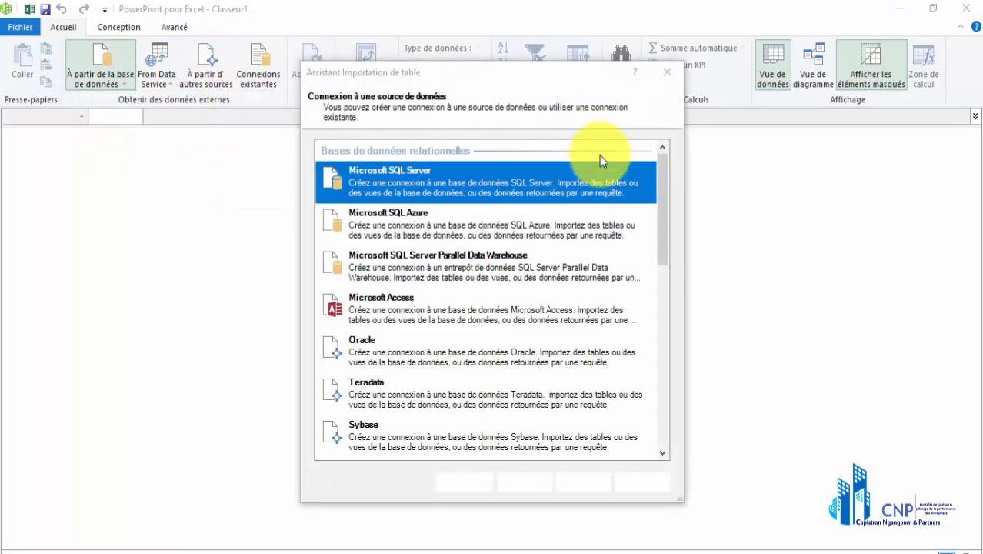
drag(662, 209, 638, 415)
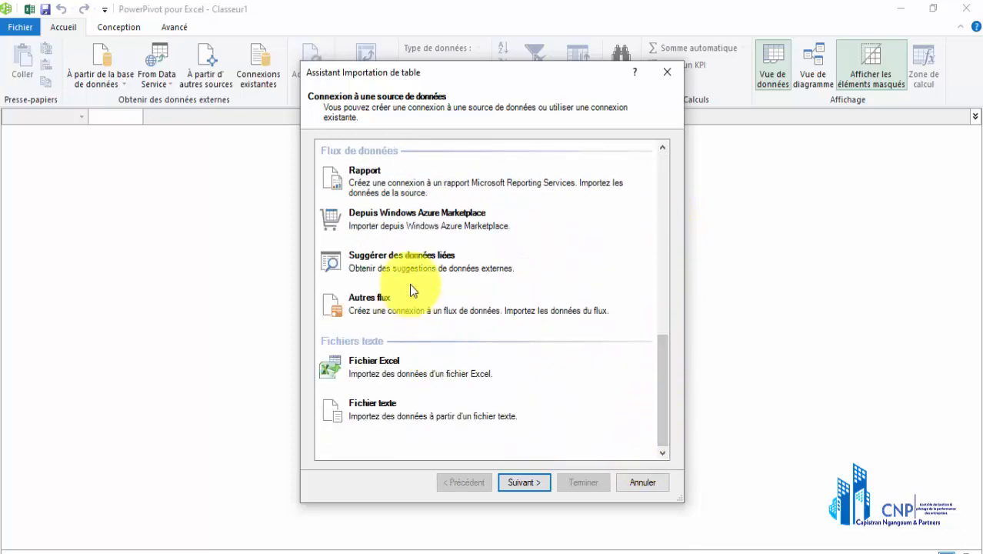
click(663, 261)
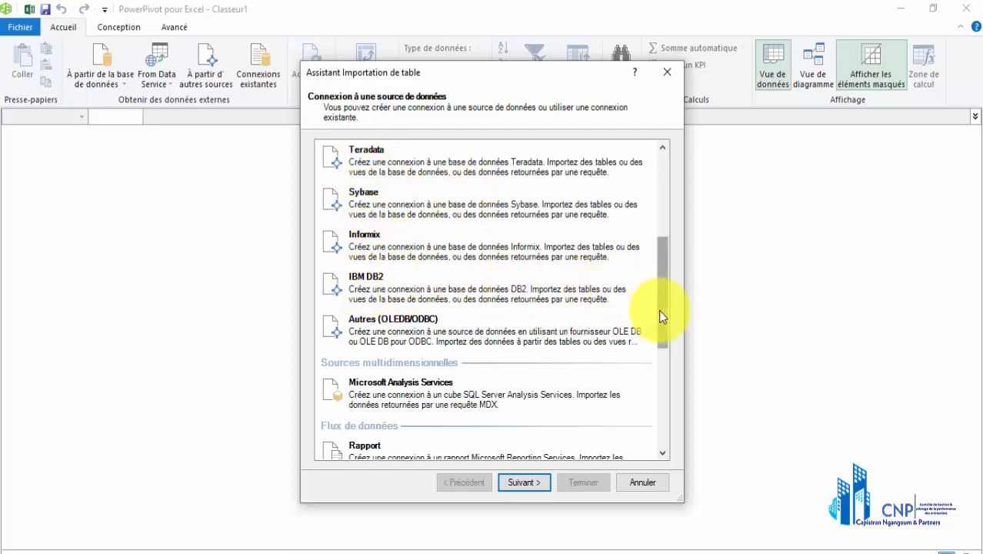
drag(659, 310, 662, 254)
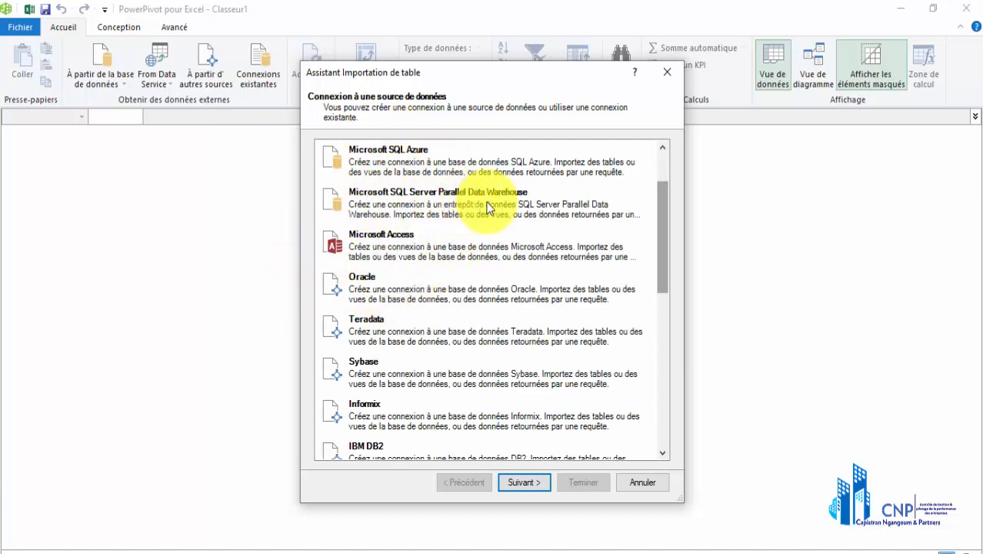
drag(661, 209, 667, 414)
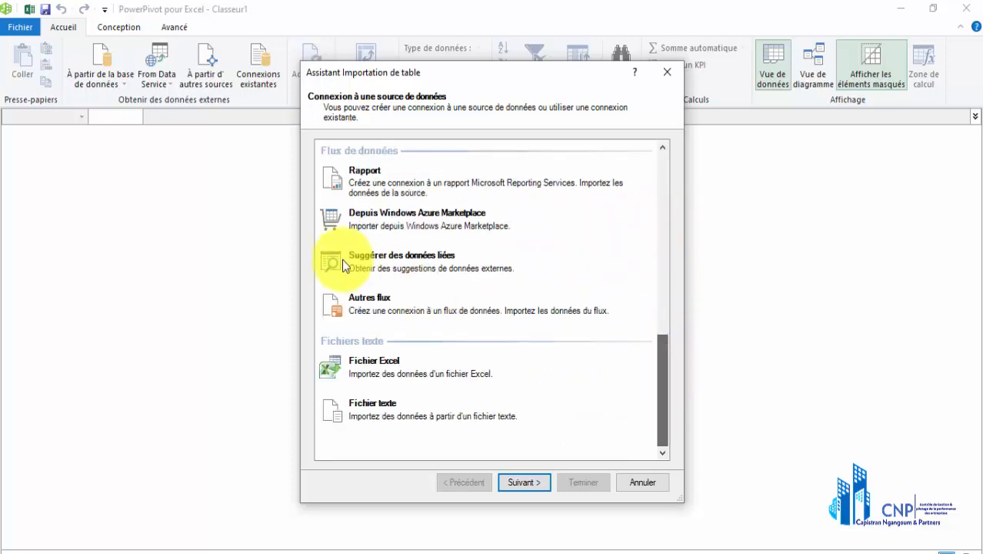
click(360, 373)
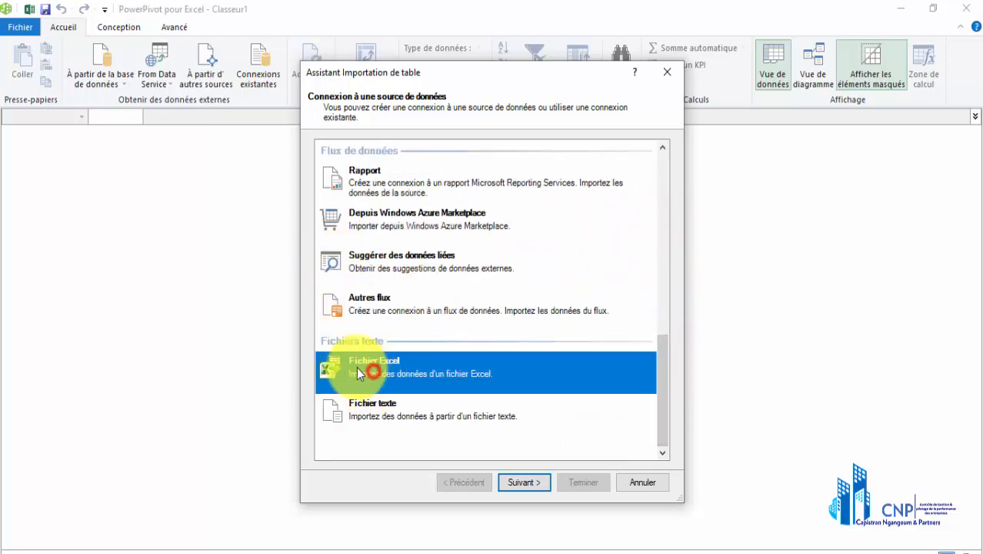
click(517, 480)
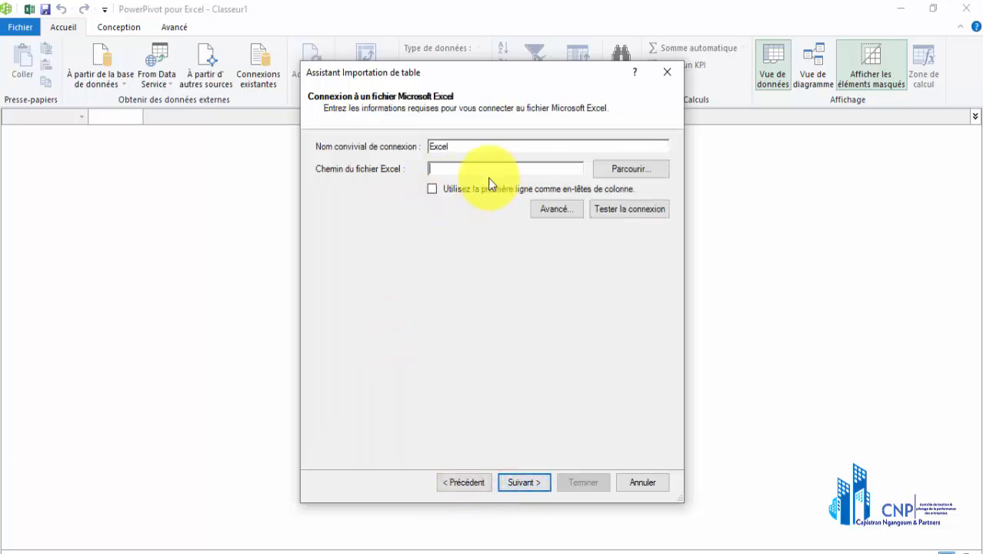
Connect the import to the desktop workbook "base de donnee powerpivot", using the first row as column headers, and proceed to table selection
click(432, 188)
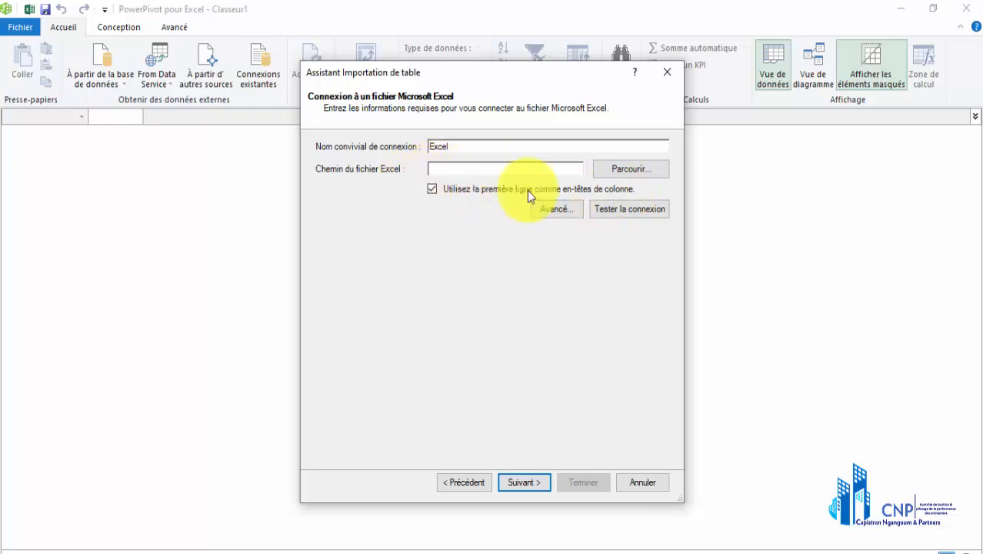
click(603, 170)
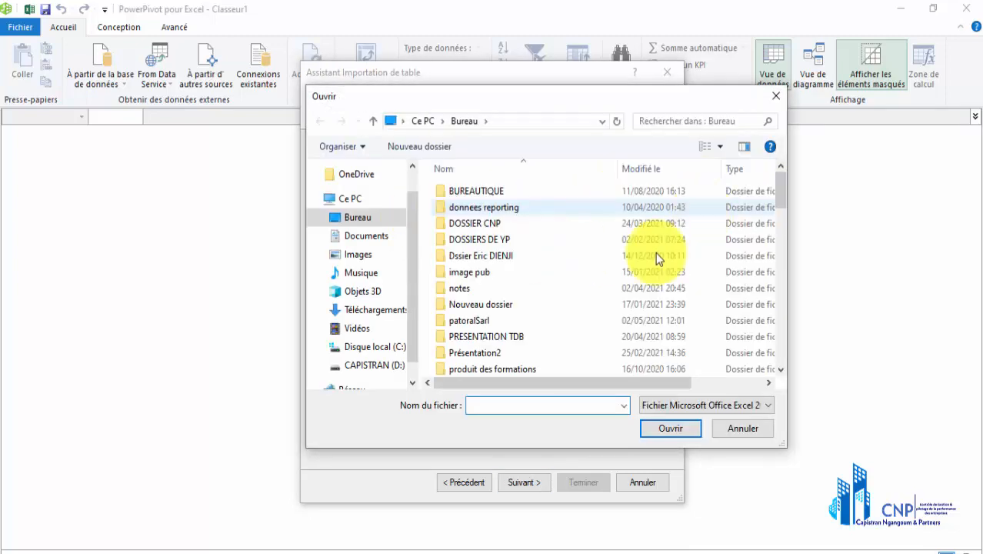
drag(777, 195, 778, 258)
click(493, 215)
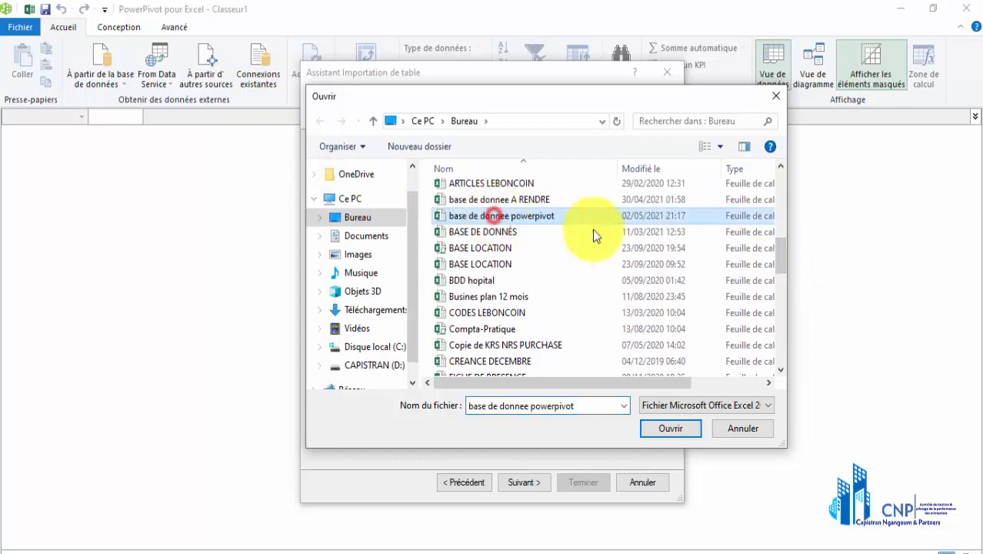
click(676, 425)
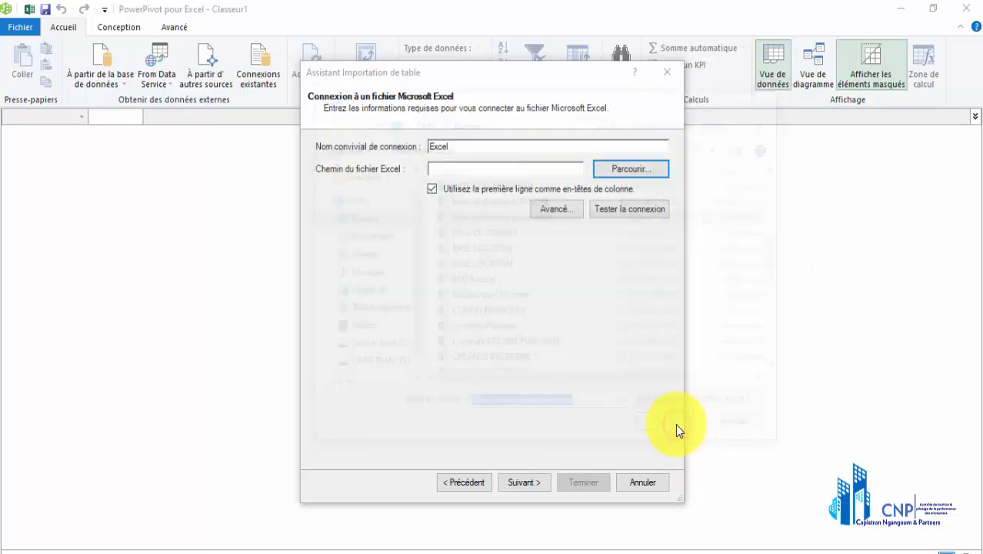
click(514, 482)
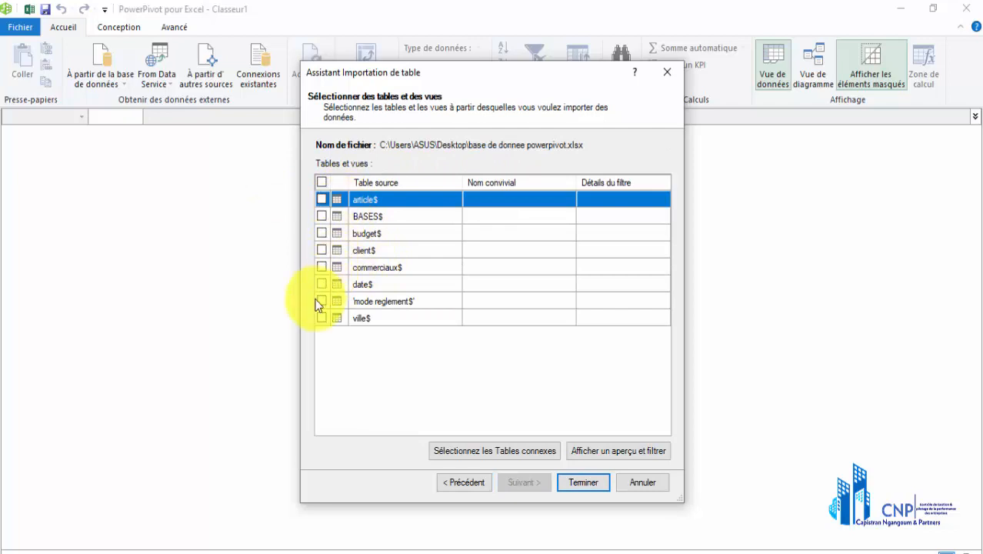
Import all source tables, from article and BASES through mode reglement and ville, into the data model and close the import wizard
click(323, 181)
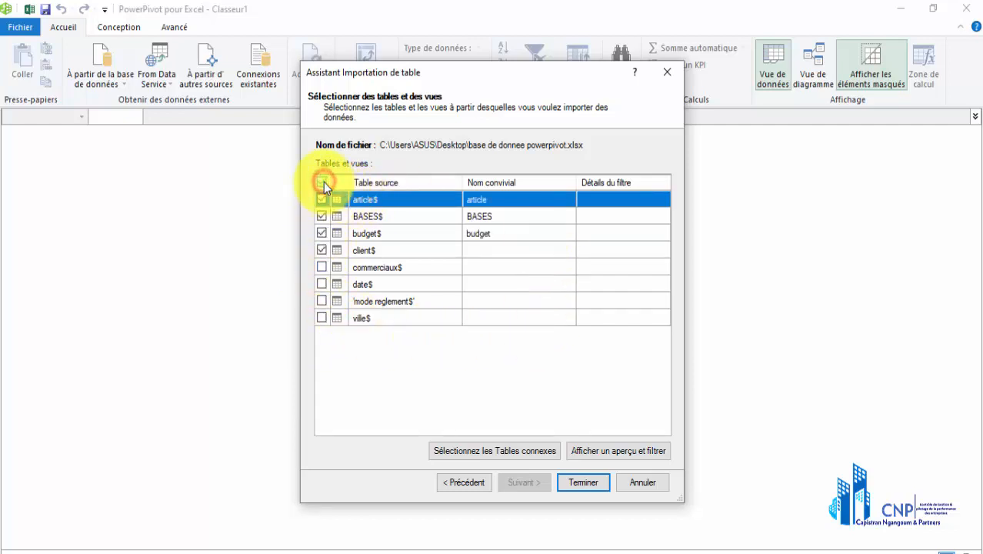
click(581, 479)
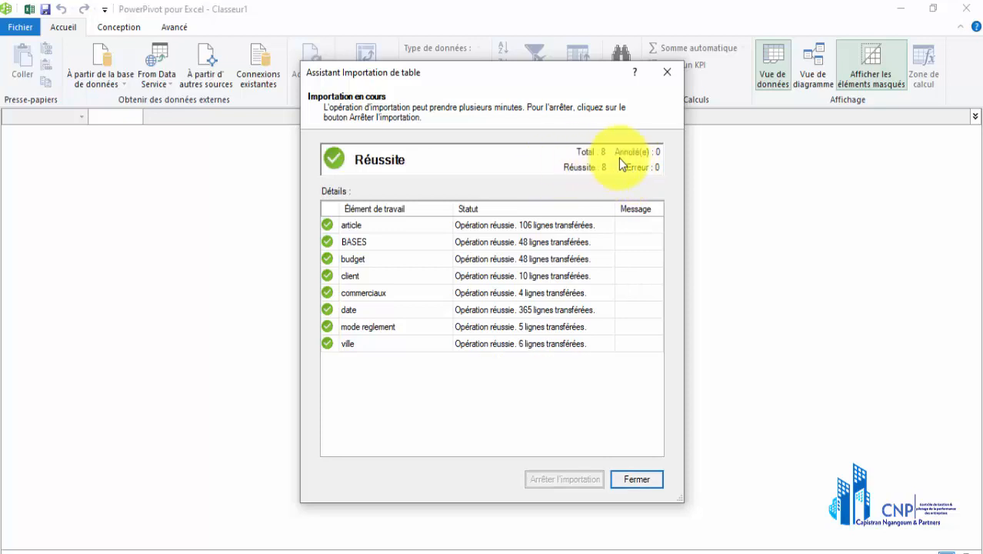
click(626, 478)
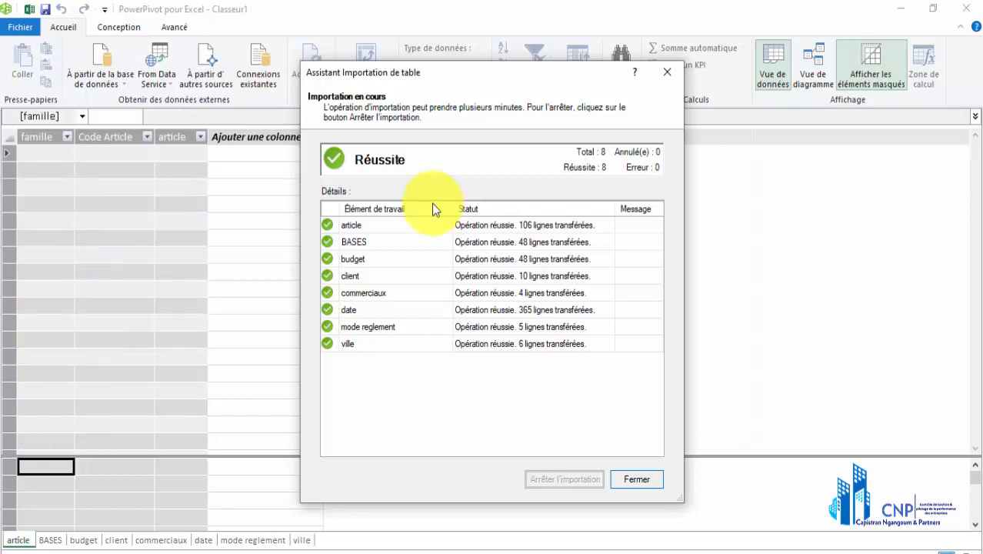
key(Return)
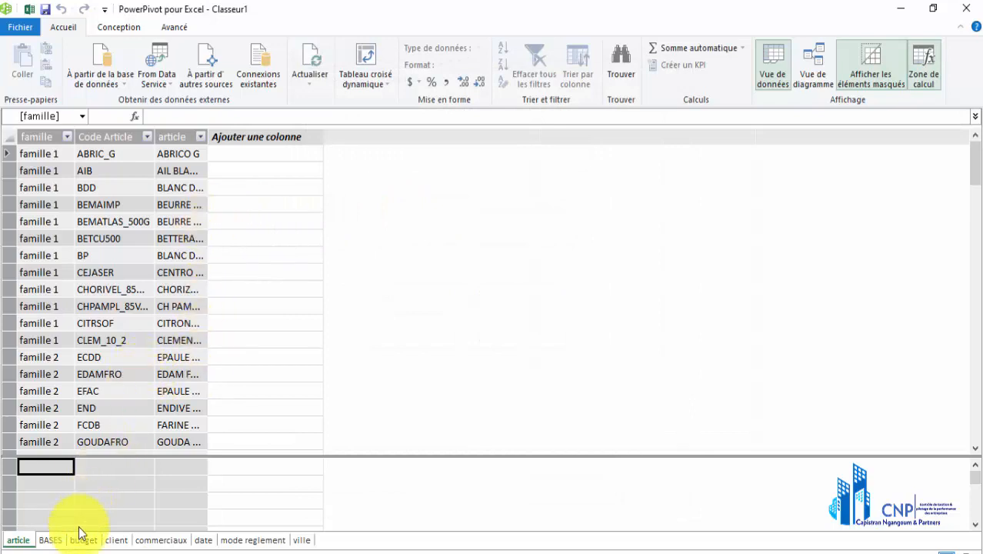
Review the imported BASES, budget, client, commerciaux, date, mode reglement and ville tables one after another
click(51, 541)
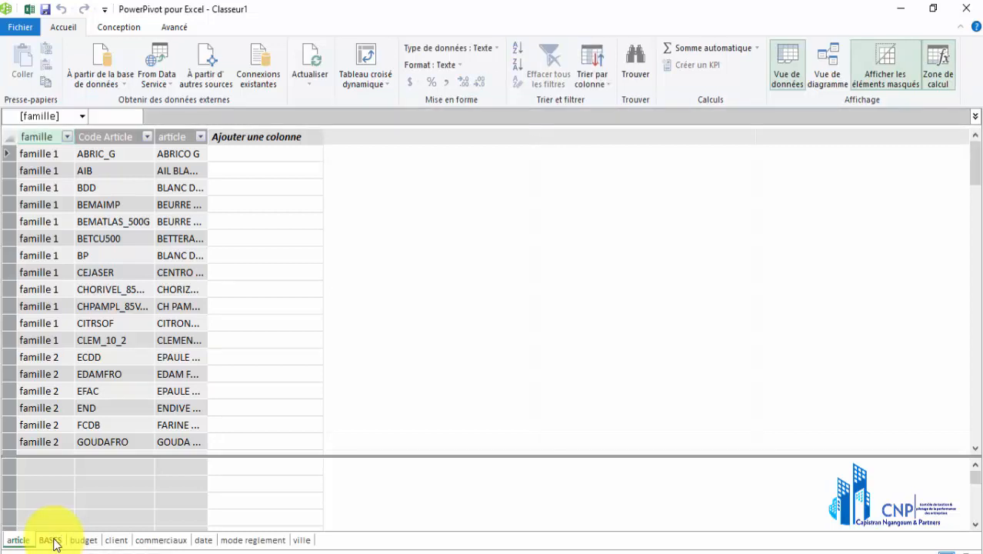
click(51, 541)
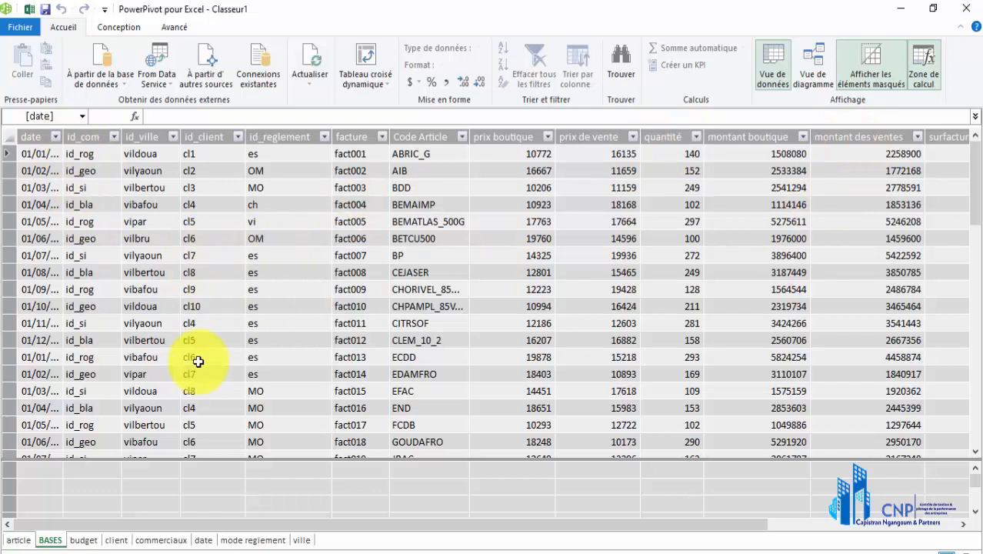
click(94, 539)
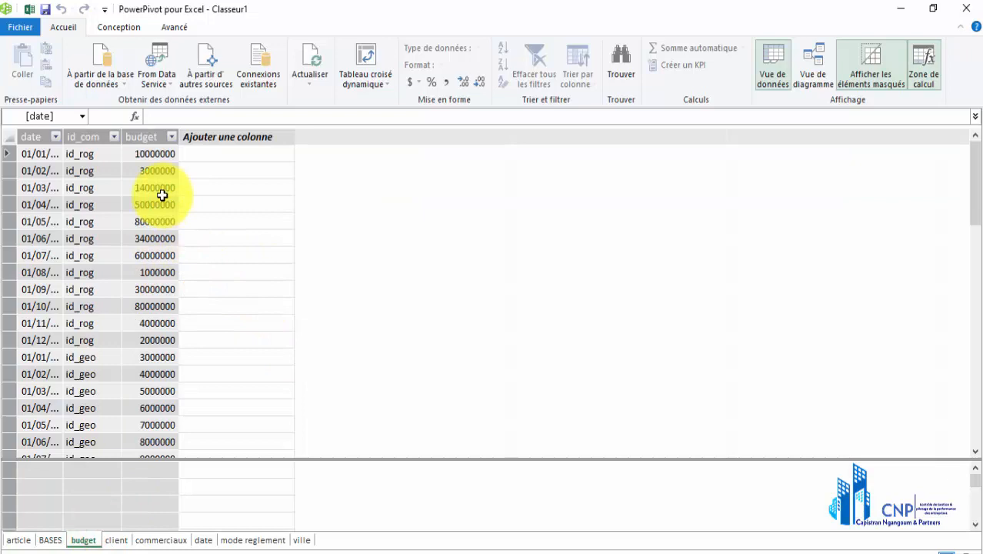
click(123, 539)
click(160, 540)
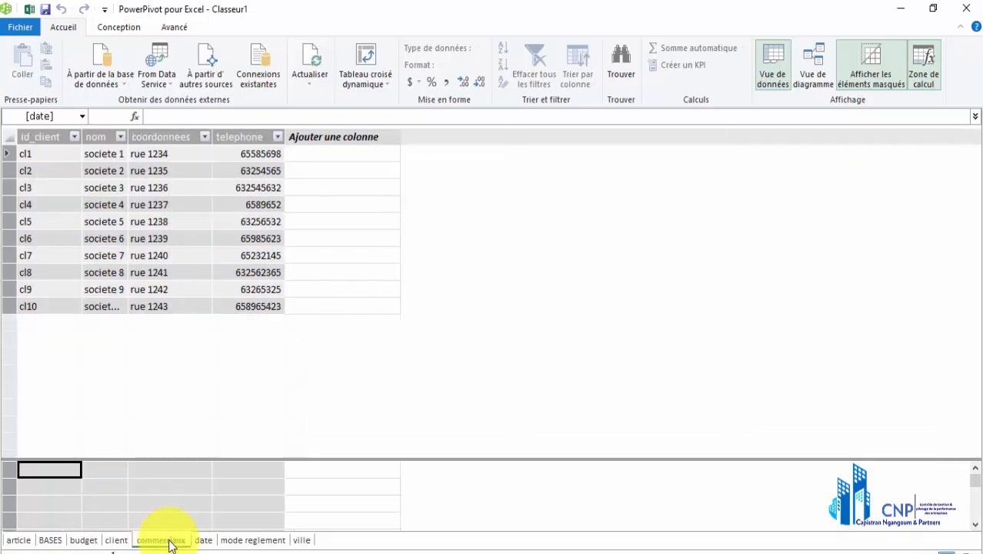
click(203, 540)
click(255, 546)
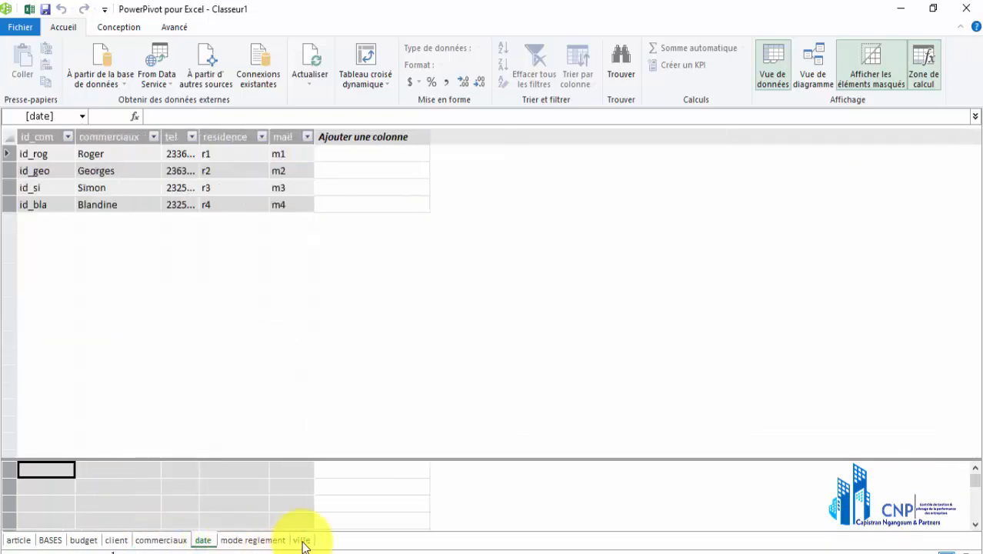
click(303, 541)
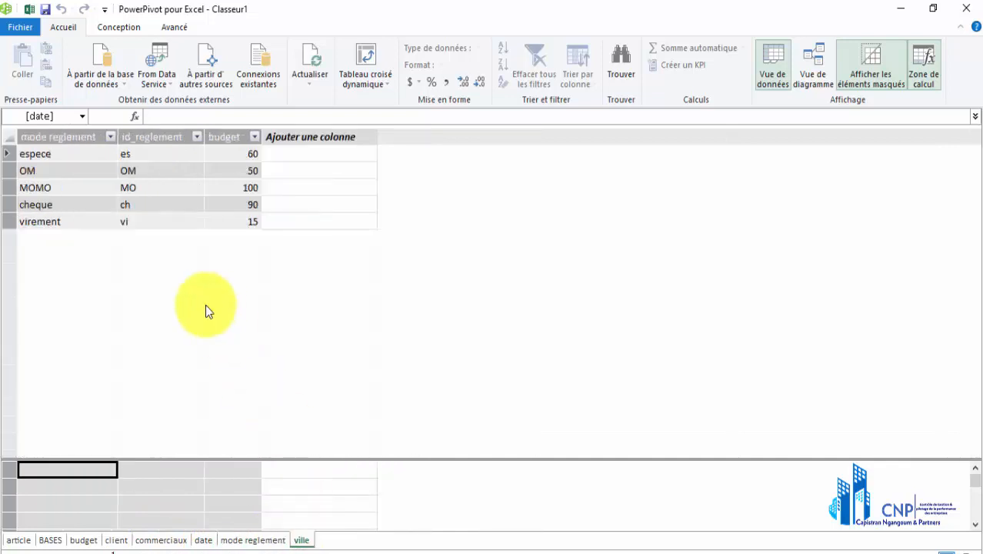
Enlarge the ville table's calculation area up to just below its last data row and select a cell under nombre de commerciaux
mouse_move(227, 460)
mouse_down()
mouse_move(224, 237)
mouse_move(227, 260)
mouse_move(223, 251)
mouse_up()
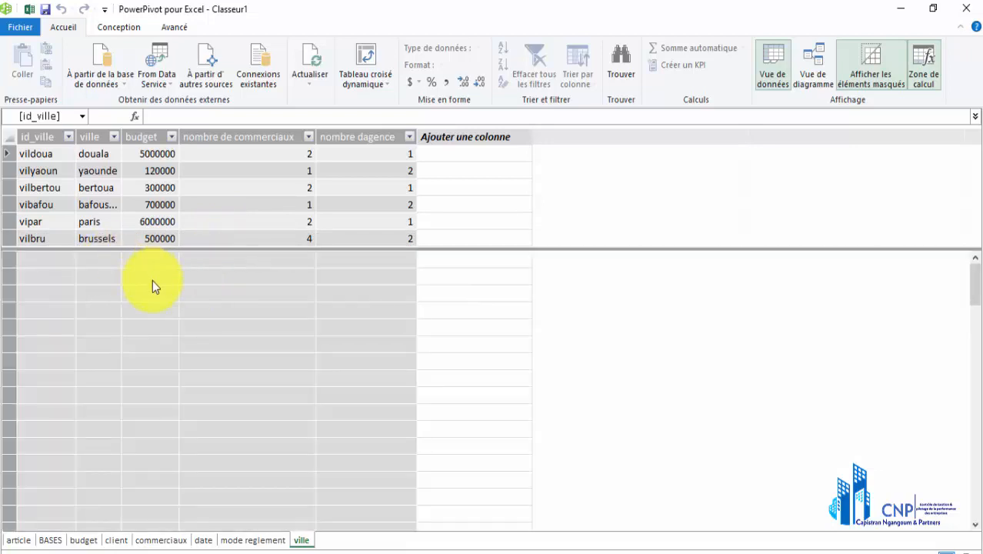
click(150, 277)
click(229, 276)
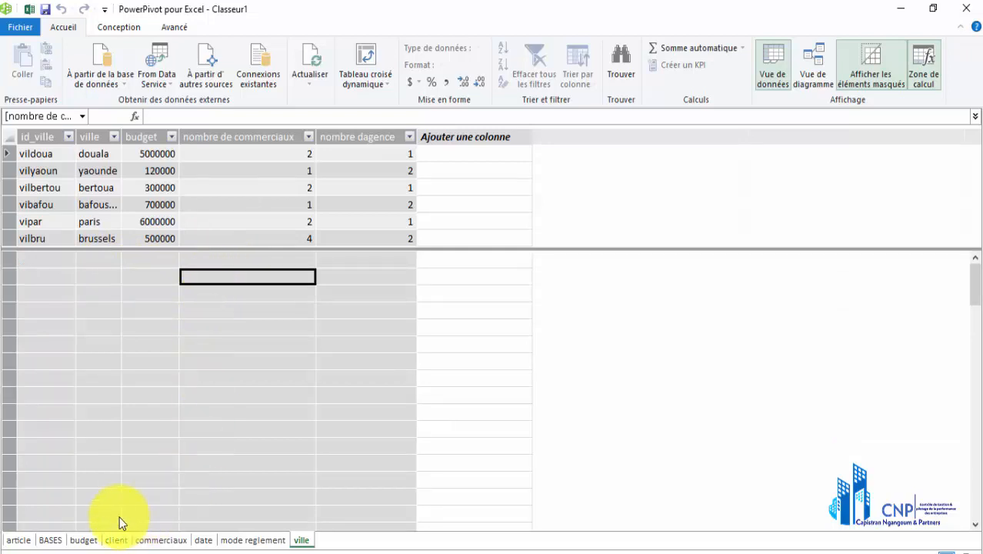
Enlarge the calculation area of the BASES table slightly and select its cell in the quantité column
click(51, 540)
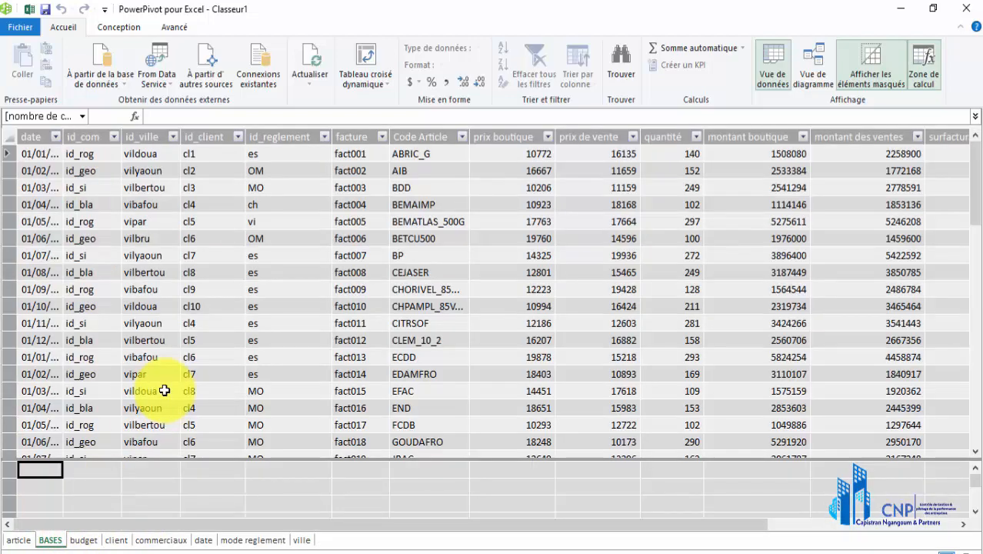
click(972, 176)
drag(973, 221, 973, 154)
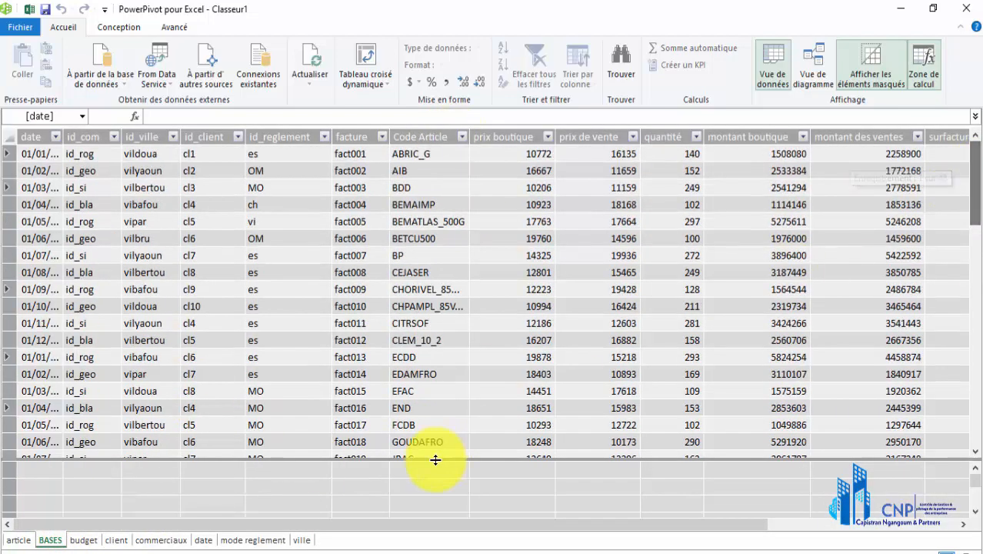
drag(437, 457, 368, 481)
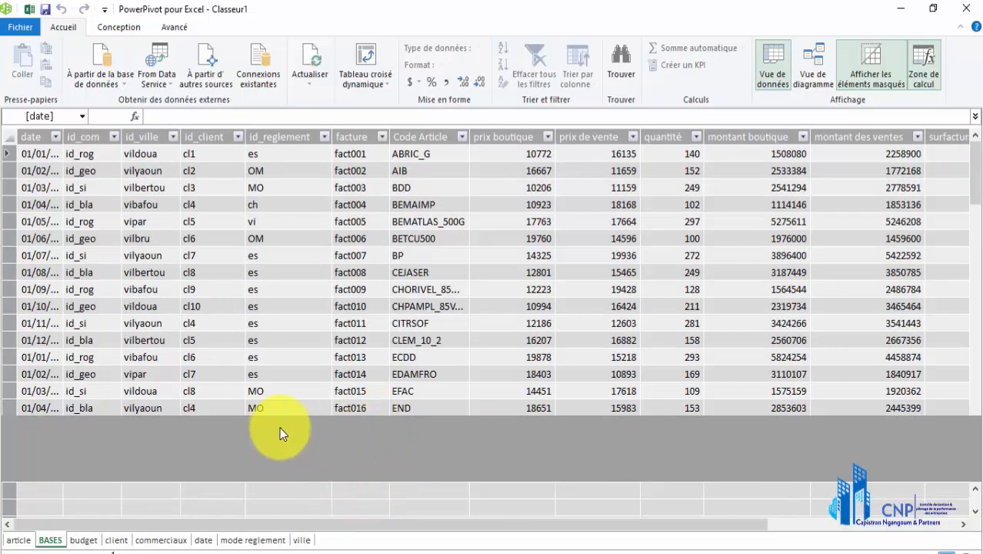
click(278, 458)
click(492, 461)
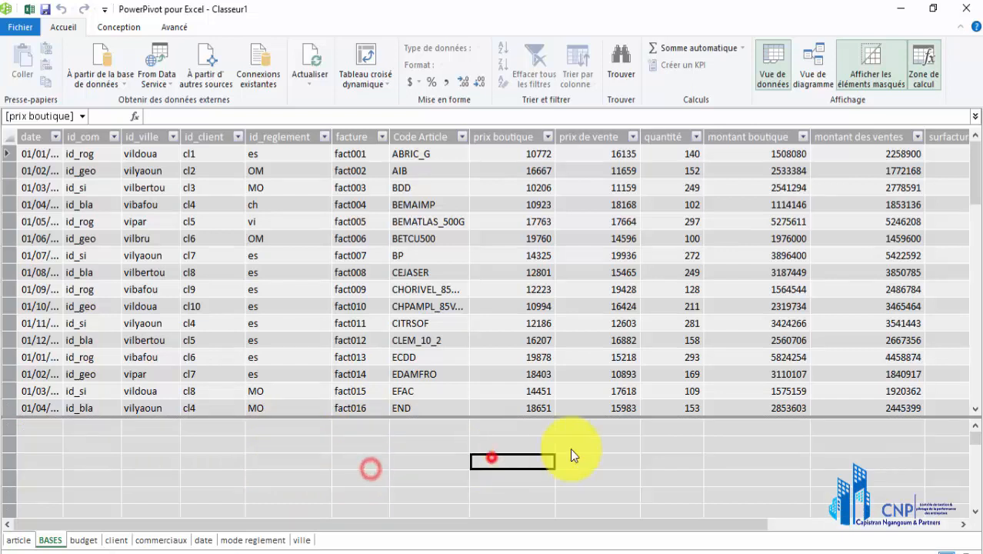
click(669, 445)
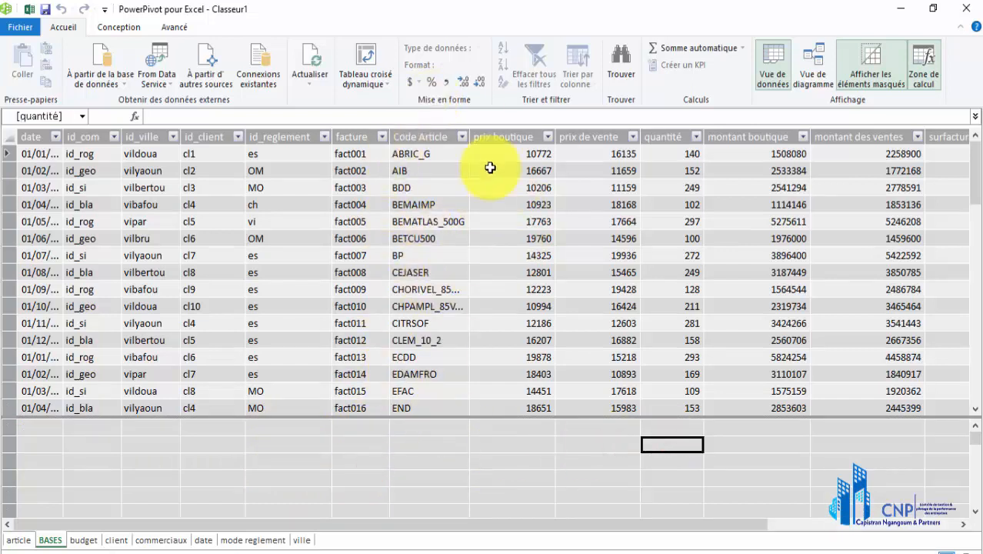
Check the article, ville and date tables, and enlarge the mode reglement table's calculation area up to just below its last data row
click(19, 541)
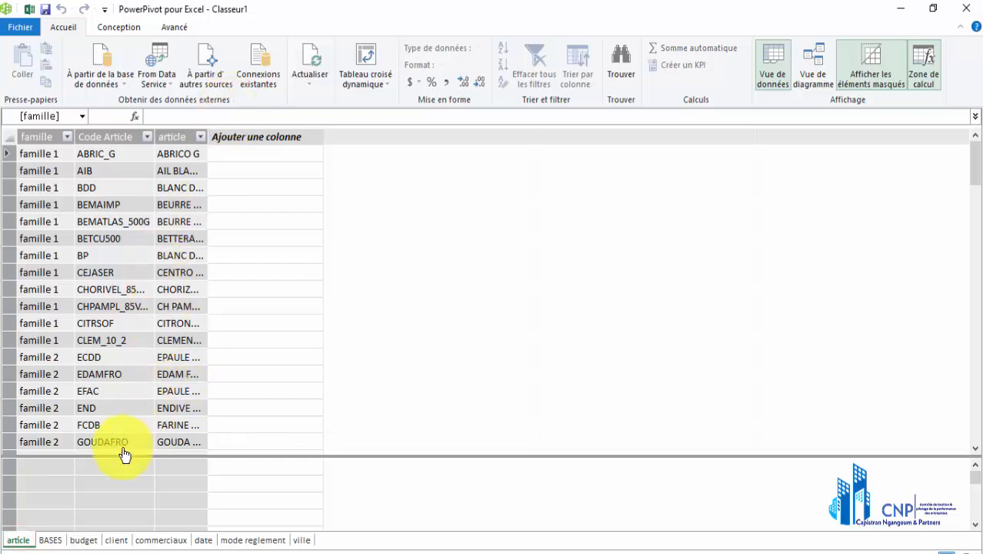
click(298, 539)
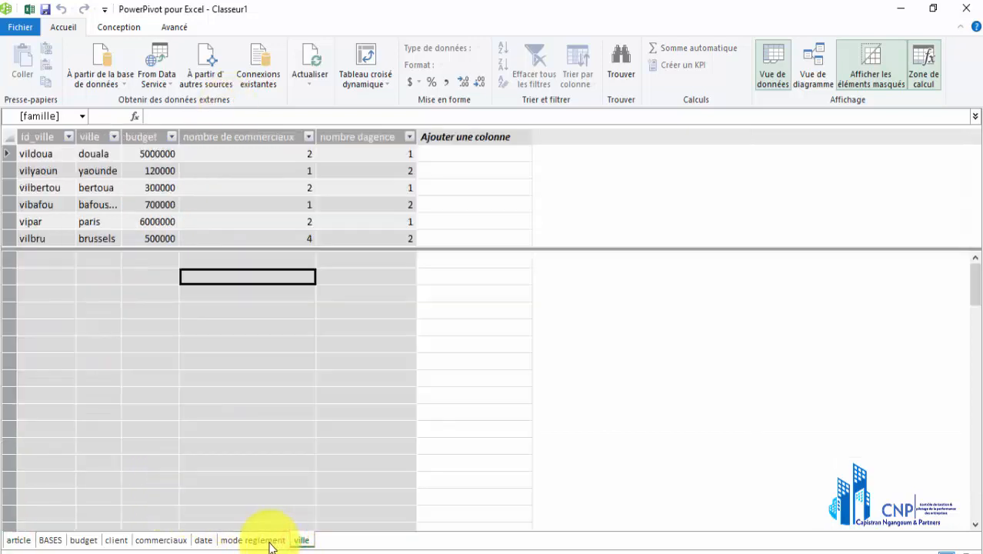
click(273, 541)
click(204, 539)
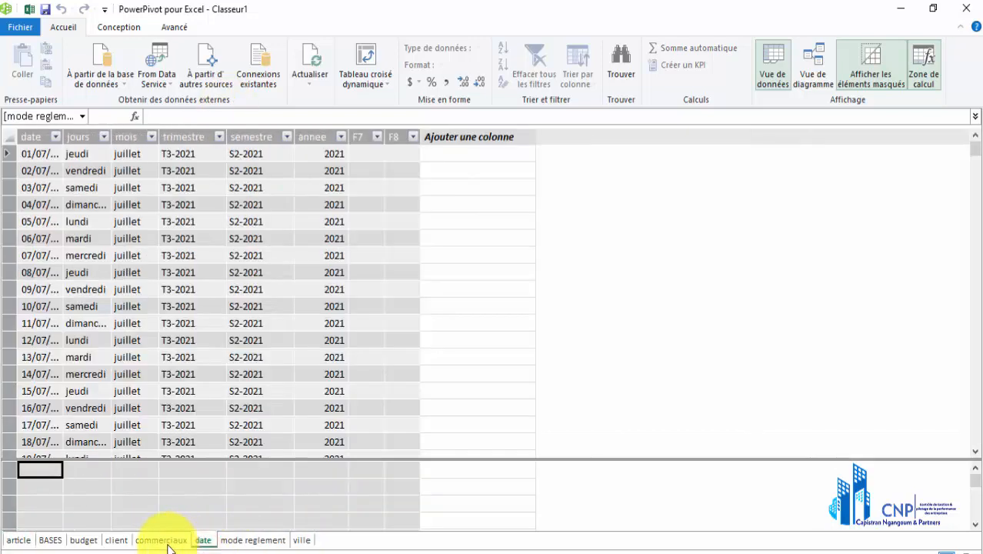
click(233, 541)
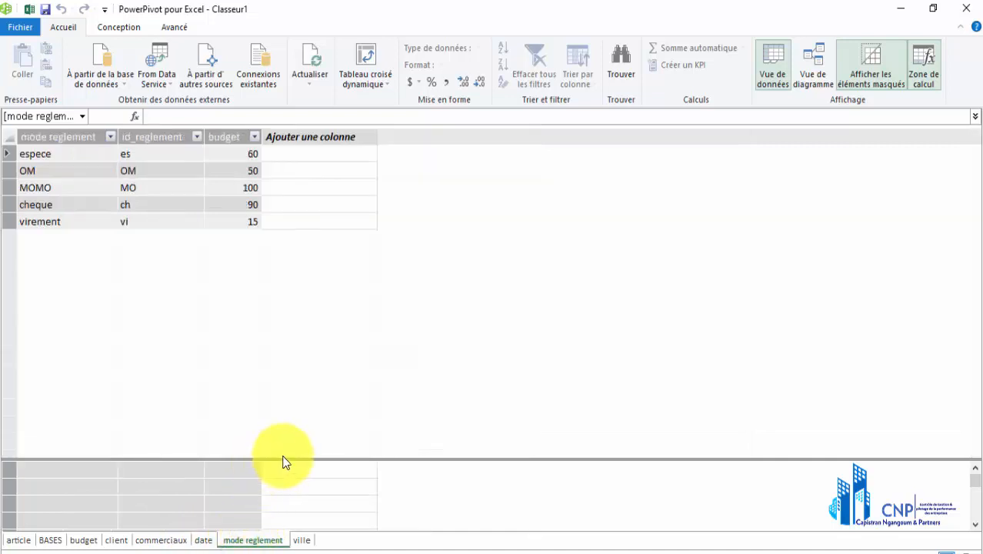
drag(281, 458, 277, 230)
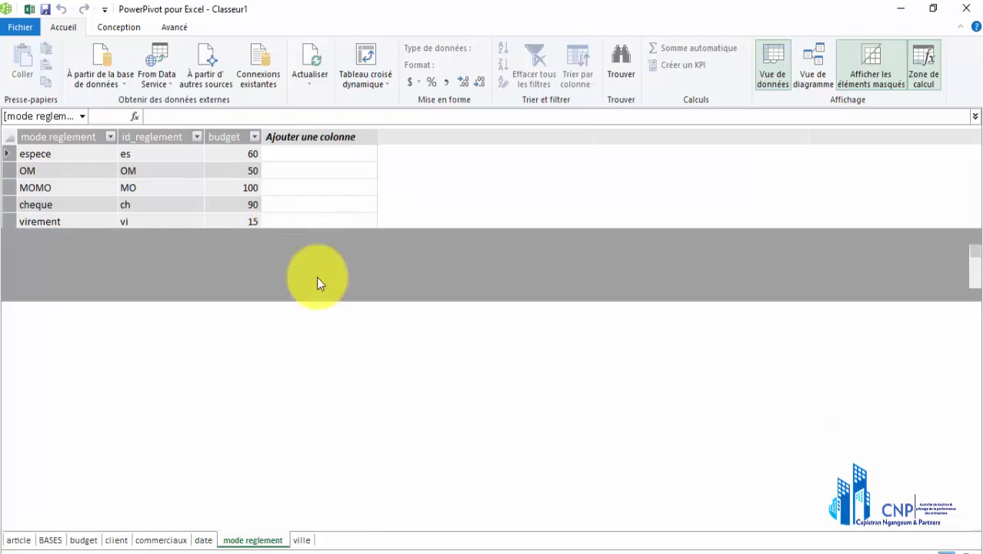
Display the data model as a diagram and reduce its zoom to 80%
click(818, 69)
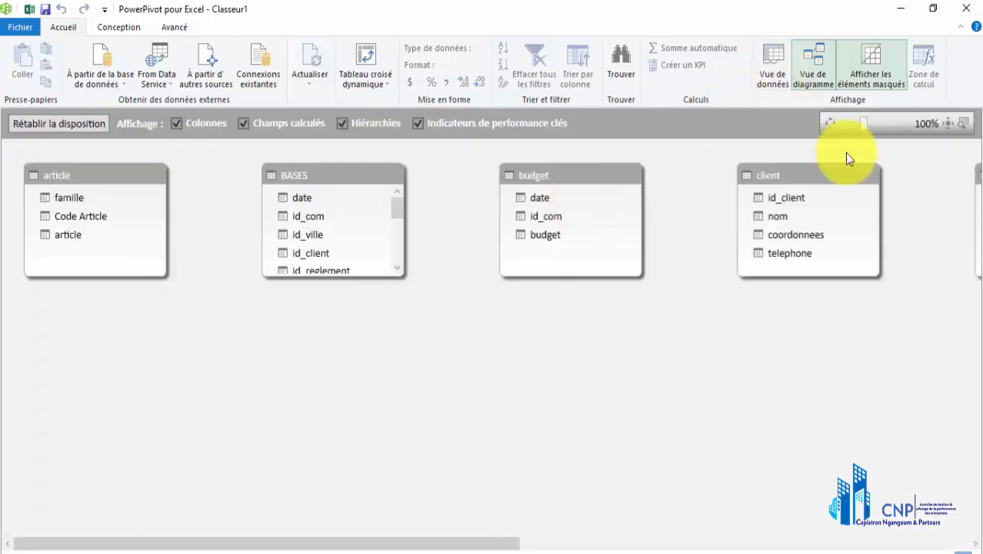
click(854, 121)
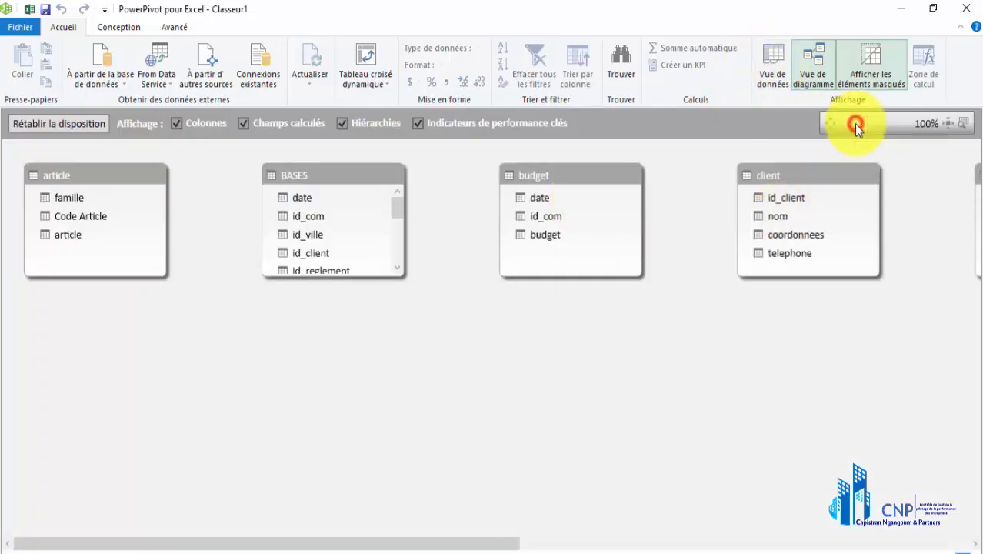
click(855, 124)
click(855, 122)
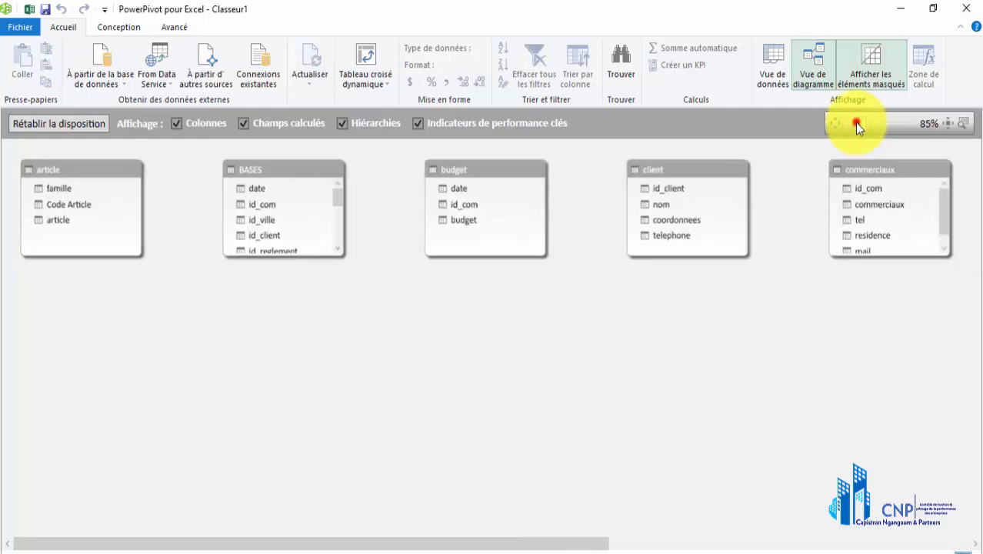
click(852, 123)
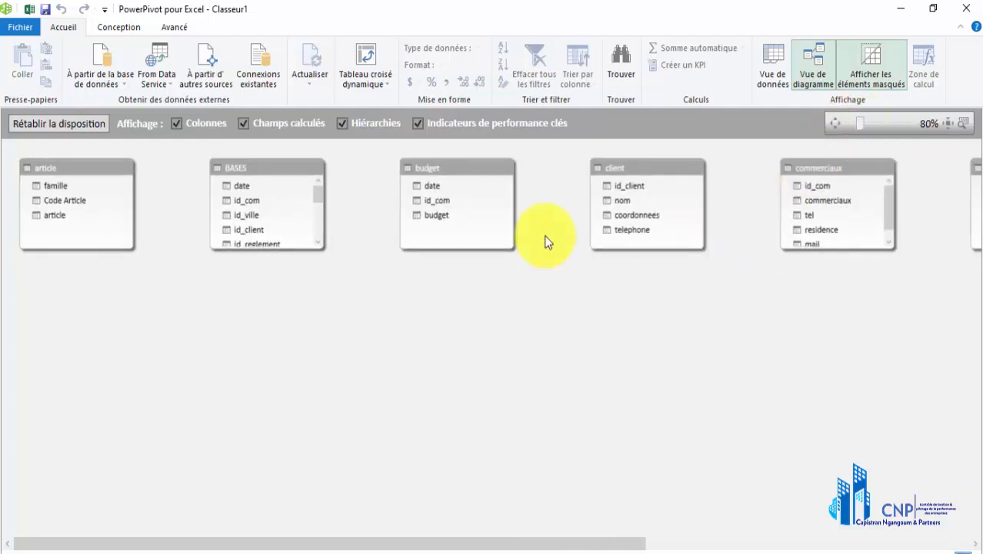
Place the commerciaux table below article, and the date table in the lower row between the budget and client tables
click(824, 171)
drag(825, 172, 92, 368)
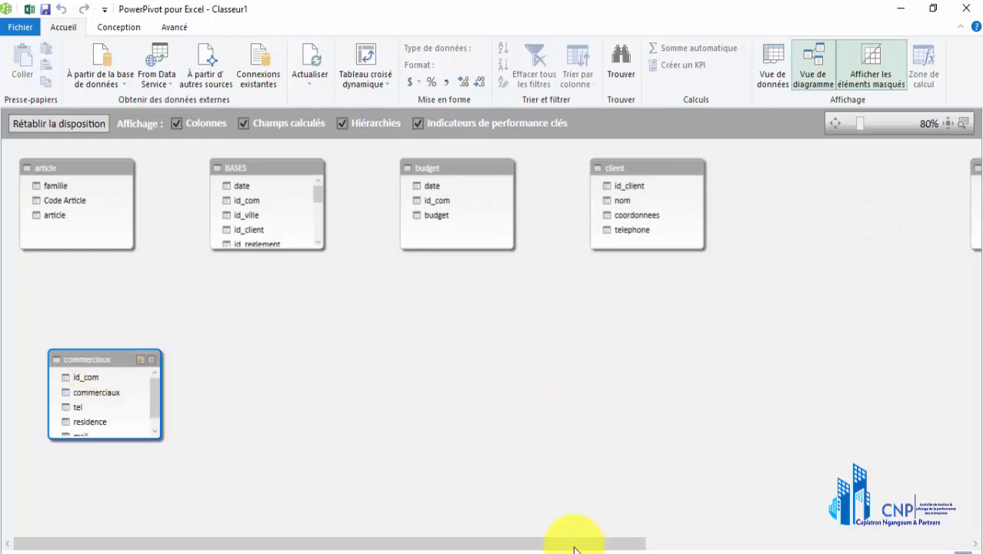
click(311, 542)
drag(318, 544, 655, 538)
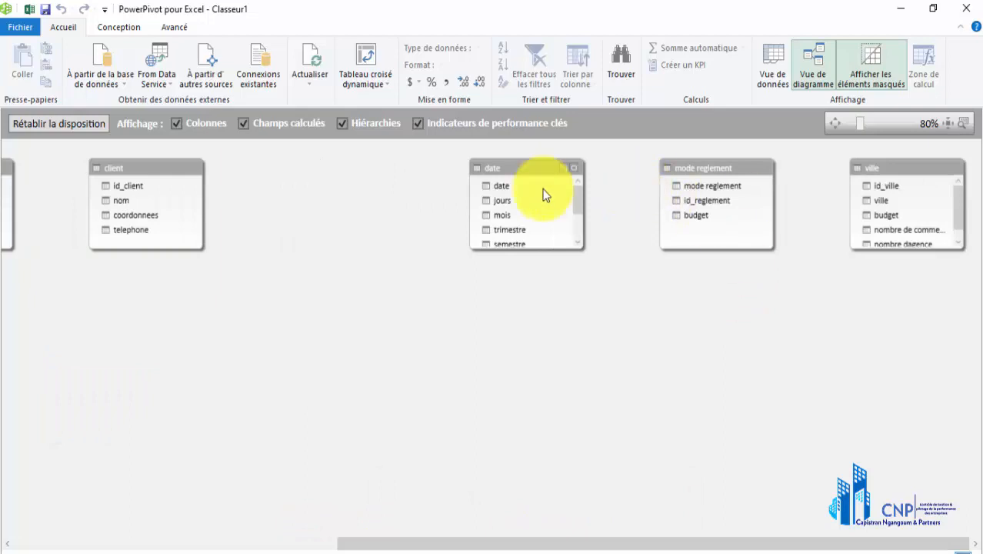
click(527, 167)
drag(311, 288, 53, 383)
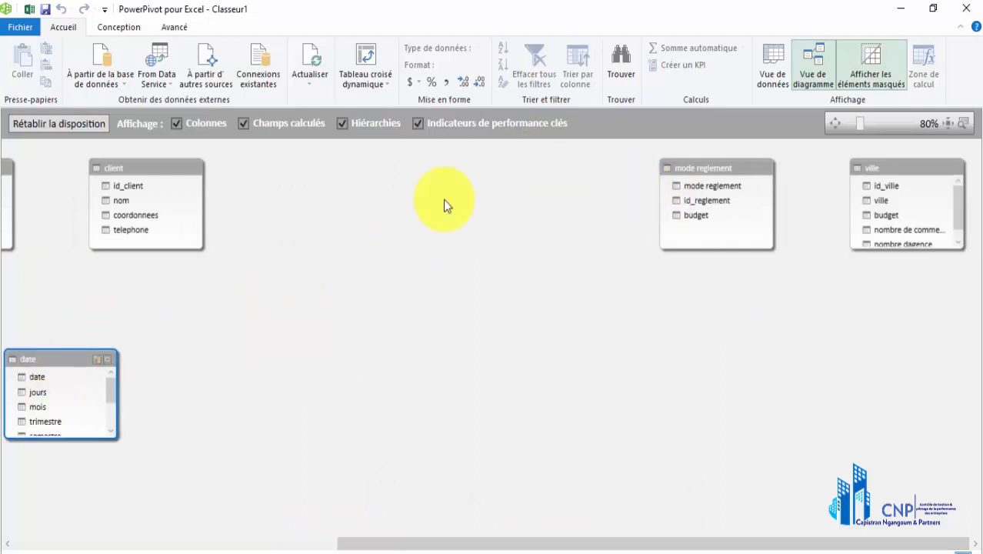
Bring the mode reglement table closer to client and place the ville table in the lower row between those two
click(716, 171)
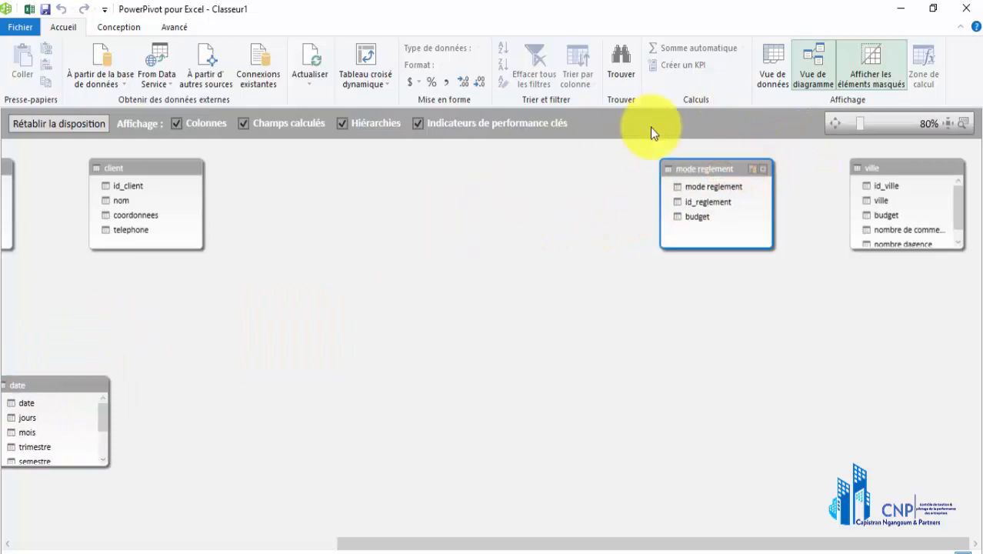
click(908, 171)
drag(881, 184, 262, 382)
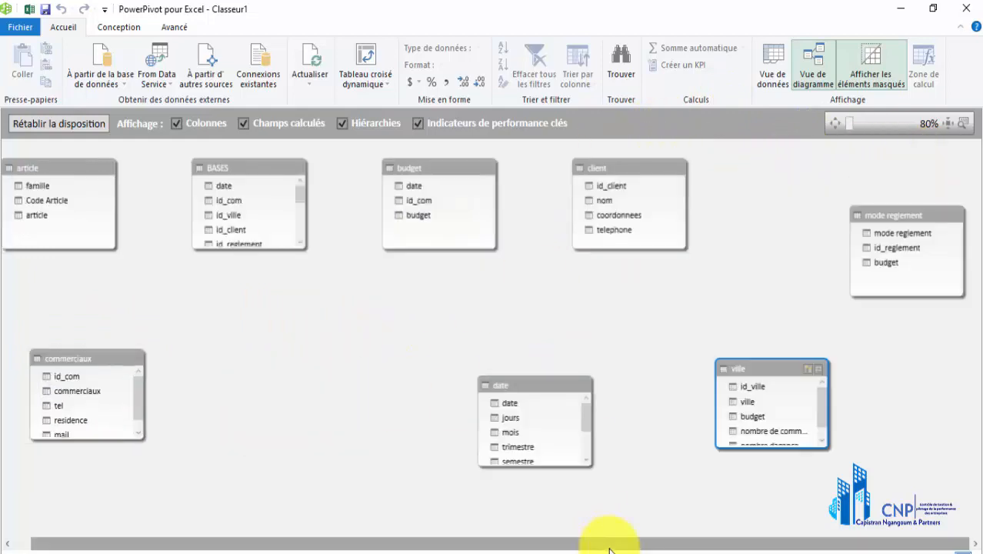
click(610, 547)
drag(609, 547, 680, 542)
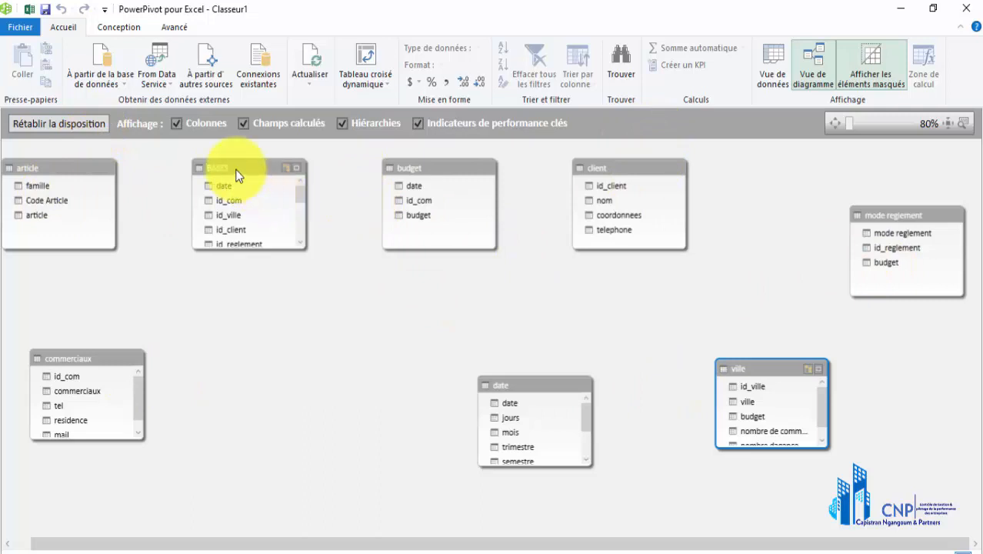
Place the BASES table between commerciaux and date, shift budget and client toward article, and move date slightly away from BASES
drag(235, 167, 288, 321)
drag(352, 359, 352, 358)
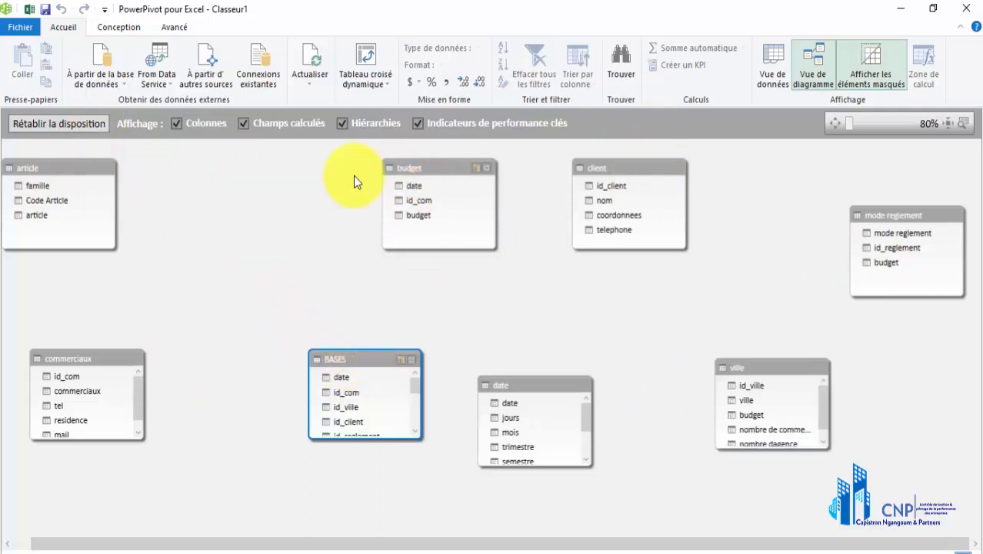
drag(394, 168, 202, 169)
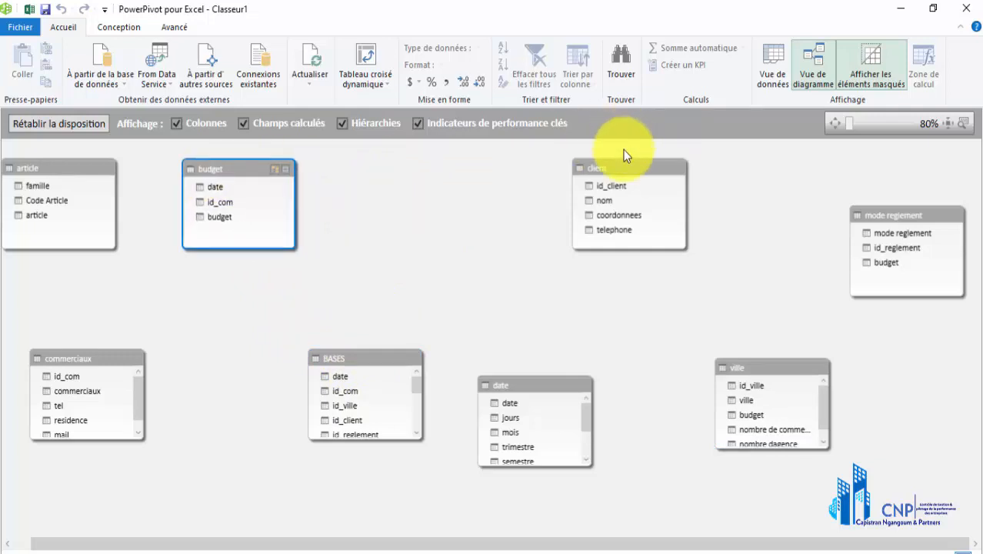
drag(624, 167, 464, 171)
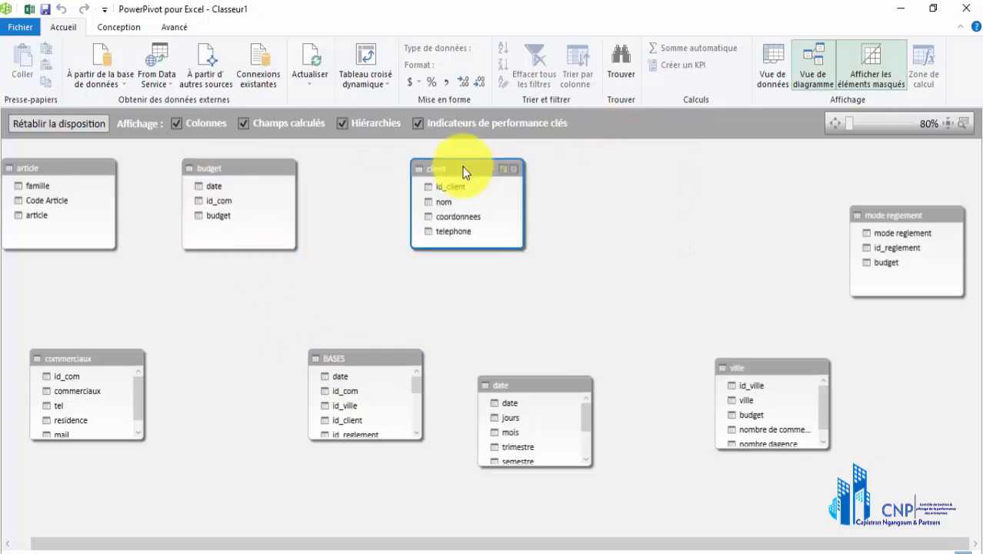
click(520, 386)
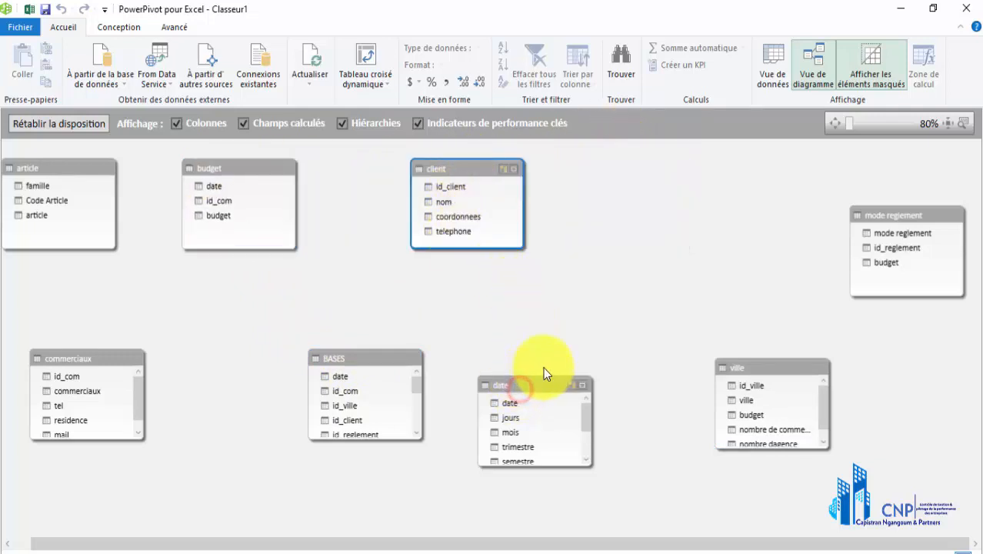
mouse_move(543, 367)
mouse_down()
mouse_move(560, 365)
mouse_move(556, 357)
mouse_up()
Raise the BASES table and lengthen it until all its fields down to commission fit
click(362, 351)
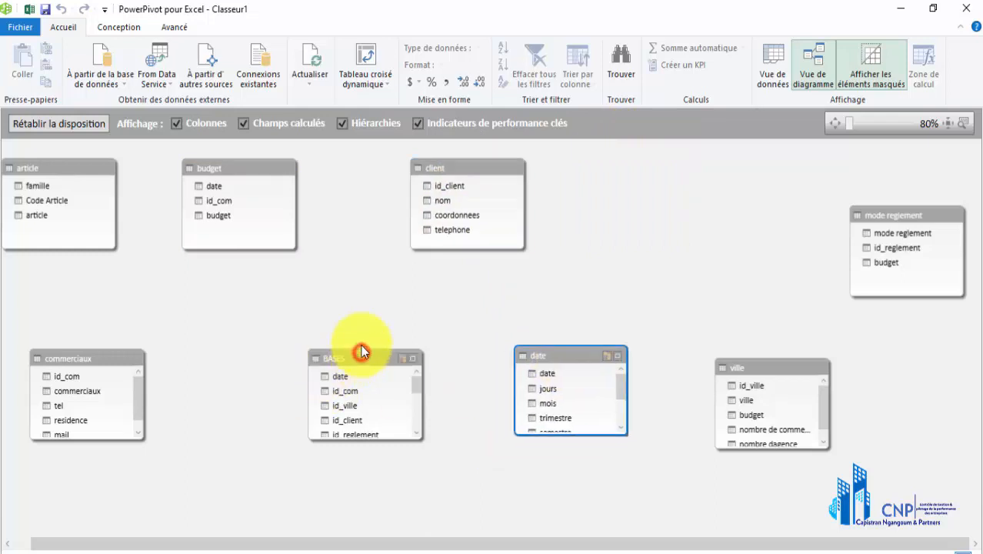
drag(362, 352, 370, 290)
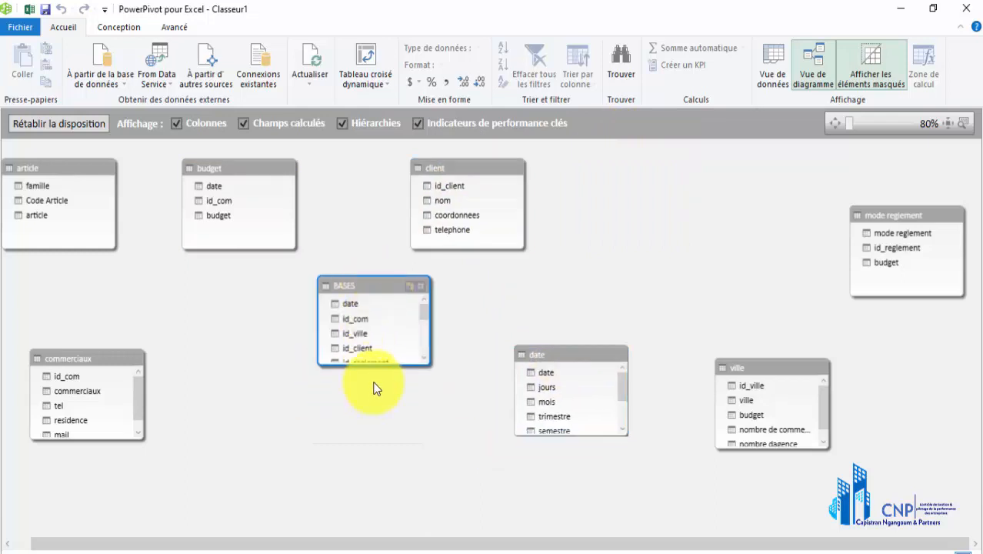
drag(382, 365, 387, 516)
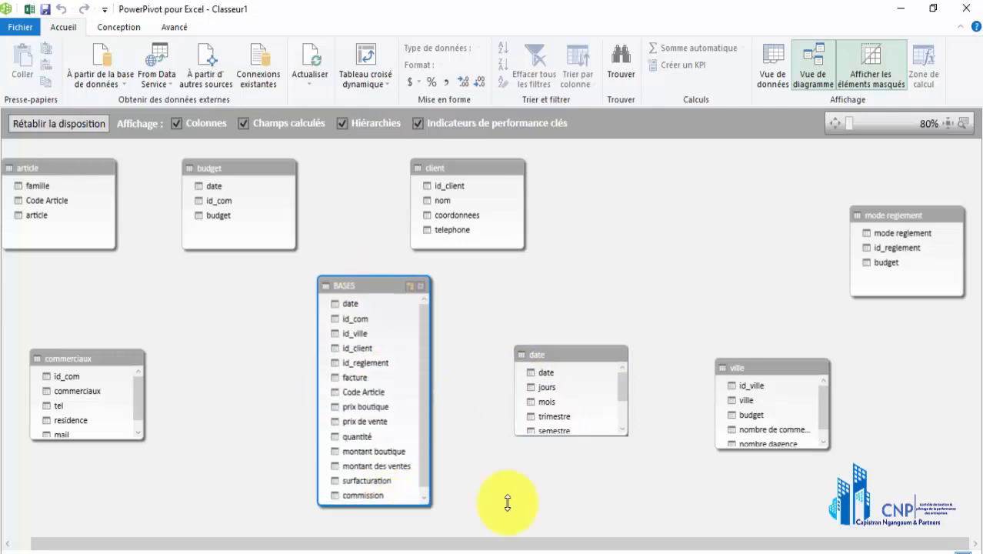
Stack ville below a raised commerciaux on one side of BASES, and mode reglement above a lowered date on the other
drag(771, 362, 129, 455)
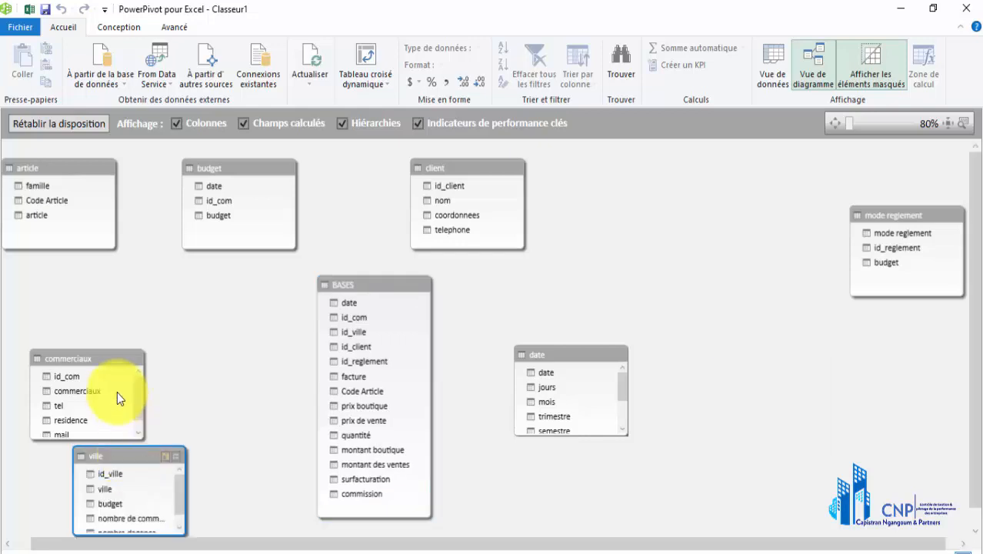
drag(75, 361, 78, 310)
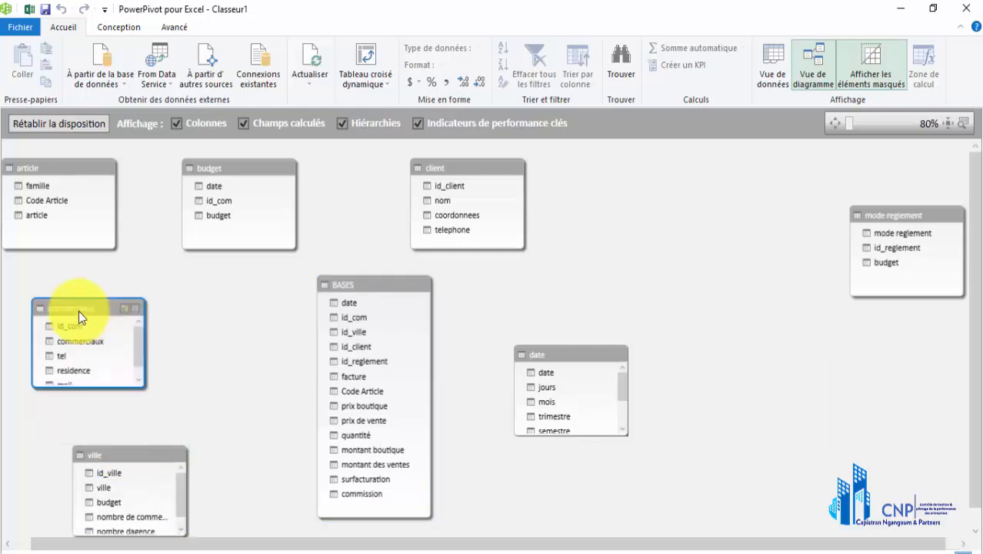
drag(892, 217, 705, 246)
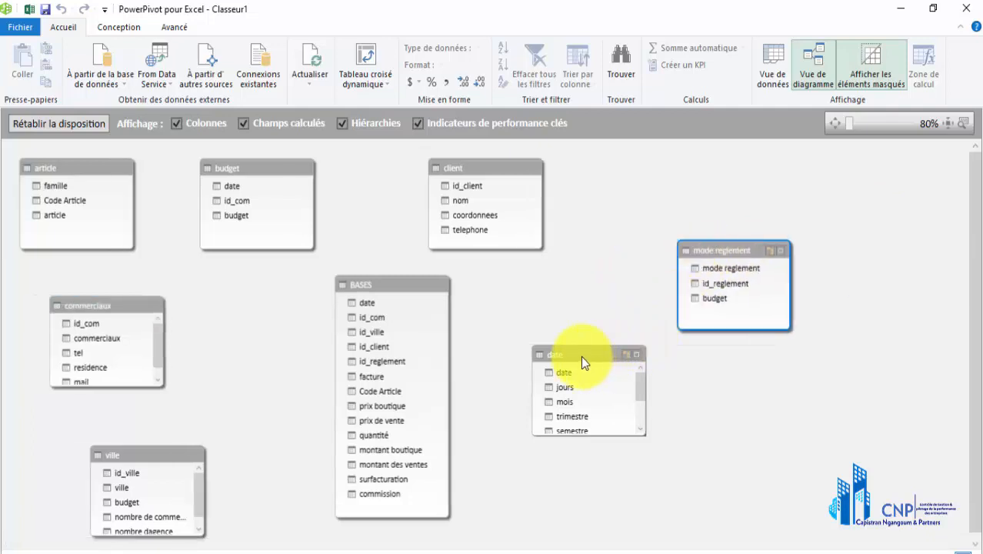
drag(582, 360, 620, 457)
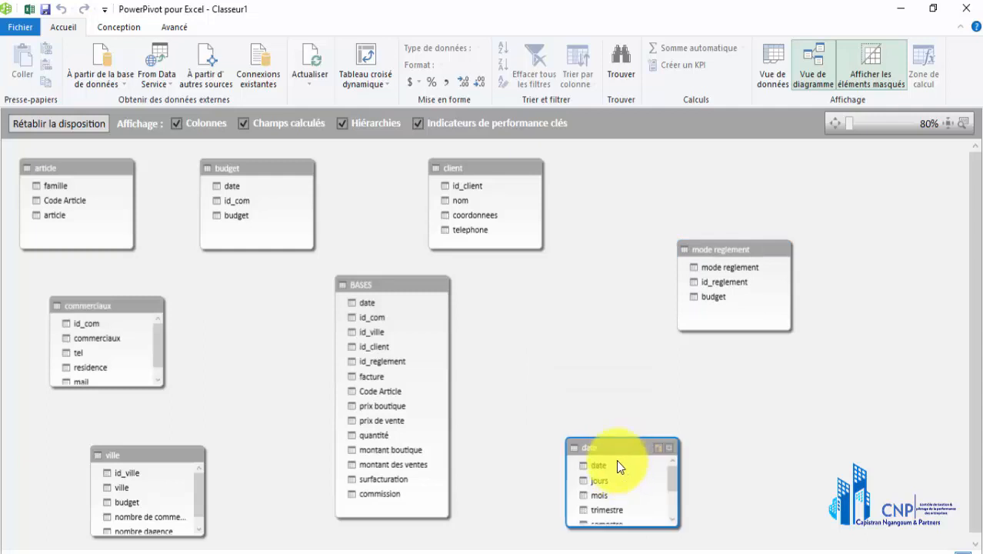
Center BASES in the diagram and space the client, budget, commerciaux and ville tables around it
drag(490, 164, 597, 165)
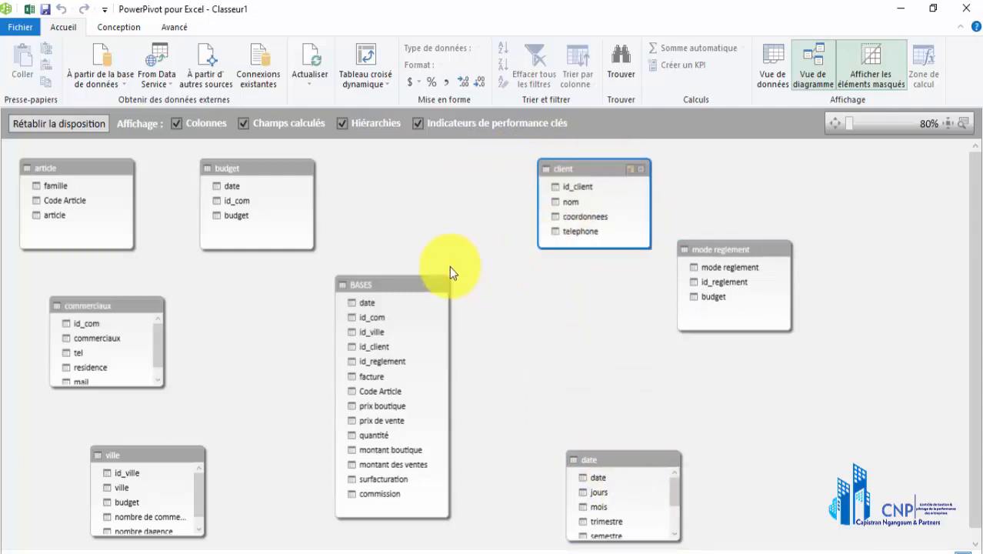
drag(385, 288, 449, 291)
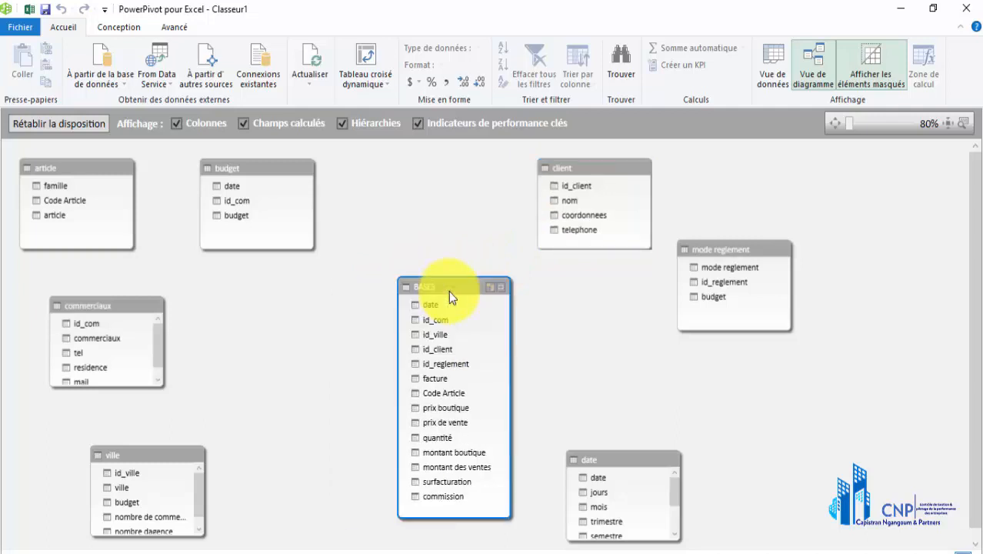
drag(249, 173, 288, 173)
drag(112, 307, 166, 296)
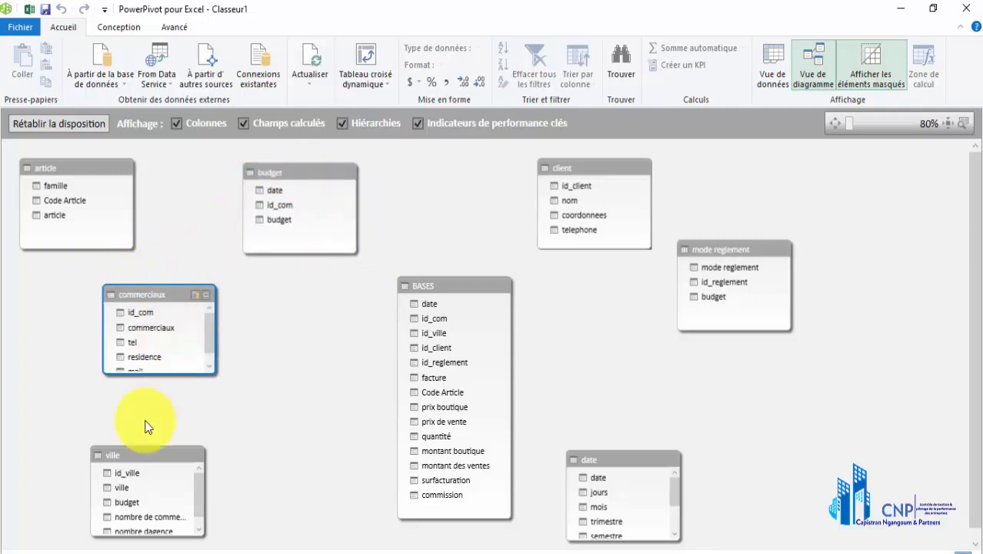
drag(136, 455, 262, 456)
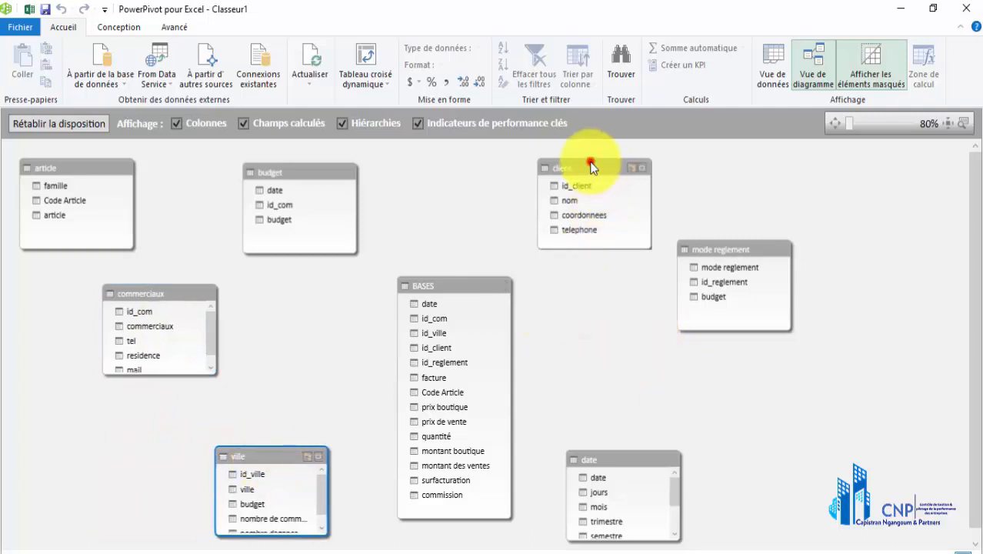
mouse_move(592, 161)
mouse_down()
mouse_move(605, 160)
mouse_move(596, 177)
mouse_up()
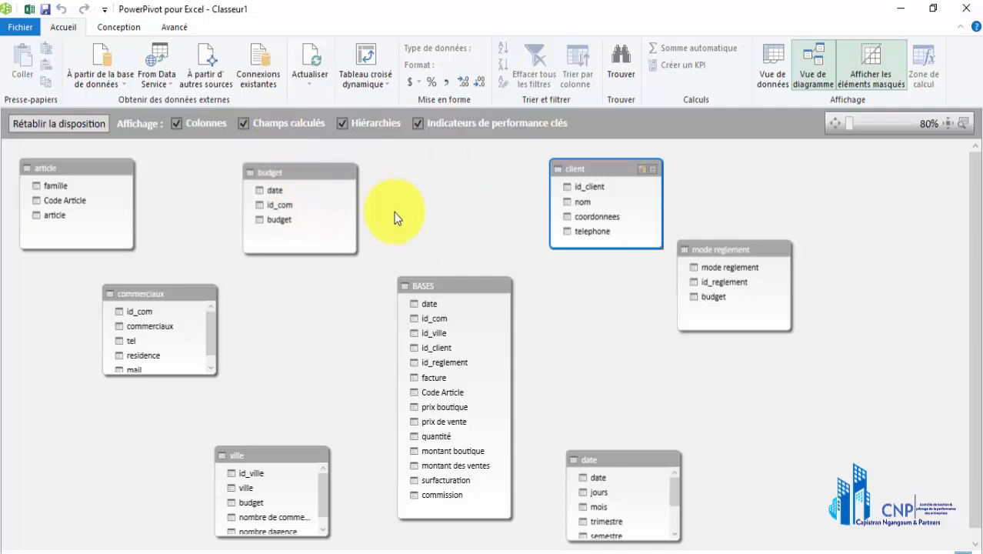
click(273, 193)
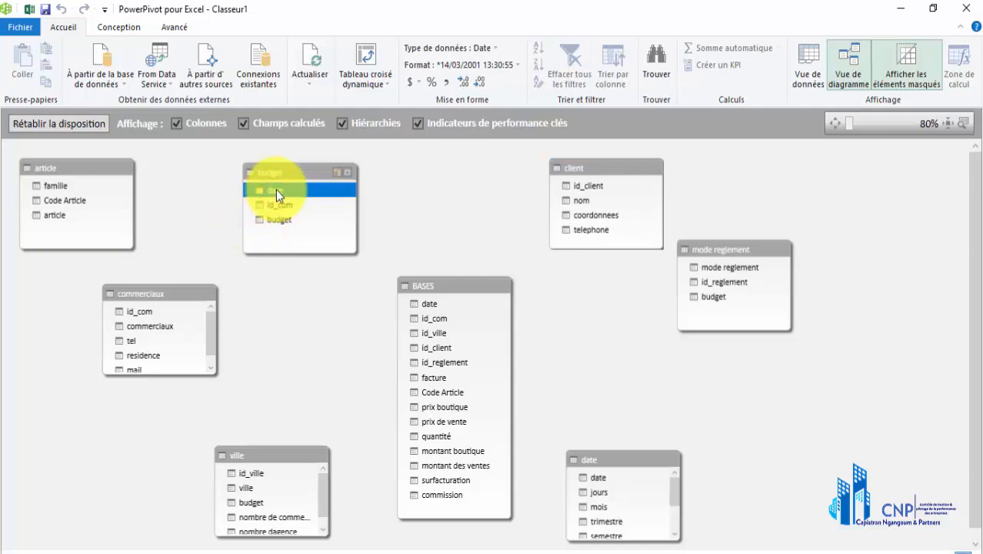
drag(275, 189, 292, 197)
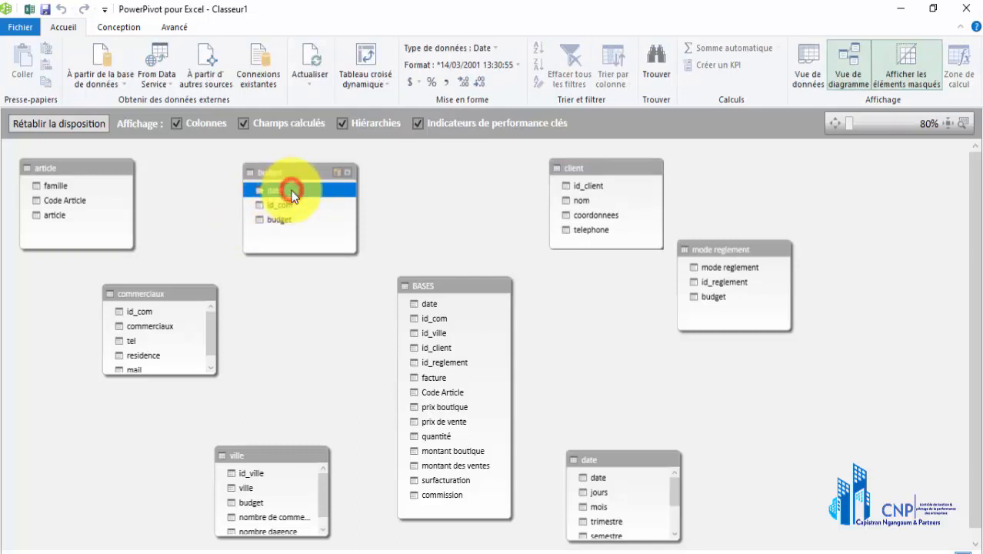
right_click(292, 193)
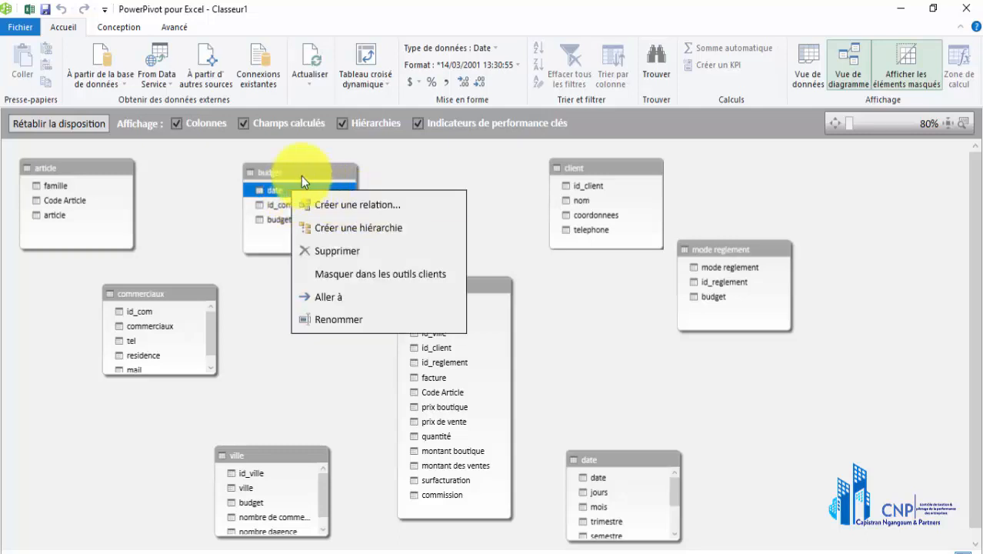
click(378, 158)
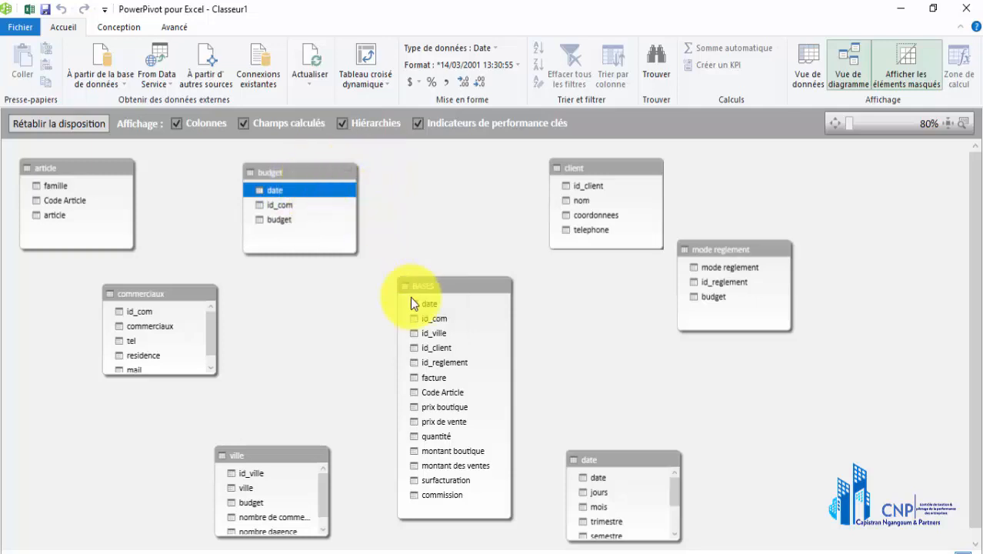
Try to create a relationship from the budget table's date column to the date column of BASES as related lookup table
right_click(304, 189)
click(346, 208)
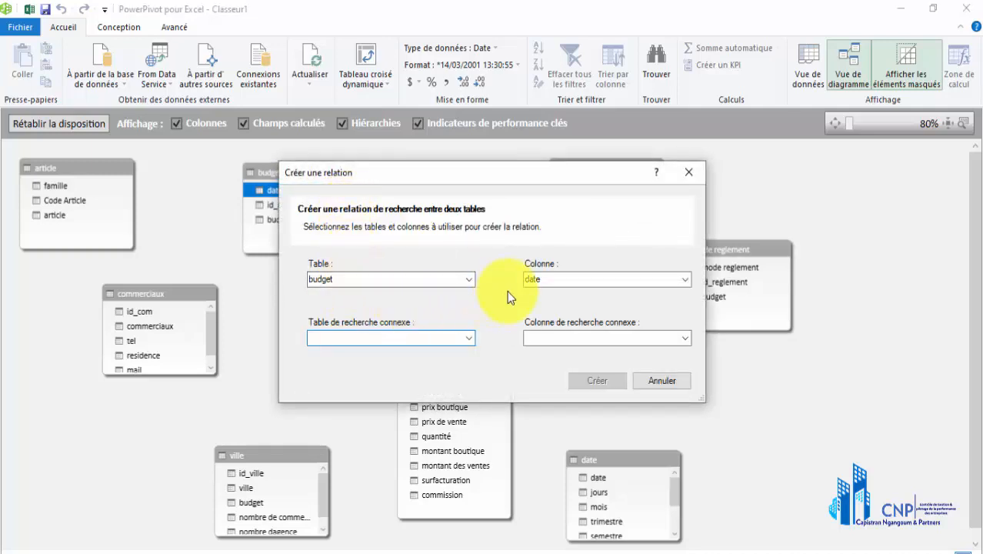
click(470, 337)
click(449, 362)
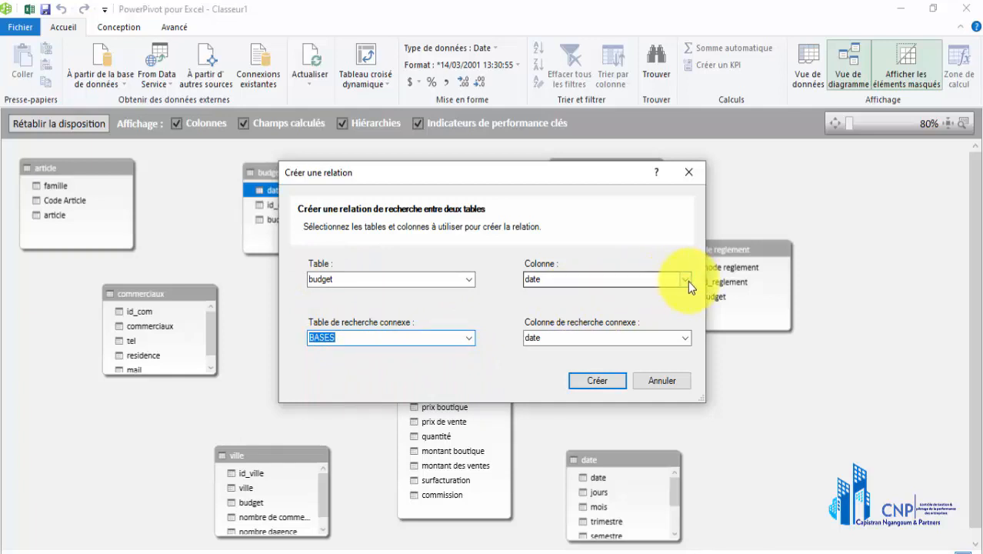
mouse_move(576, 176)
mouse_down()
mouse_move(682, 164)
mouse_move(655, 198)
mouse_move(581, 175)
mouse_up()
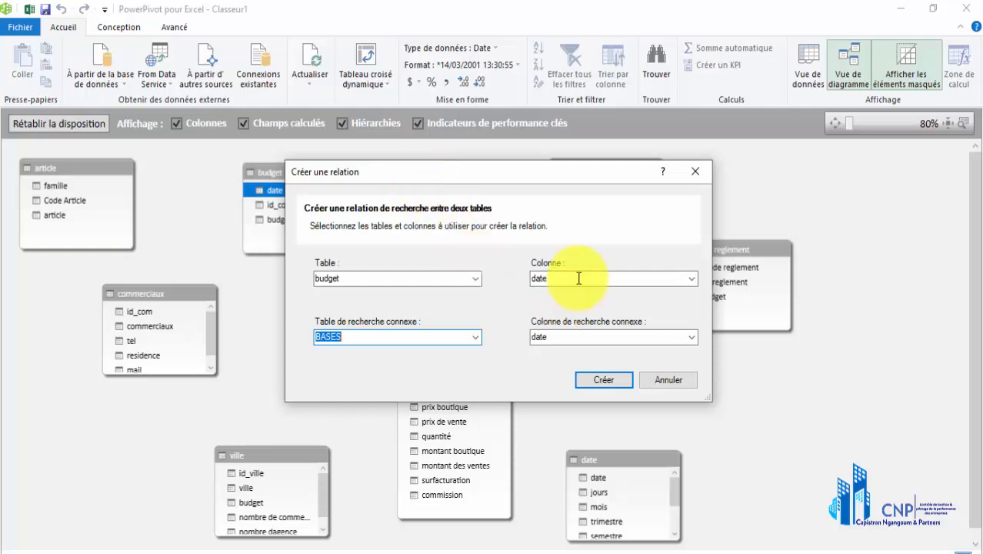
click(549, 278)
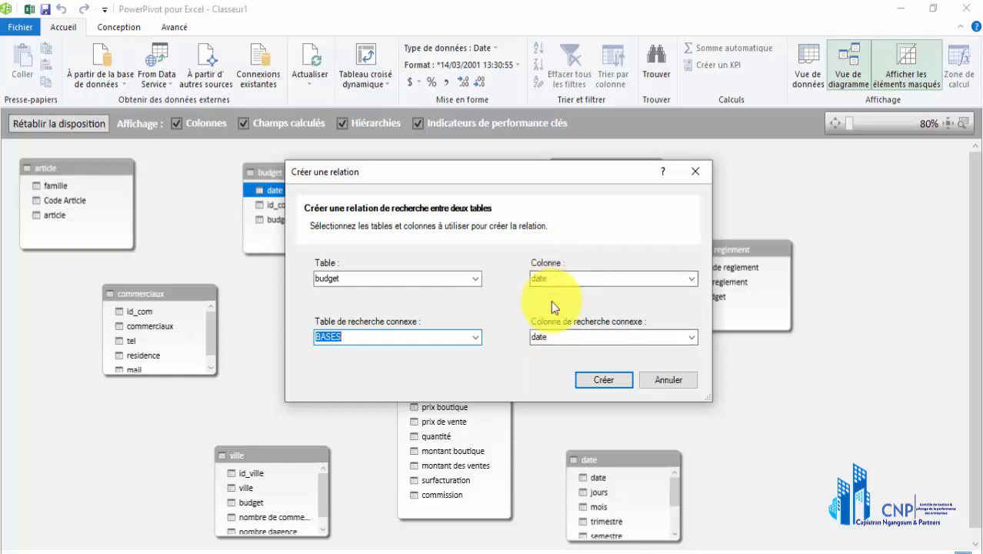
click(598, 381)
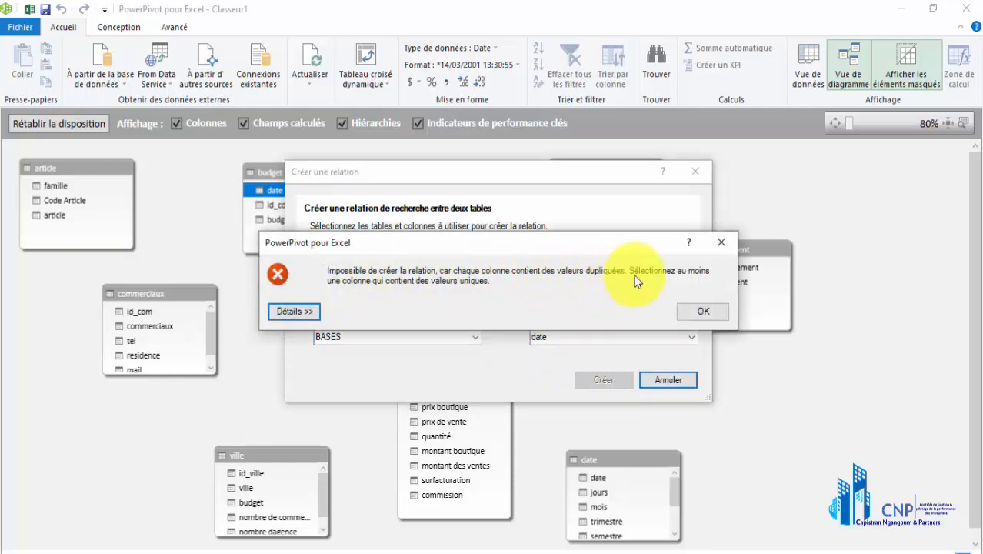
Abandon the budget-to-BASES date relationship and raise the date table beside BASES in the diagram
click(702, 314)
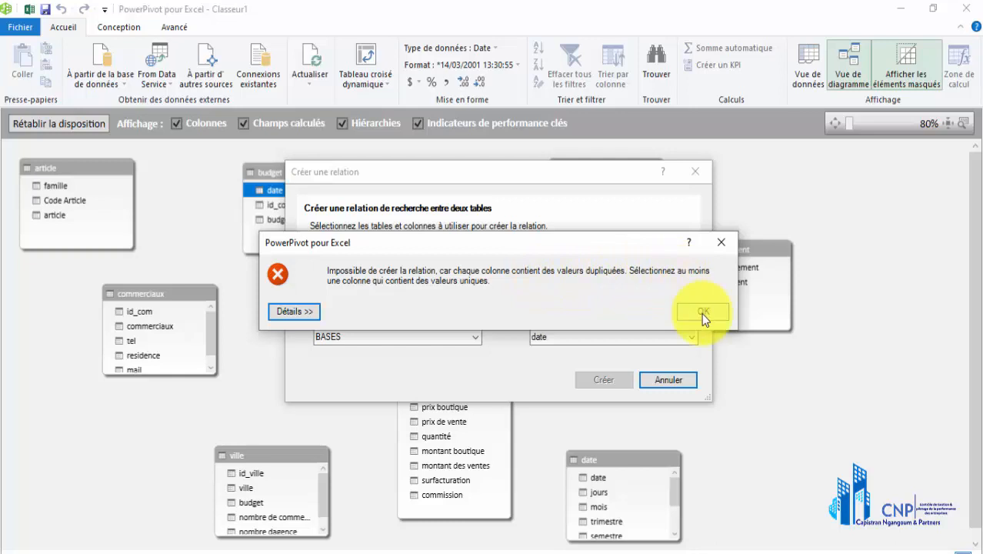
click(704, 178)
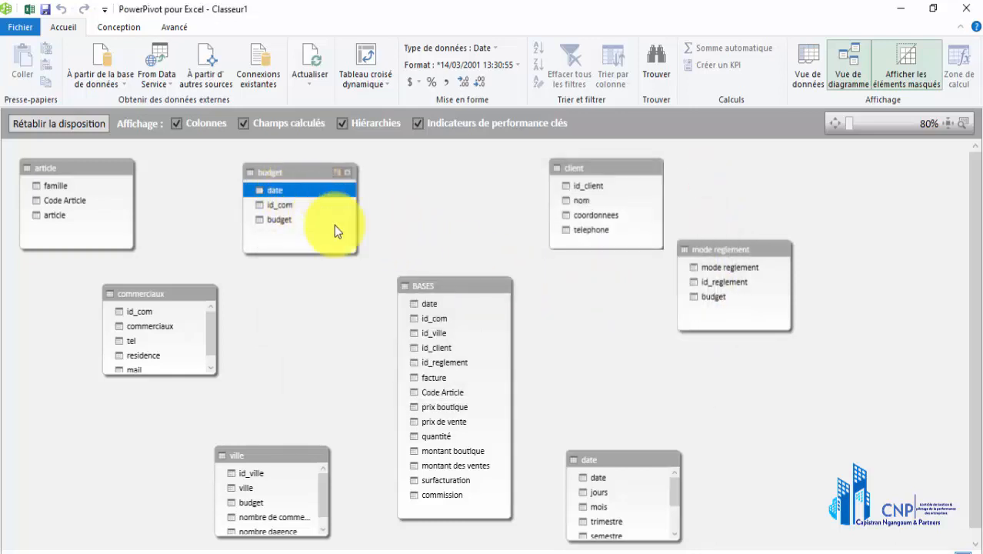
drag(295, 200, 441, 289)
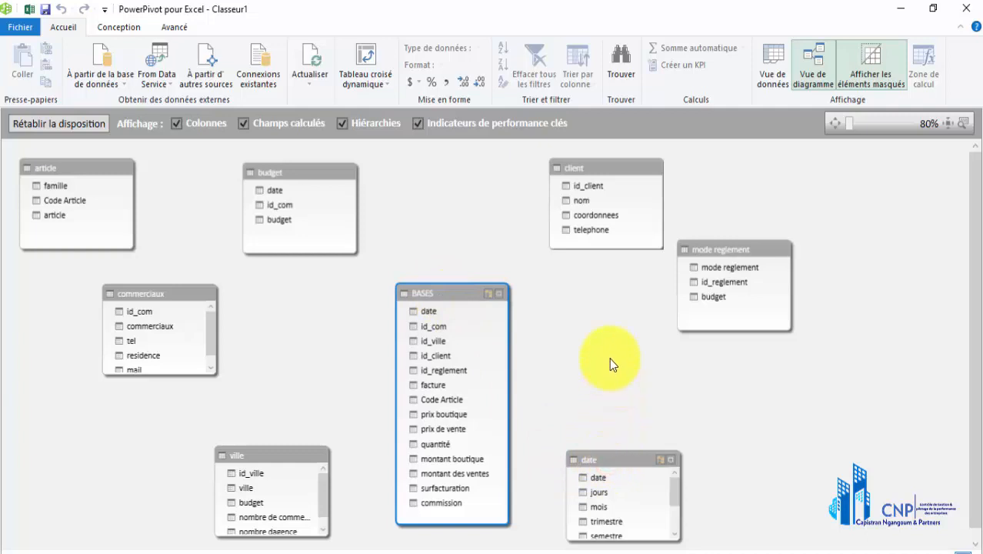
drag(609, 462, 611, 341)
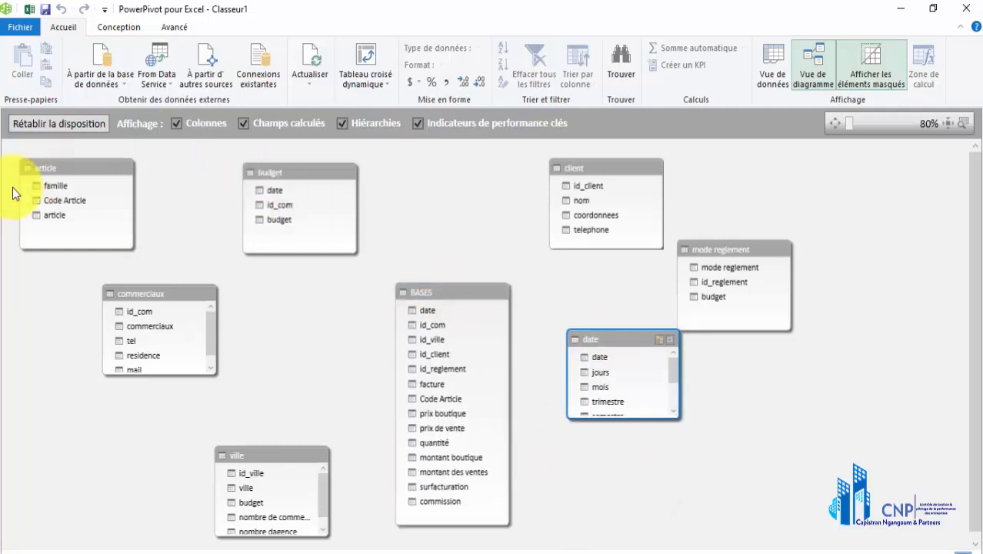
Lengthen the date table until all its fields down to F8 fit
click(77, 163)
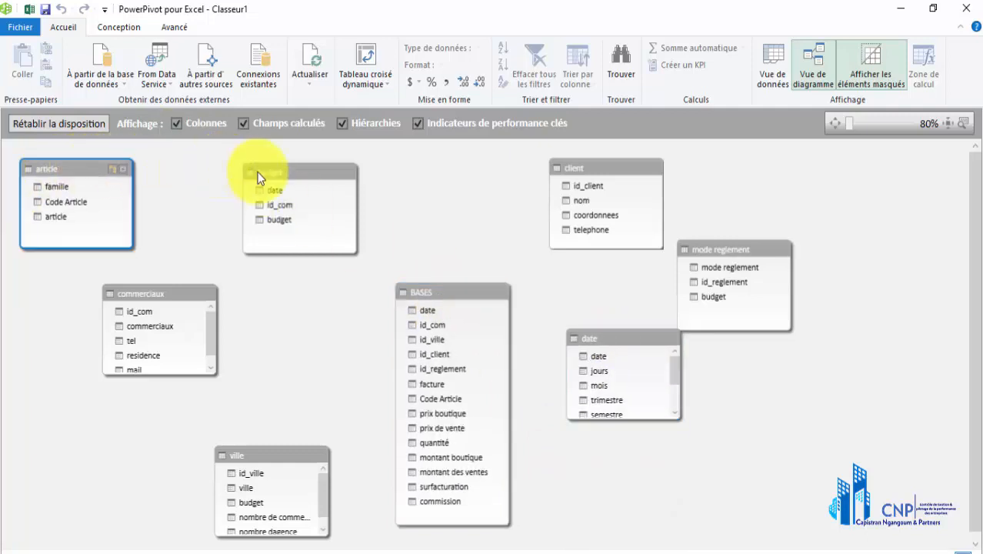
click(290, 177)
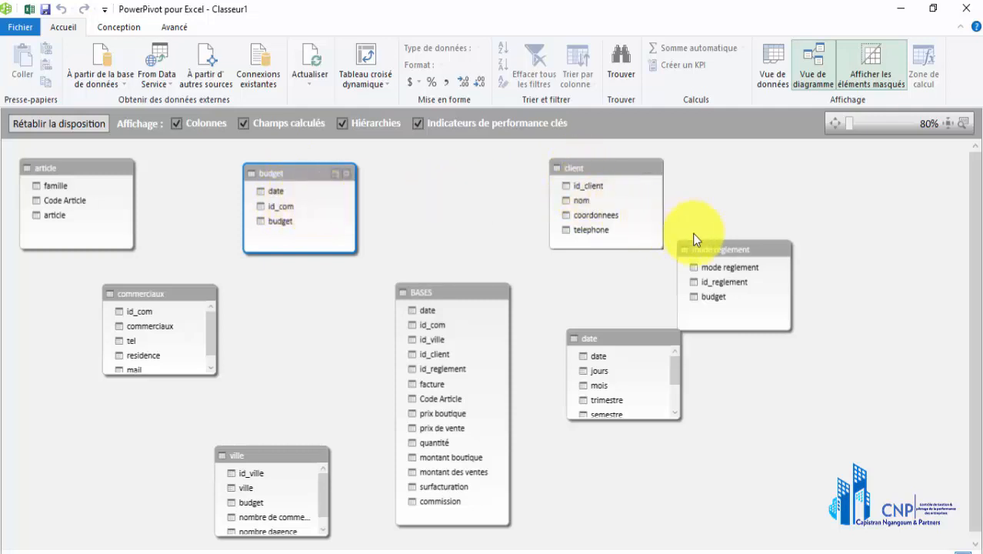
click(604, 344)
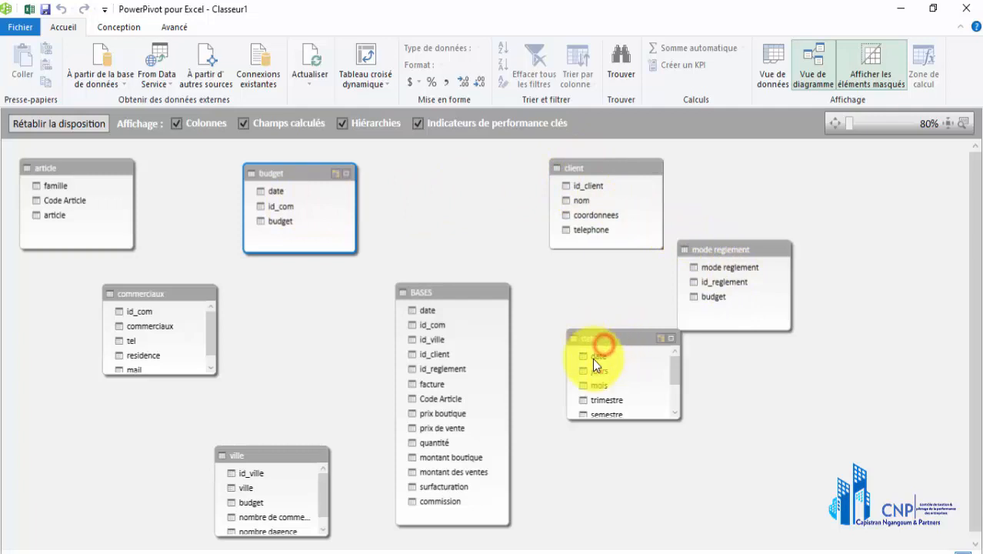
drag(616, 416, 621, 493)
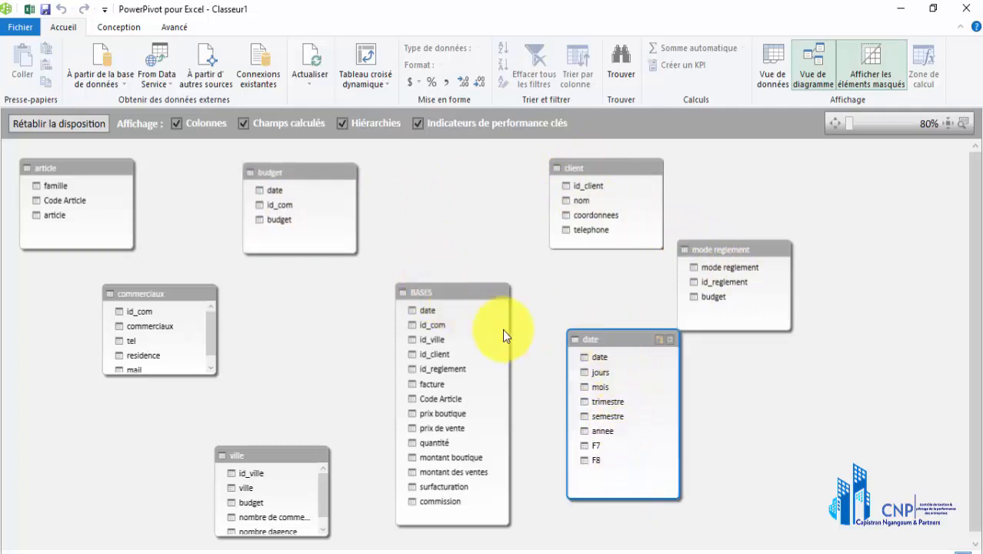
Create a relationship between the date column of the date table and the date column of BASES
click(587, 357)
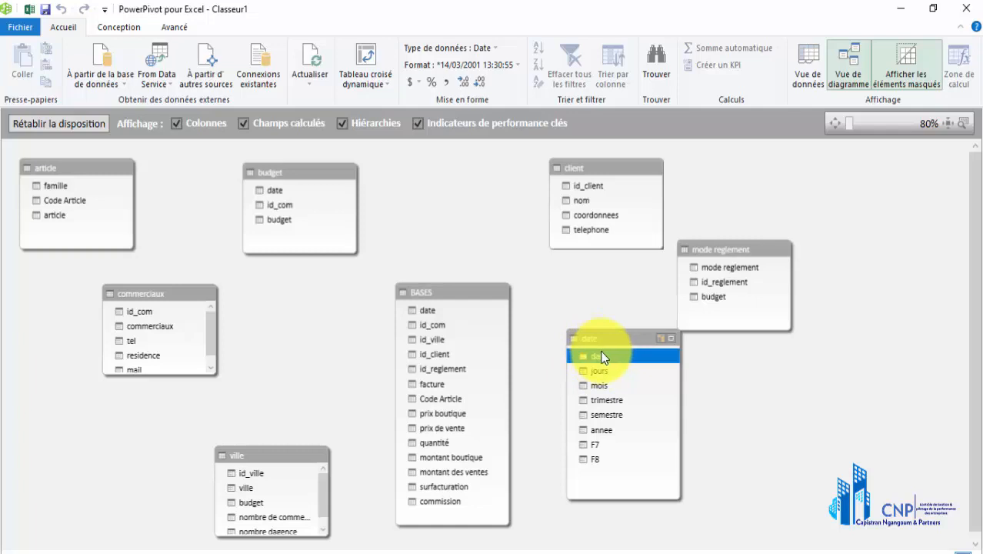
click(602, 356)
drag(601, 355, 440, 304)
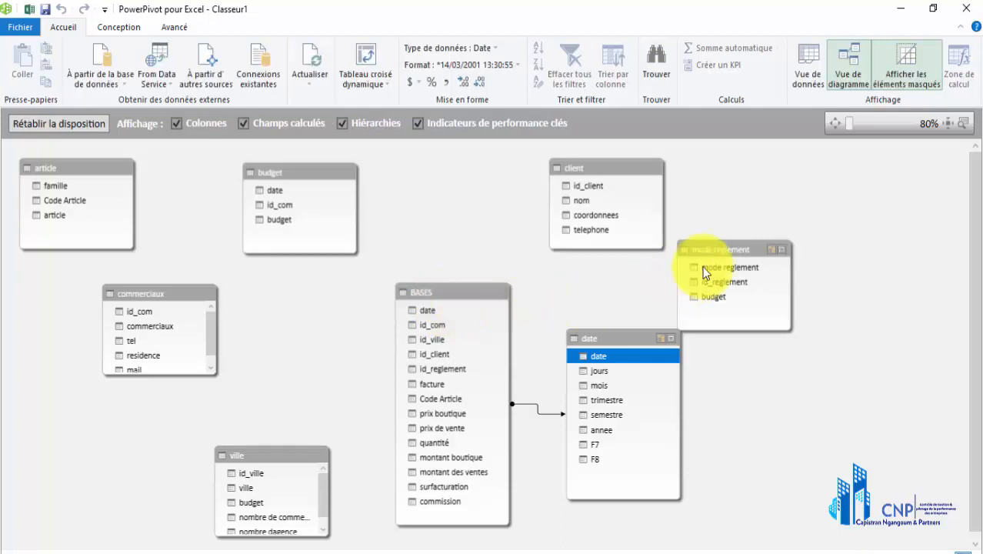
Move mode reglement farther out and place the client table below it, beside the date table
drag(709, 249, 775, 201)
mouse_move(620, 341)
mouse_down()
mouse_move(613, 336)
mouse_move(635, 342)
mouse_up()
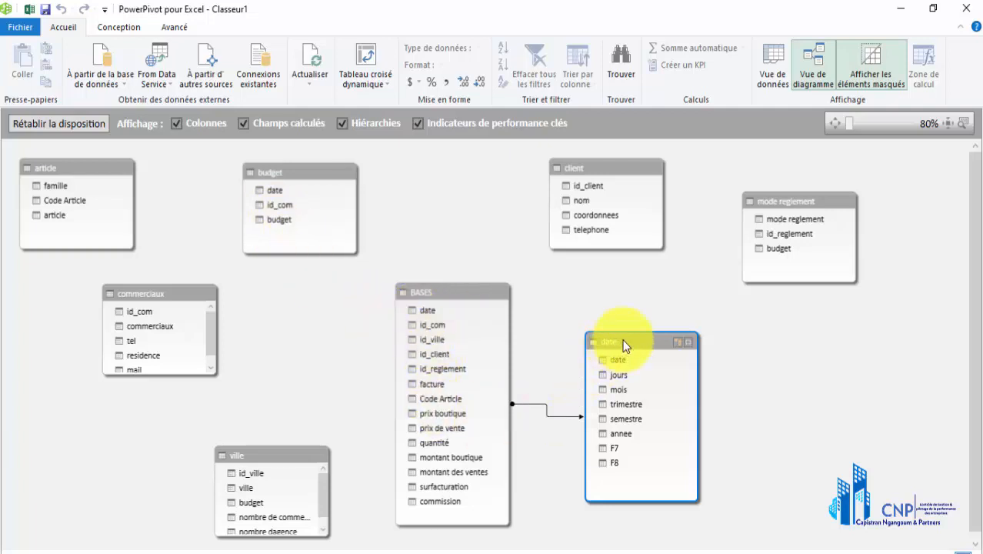
drag(623, 340, 623, 341)
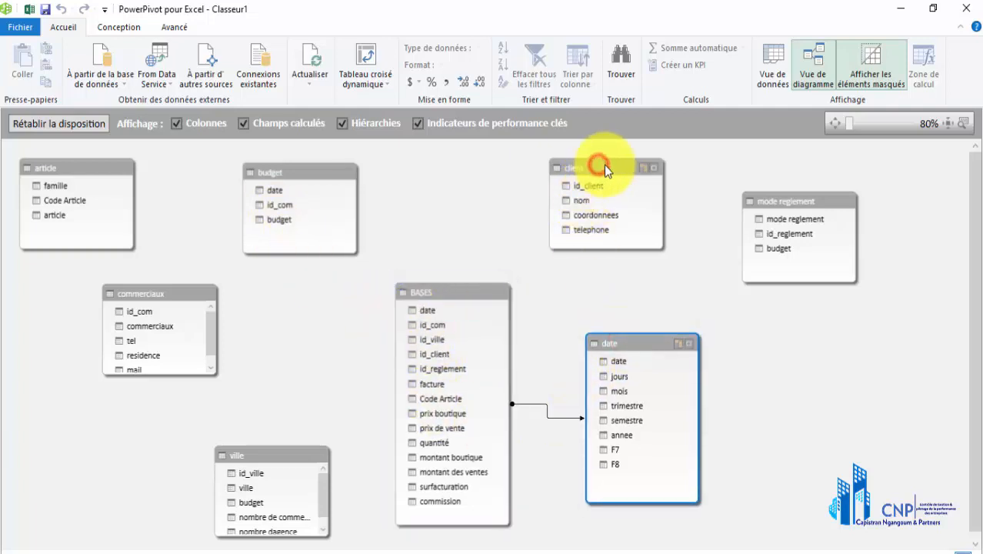
drag(708, 330, 749, 359)
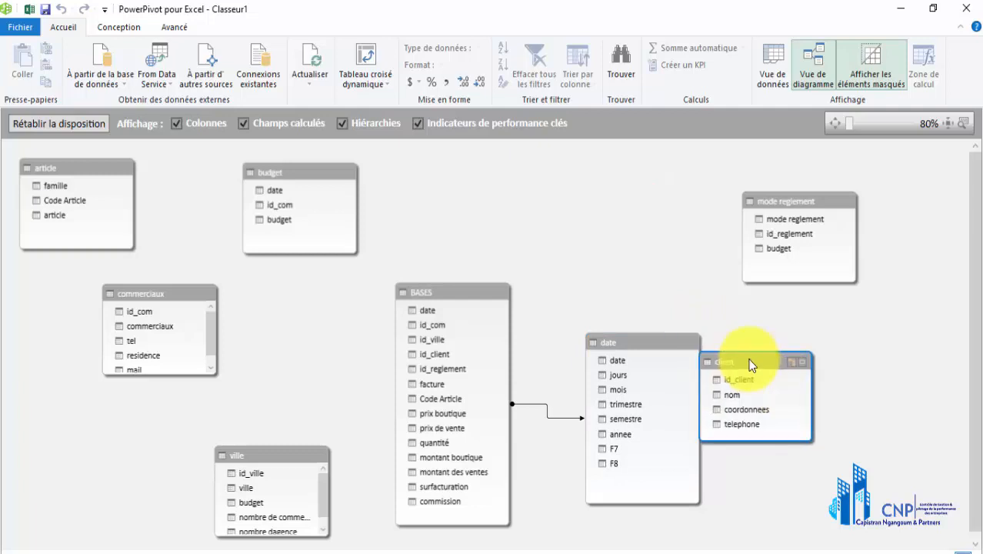
Raise the date table level with budget and relate budget's date column to its date column
drag(645, 341, 585, 161)
mouse_move(286, 192)
mouse_down()
mouse_move(569, 189)
mouse_move(293, 191)
mouse_up()
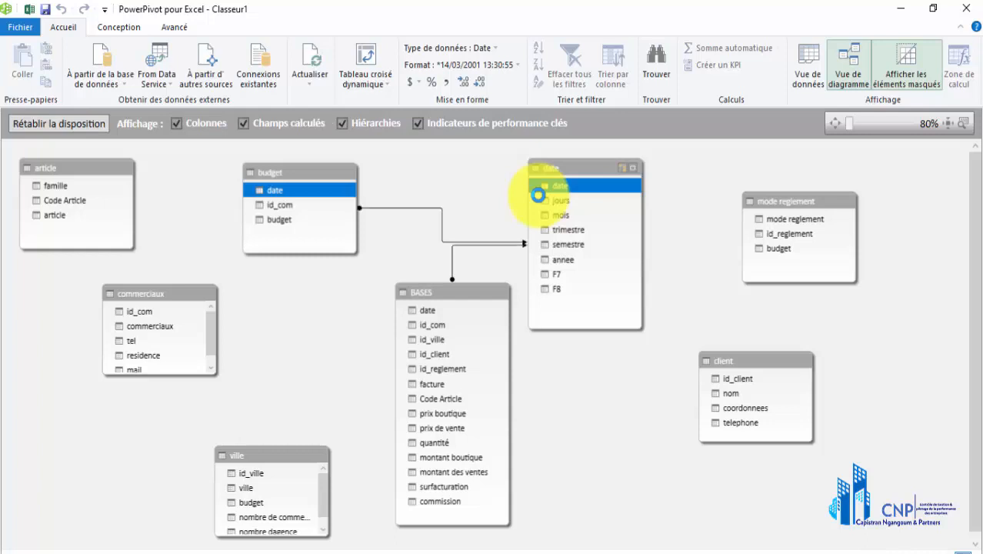
click(557, 168)
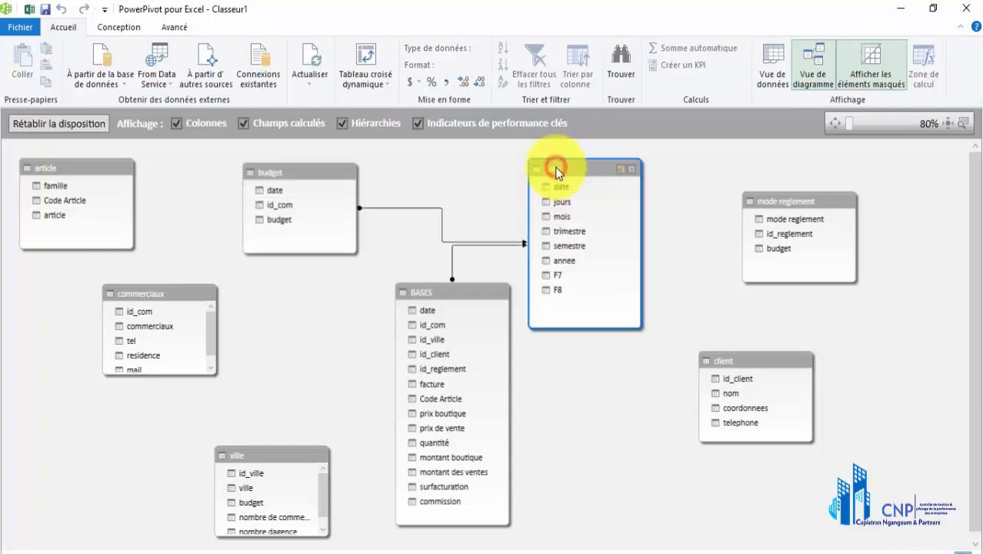
Shift BASES slightly toward commerciaux and relate the id_com columns of commerciaux and BASES
click(478, 293)
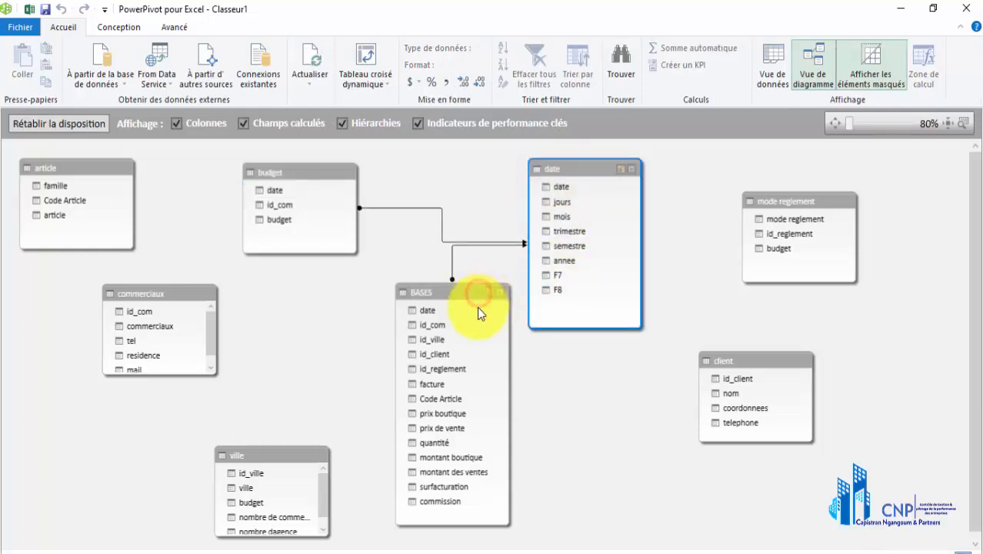
drag(467, 307, 432, 287)
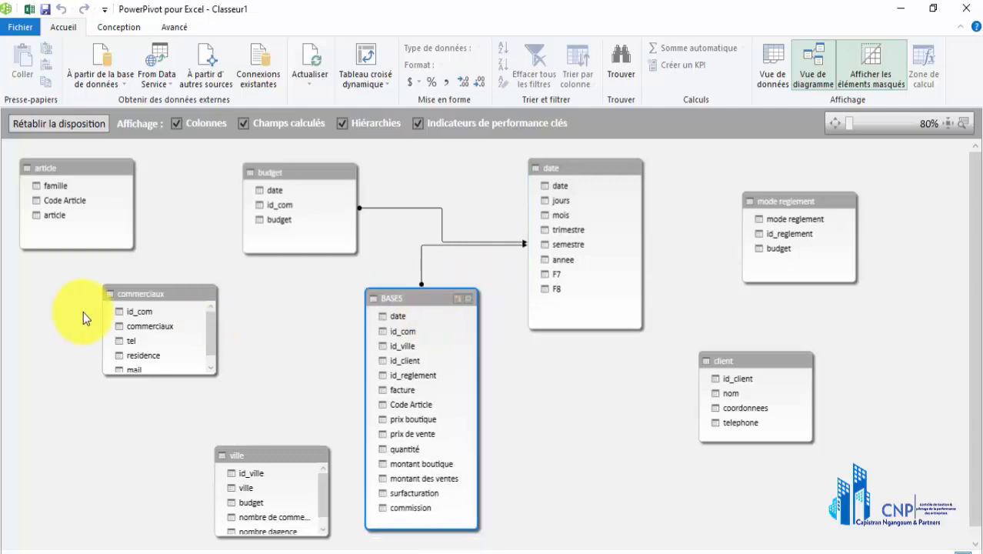
click(137, 312)
drag(137, 311, 409, 325)
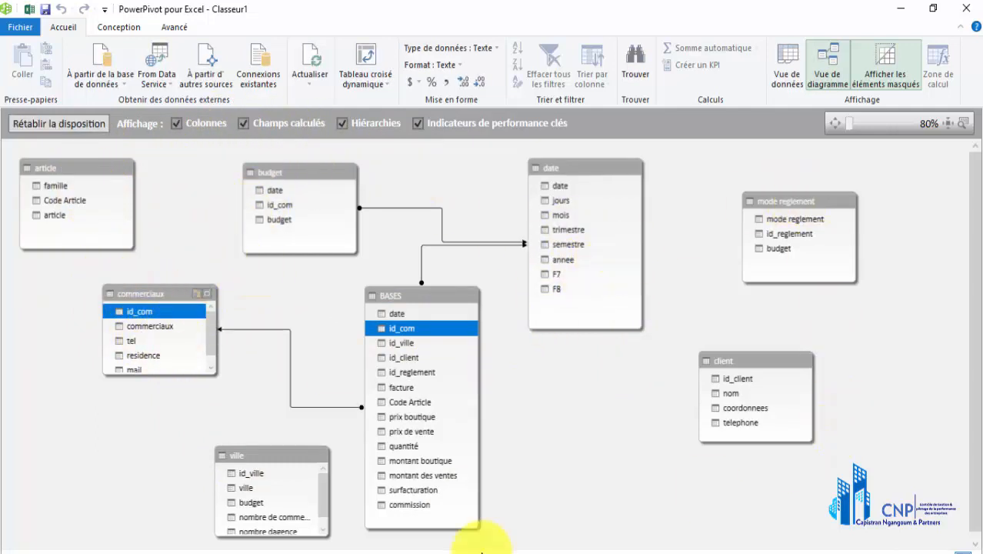
Move ville below commerciaux, away from BASES, and relate its id_ville column to id_ville in BASES
mouse_move(275, 457)
mouse_down()
mouse_move(257, 436)
mouse_move(221, 434)
mouse_move(253, 444)
mouse_move(334, 422)
mouse_move(401, 370)
mouse_move(413, 342)
mouse_up()
click(219, 449)
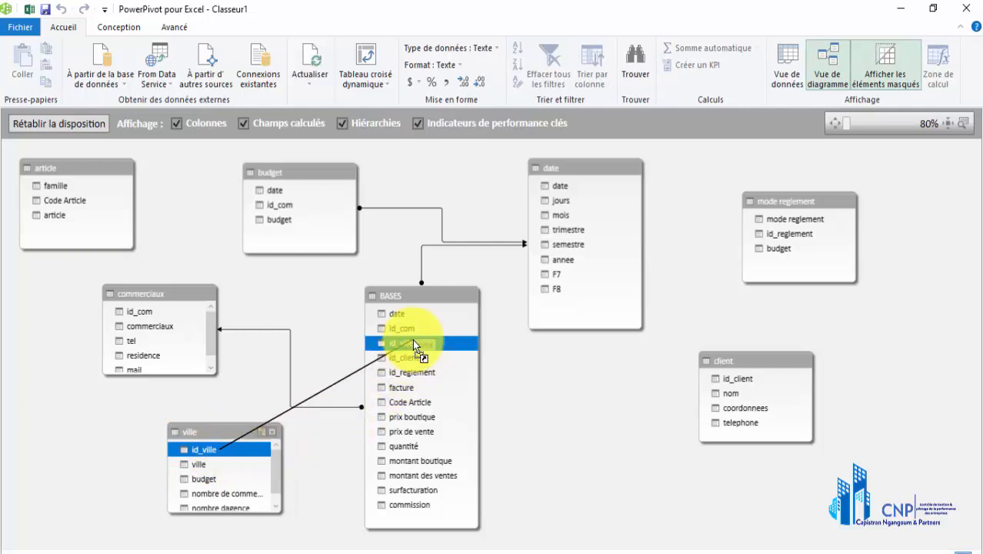
drag(412, 339, 412, 339)
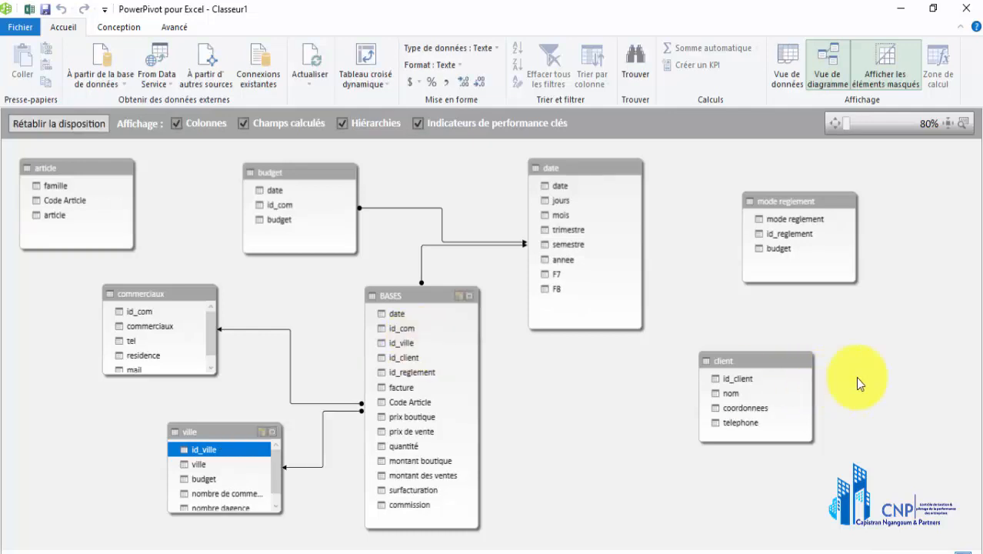
Bring the client table beside BASES below date and relate its id_client column to id_client in BASES
click(757, 359)
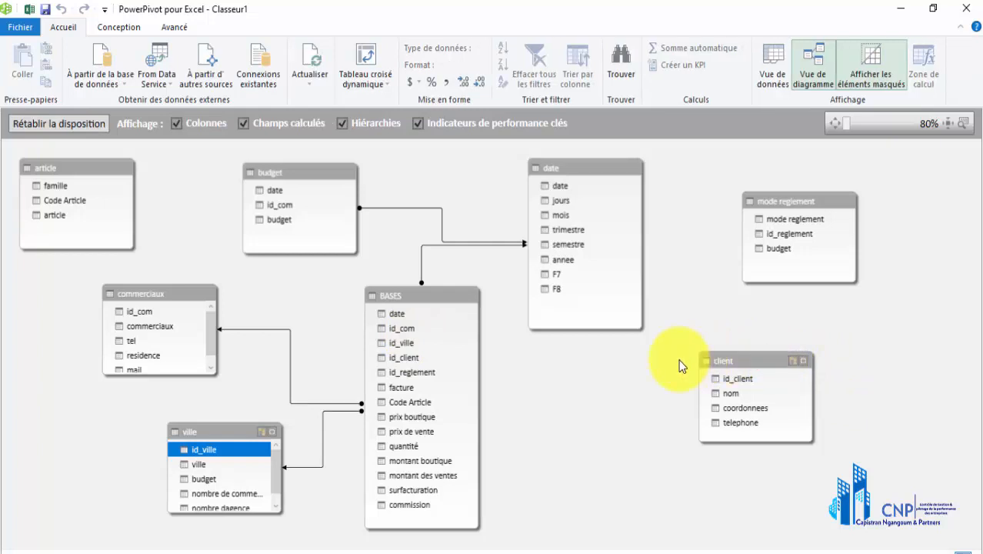
drag(679, 359, 424, 351)
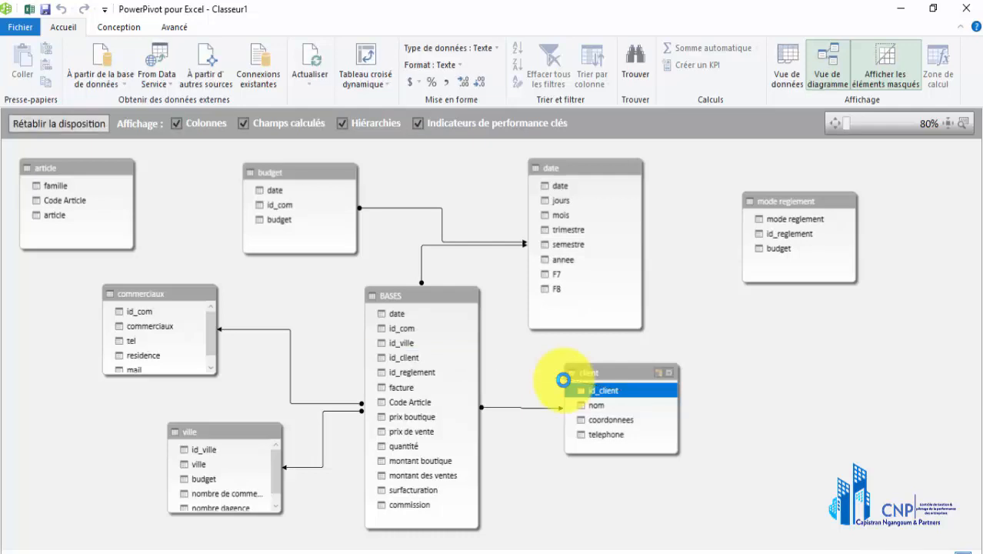
drag(614, 374, 602, 397)
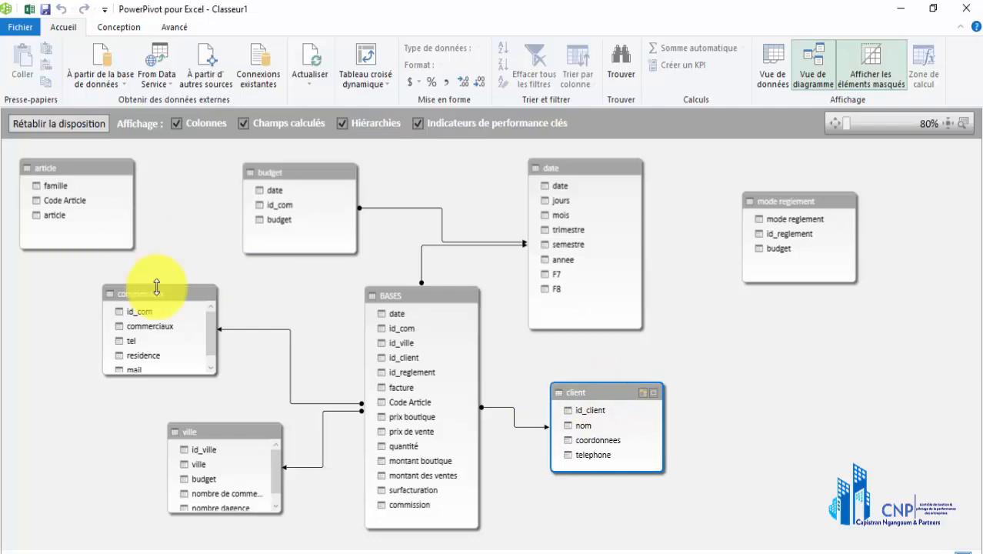
Relate the Code Article column of the article table to Code Article in BASES
click(74, 202)
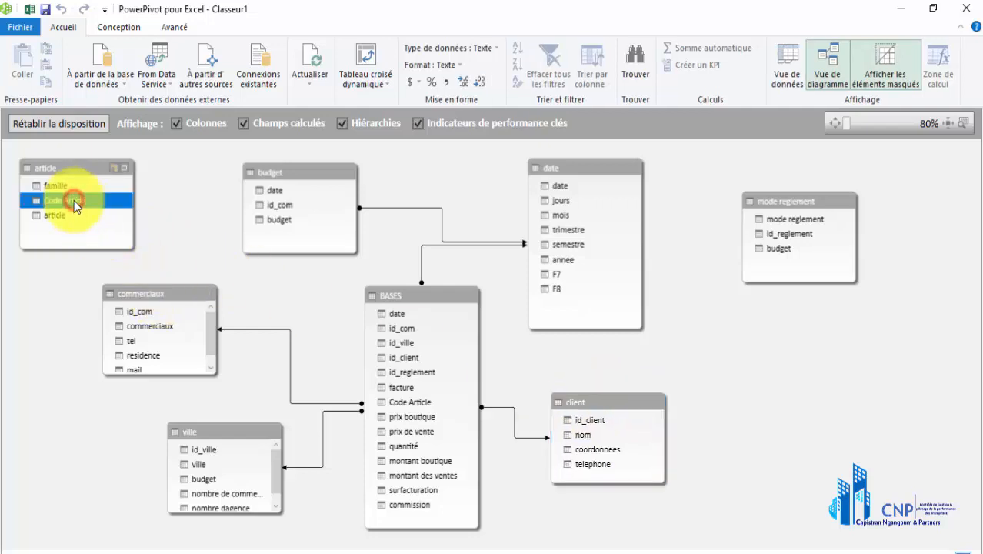
drag(78, 204, 402, 402)
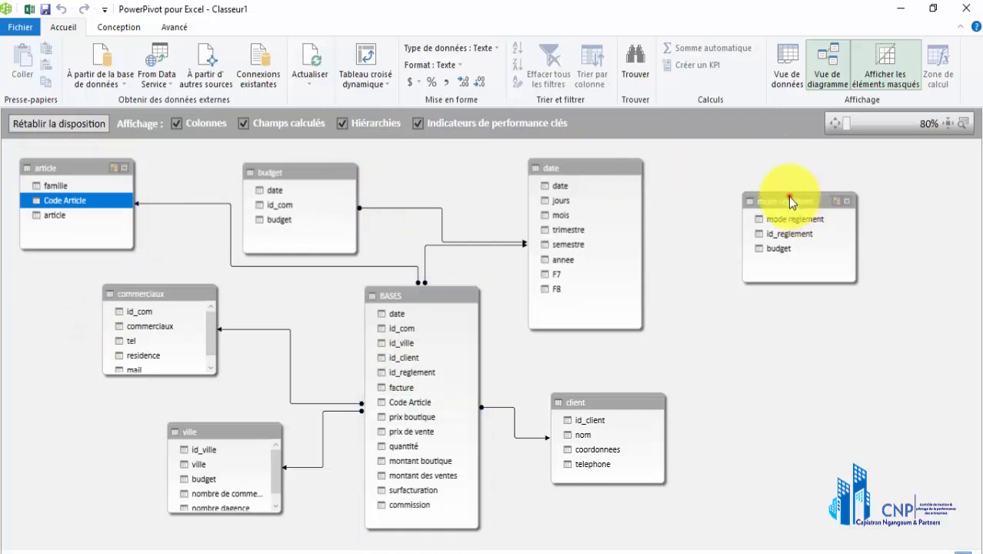
Lower mode reglement beside client and create a relationship from its id_reglement column to id_reglement in BASES as related lookup table
drag(765, 255, 734, 341)
click(731, 362)
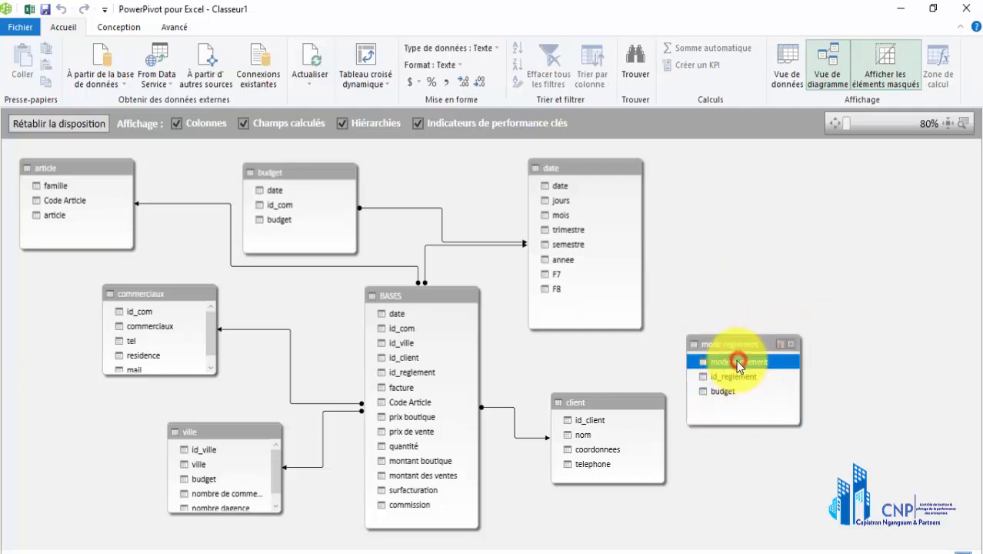
mouse_move(731, 358)
mouse_down()
mouse_move(551, 380)
mouse_move(458, 401)
mouse_move(452, 419)
mouse_move(445, 351)
mouse_move(443, 369)
mouse_move(434, 359)
mouse_move(435, 368)
mouse_move(719, 363)
mouse_move(687, 367)
mouse_move(448, 301)
mouse_move(702, 357)
mouse_move(725, 377)
mouse_up()
click(726, 379)
right_click(723, 373)
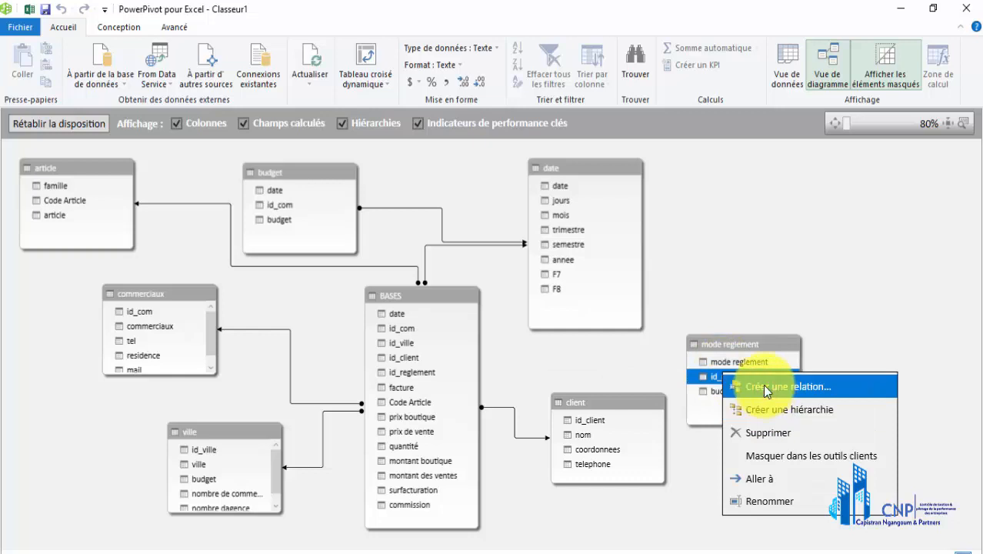
click(764, 387)
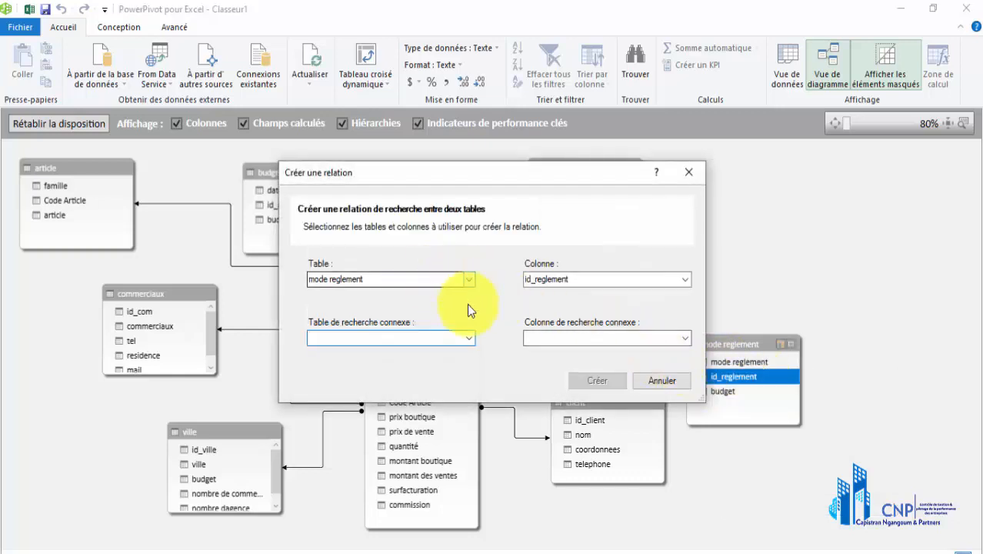
click(469, 338)
click(460, 362)
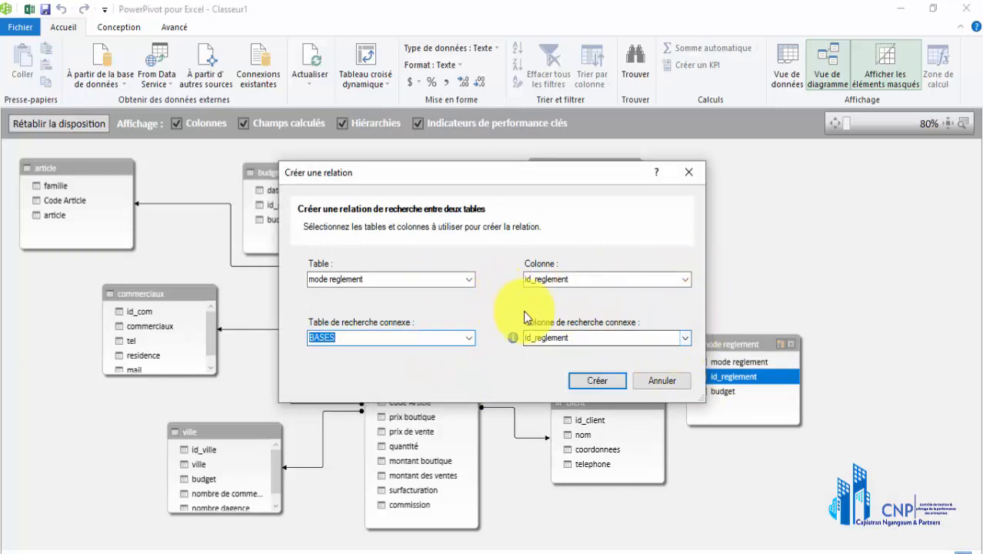
click(596, 381)
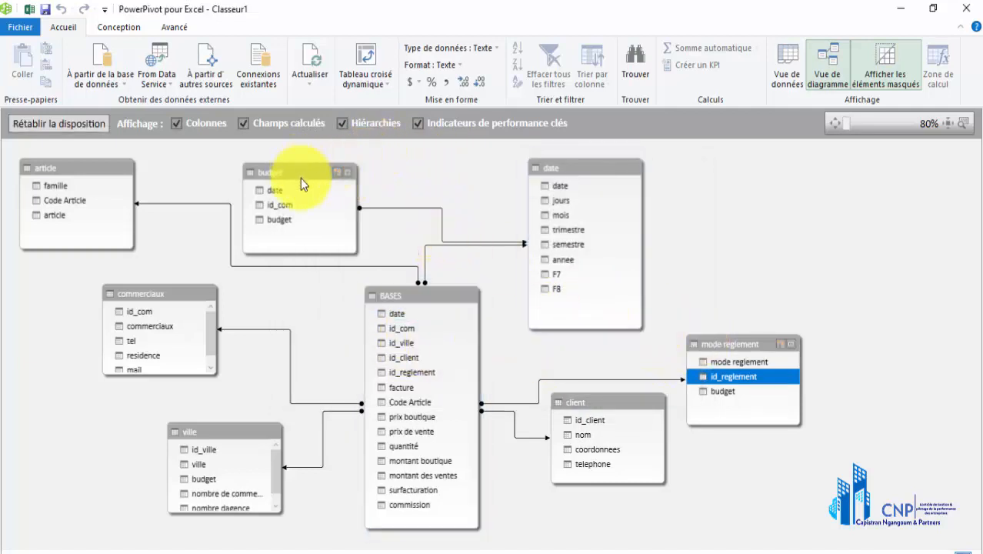
Shift the budget and date tables slightly to the right in the diagram
mouse_move(306, 172)
mouse_down()
mouse_move(318, 171)
mouse_move(314, 155)
mouse_up()
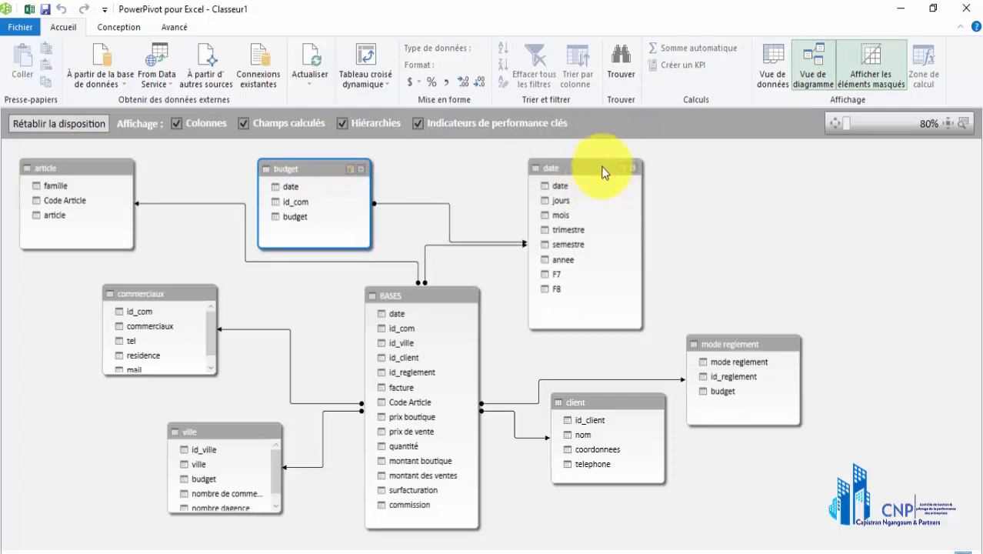
drag(606, 164, 615, 165)
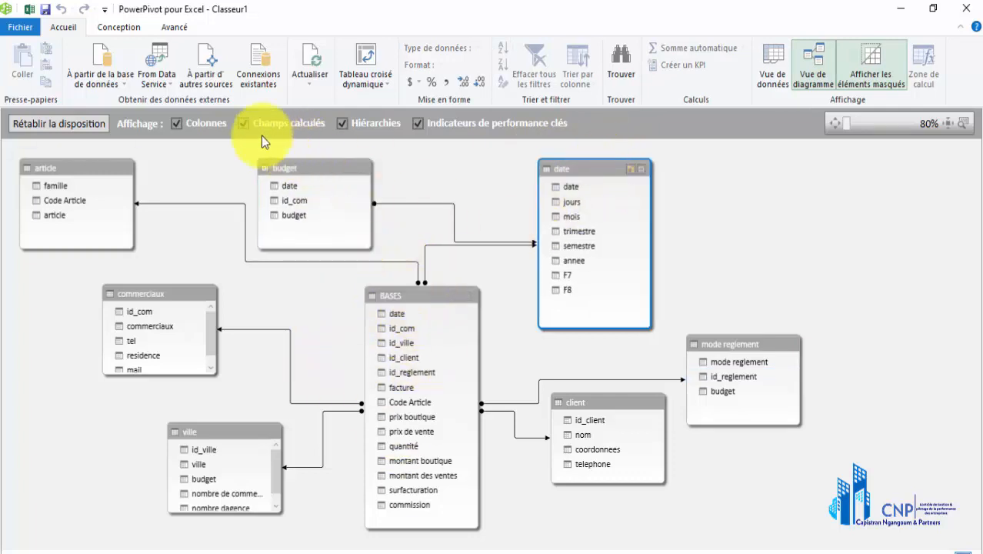
Review the existing data connections, including the workbook connection "Excel base de donnee powerpivot", and the data refresh options
click(262, 77)
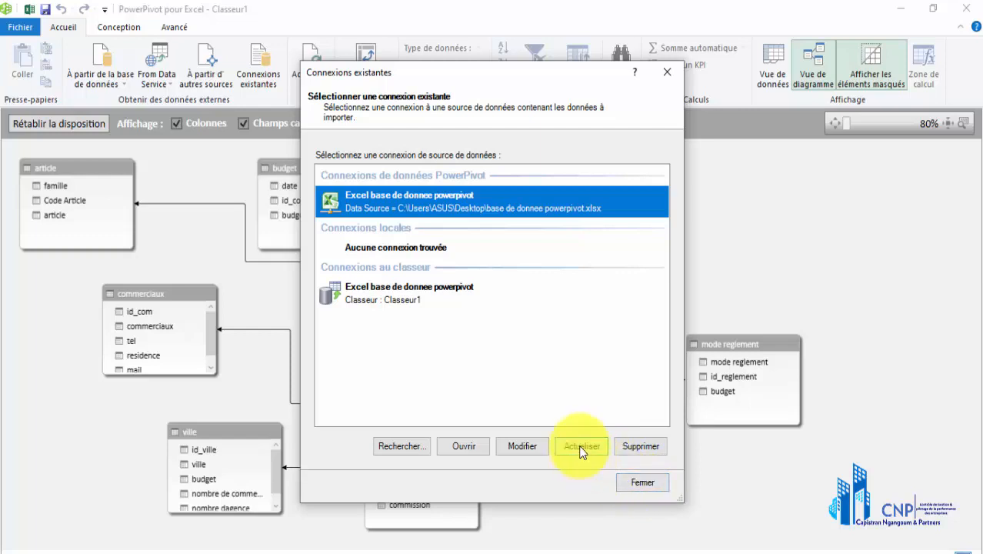
click(384, 299)
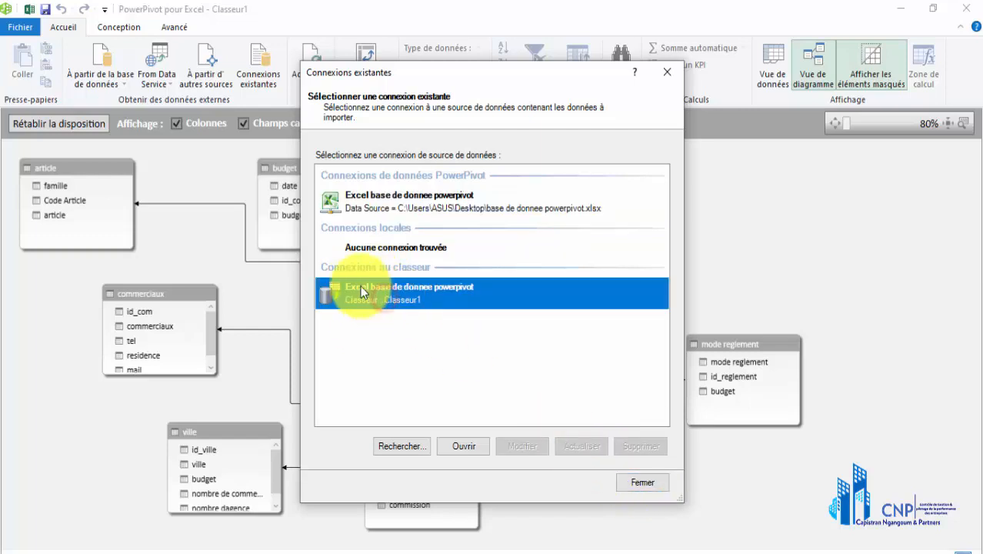
click(463, 448)
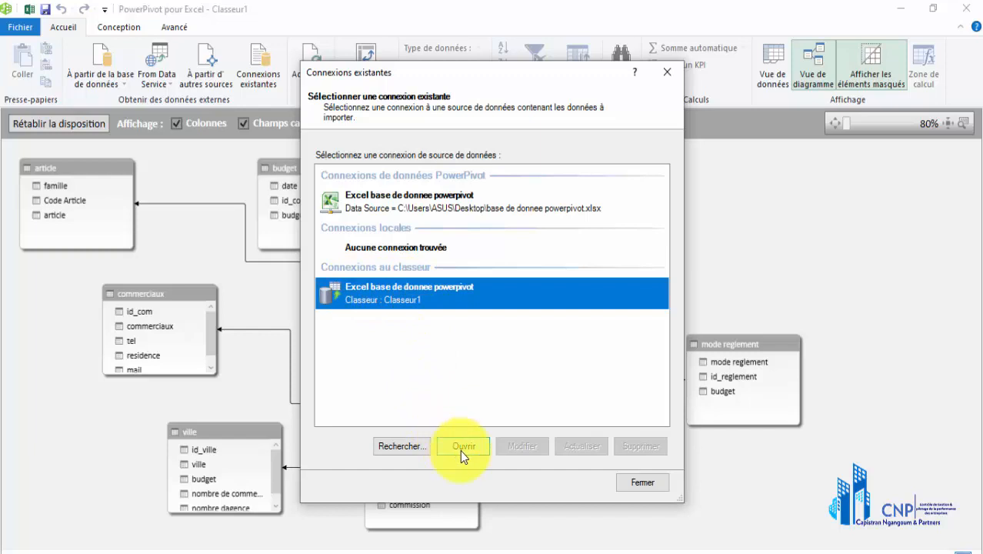
click(642, 482)
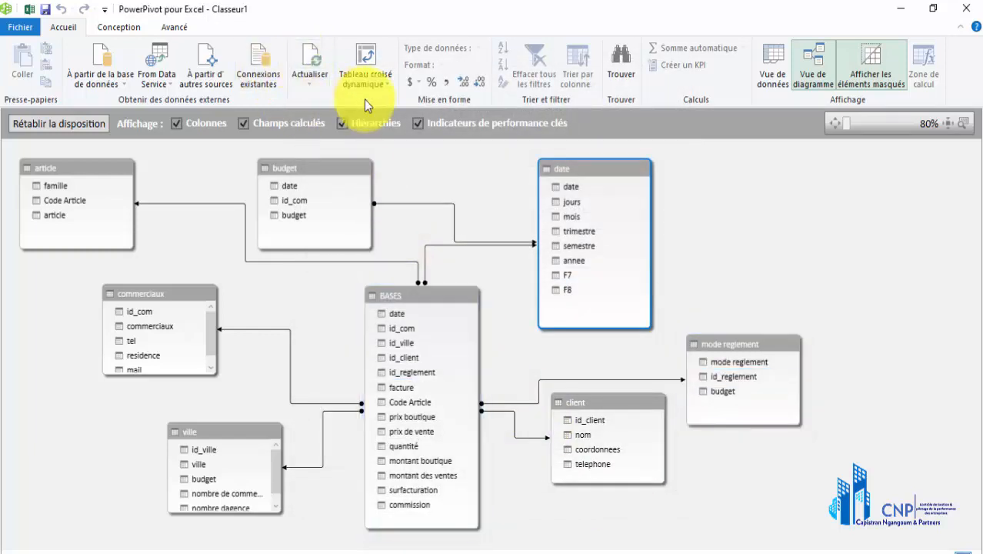
click(312, 83)
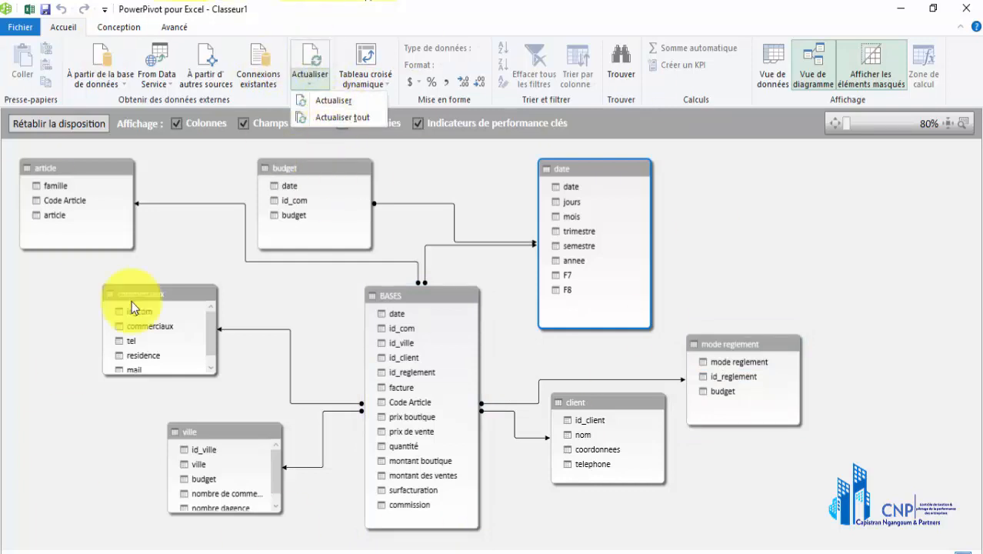
click(188, 154)
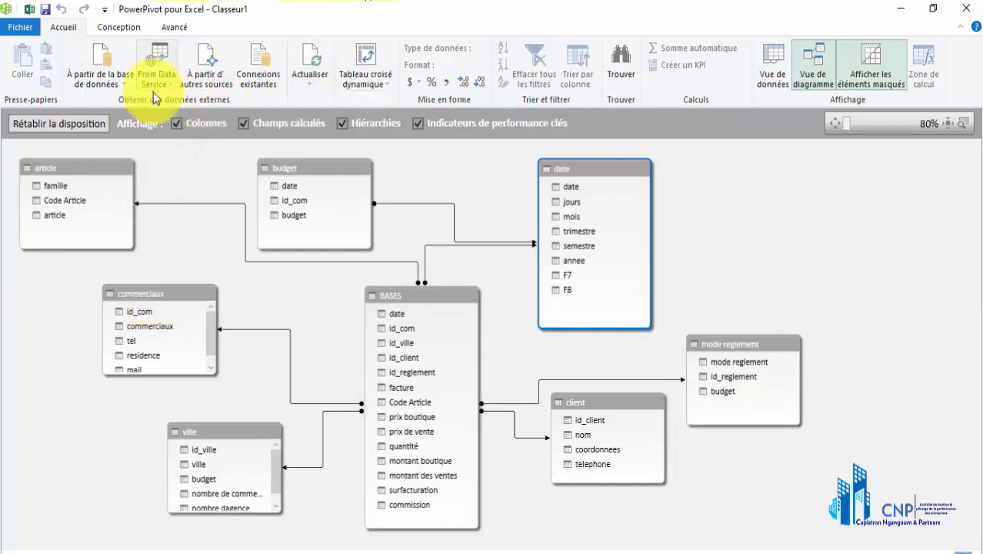
Compare the data and diagram views of the model, and examine the records of the BASES table in data view
click(773, 60)
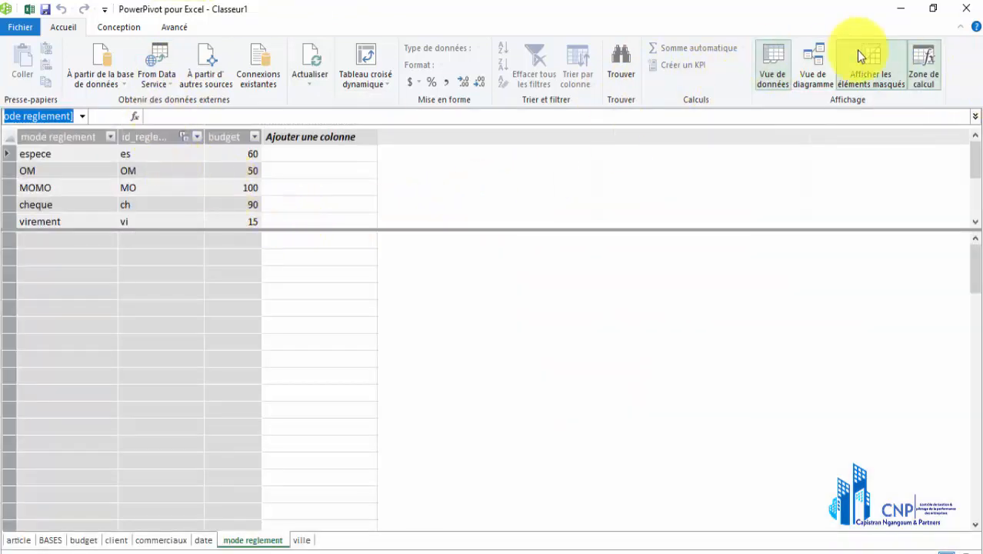
click(823, 66)
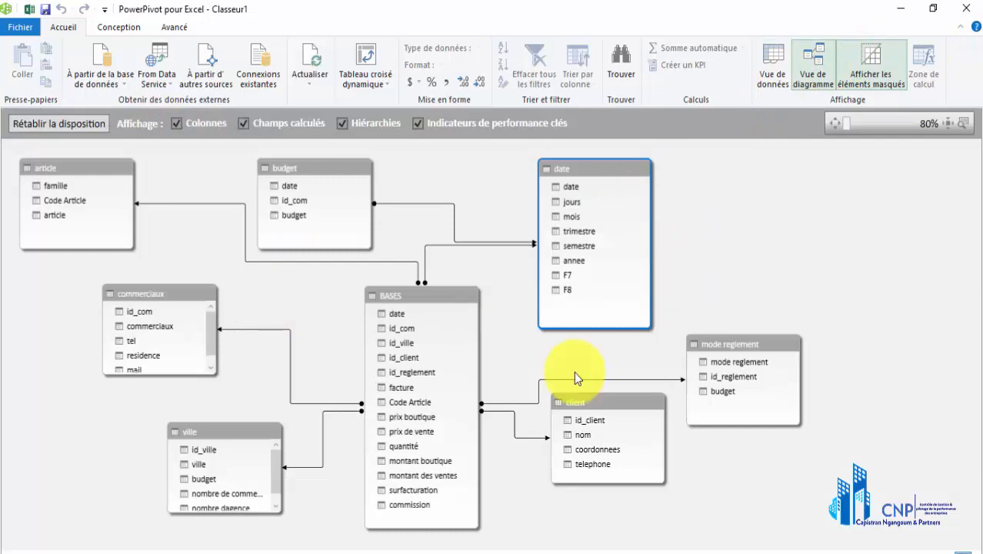
click(761, 61)
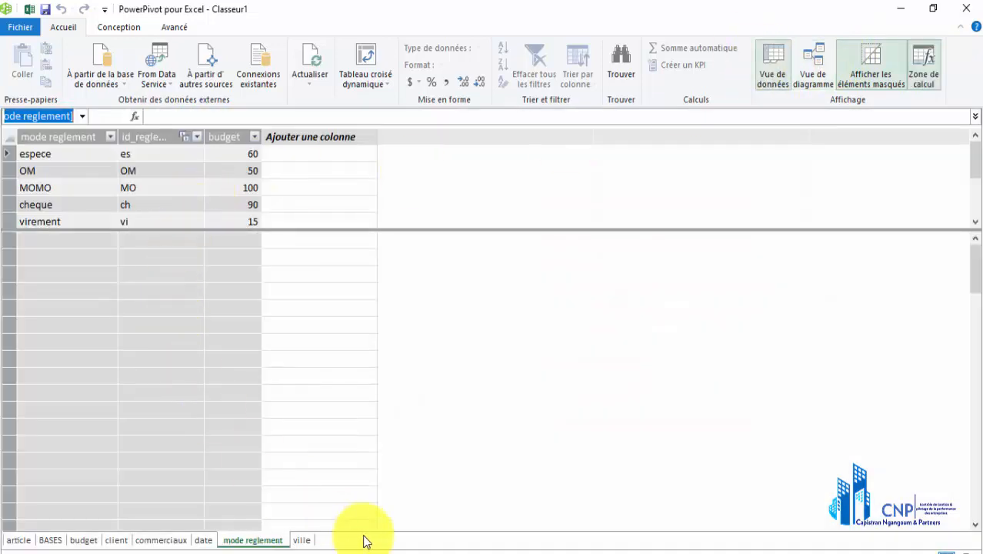
click(50, 540)
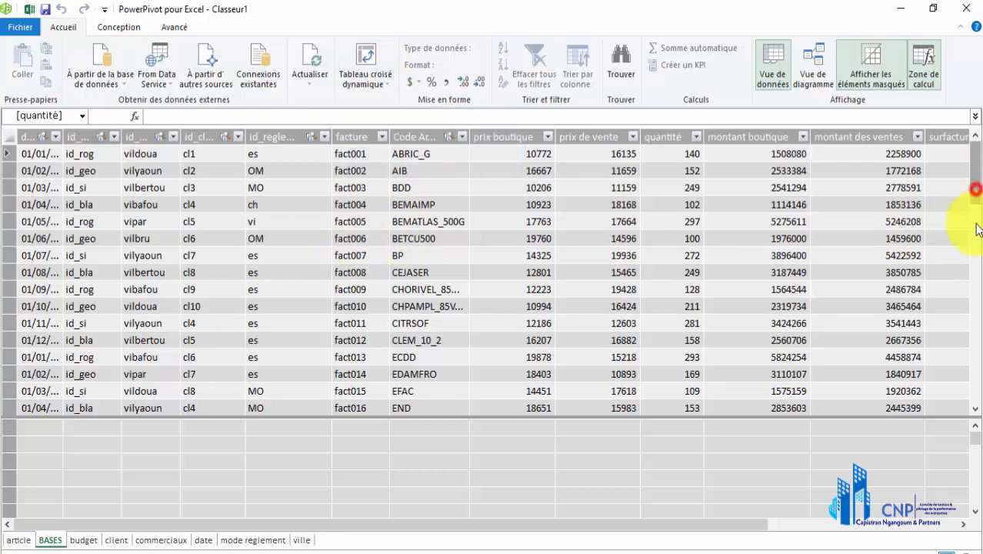
drag(974, 188, 975, 154)
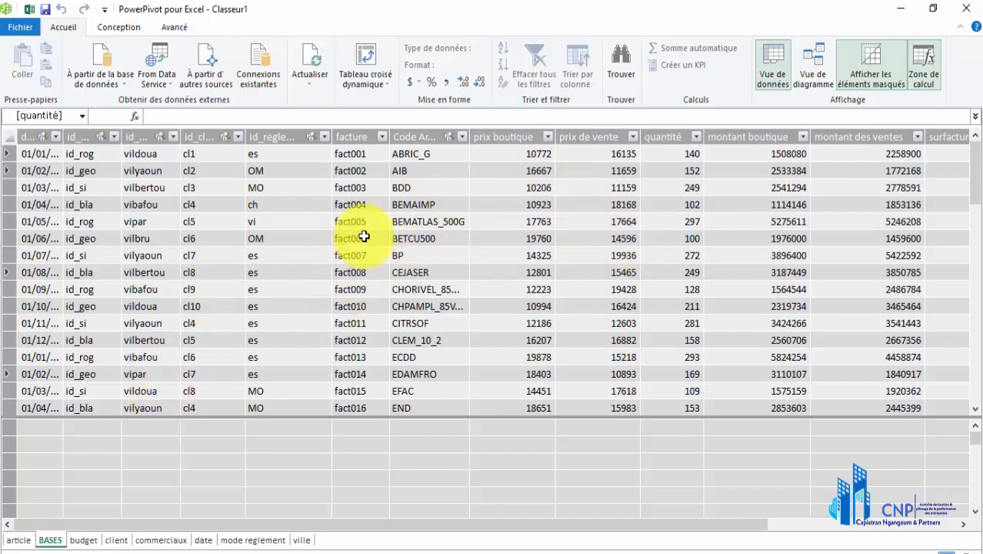
Insert a PivotTable from the data model on a new worksheet and rename that sheet tcd
click(364, 58)
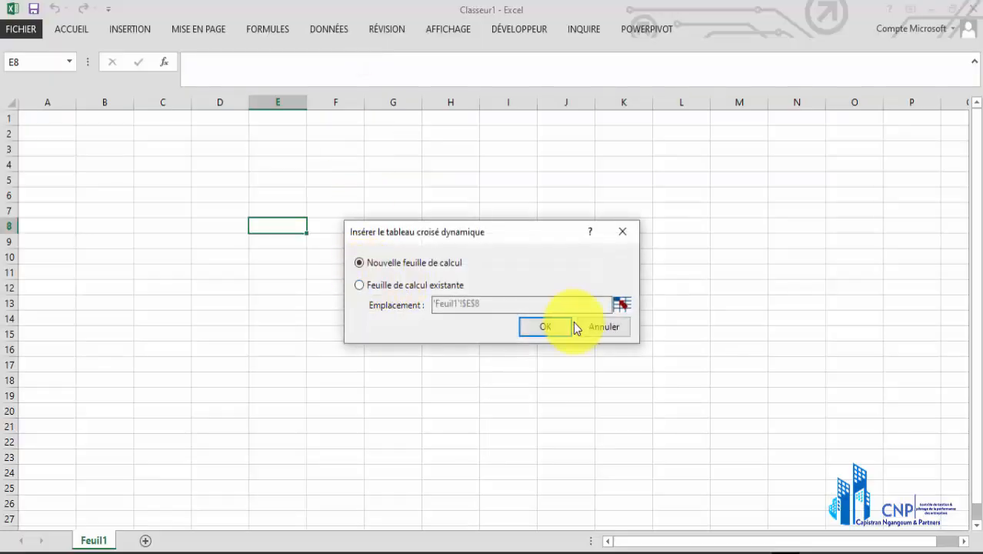
click(531, 327)
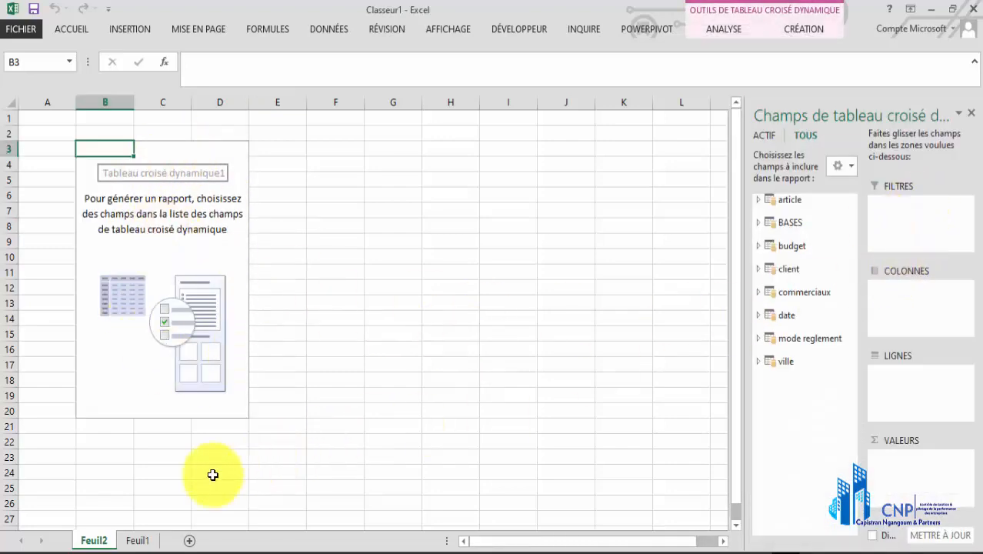
double_click(99, 536)
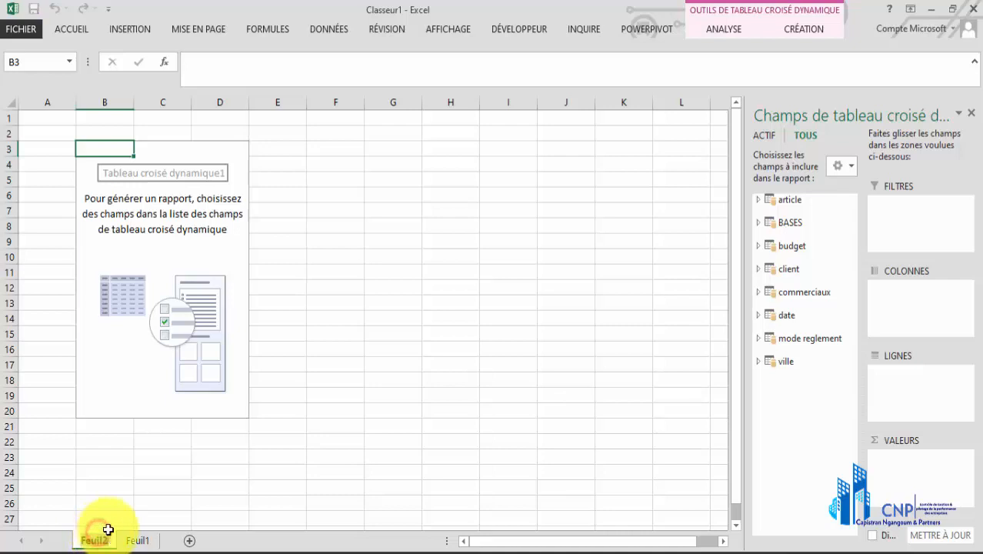
text(t)
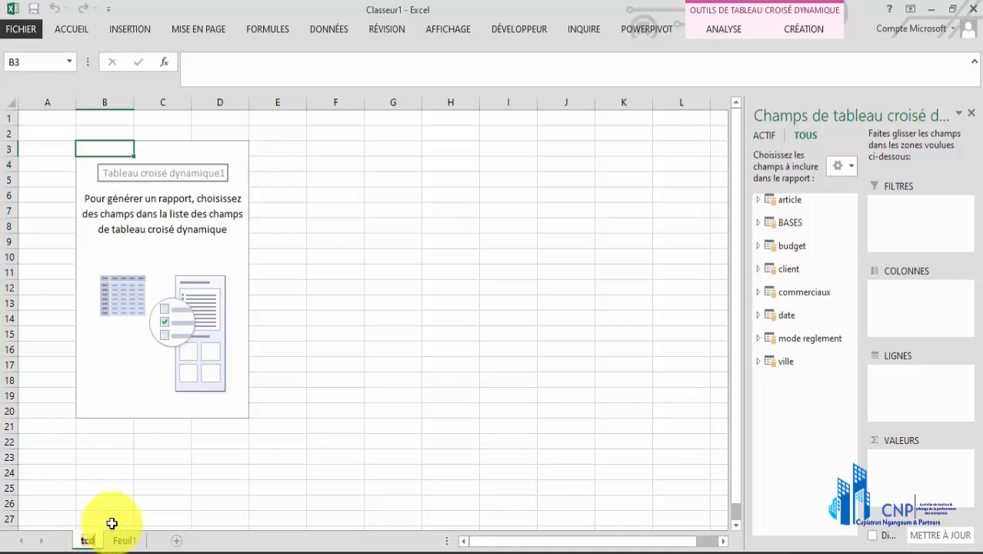
text(cd)
click(327, 350)
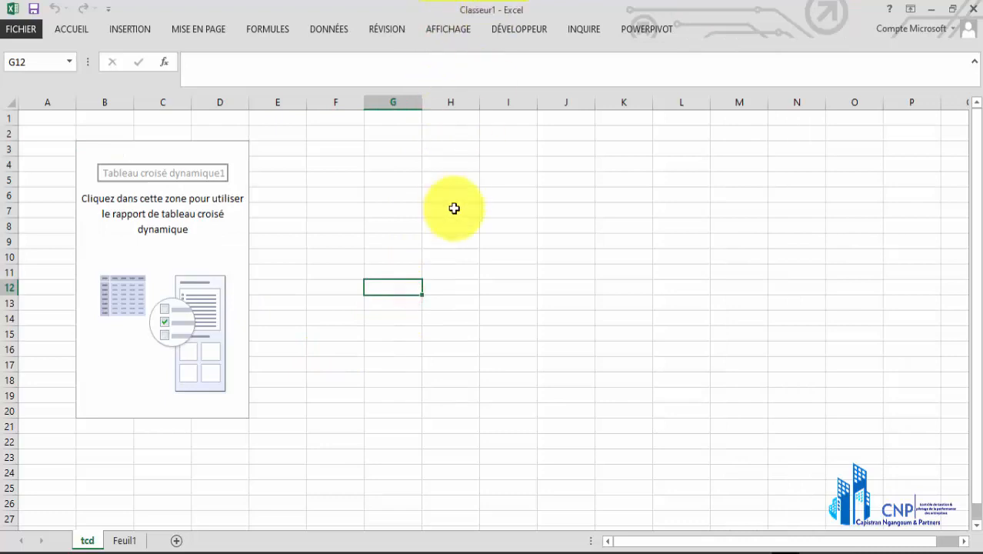
click(510, 202)
click(416, 174)
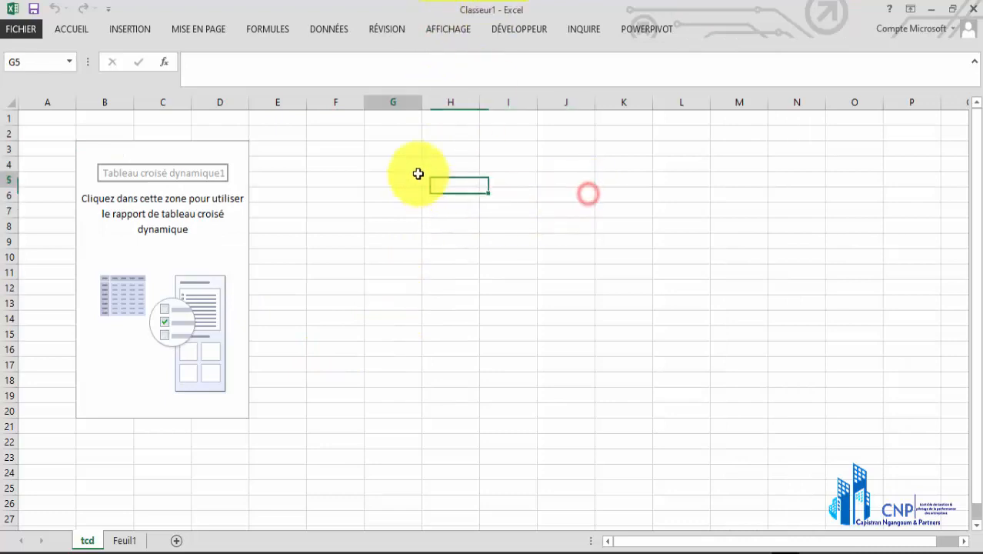
Save the workbook to the Desktop (Bureau) as an Excel workbook named "fichier tableau de bord"
click(25, 31)
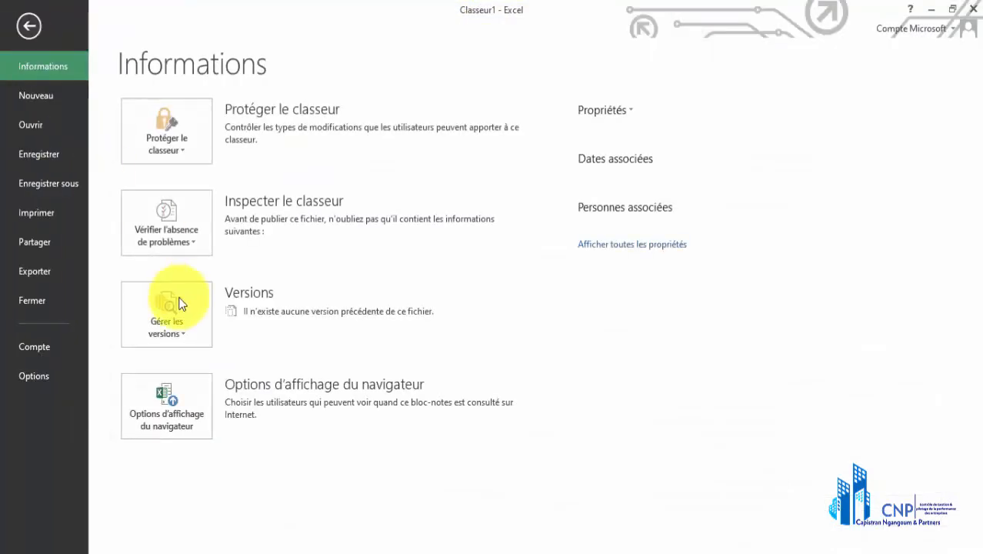
click(25, 184)
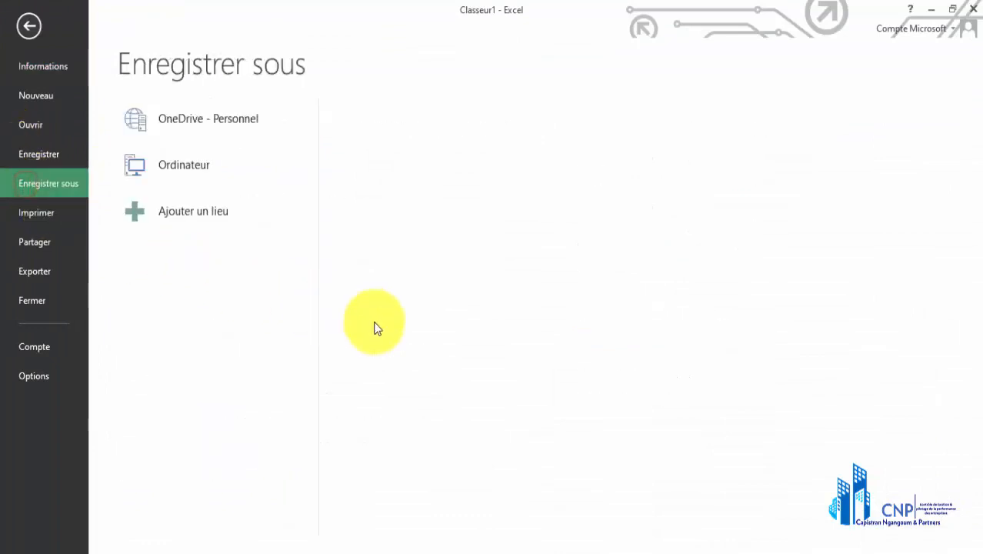
click(375, 297)
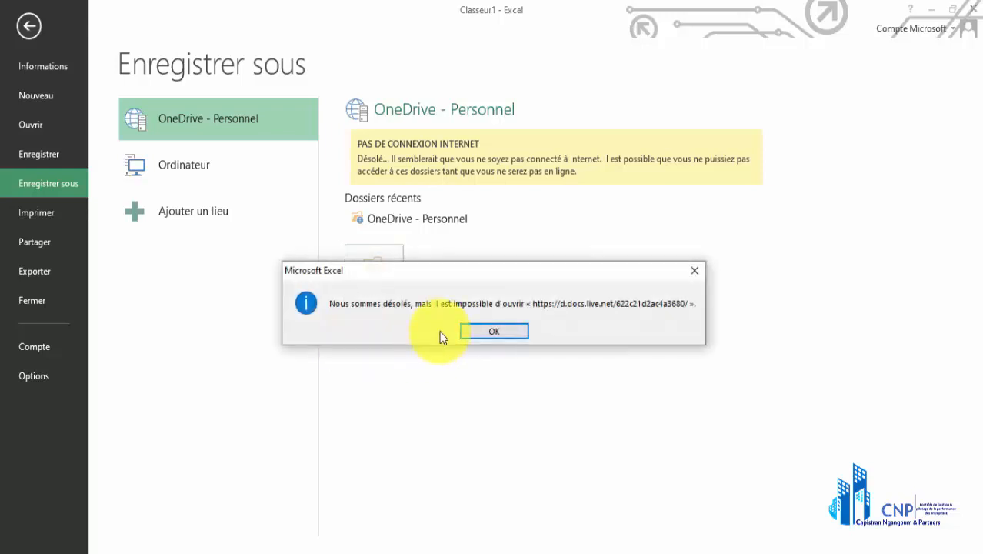
click(475, 336)
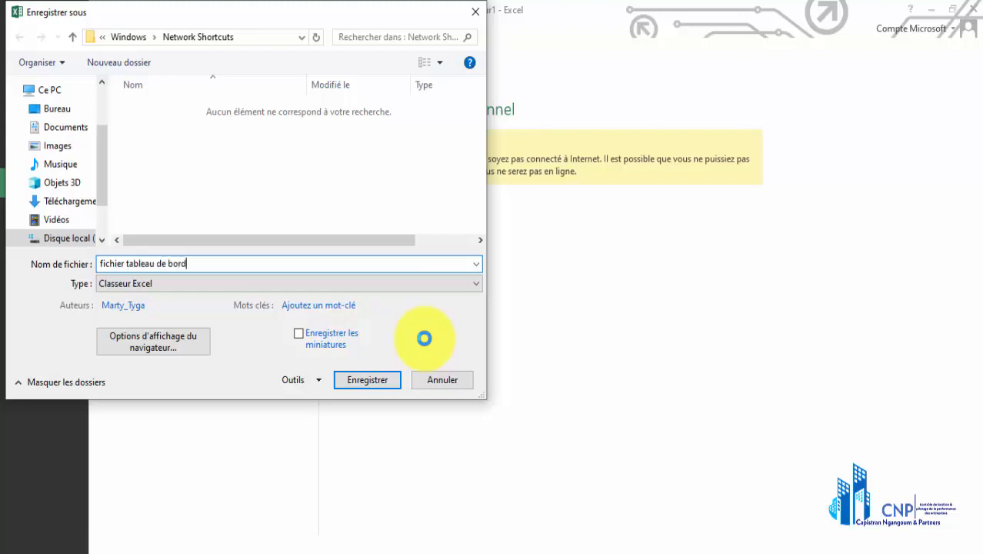
click(67, 107)
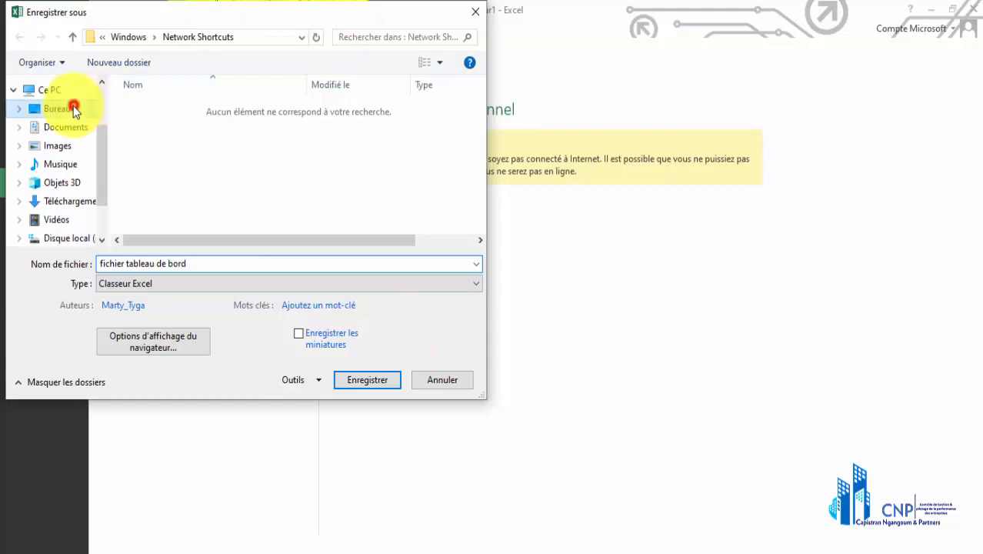
click(363, 382)
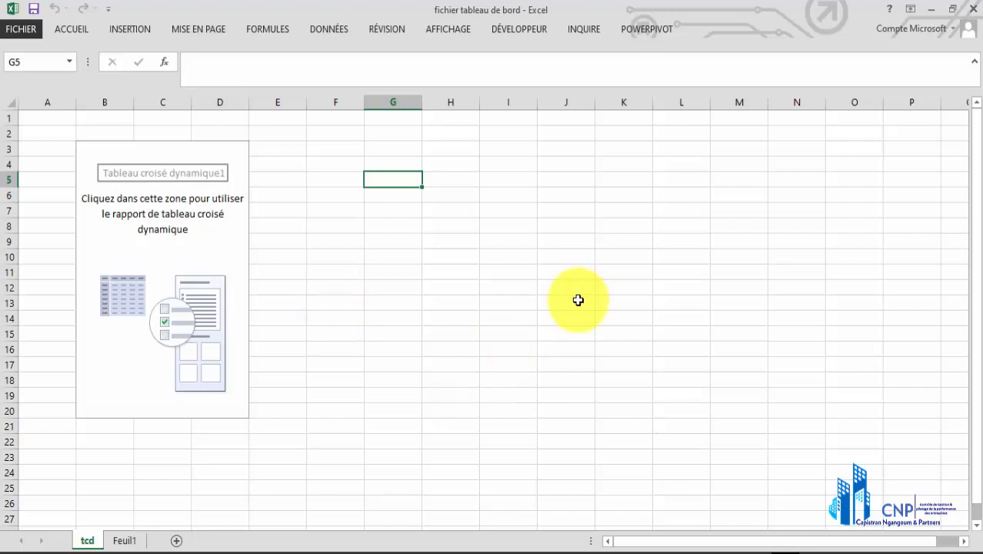
Switch twice from the Excel workbook to the PowerPivot data model window and back to the workbook
key(alt+b)
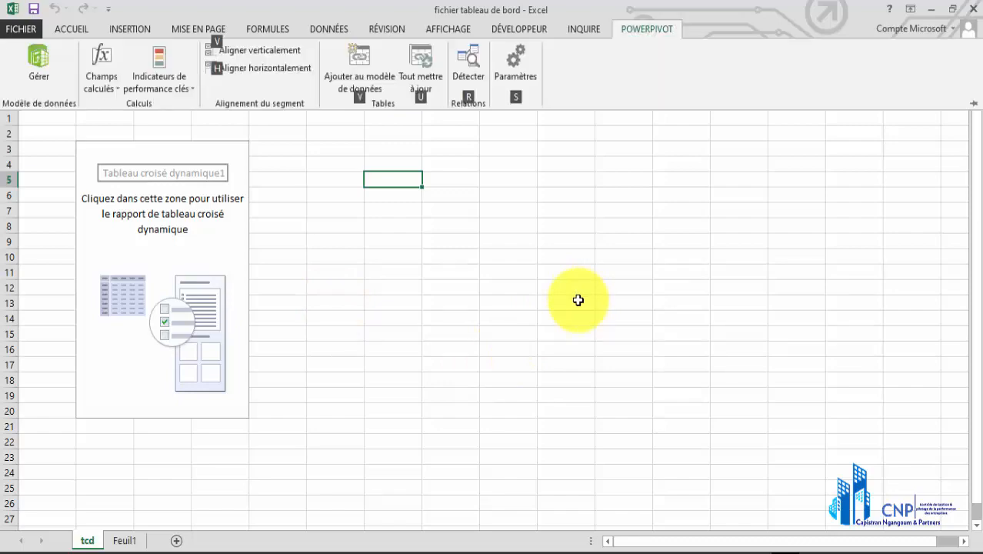
key(g)
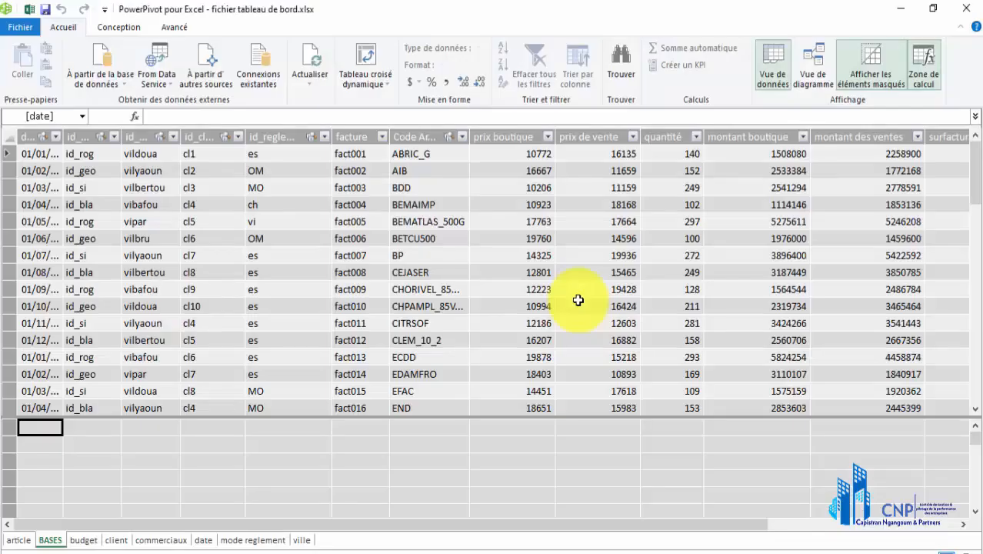
click(29, 13)
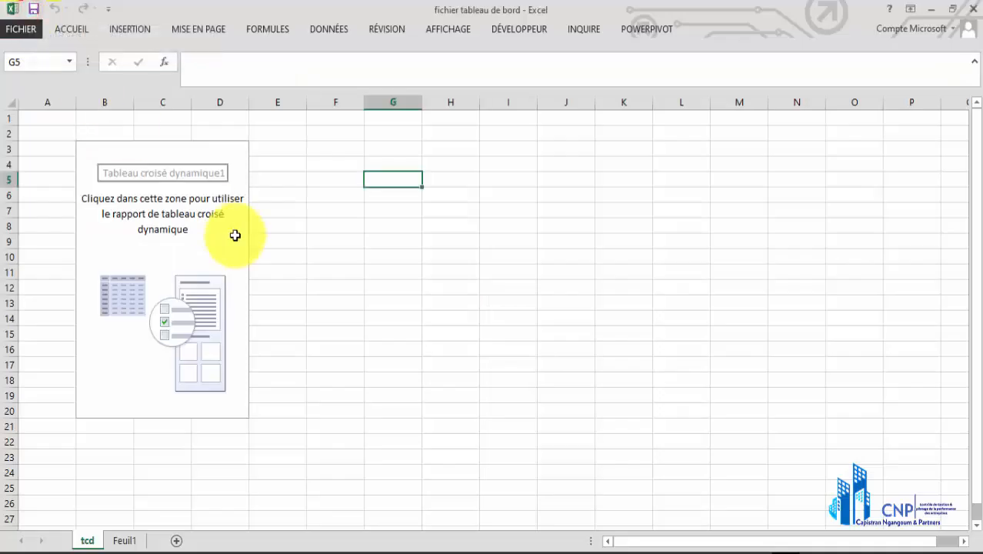
key(alt+b)
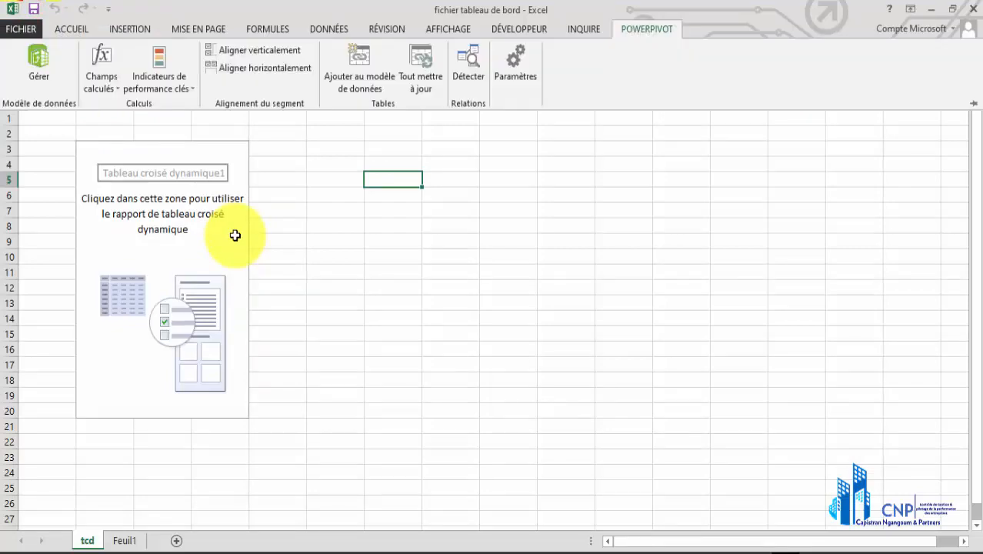
key(m)
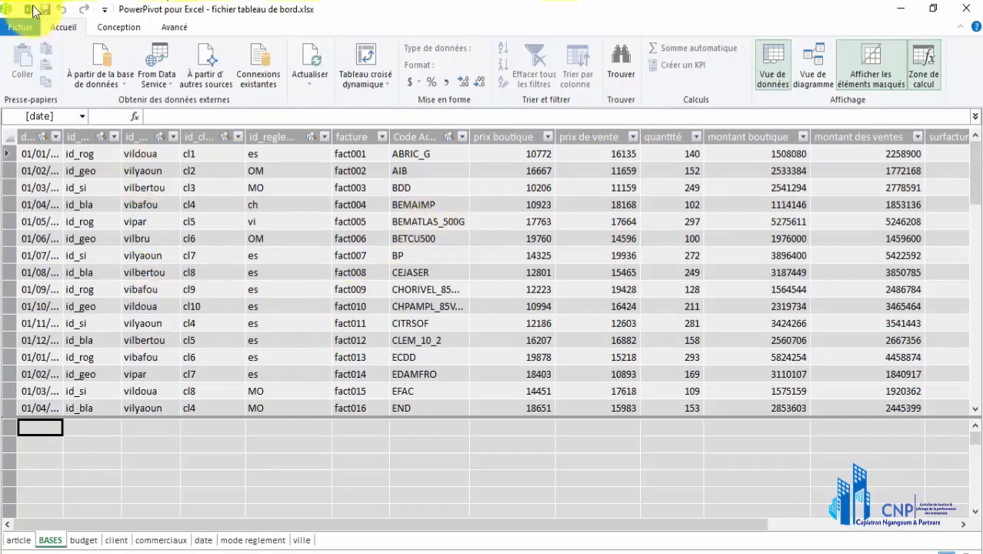
click(29, 9)
Place the mois field of the date table in the PivotTable's rows and sort the month labels from janvier to décembre
click(160, 222)
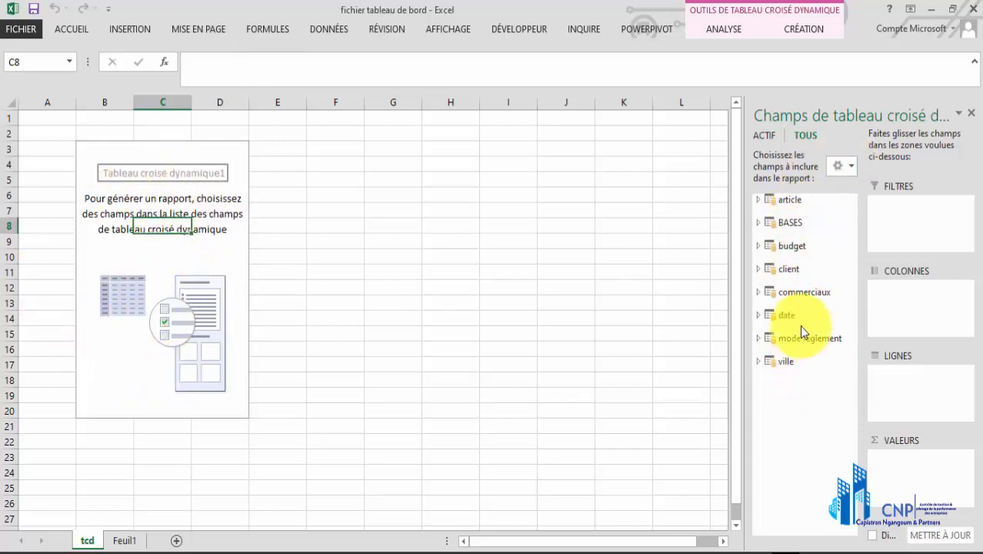
click(762, 222)
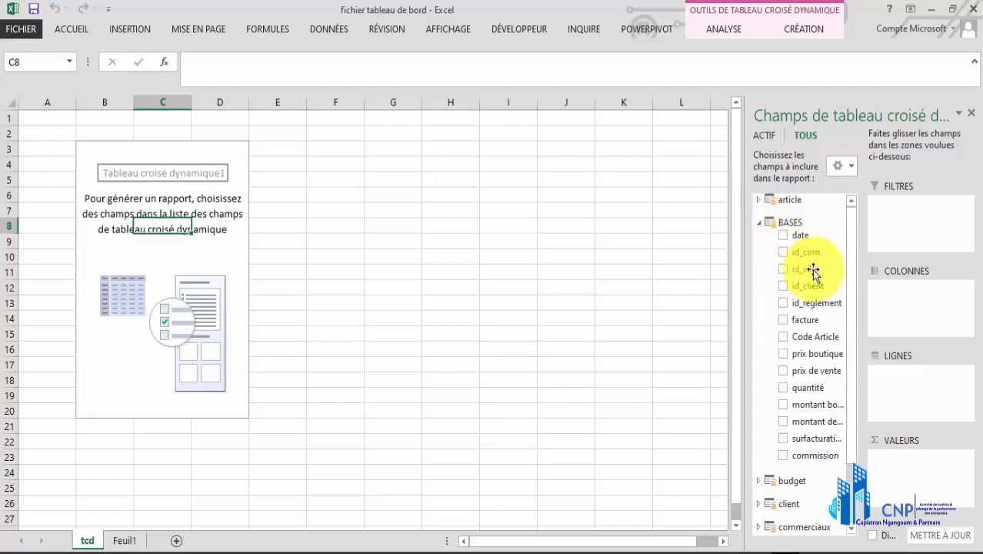
click(759, 222)
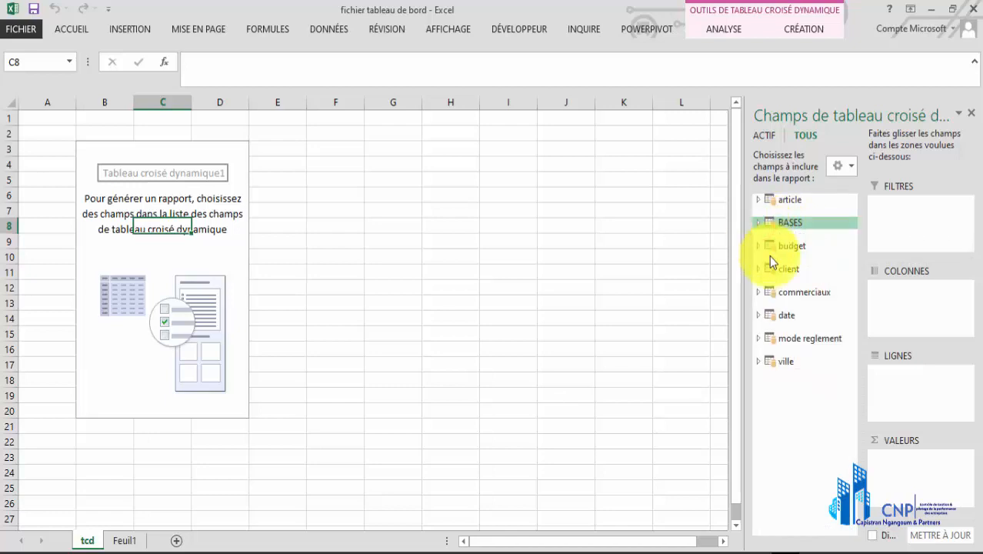
click(761, 316)
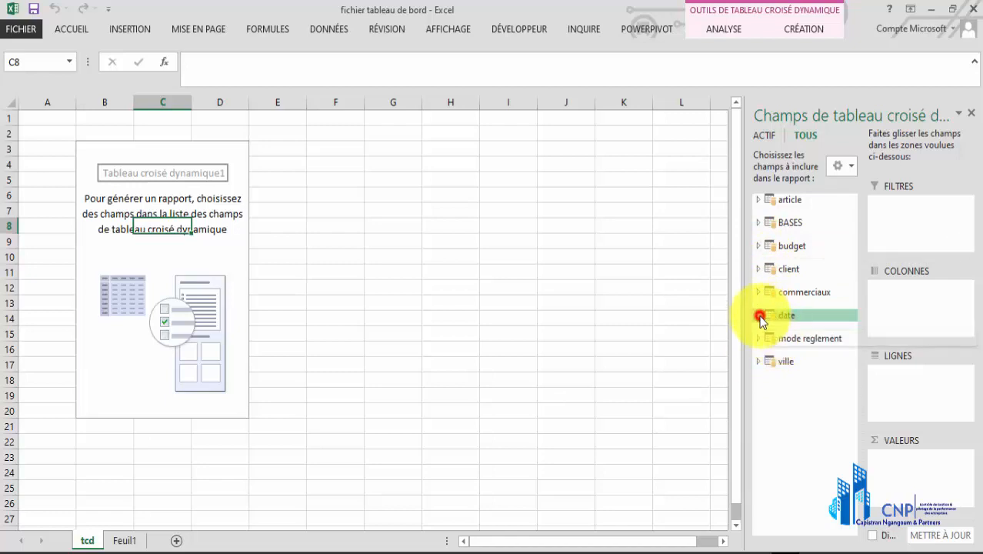
drag(804, 370, 910, 383)
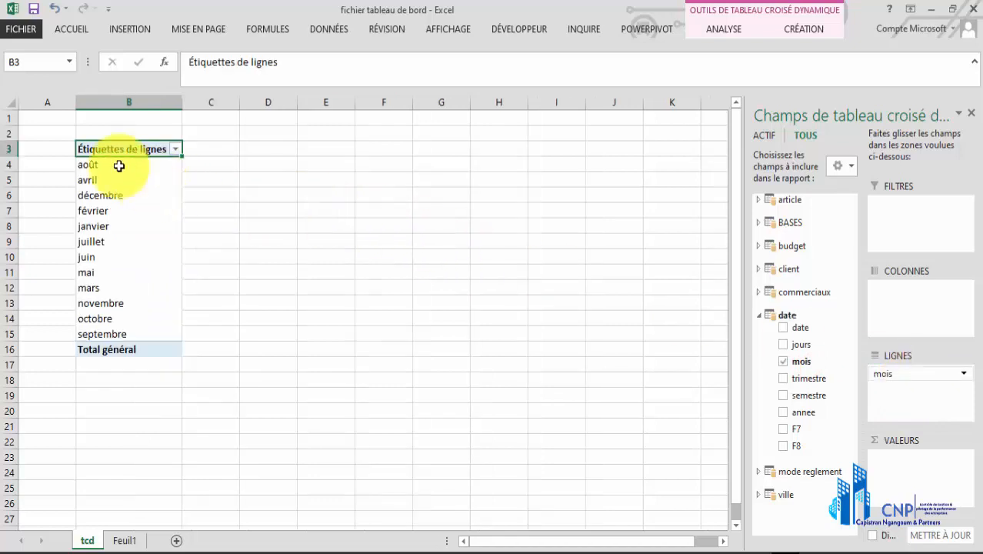
click(176, 148)
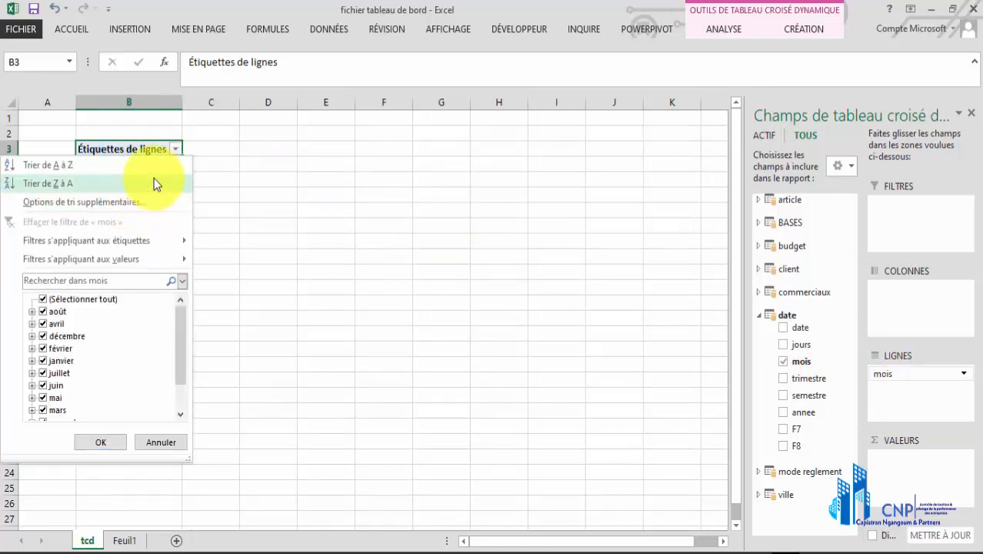
click(160, 183)
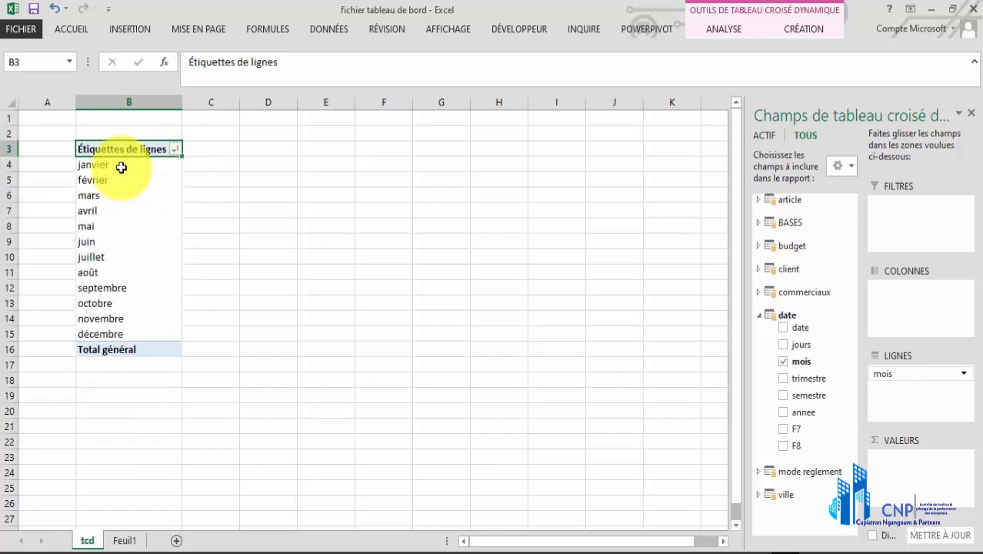
Add the budget field of the budget table and the montant des ventes field of the BASES table to the PivotTable's values
drag(124, 165, 125, 334)
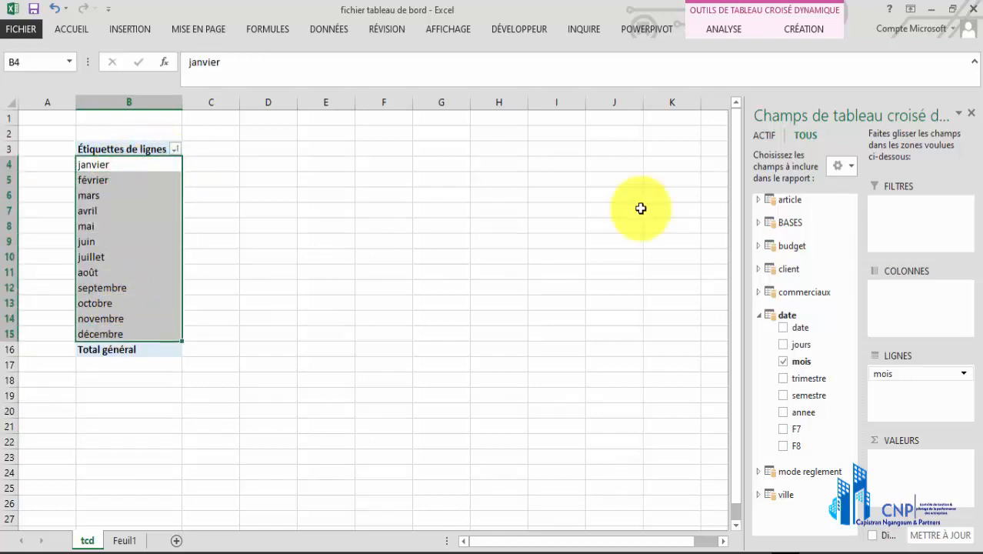
click(759, 245)
drag(804, 292, 906, 455)
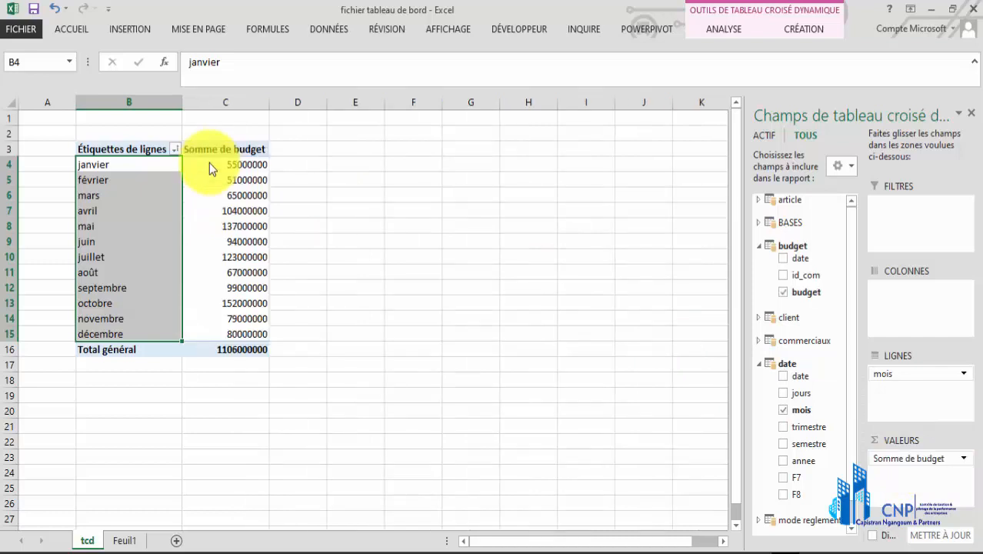
drag(852, 291, 852, 329)
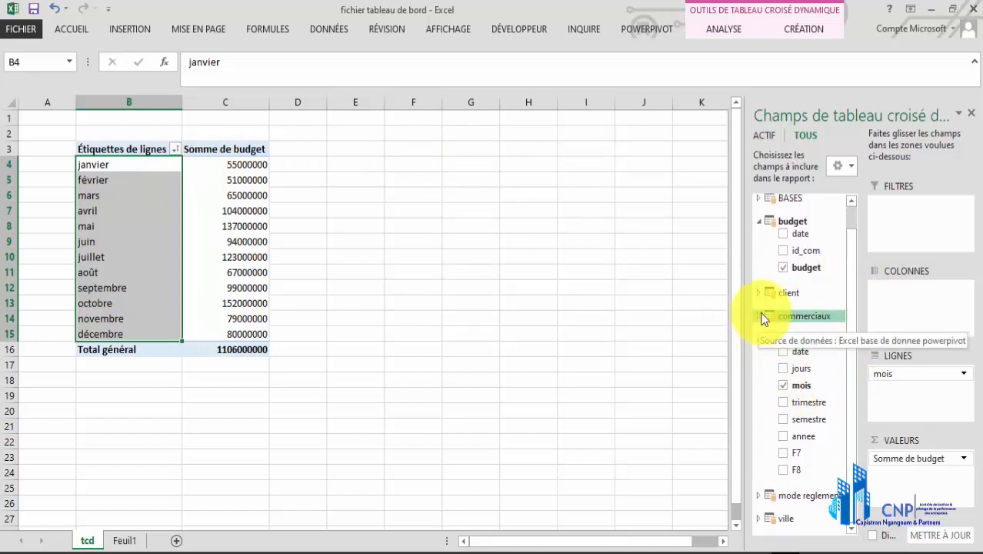
click(759, 197)
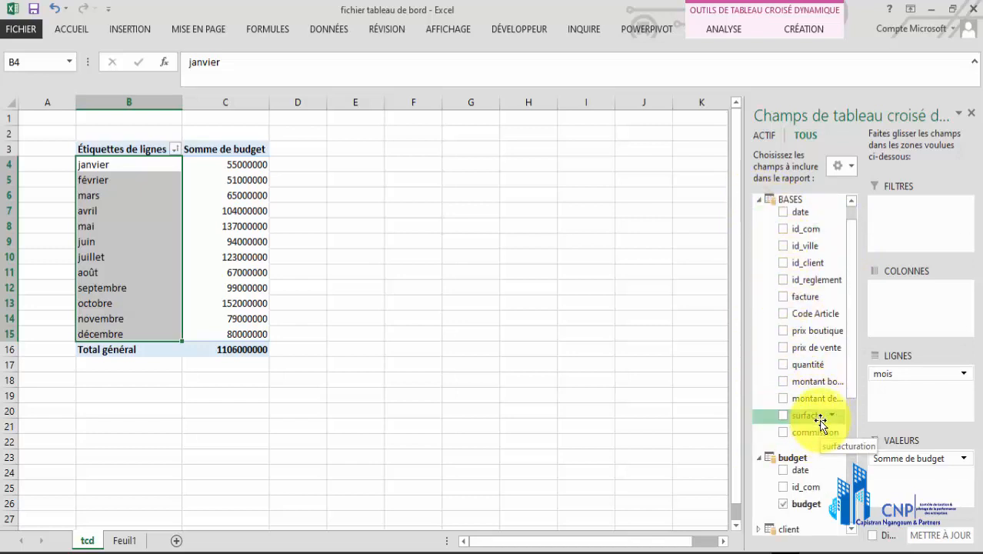
drag(821, 402, 901, 475)
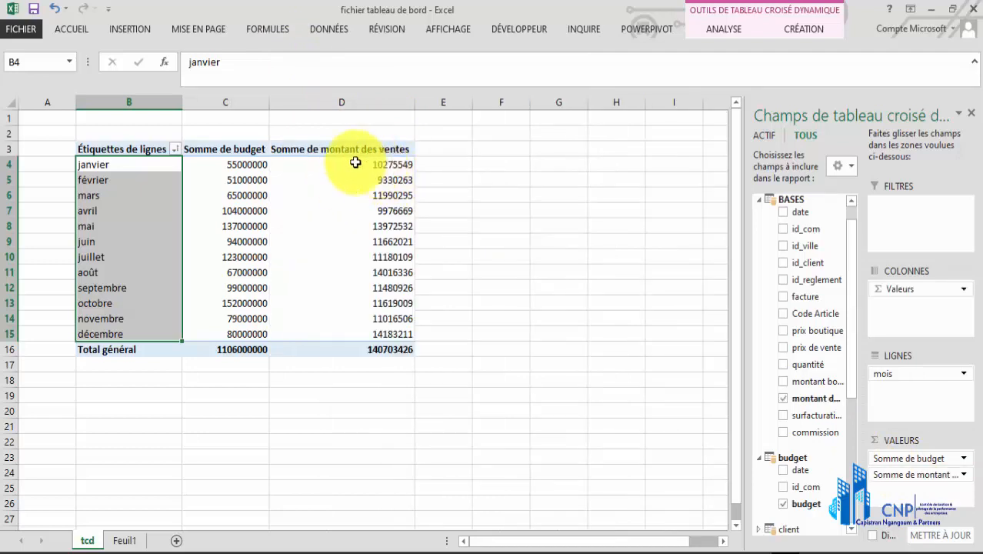
Examine the monthly budget and sales amounts from janvier to décembre, and switch to the PowerPivot data model window
drag(246, 164, 367, 334)
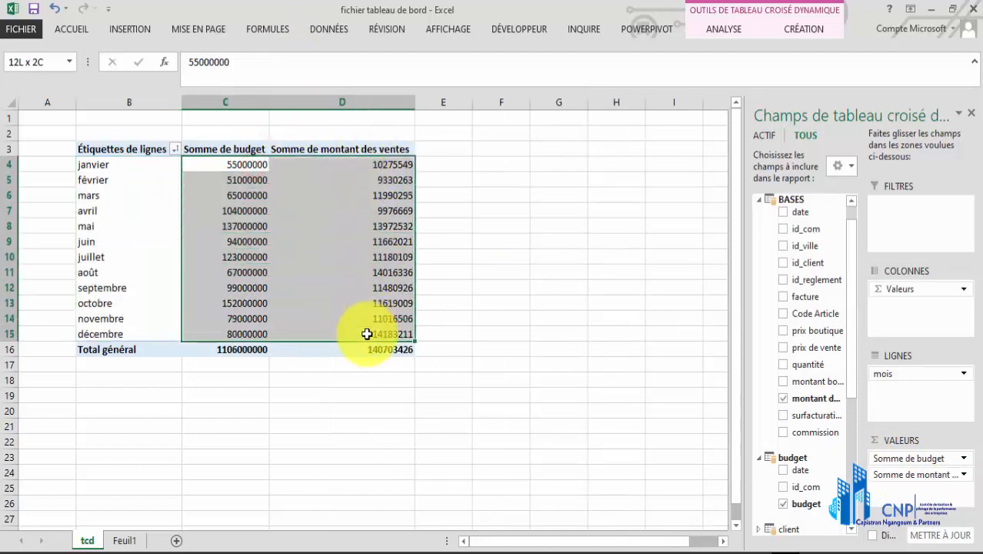
click(248, 165)
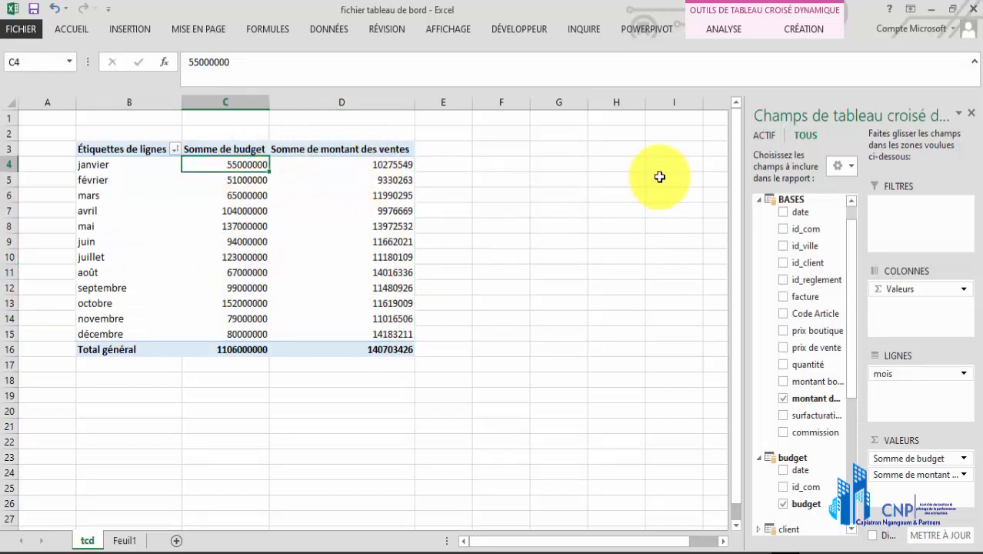
mouse_move(239, 160)
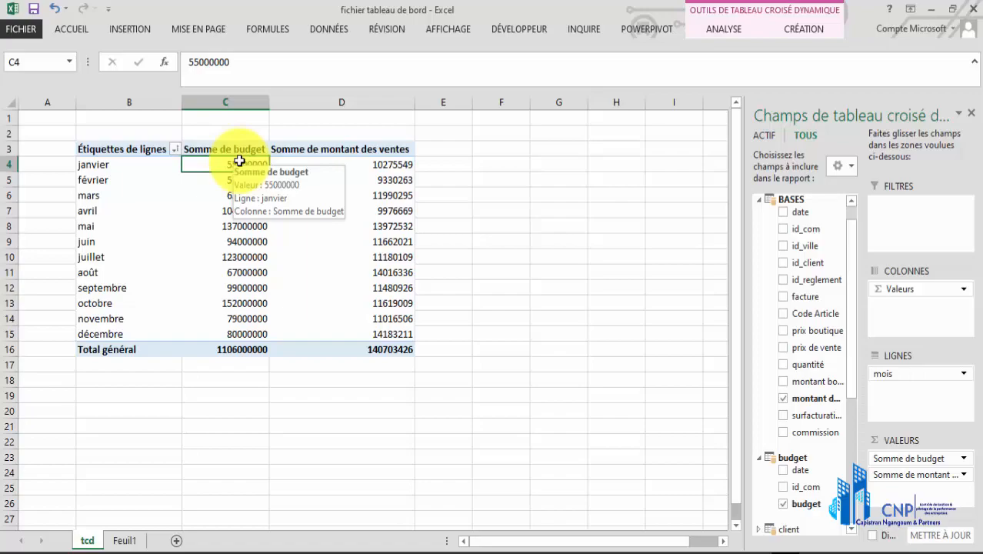
key(alt+b)
key(m)
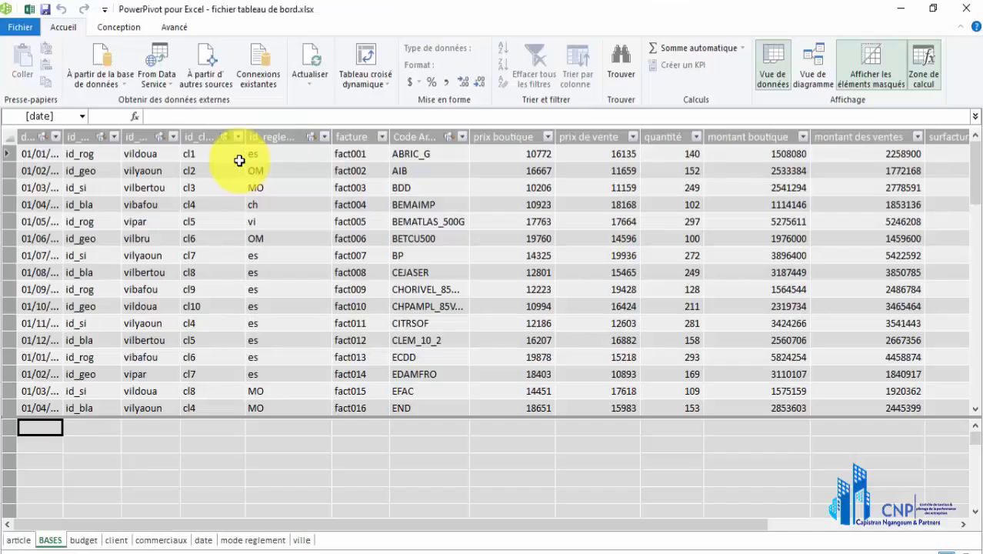